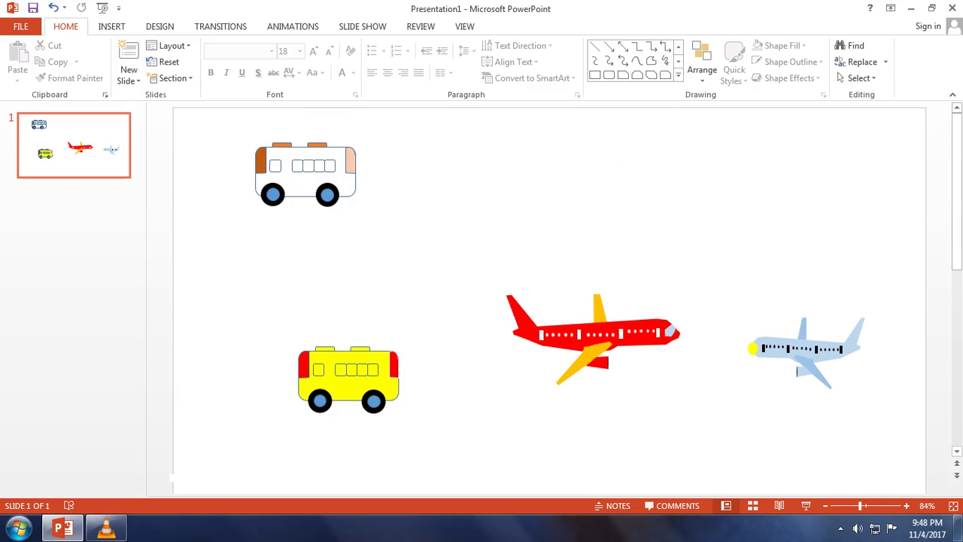
Pick the Text Box tool from the expanded Drawing shapes gallery
left_click(679, 75)
left_click(622, 64)
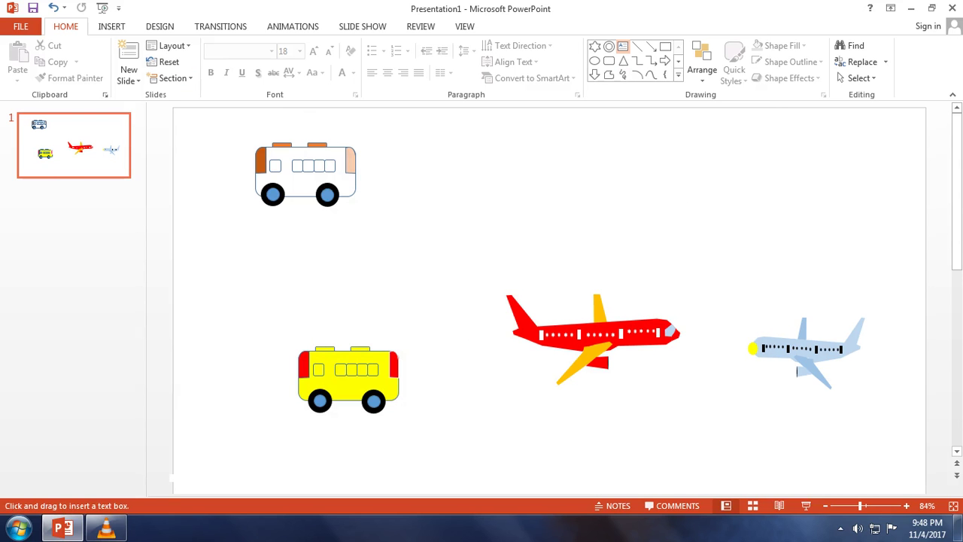
left_click(426, 139)
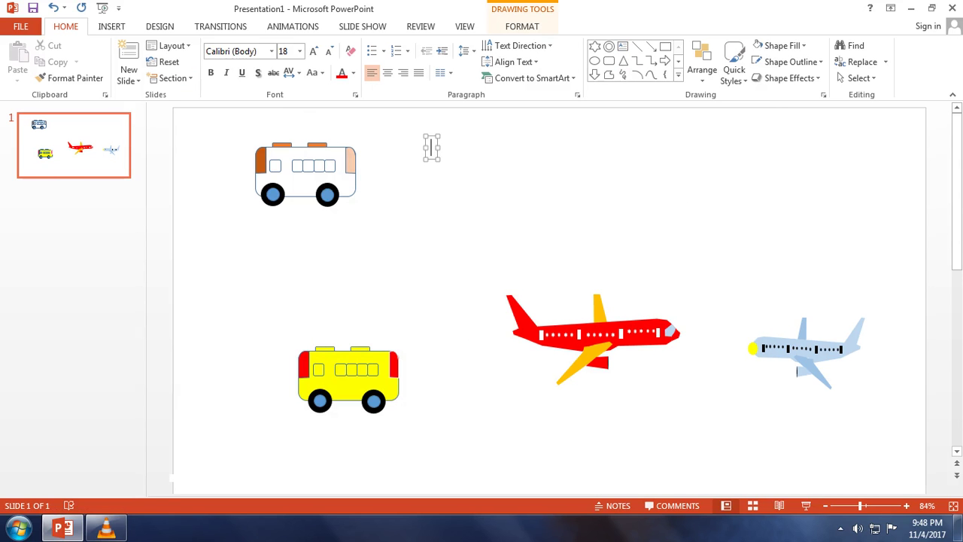
type("Frien")
type("ds")
type(" here you see ")
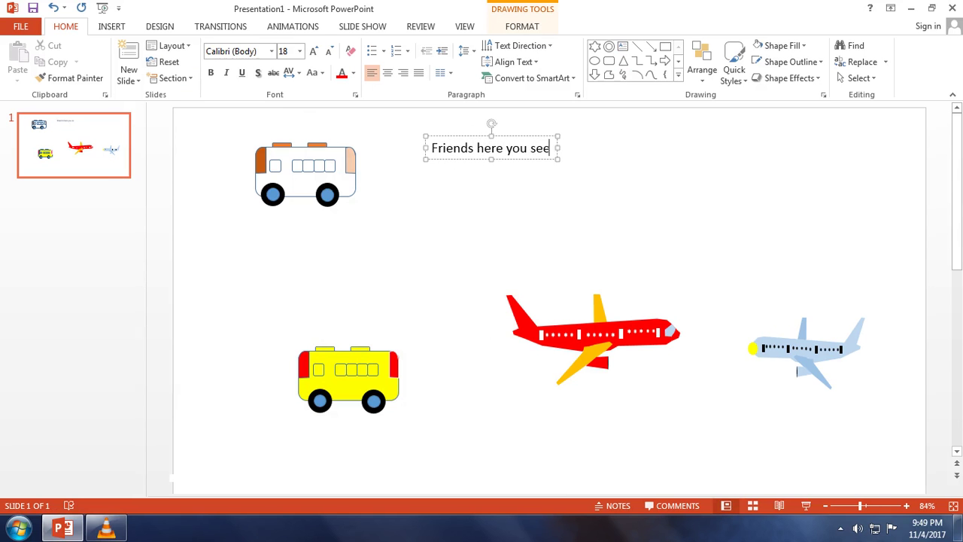
type("the")
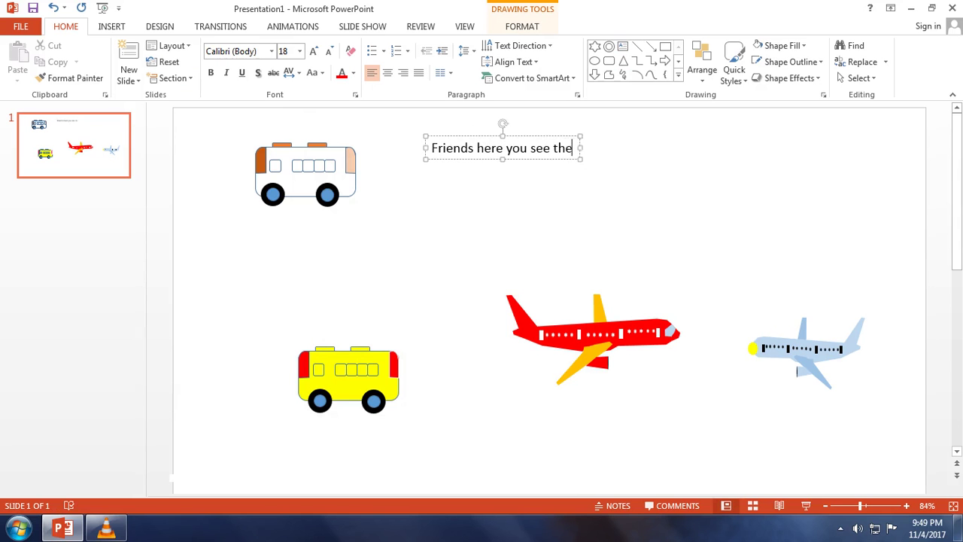
type(" images of ")
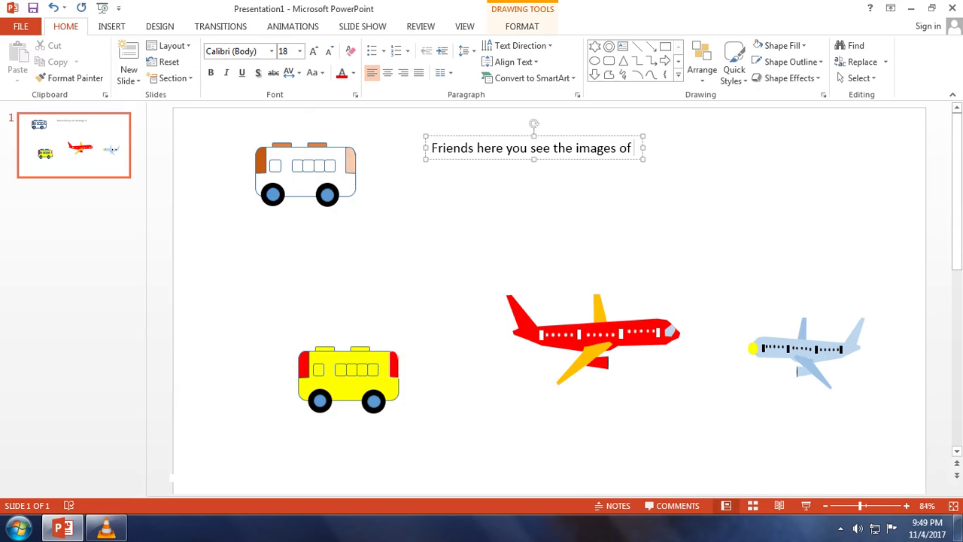
type("bus and ")
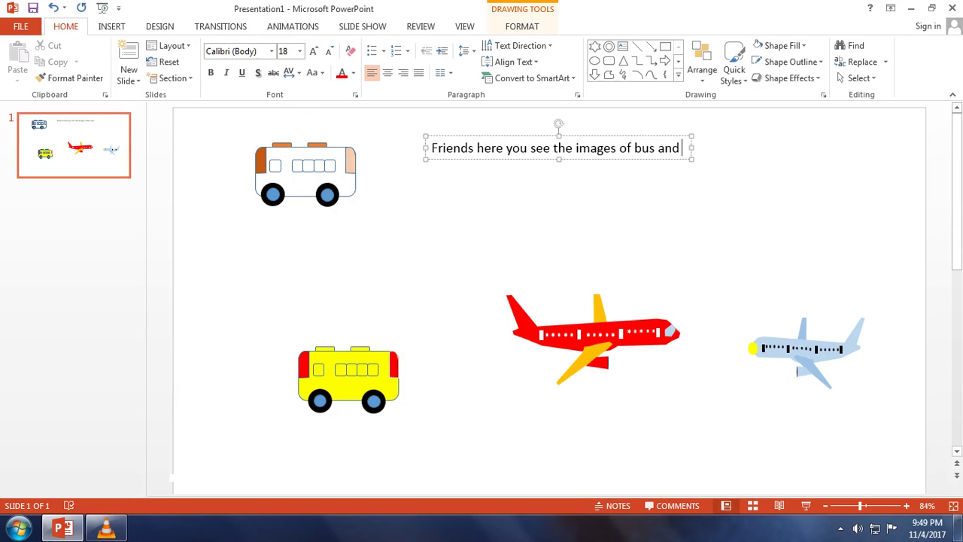
type("aero pla")
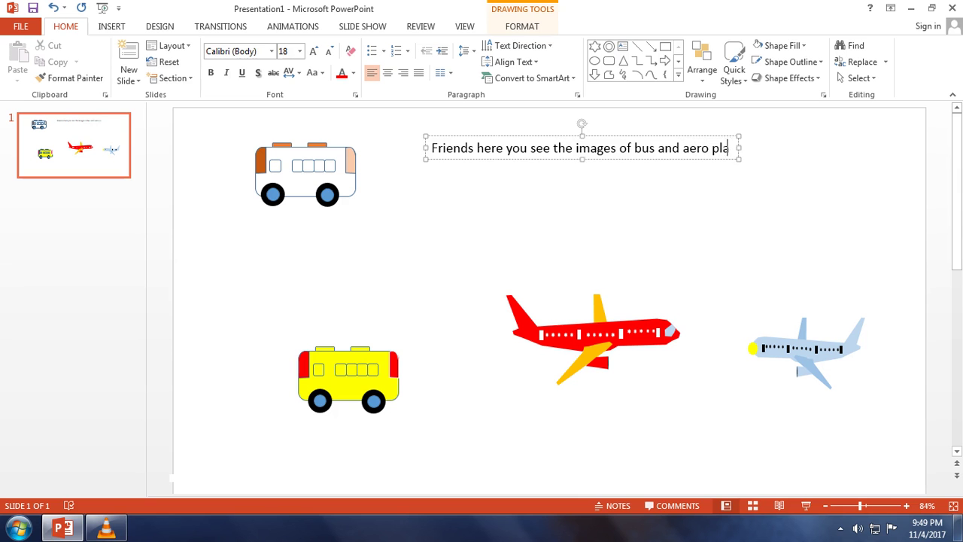
type("e")
key("BackSpace")
type("n")
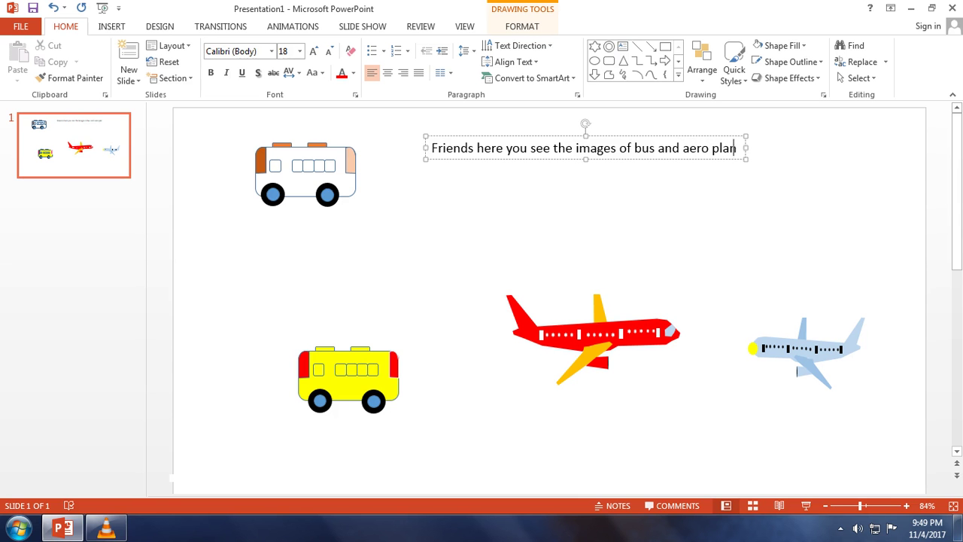
type("es")
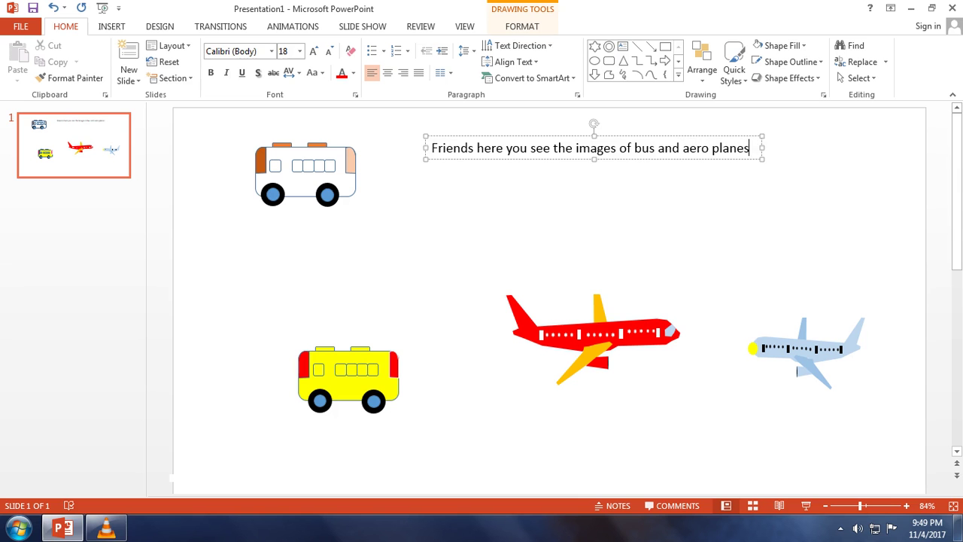
type(" which")
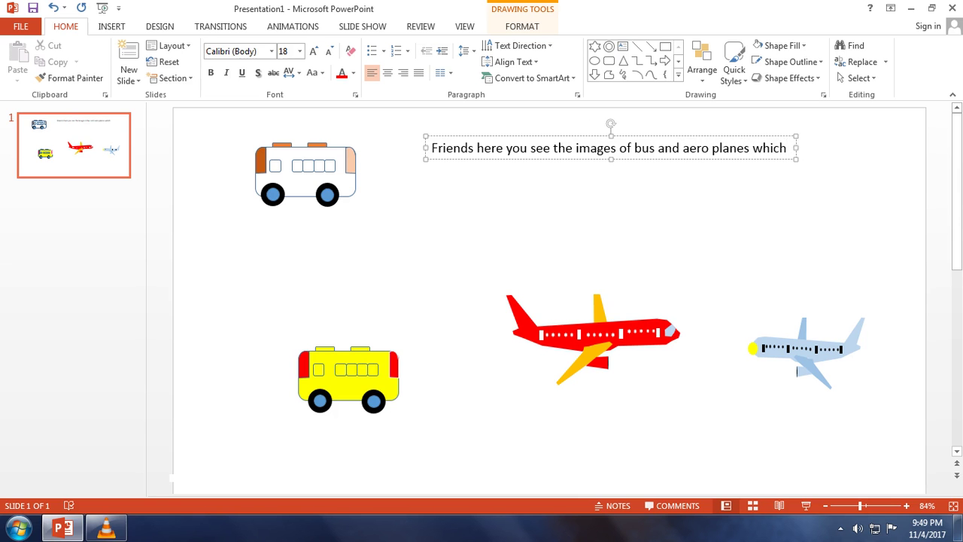
key("BackSpace")
key("BackSpace")
key("BackSpace")
key("BackSpace")
key("BackSpace")
key("BackSpace")
key("BackSpace")
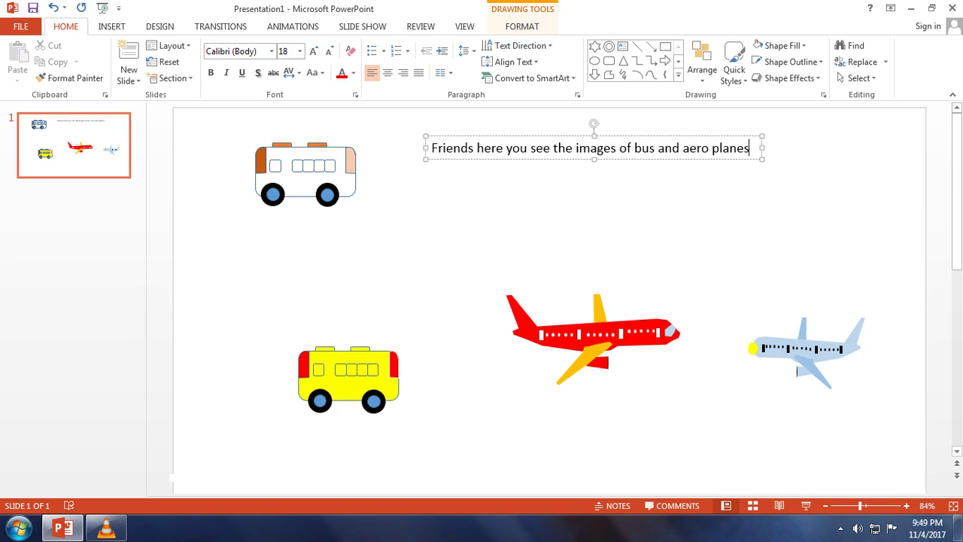
type(". ")
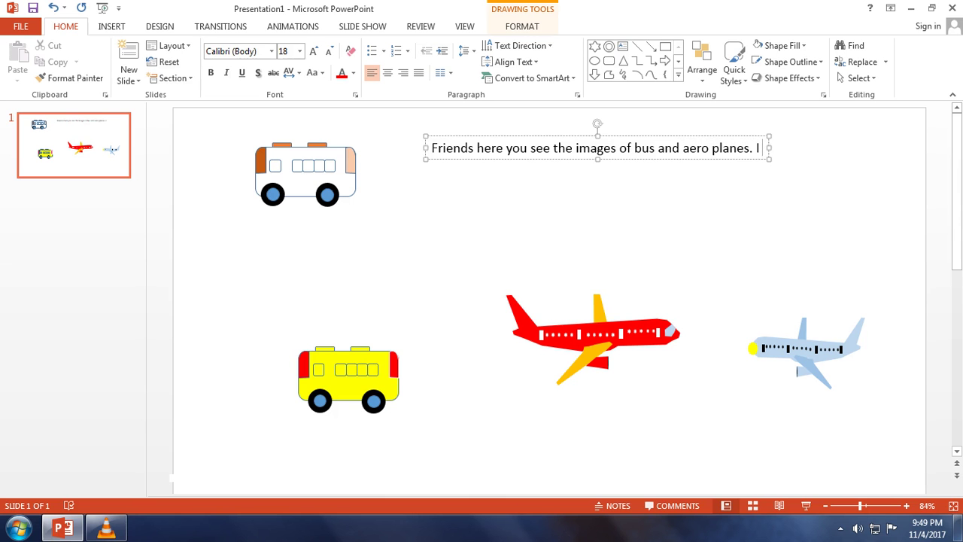
type("INow")
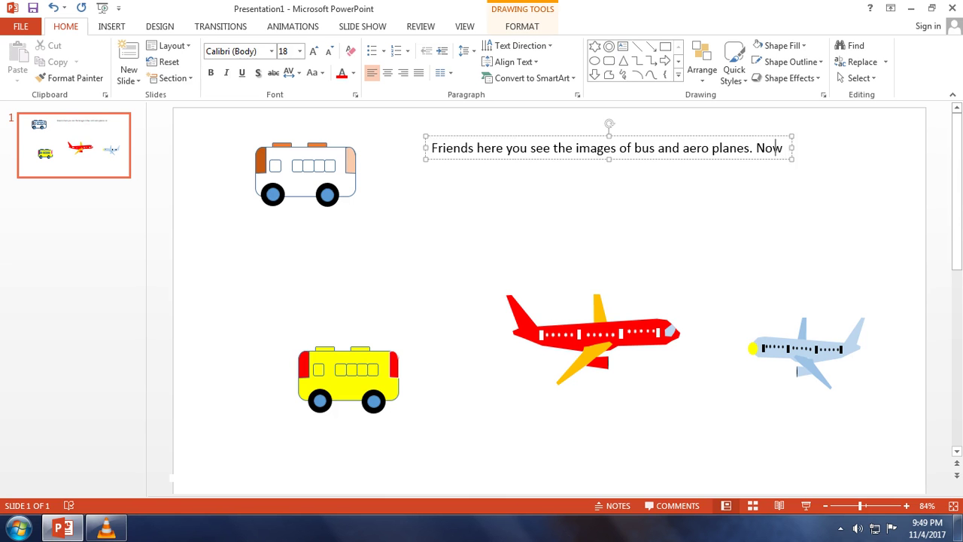
type(" I will")
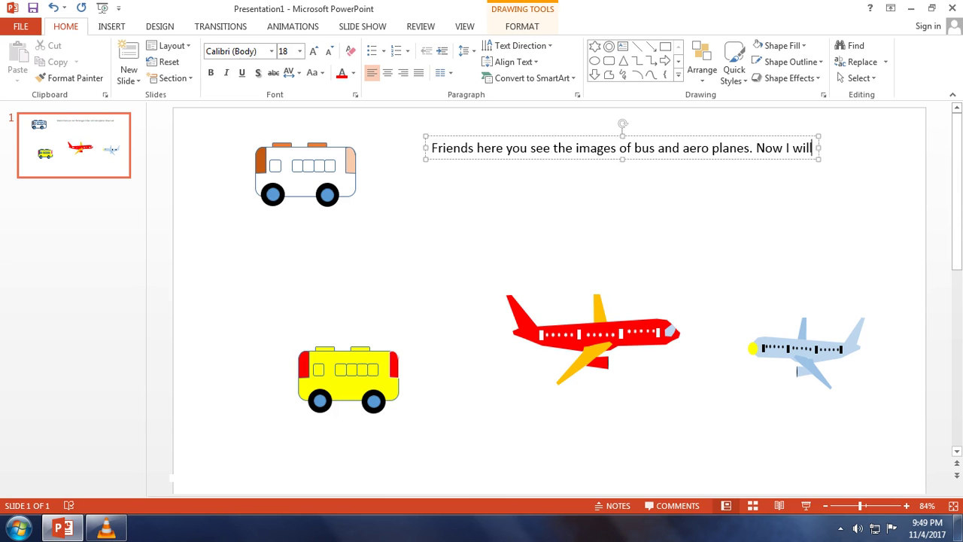
type(" show you")
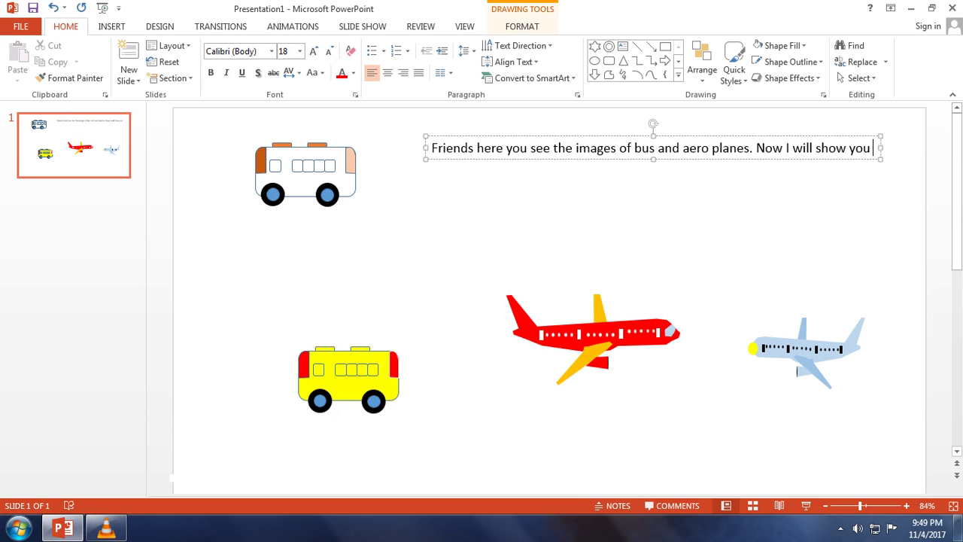
type(" how")
key("Return")
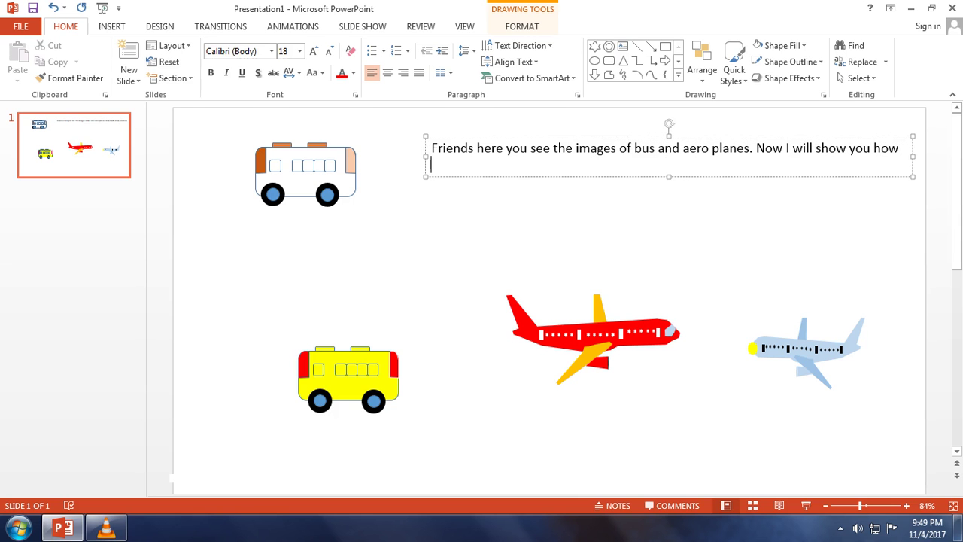
type("I design")
type("ed t")
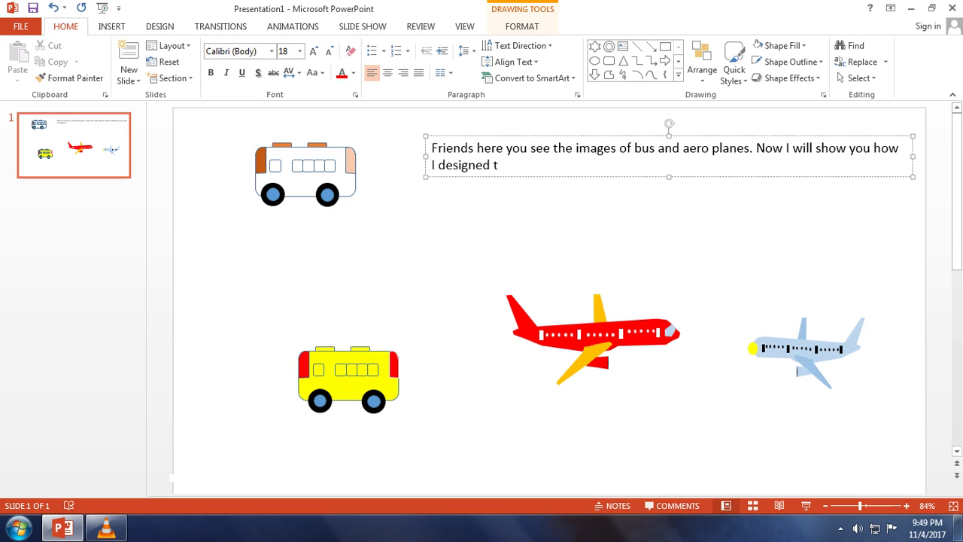
type("ho")
key("BackSpace")
type("ese ima")
type("ges with ")
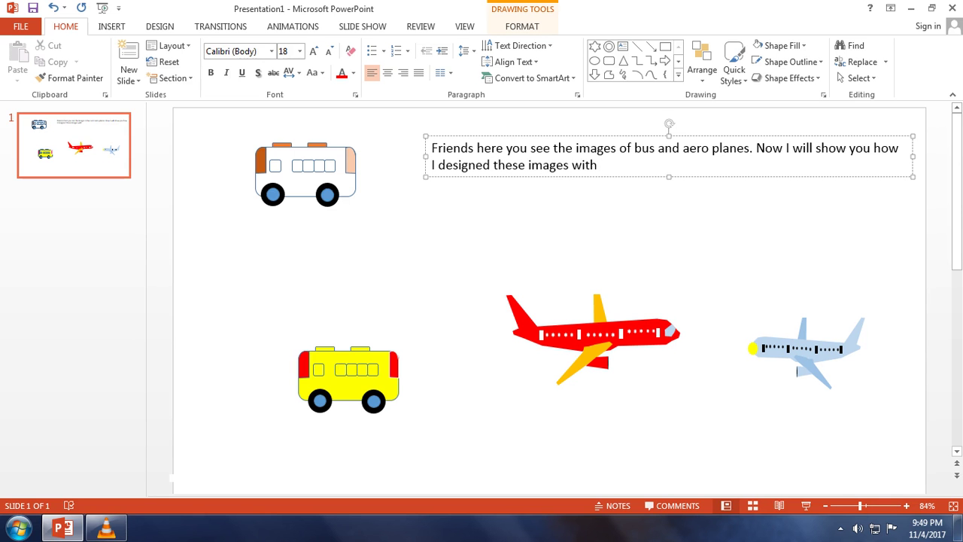
type("basic shape")
type("s and ")
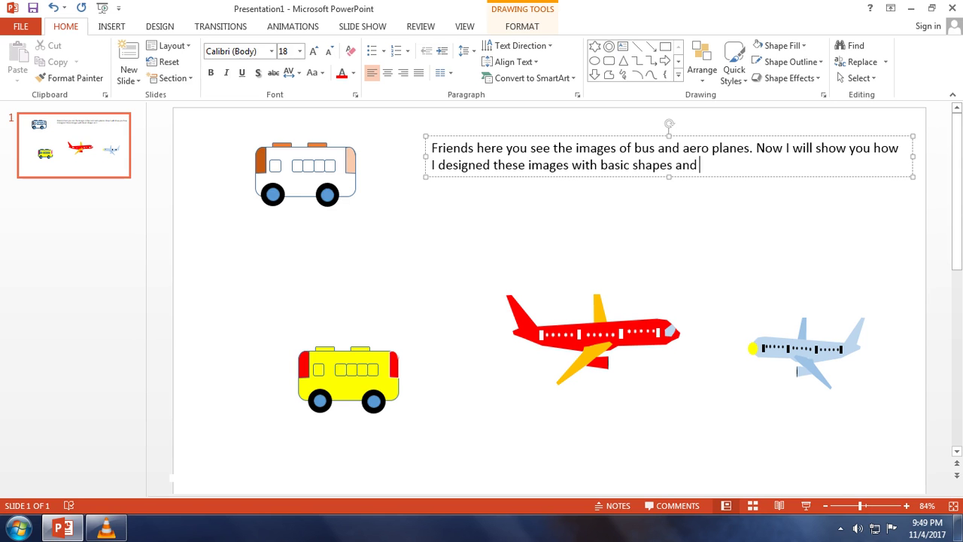
type("finally ")
type("animate")
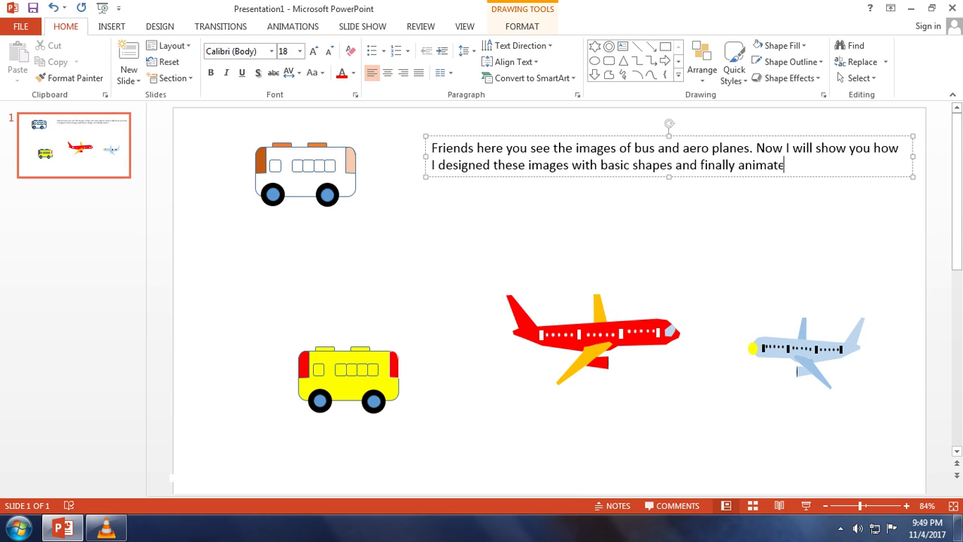
type(" them ")
type("to show")
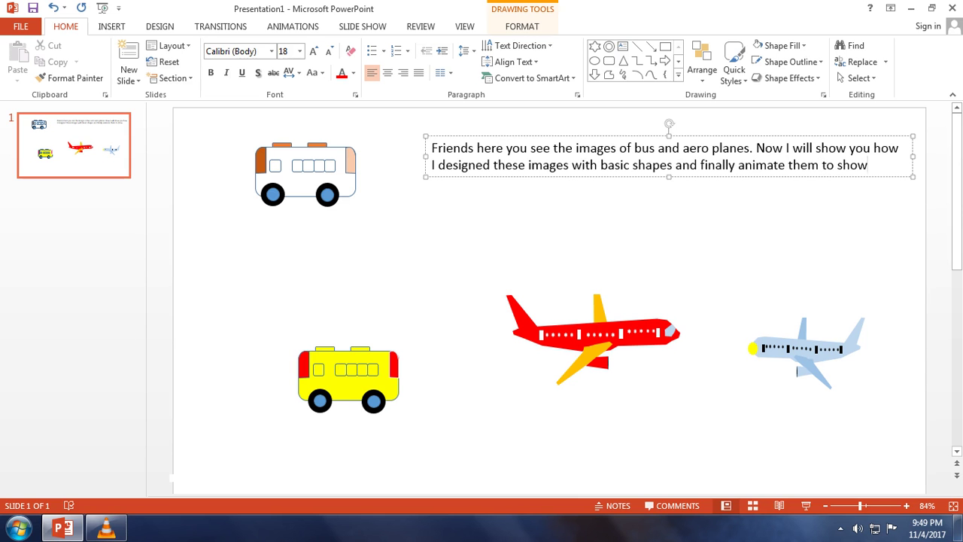
key("Return")
type("y animate them to show You ")
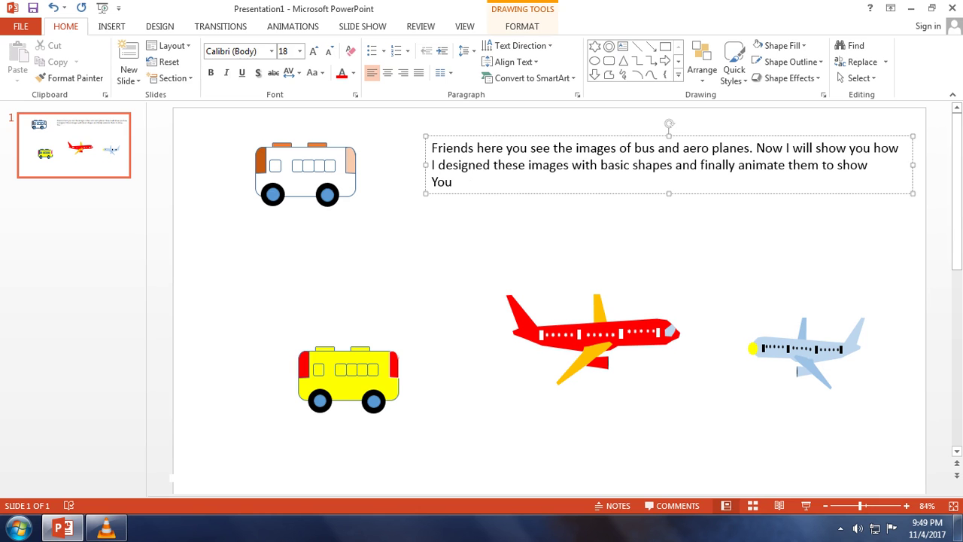
type("the anima")
type("ted image ")
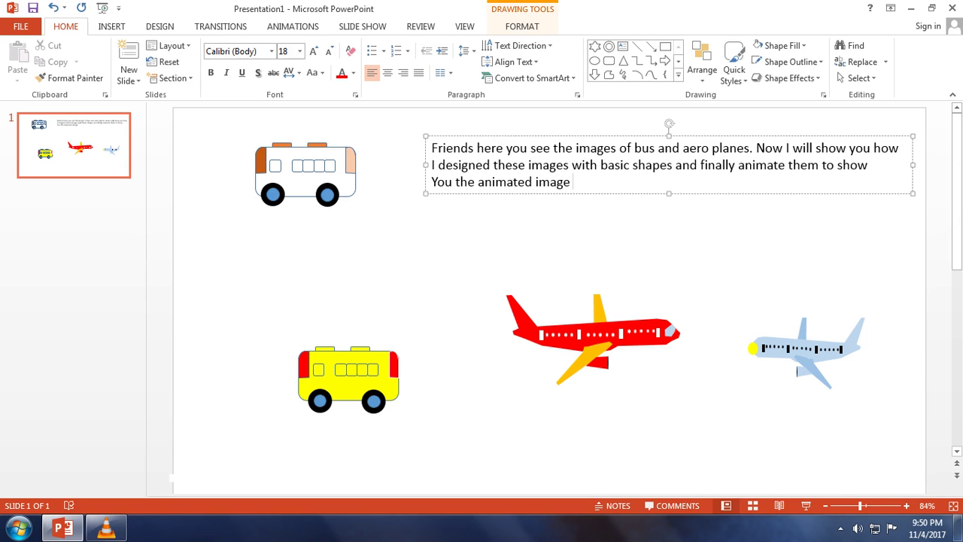
type("of City ")
type("Traffic")
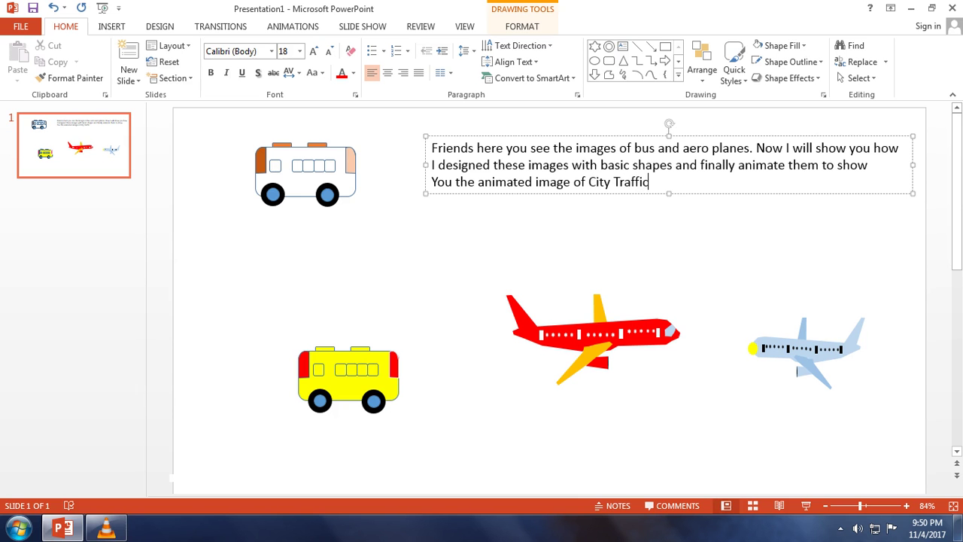
type(".")
key("Escape")
key("Escape")
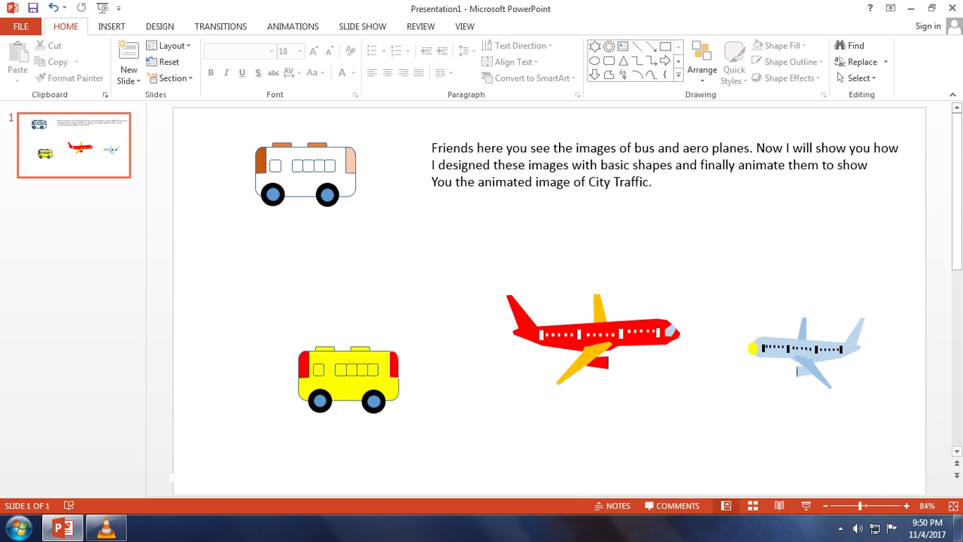
left_click(669, 164)
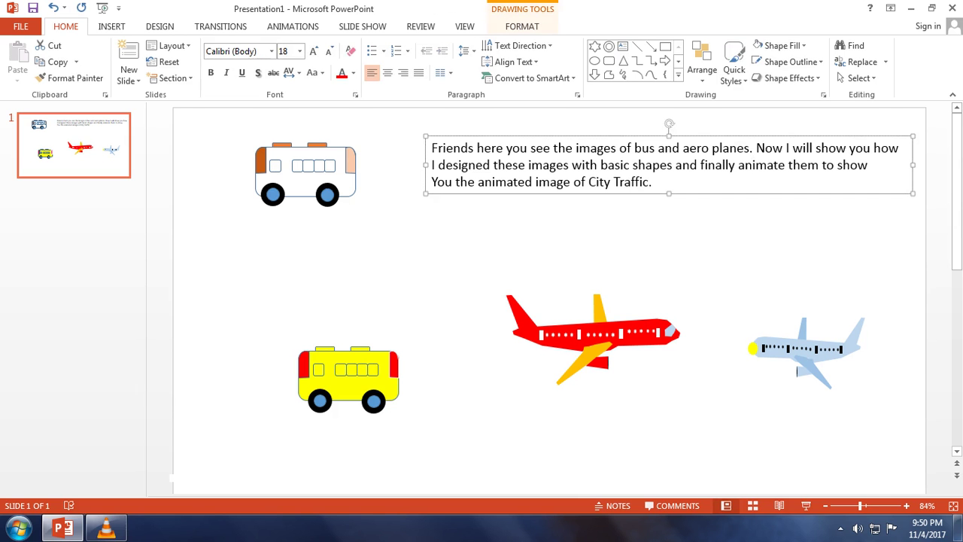
key("Delete")
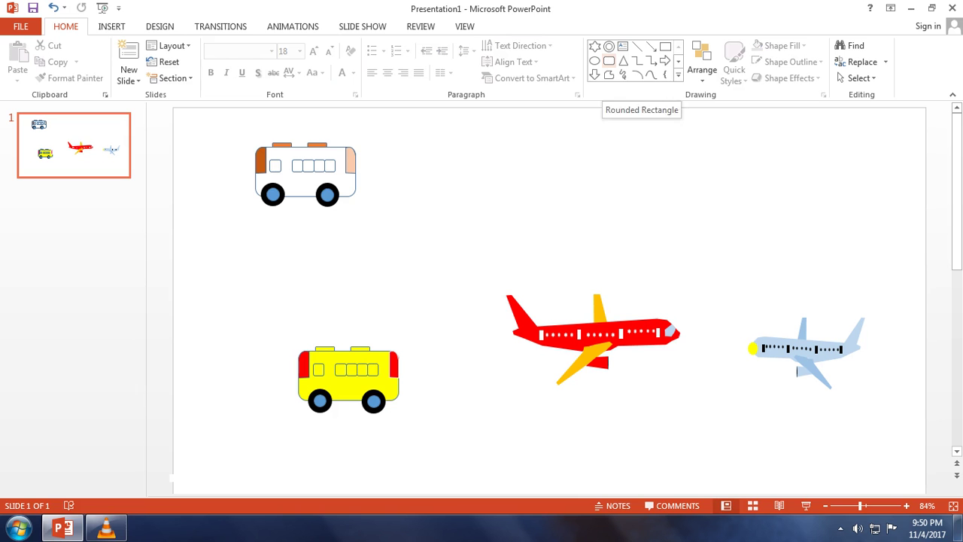
Draw a rounded-rectangle bus body above the red airplane and nudge it up and right
left_click(609, 60)
left_click_drag(567, 165, 676, 218)
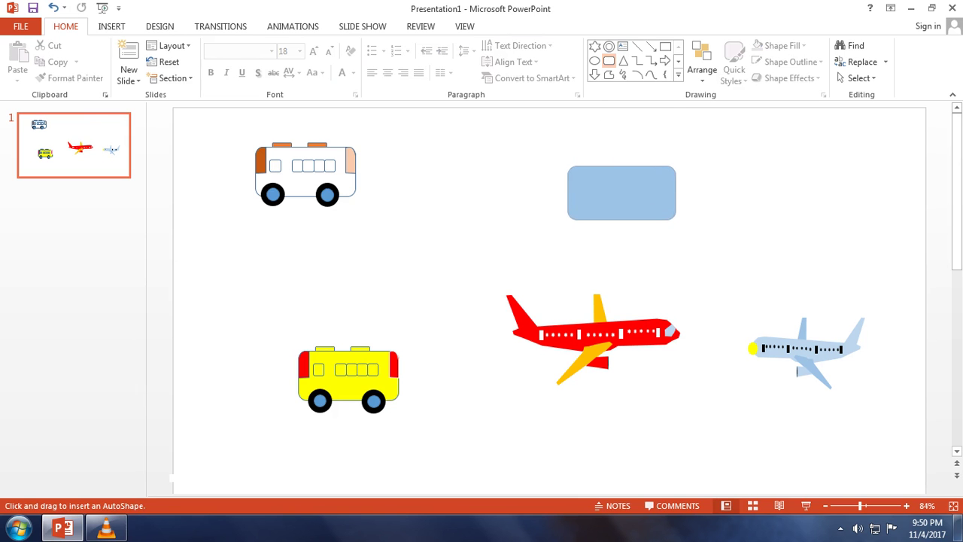
left_click_drag(622, 192, 634, 183)
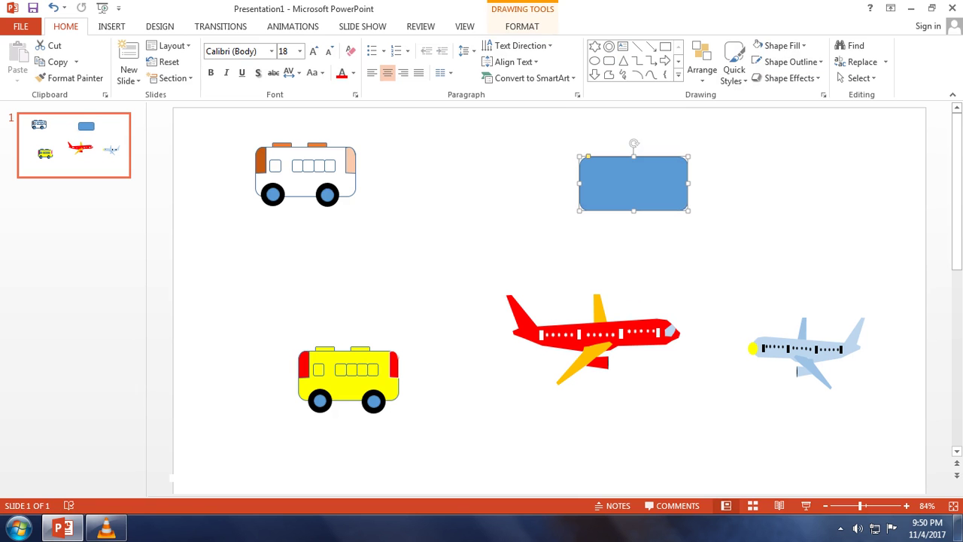
Fill the rounded-rectangle bus body with white
left_click(783, 46)
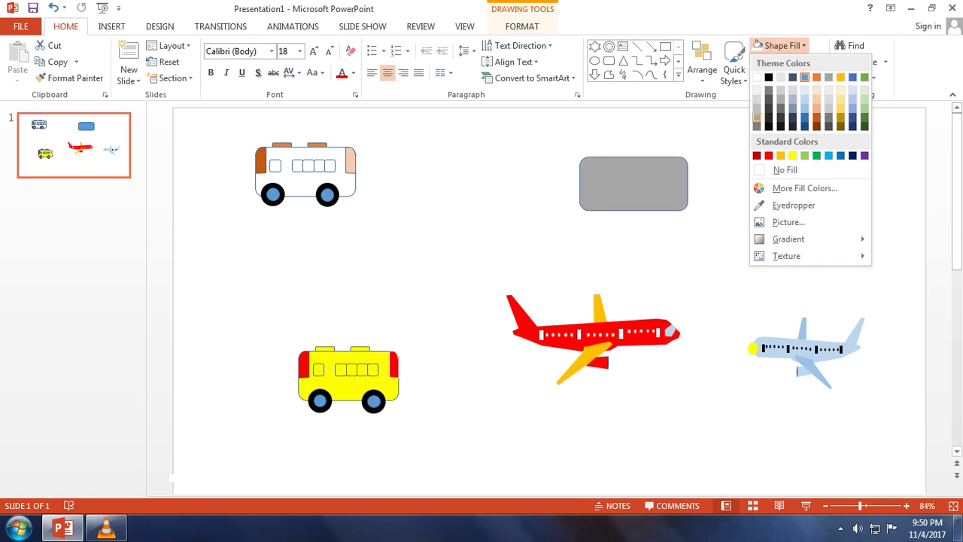
left_click(758, 77)
key("Escape")
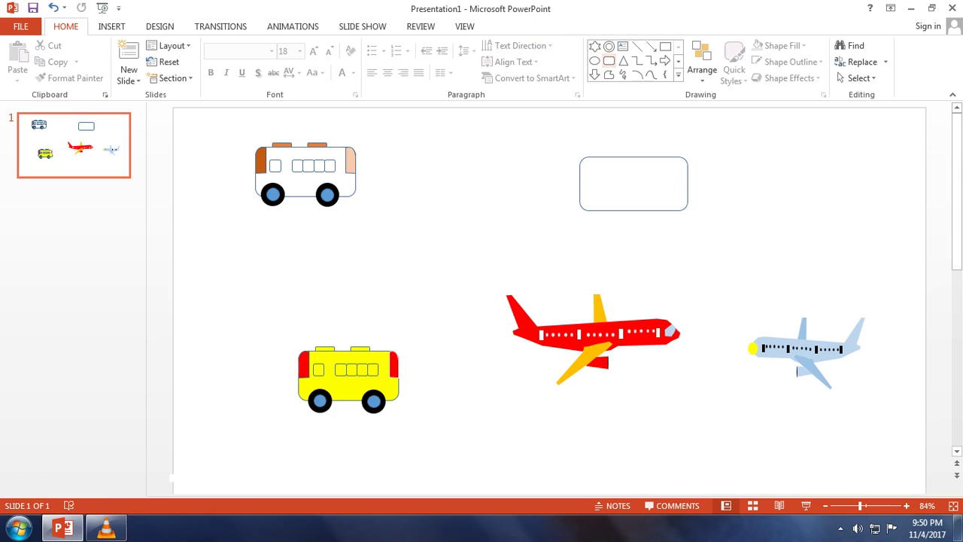
left_click(608, 60)
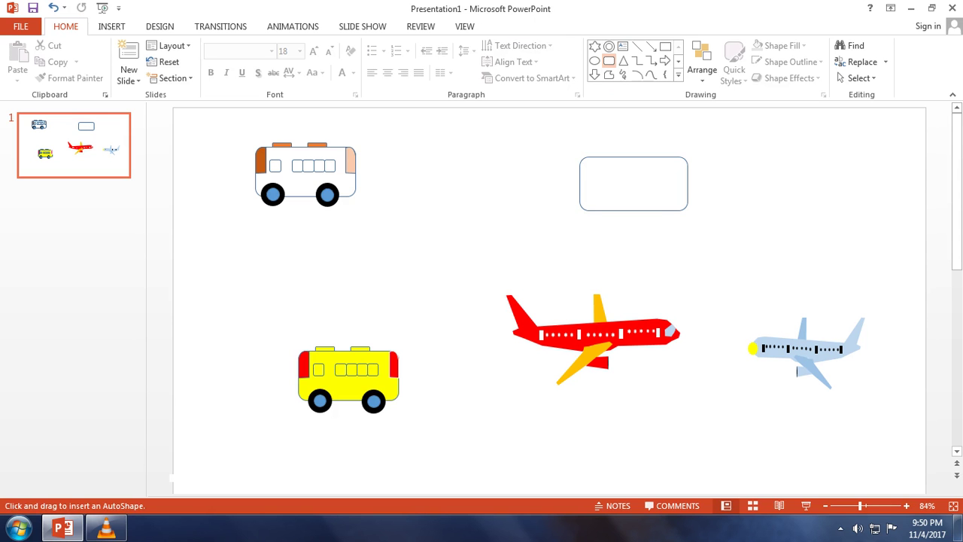
Draw a small window square, copy it along the body, then widen and heighten the bus body
left_click_drag(596, 173, 613, 189)
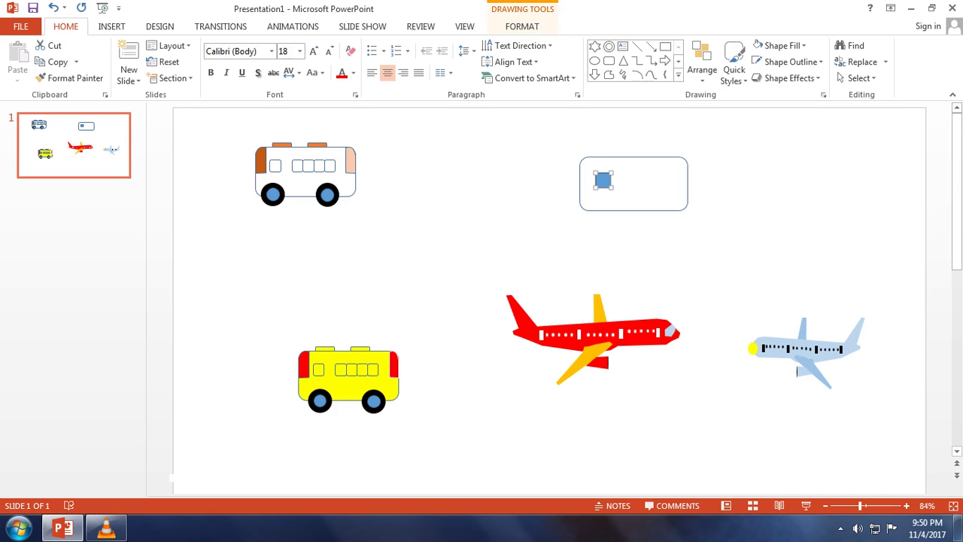
left_click_drag(603, 180, 671, 179)
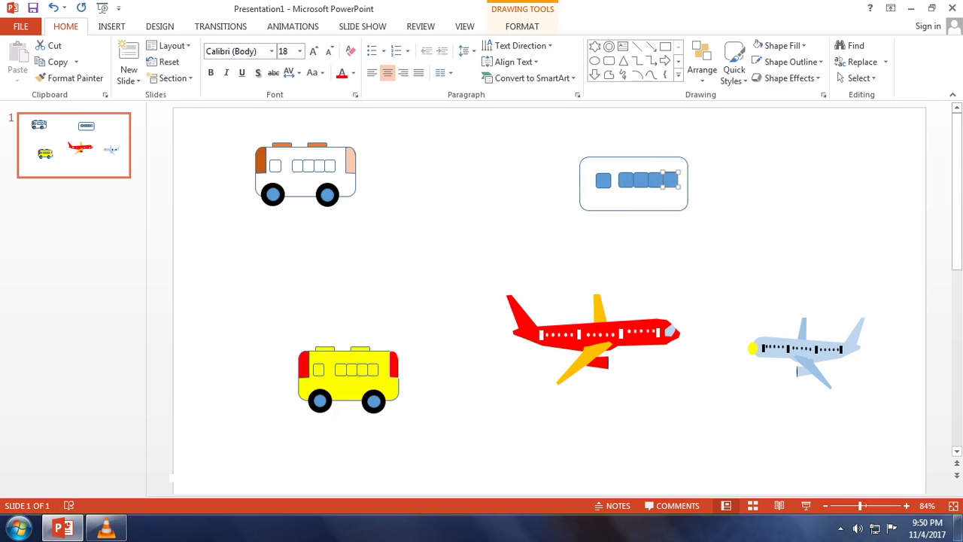
left_click(634, 200)
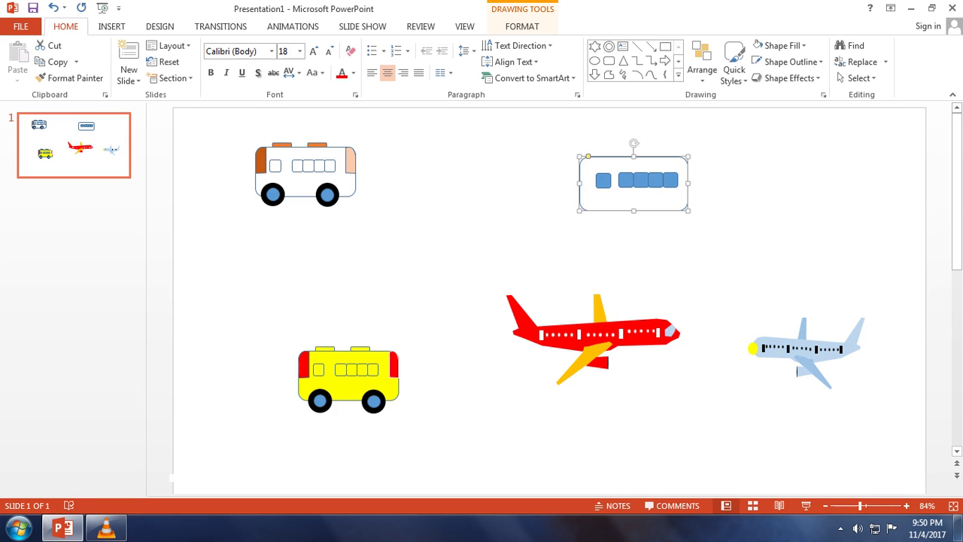
left_click_drag(688, 183, 697, 183)
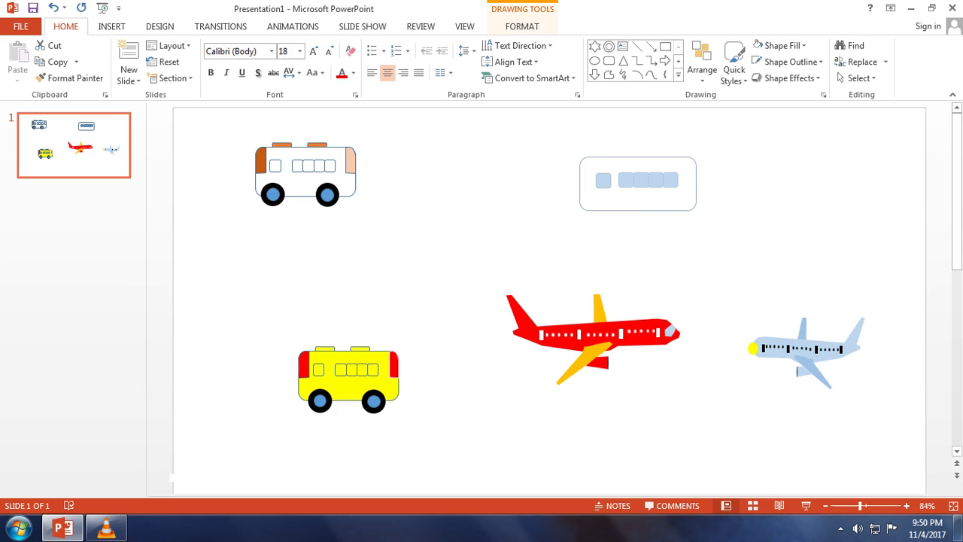
left_click_drag(696, 183, 700, 183)
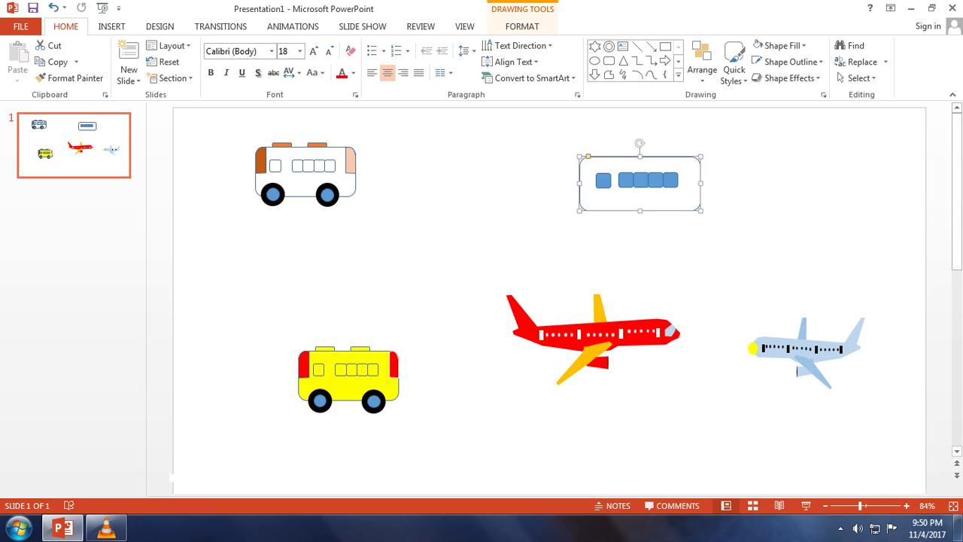
left_click_drag(579, 183, 578, 183)
left_click_drag(639, 210, 639, 217)
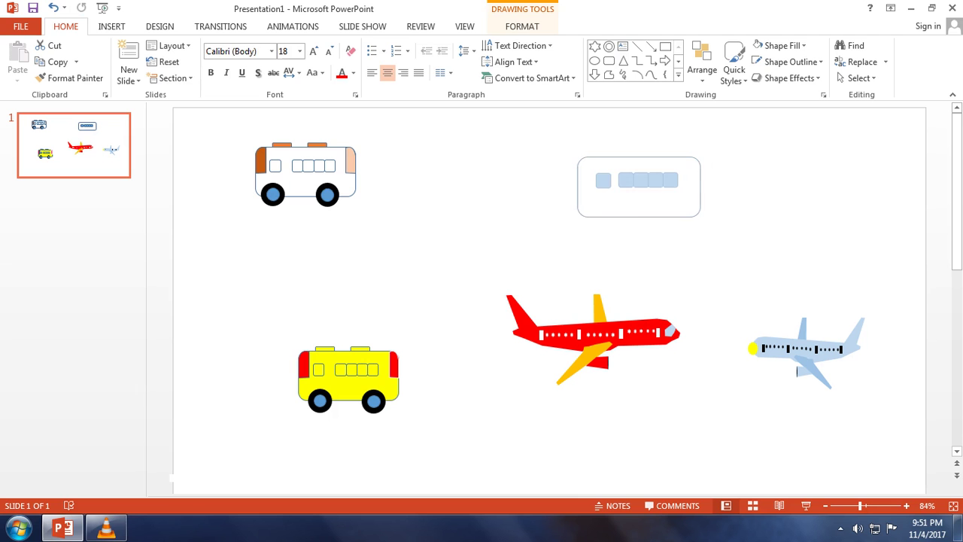
key("Escape")
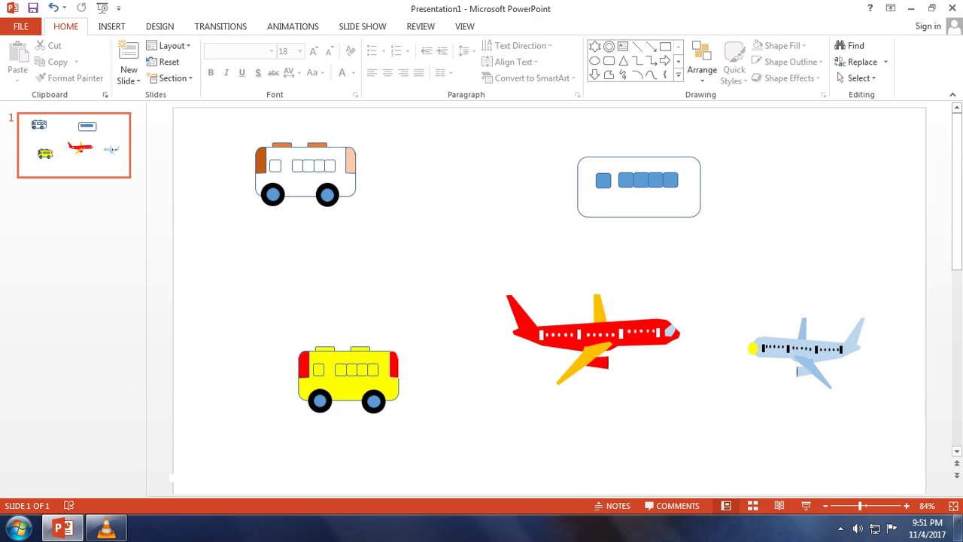
Select all five window squares together and give them a white fill
left_click(603, 180)
left_click(626, 180, "shift")
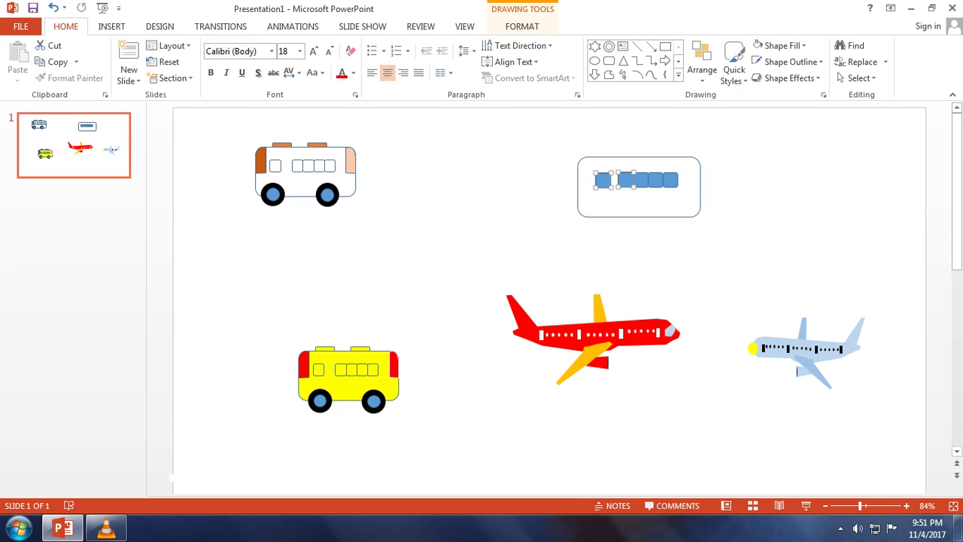
left_click(640, 180, "shift")
left_click(656, 180, "shift")
left_click(671, 180, "shift")
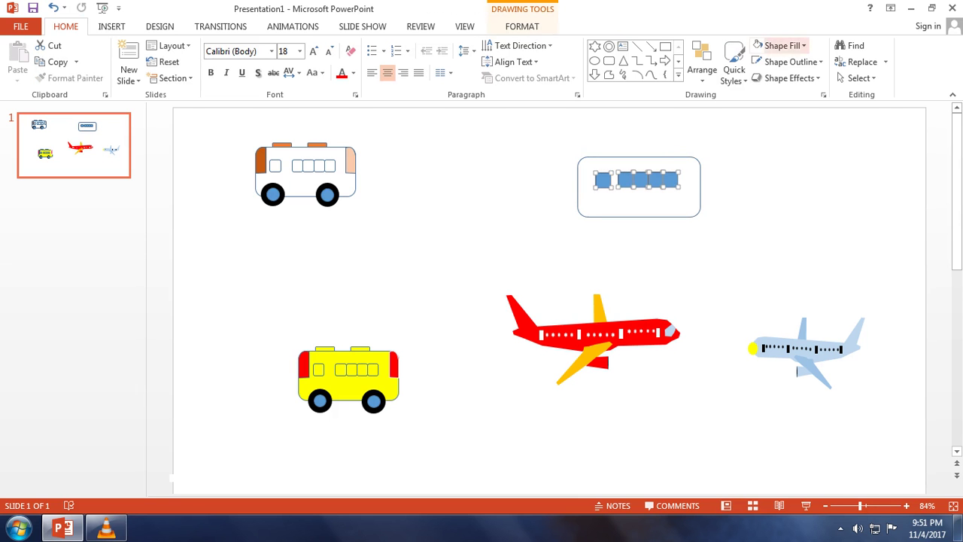
left_click(783, 45)
key("Escape")
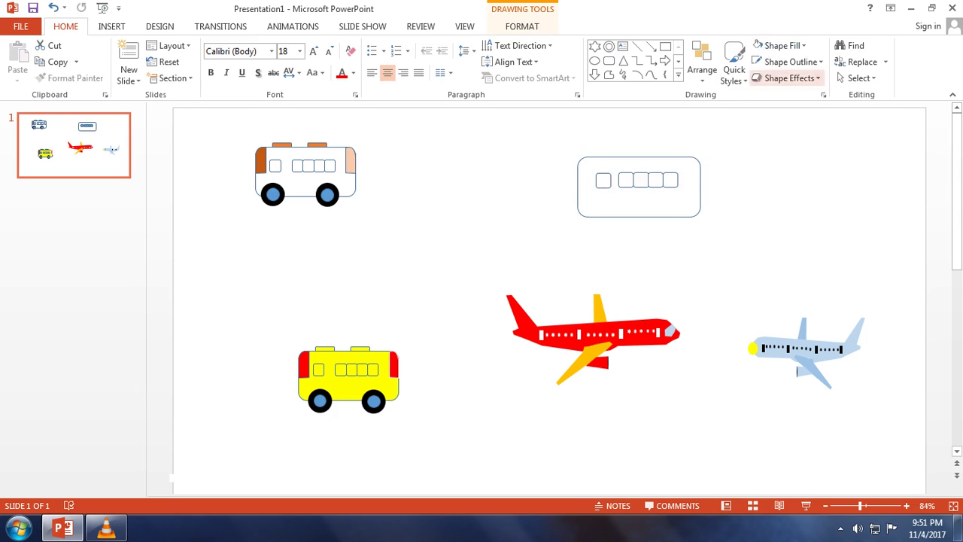
key("Escape")
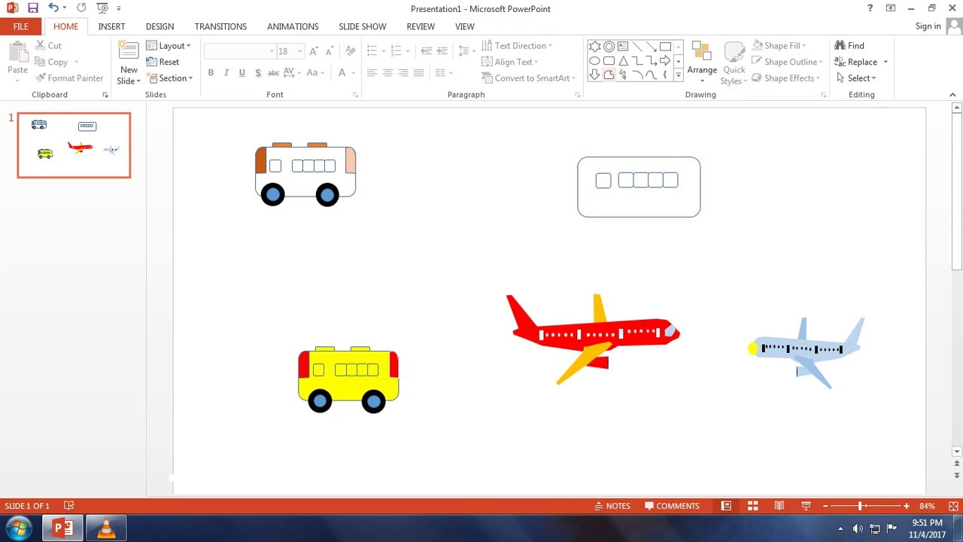
Draw a freeform end-panel outline along the bus body's left edge
left_click(609, 74)
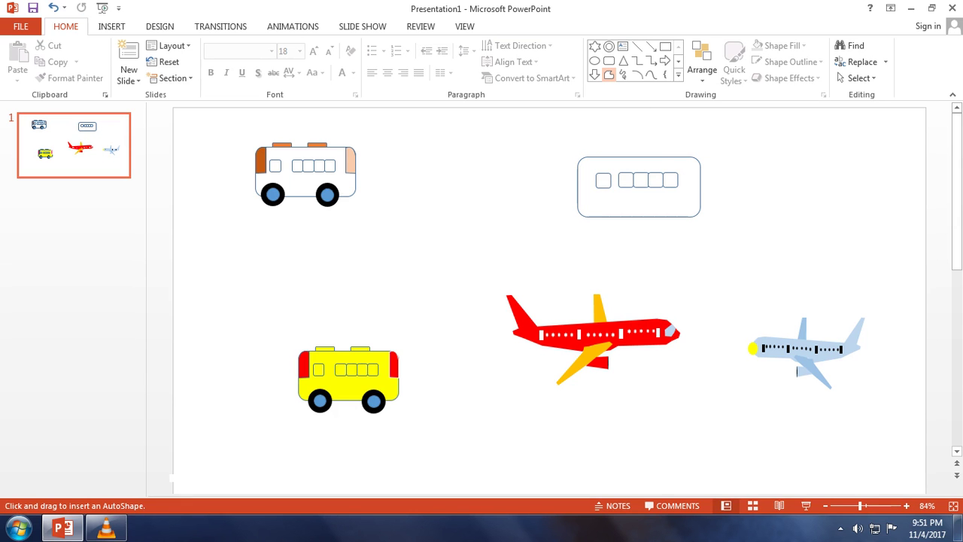
mouse_move(591, 168)
left_mouse_down()
mouse_move(591, 194)
mouse_move(579, 190)
left_mouse_up()
left_click_drag(592, 190, 578, 164)
left_click(591, 160)
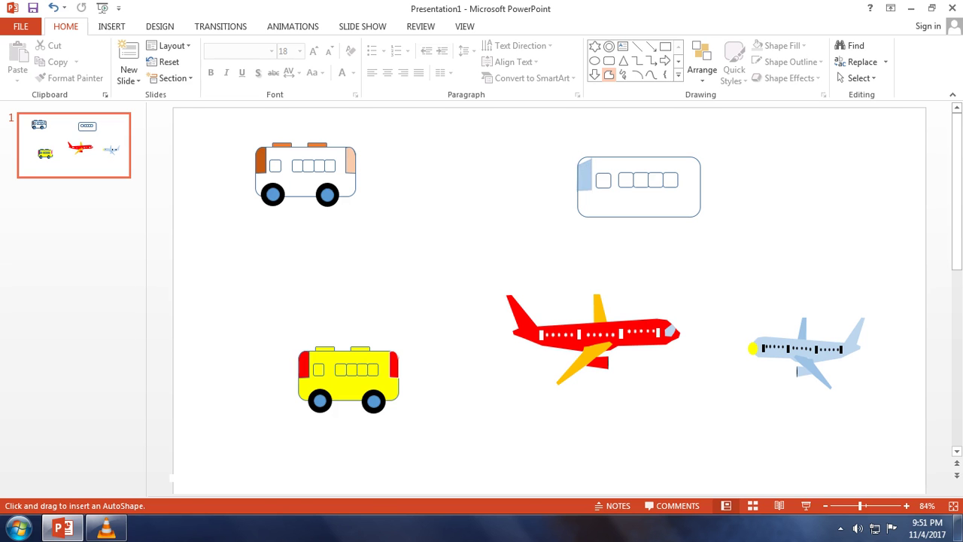
key("Escape")
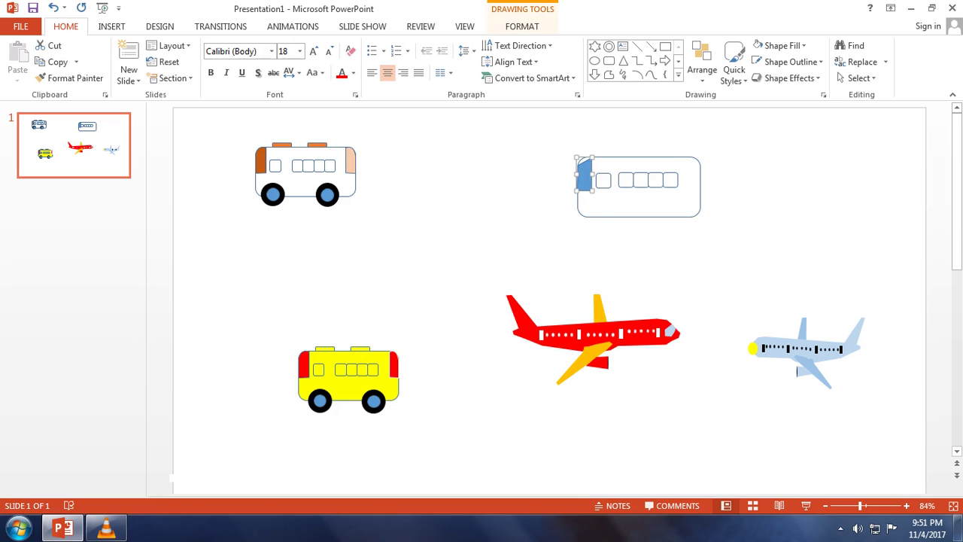
right_click(584, 178)
key("Escape")
Use Edit Points to curve the end panel's top-left corner, then return to the full slide
left_click_drag(860, 506, 883, 506)
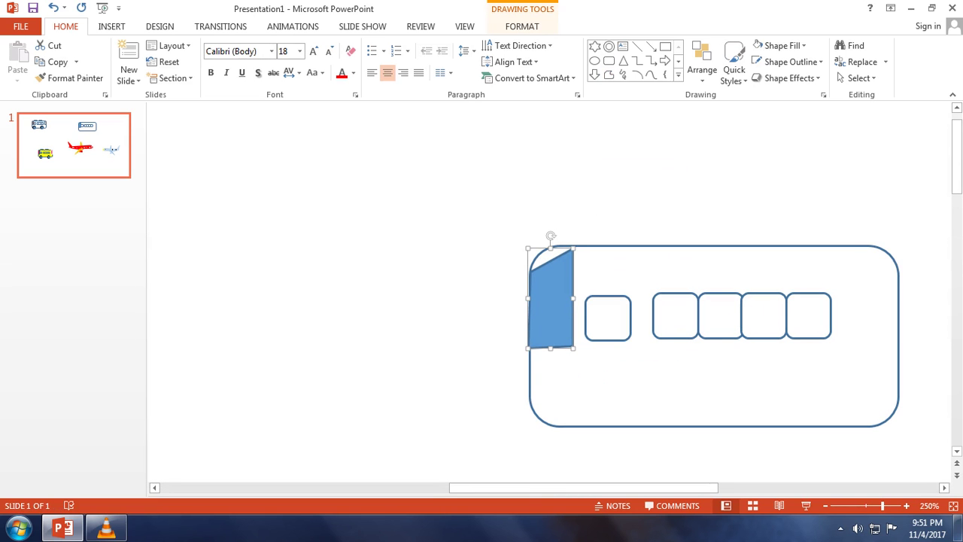
right_click(566, 298)
left_click(602, 143)
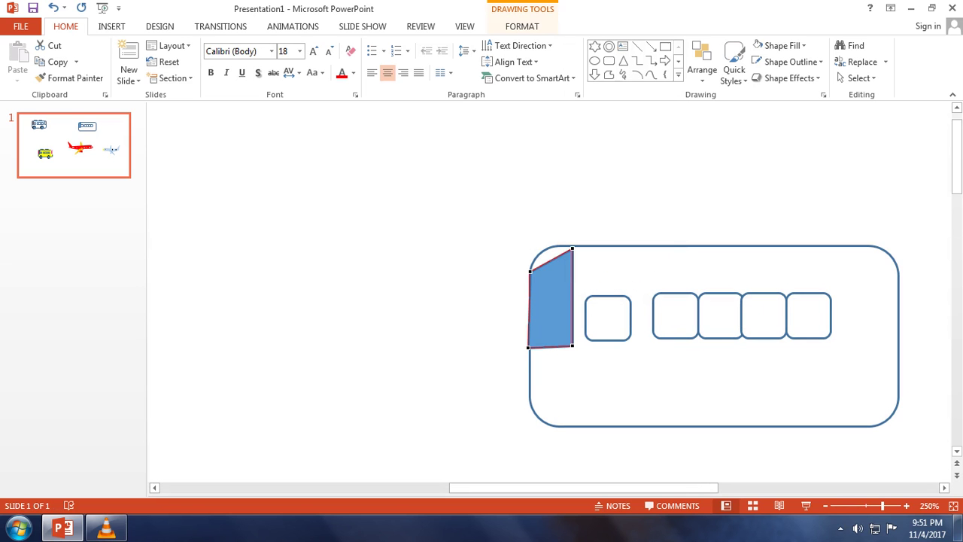
left_click(572, 249)
left_click_drag(558, 256, 546, 242)
left_click(530, 272)
left_click_drag(544, 264, 536, 256)
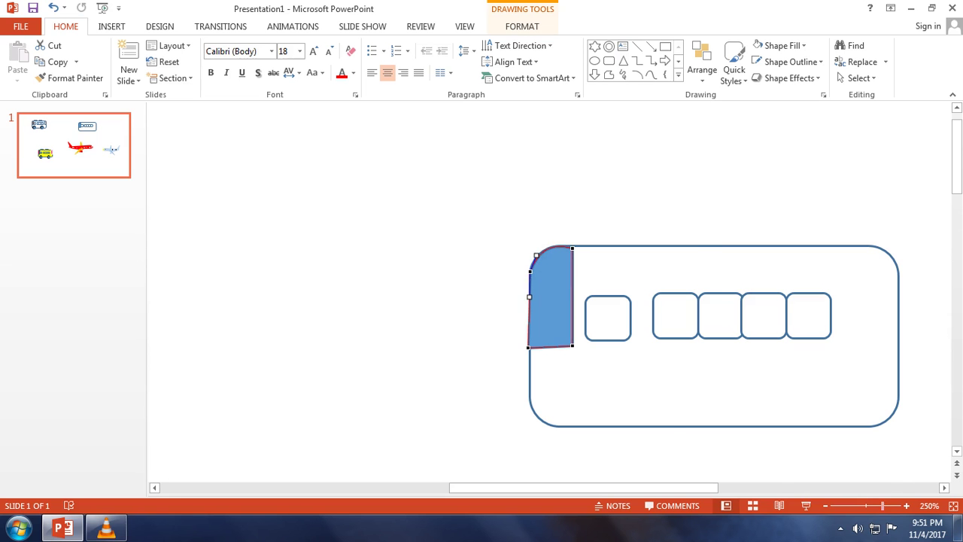
scroll(549, 294, "down", 5, "ctrl")
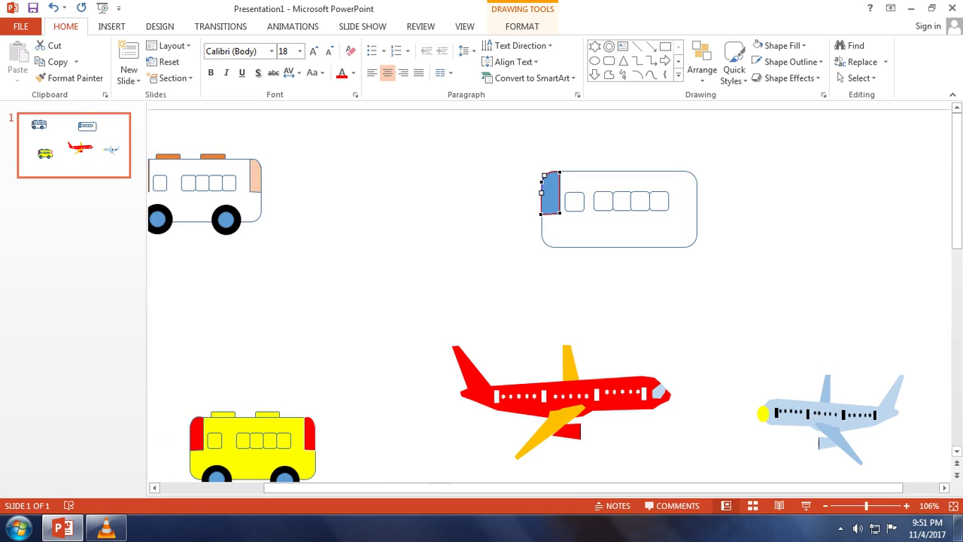
left_click(954, 506)
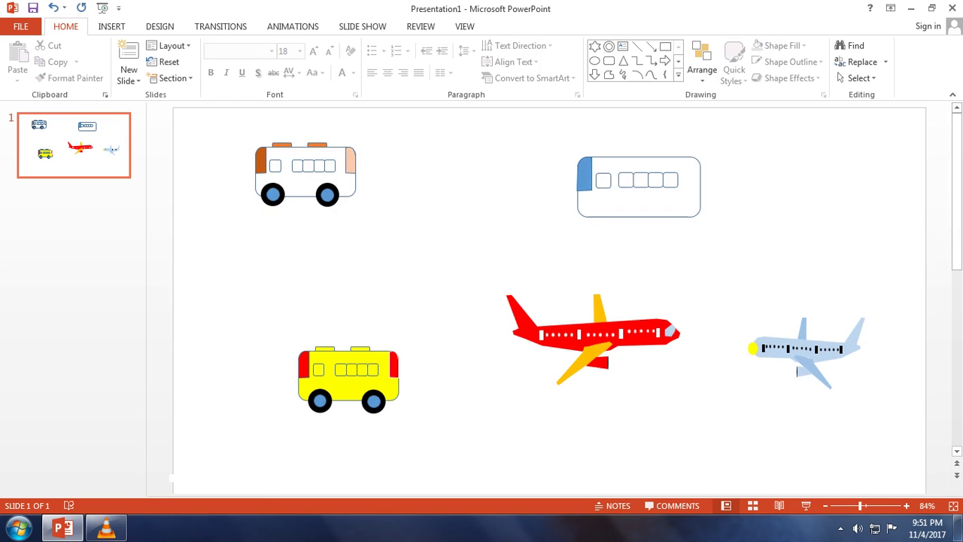
left_click(584, 174)
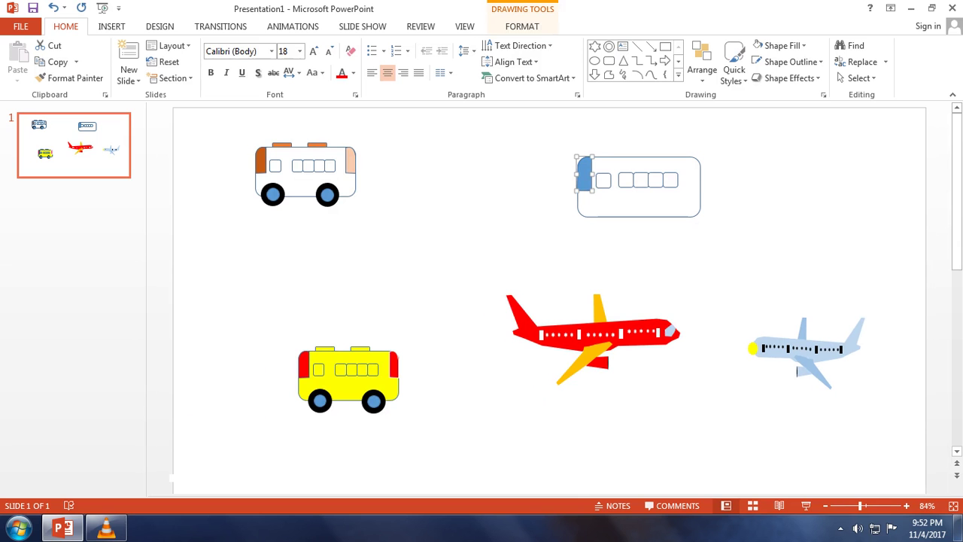
Try a duplicate and a horizontal flip of the end panel, then return it to the left end
left_click_drag(584, 174, 688, 173)
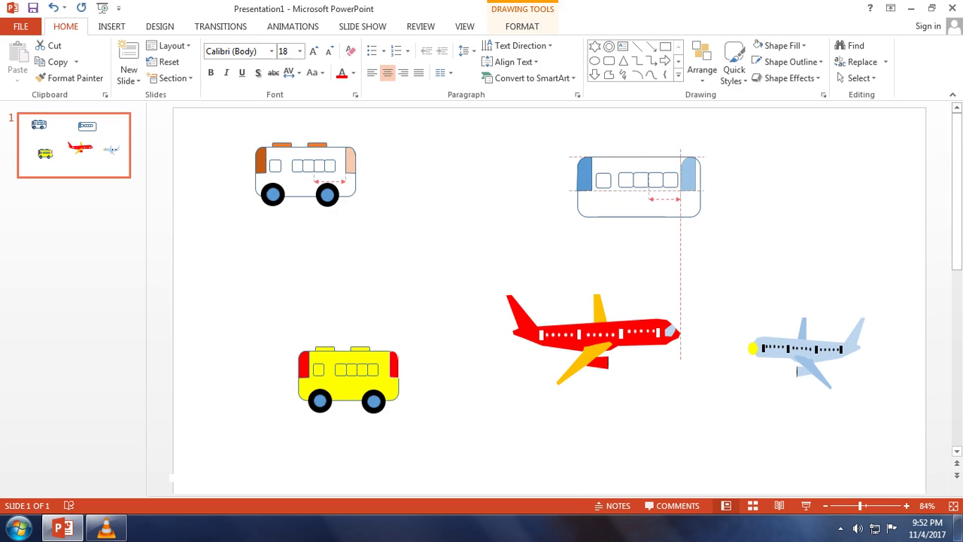
left_click_drag(689, 174, 705, 173)
key("Delete")
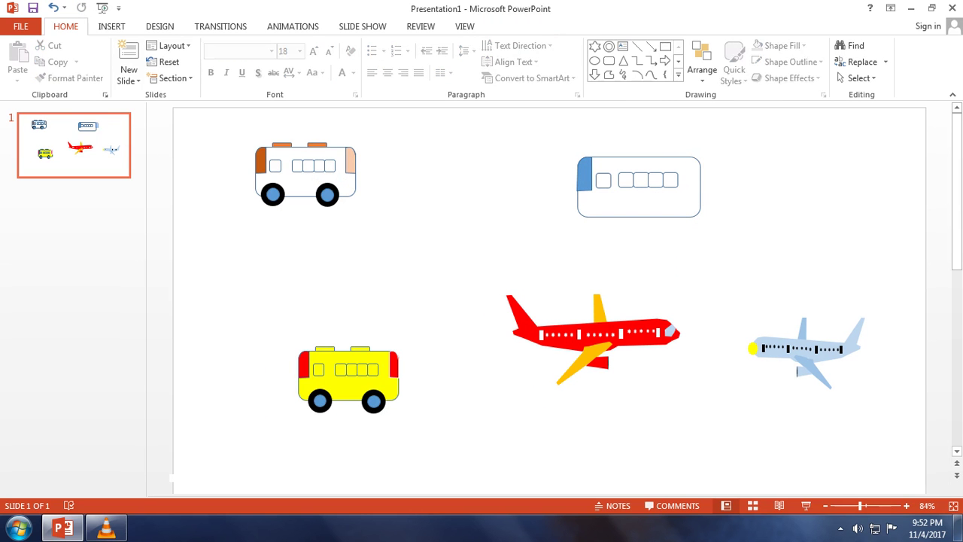
double_click(585, 175)
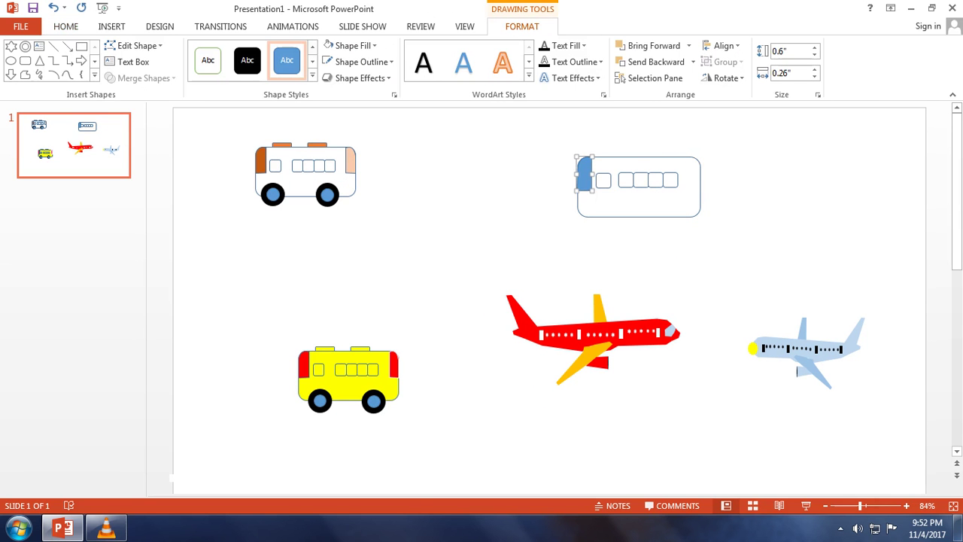
left_click_drag(585, 175, 689, 175)
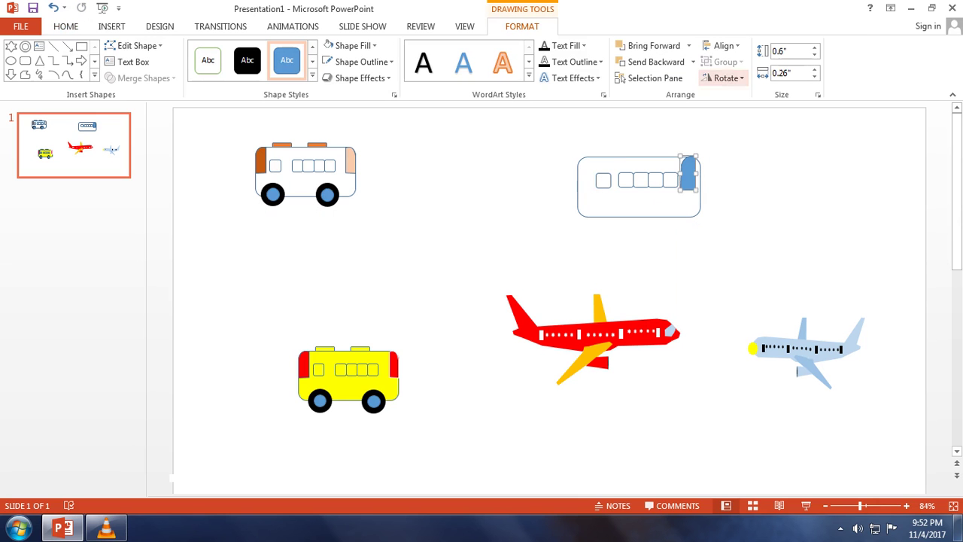
left_click(724, 78)
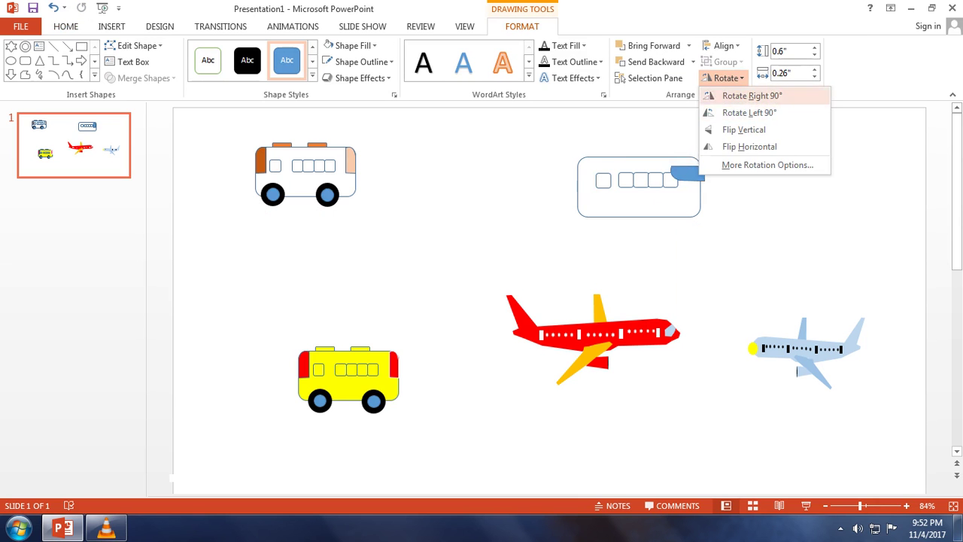
left_click(749, 146)
left_click_drag(689, 173, 585, 173)
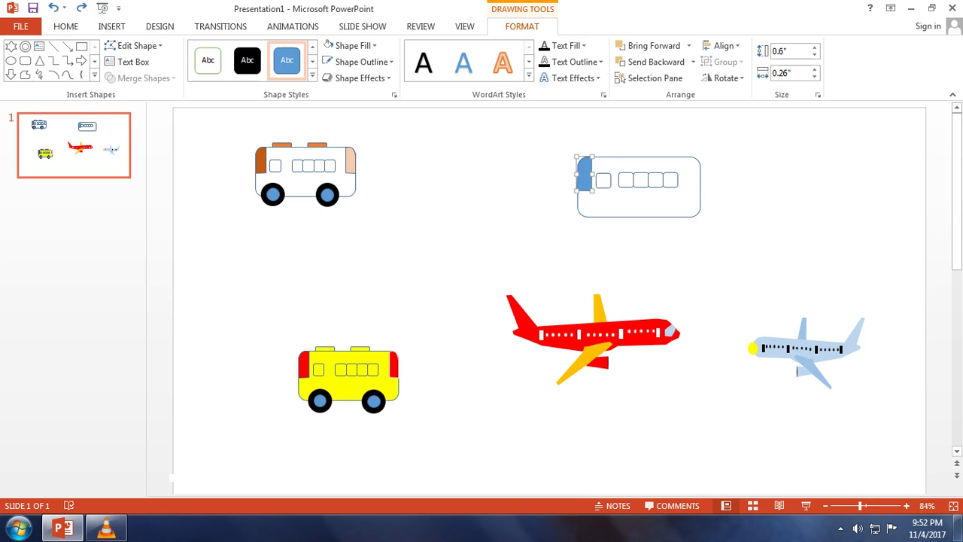
Copy-paste the end panel, flip the copy horizontally and place it at the bus's right end
right_click(586, 179)
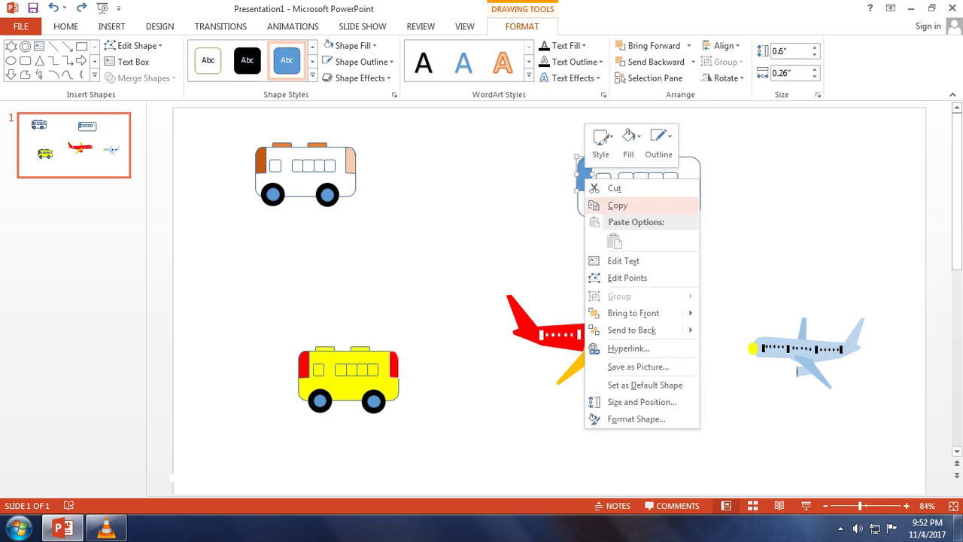
left_click(617, 205)
right_click(580, 178)
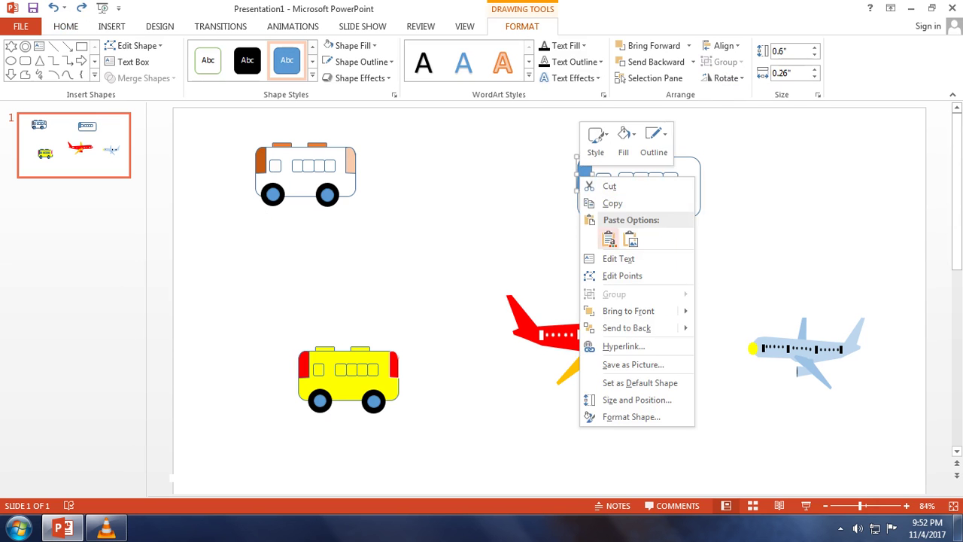
left_click(609, 239)
left_click_drag(591, 175, 688, 175)
left_click(727, 79)
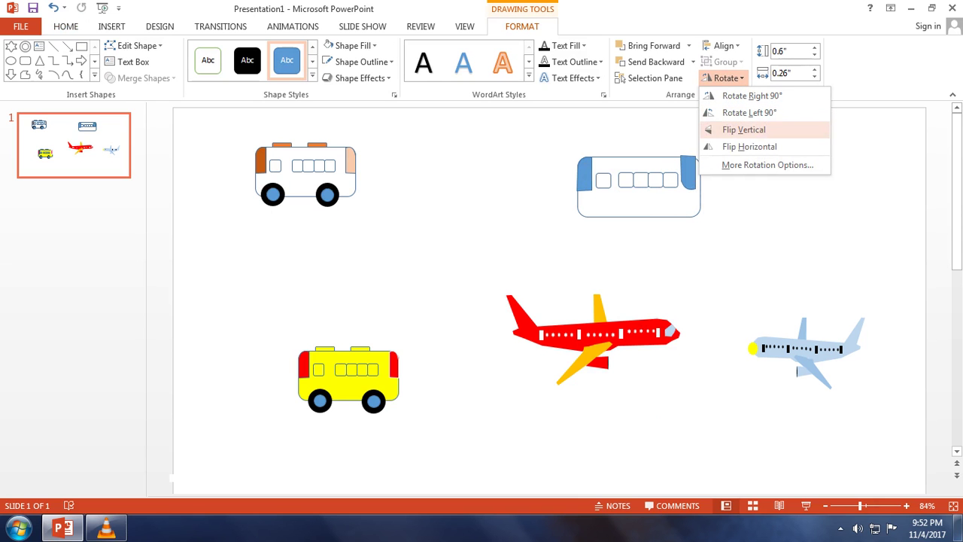
left_click(747, 147)
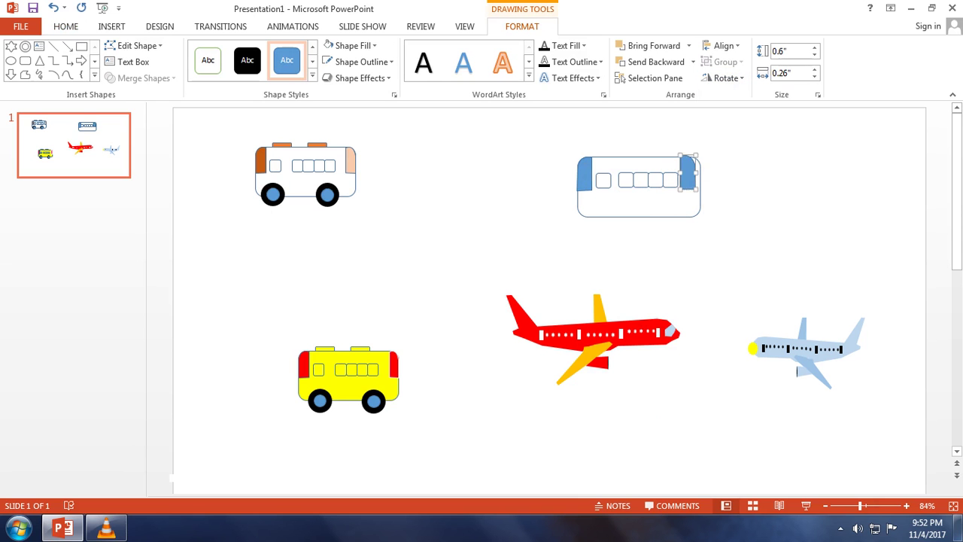
key("ctrl+Right")
key("ctrl+Right")
key("ctrl+Right")
key("ctrl+Right")
key("ctrl+Right")
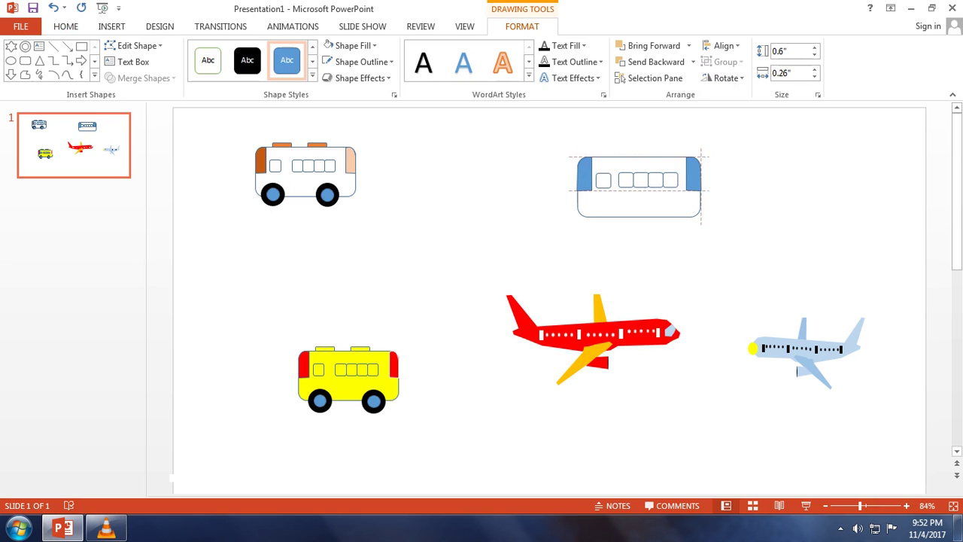
key("ctrl+Right")
key("ctrl+Right")
key("ctrl+Right")
key("Escape")
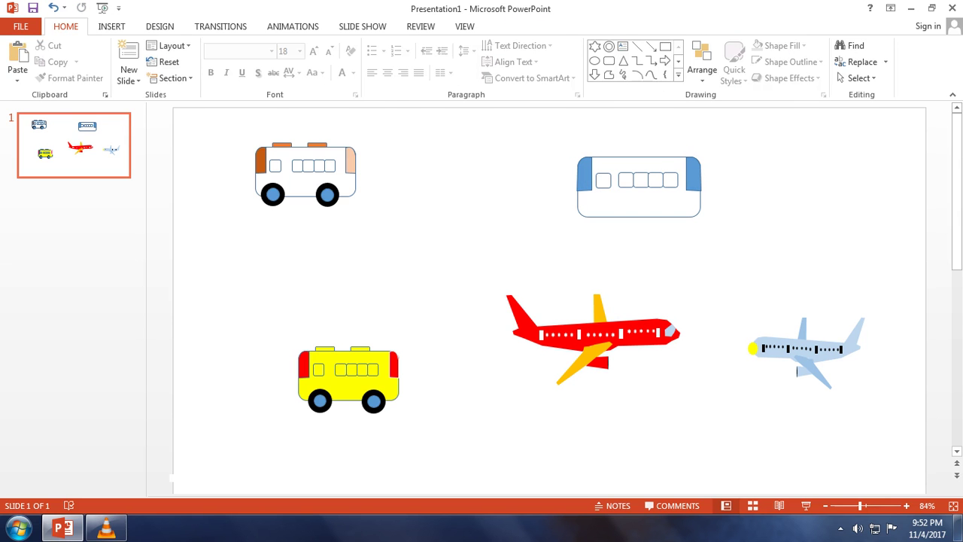
Fill the bus's left end piece Orange Darker 25% and the right end piece light peach
left_click(584, 174)
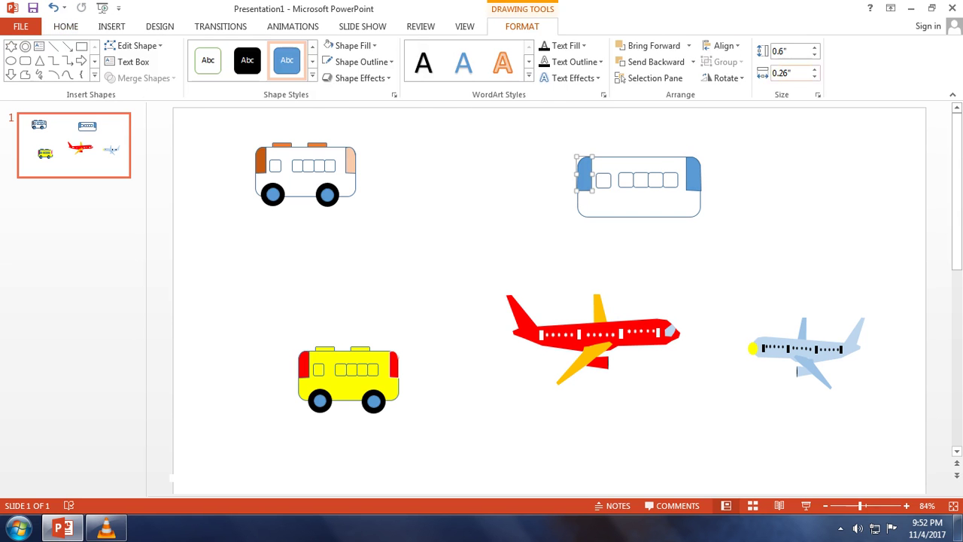
left_click(65, 27)
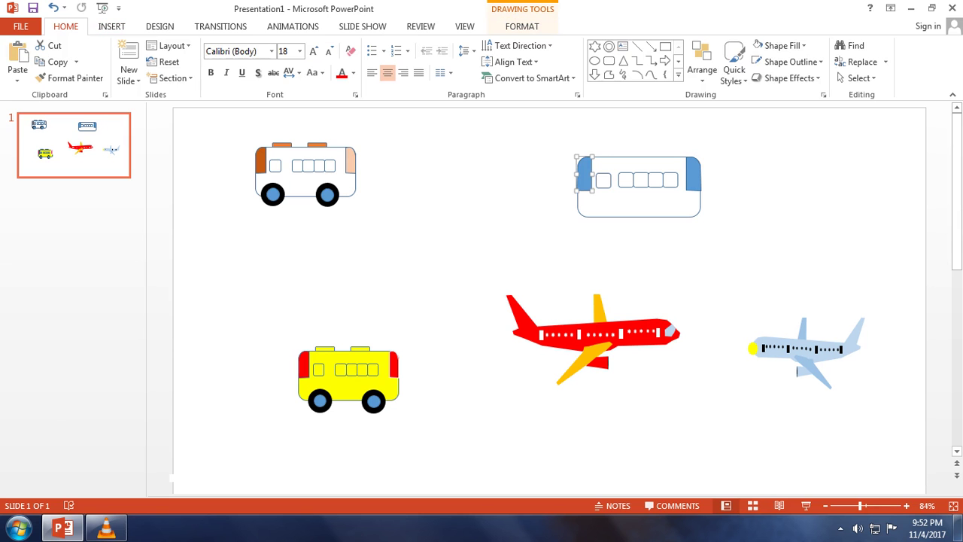
left_click(783, 46)
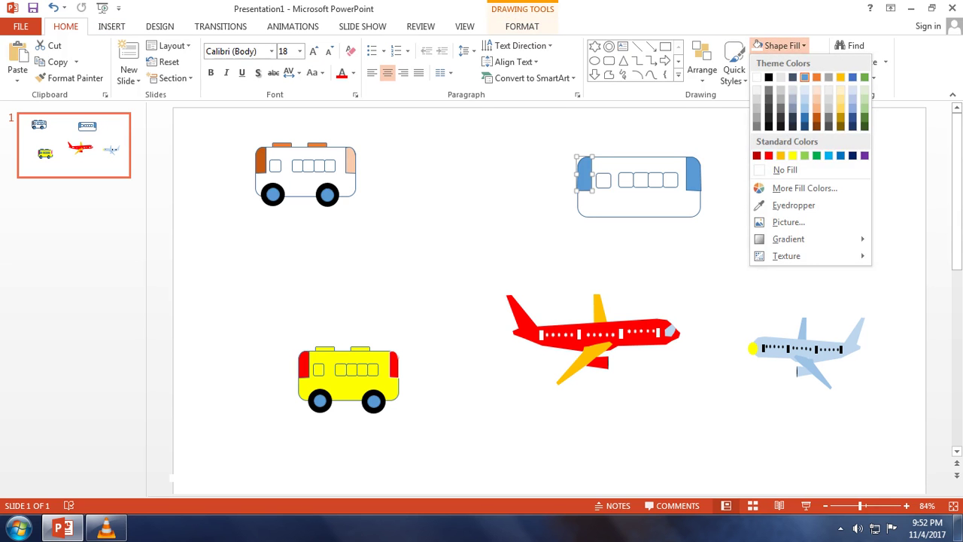
left_click(817, 117)
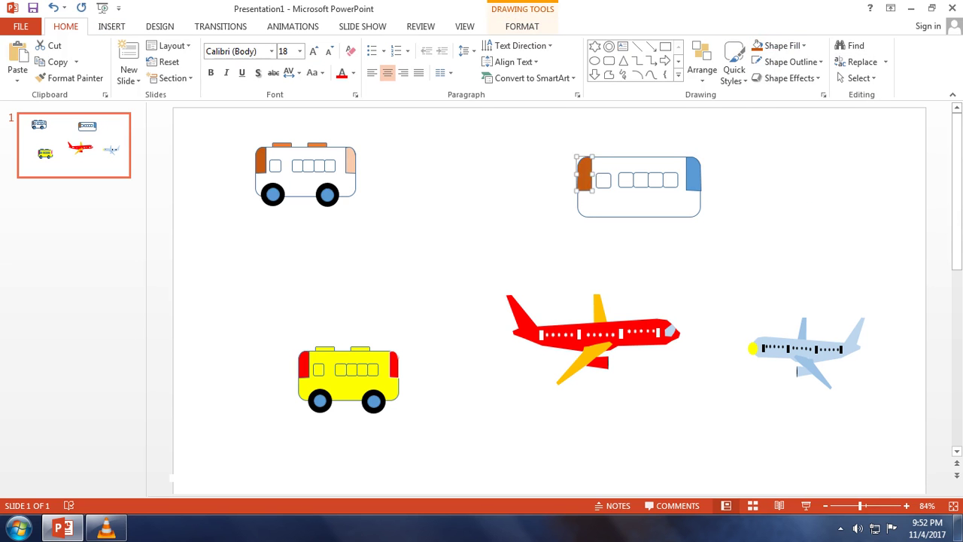
left_click(693, 174)
left_click(783, 45)
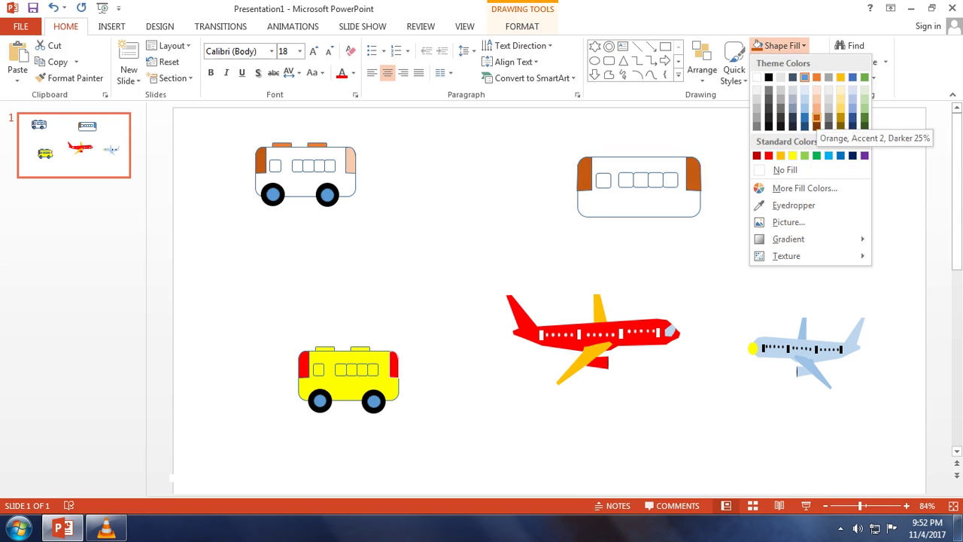
left_click(817, 107)
key("Escape")
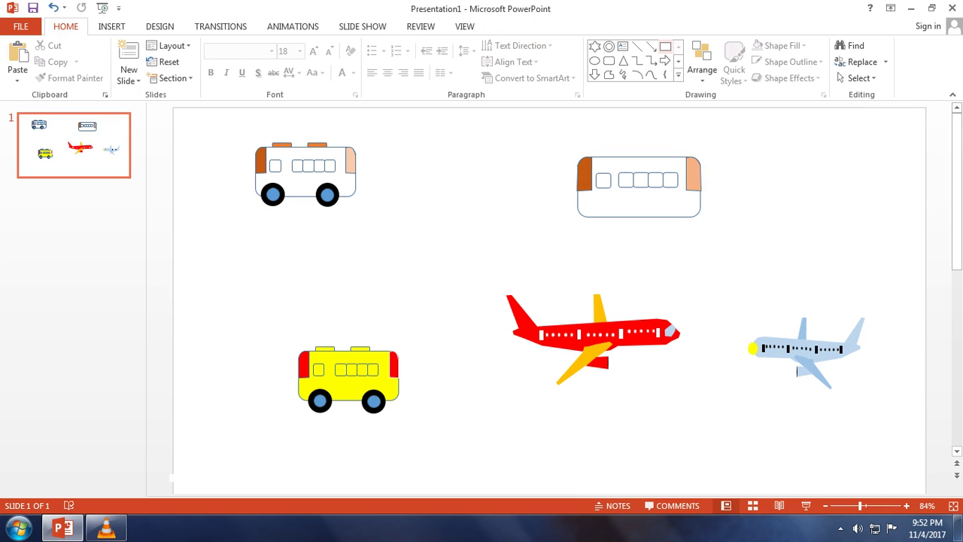
left_click(665, 47)
Draw a small rectangle above the bus, duplicate it, and keep one on the roof's right side
left_click_drag(599, 147, 633, 156)
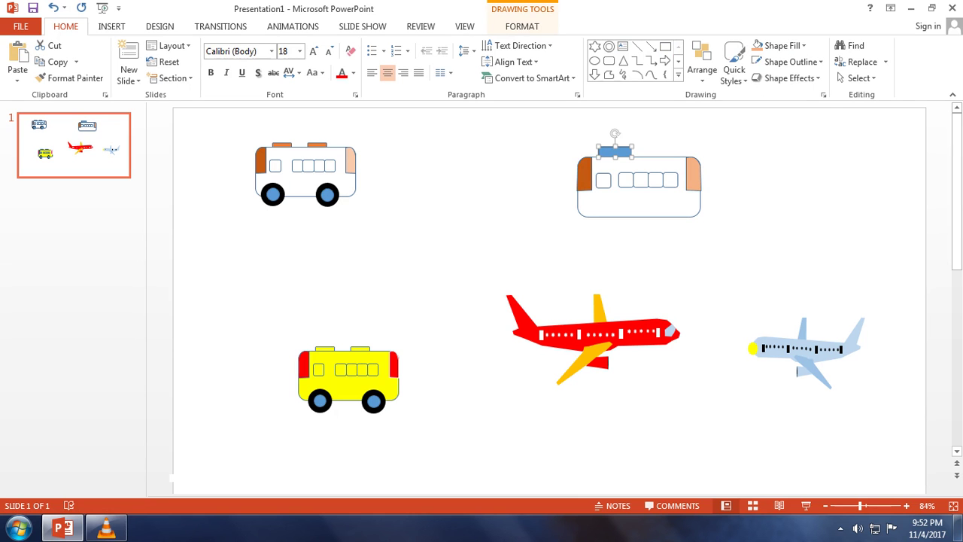
left_click_drag(615, 152, 660, 151)
key("Escape")
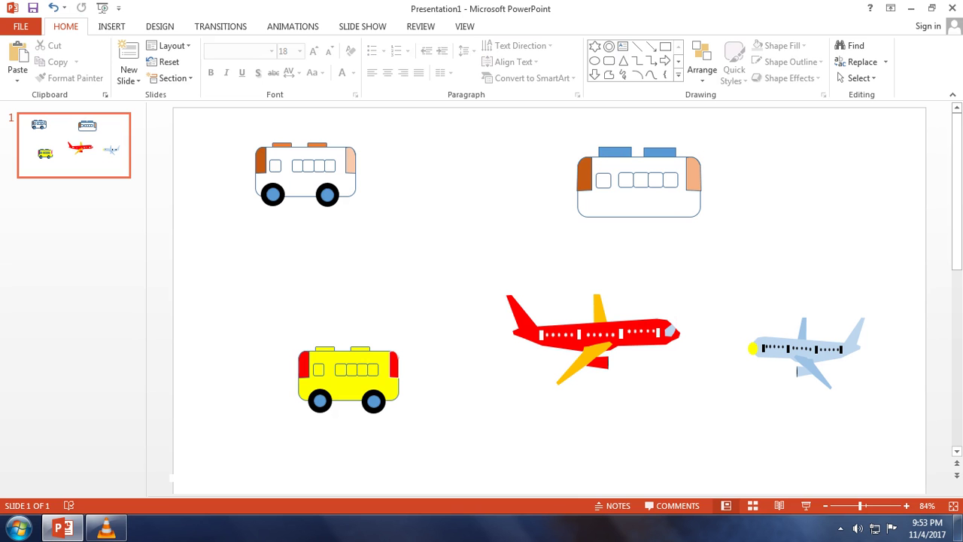
left_click(615, 152)
left_click_drag(615, 152, 616, 152)
key("Escape")
left_click(659, 152)
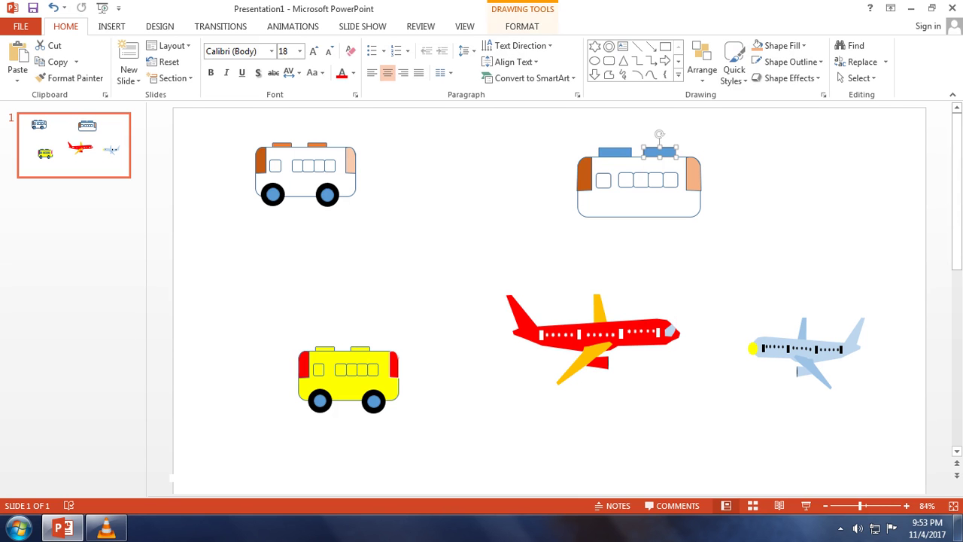
left_click_drag(659, 152, 659, 154)
left_click(614, 152)
key("Delete")
Copy and paste the roof rectangle, placing the copy on the roof's left side
left_click(660, 154)
right_click(654, 155)
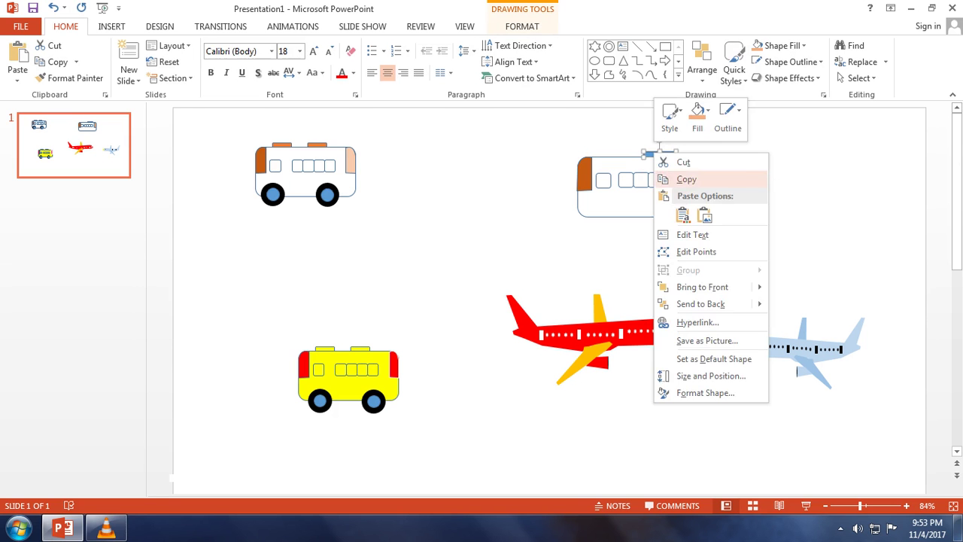
key("Escape")
right_click(661, 153)
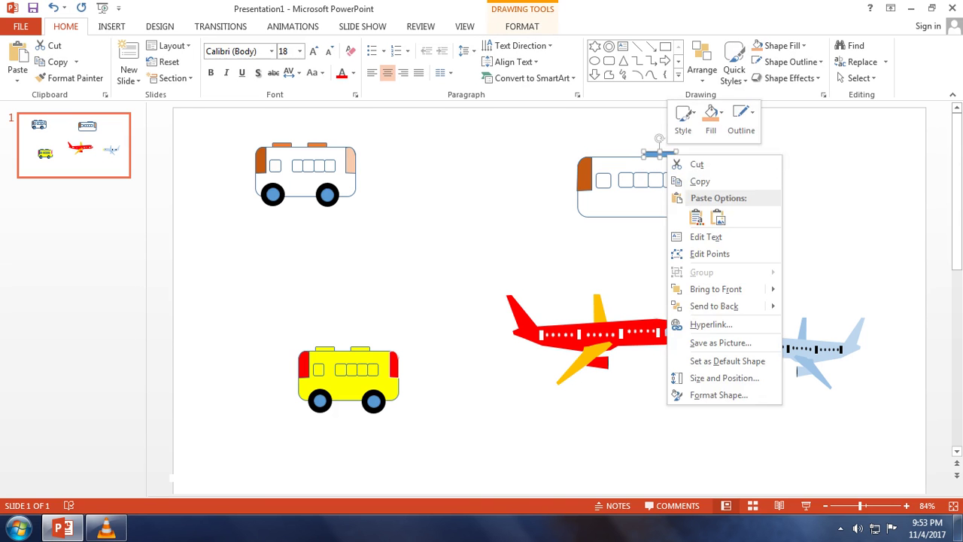
left_click(697, 216)
left_click_drag(670, 164, 615, 154)
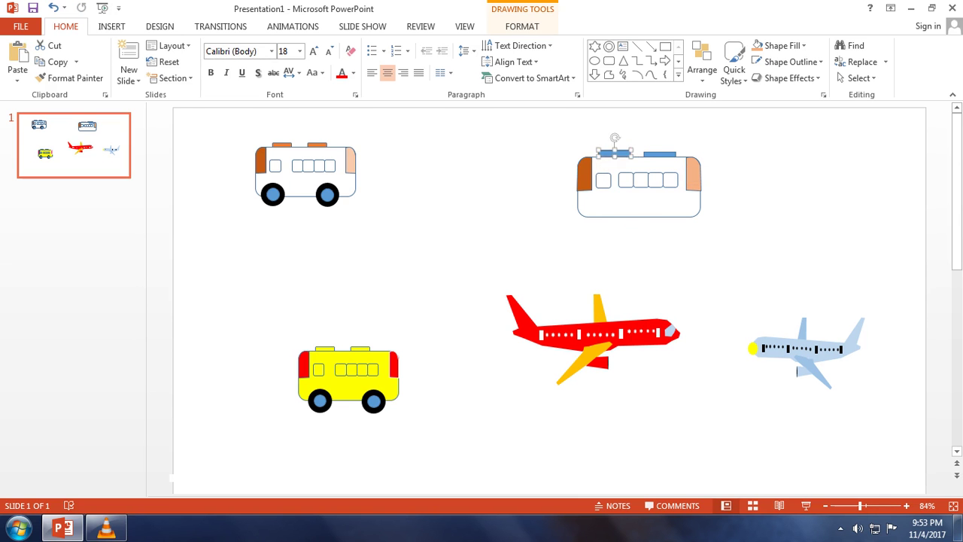
key("Escape")
left_click(615, 153)
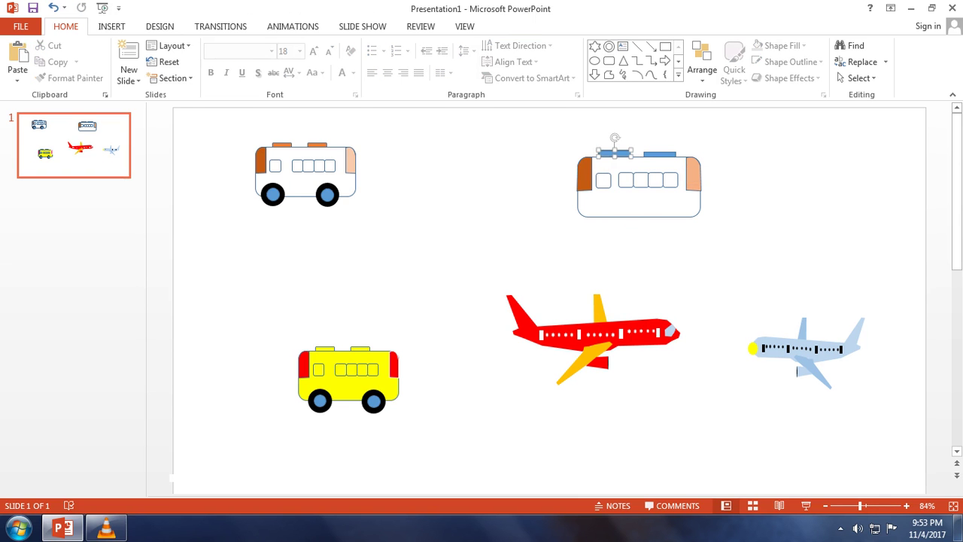
key("Escape")
left_click(609, 46)
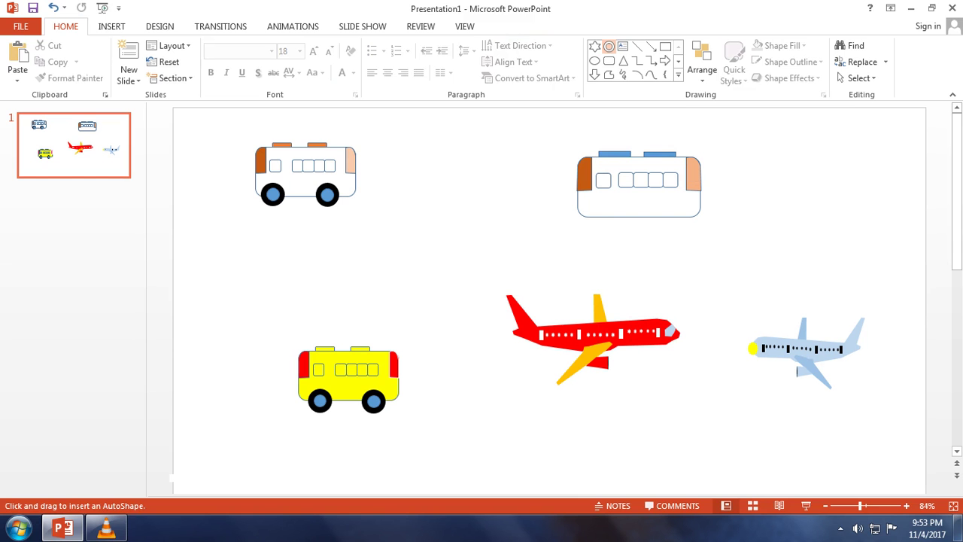
Draw a donut ring and move it between the two top buses
left_click_drag(587, 206, 614, 234)
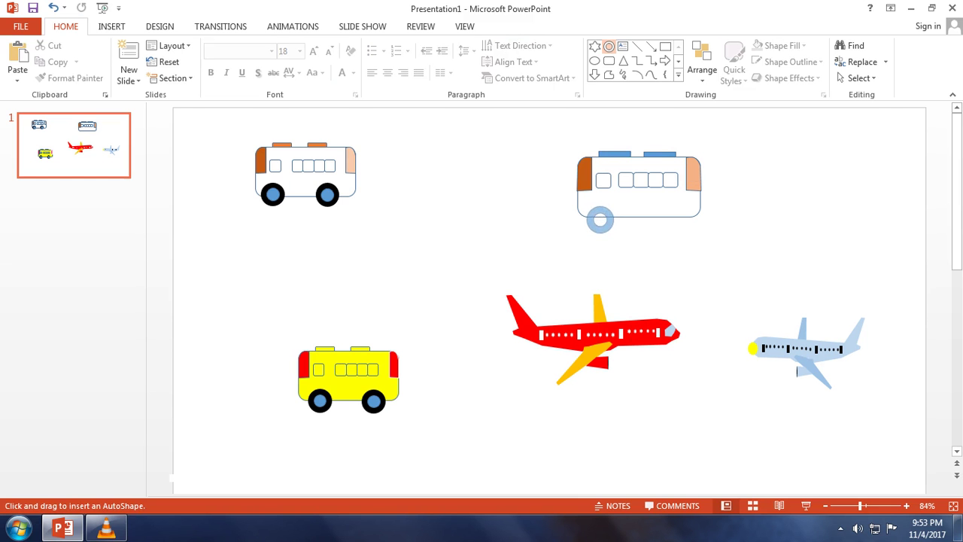
left_click_drag(614, 233, 510, 215)
key("Escape")
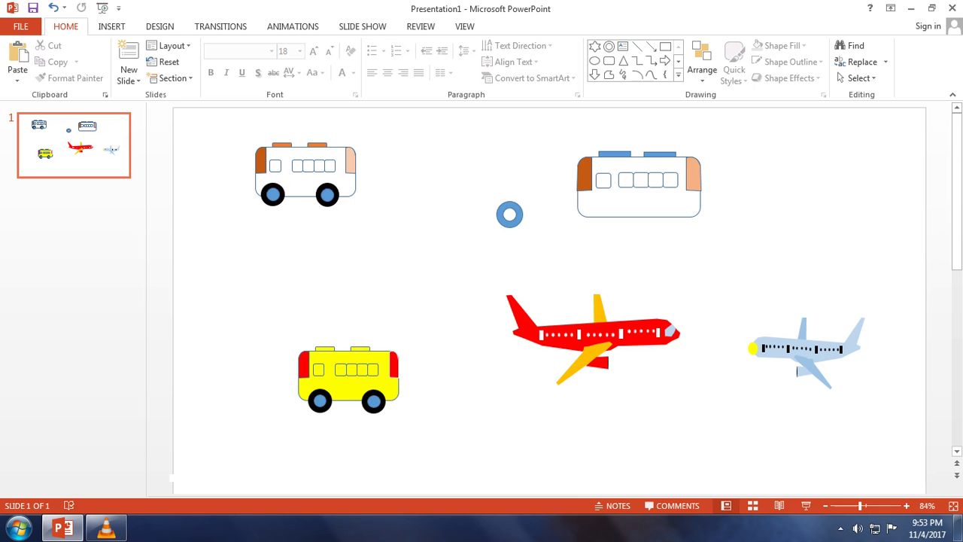
left_click(510, 215)
key("Escape")
Draw a small circle and centre it inside the ring as the hub
left_click(594, 61)
left_click_drag(475, 159, 490, 173)
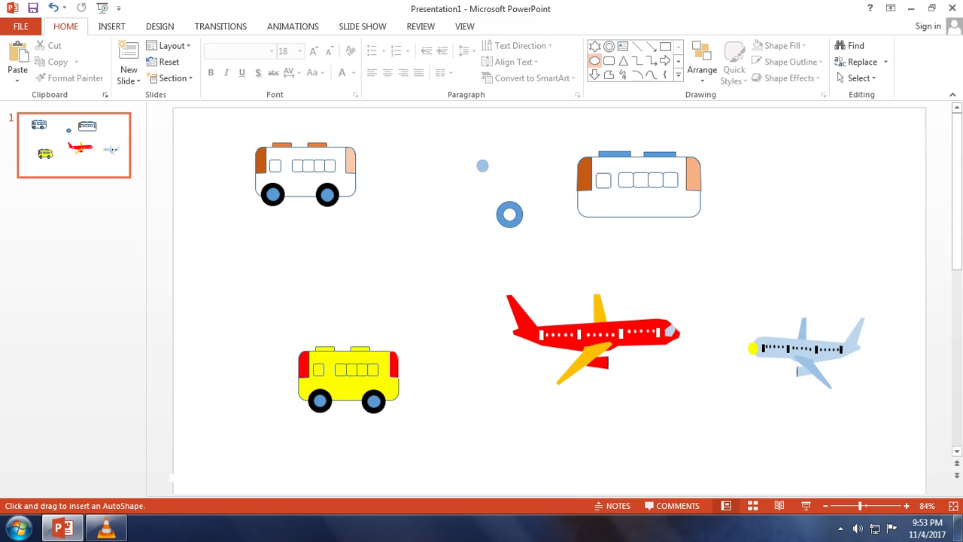
left_click_drag(483, 166, 510, 213)
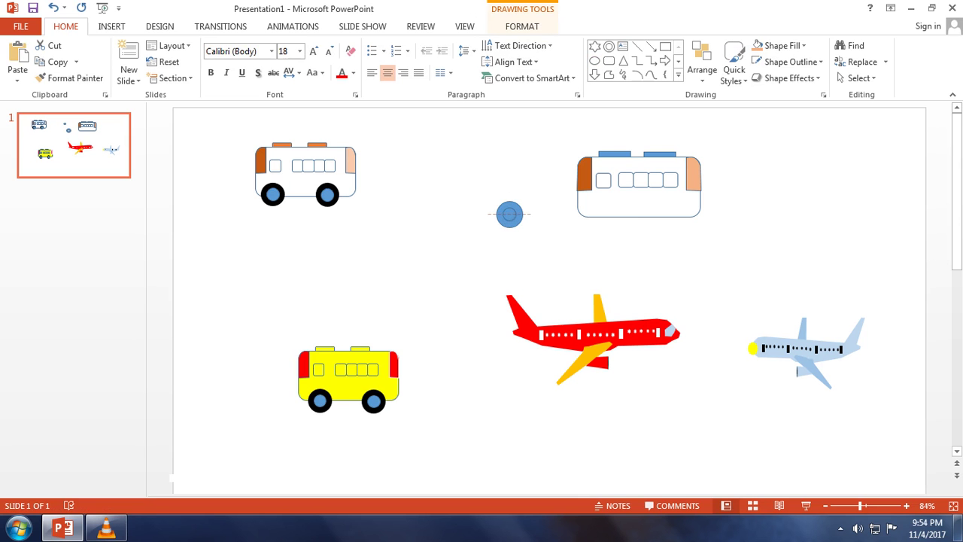
key("Escape")
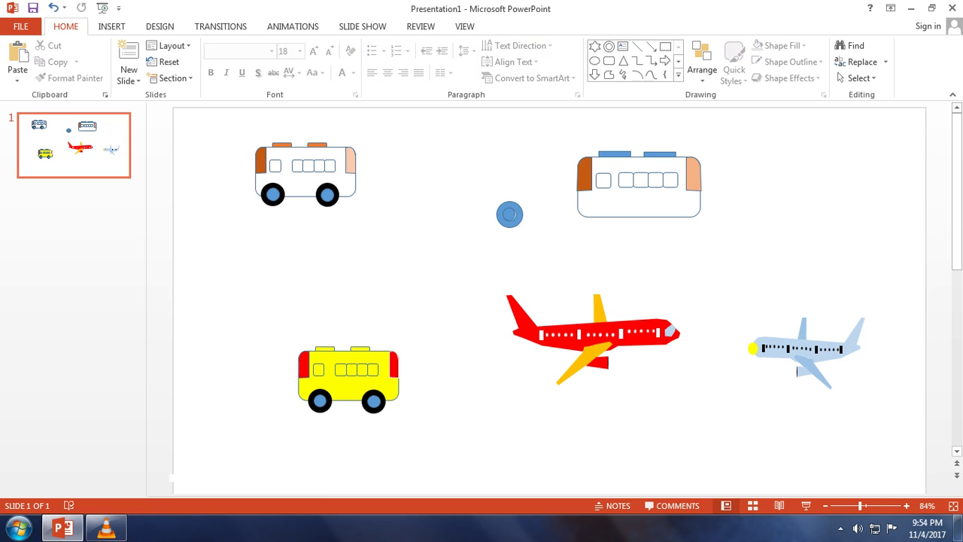
left_click(509, 214)
left_click_drag(860, 506, 876, 506)
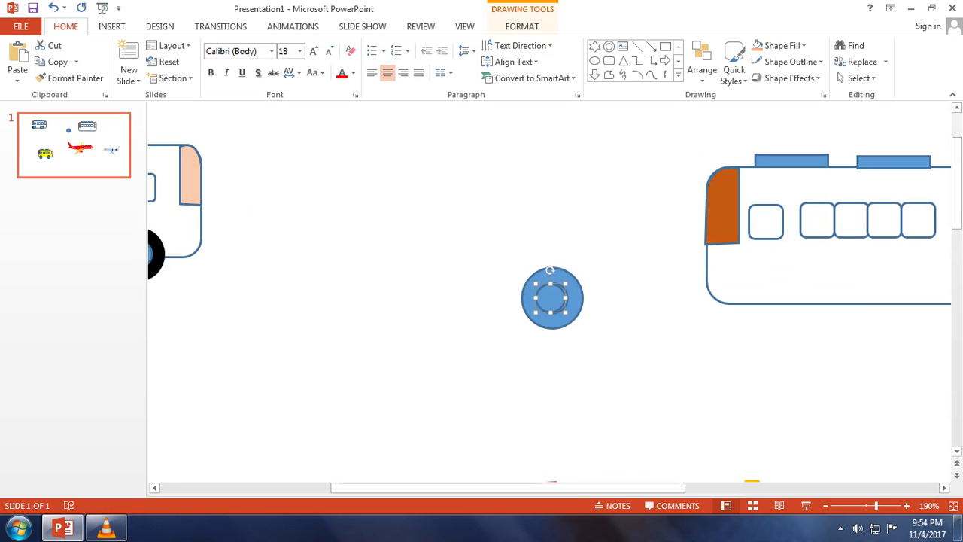
key("ctrl+Right")
key("ctrl+Right")
key("ctrl+Right")
key("Escape")
Fill the ring black and set its outline to No Outline
left_click(552, 301)
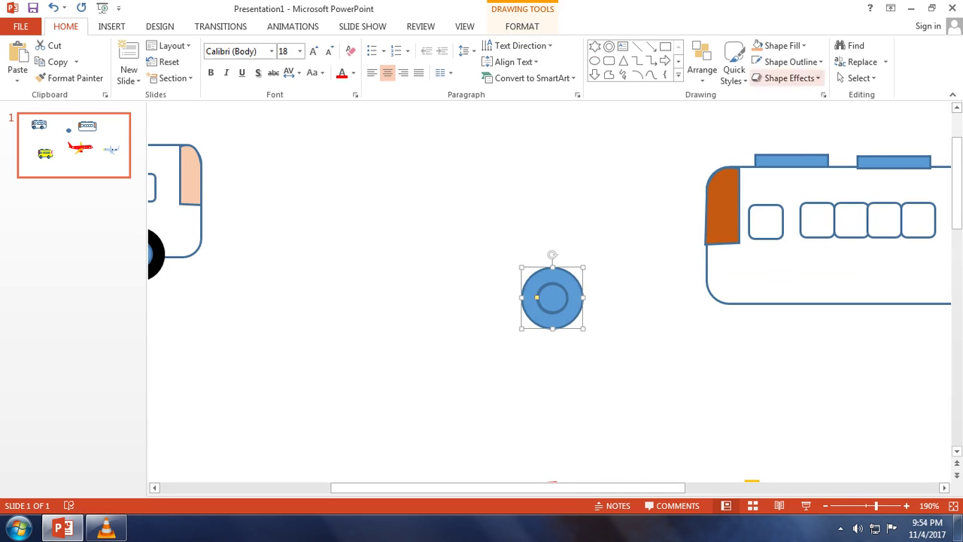
left_click(783, 45)
left_click(768, 77)
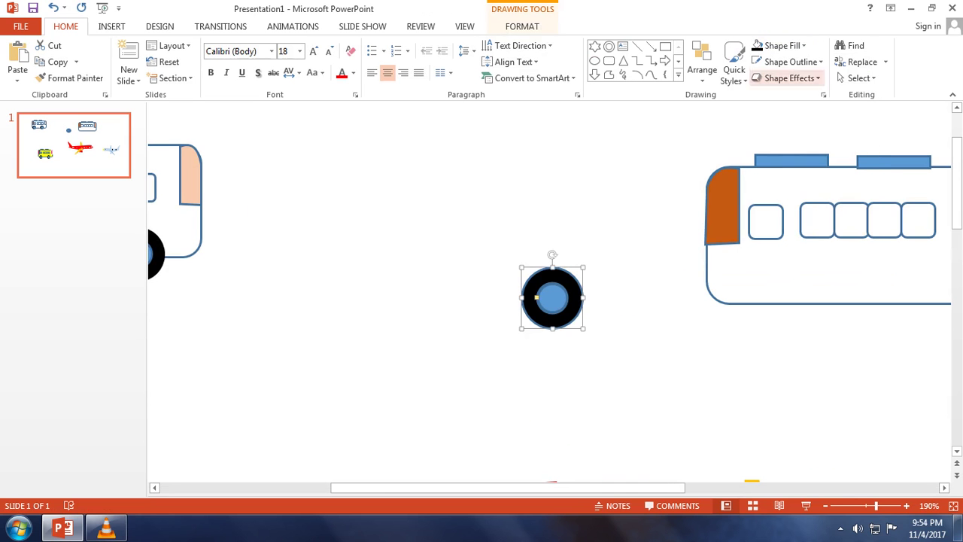
left_click(790, 62)
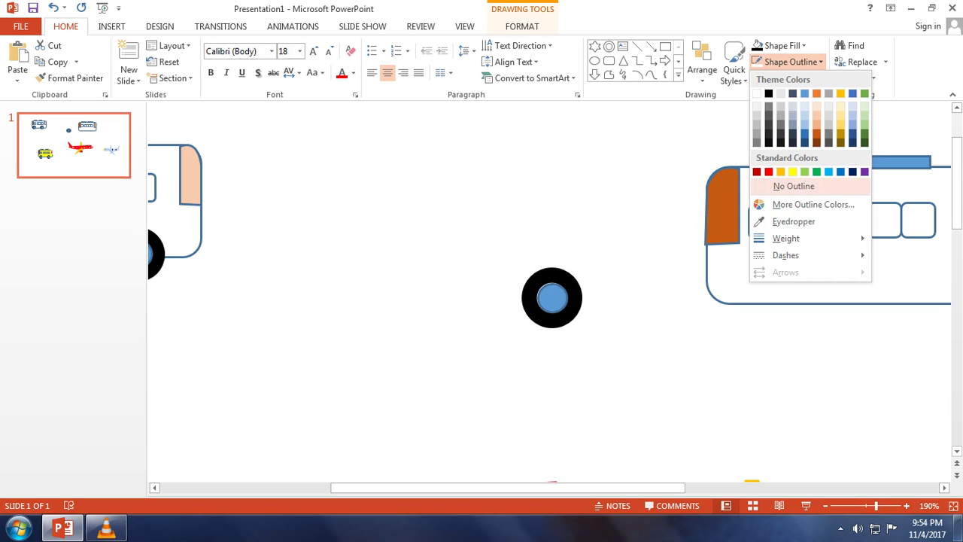
left_click(794, 186)
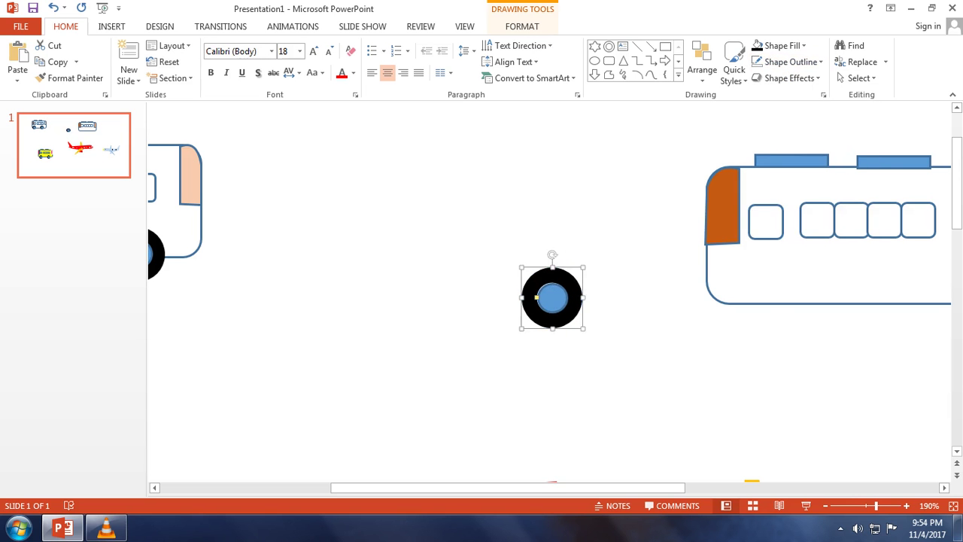
Fine-tune the blue hub's position so it sits centred in the black ring
left_click(553, 298)
key("Left")
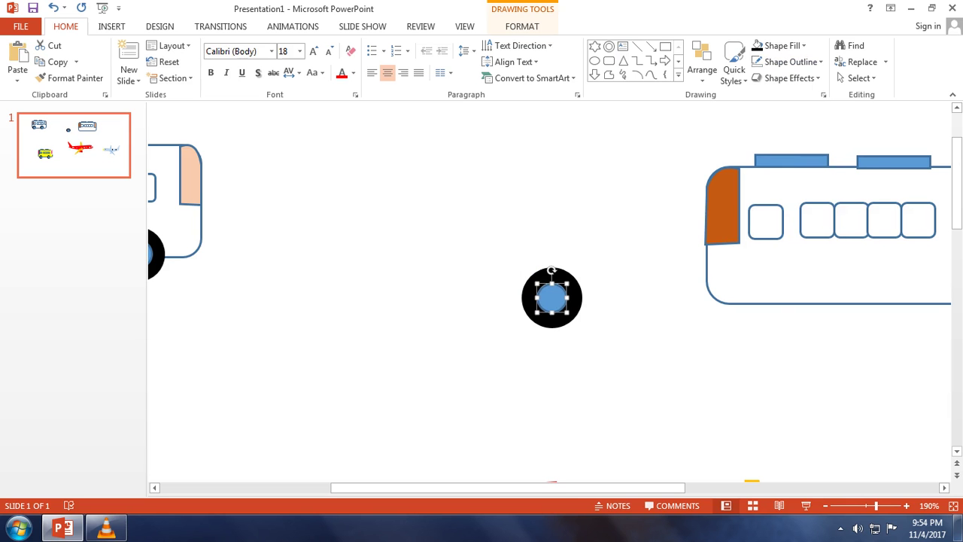
key("Right")
key("Escape")
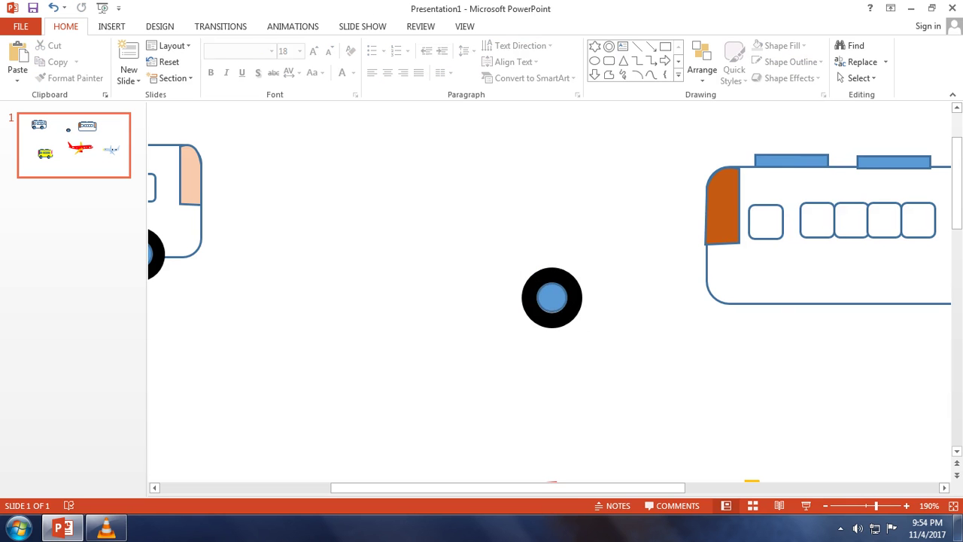
left_click(552, 298)
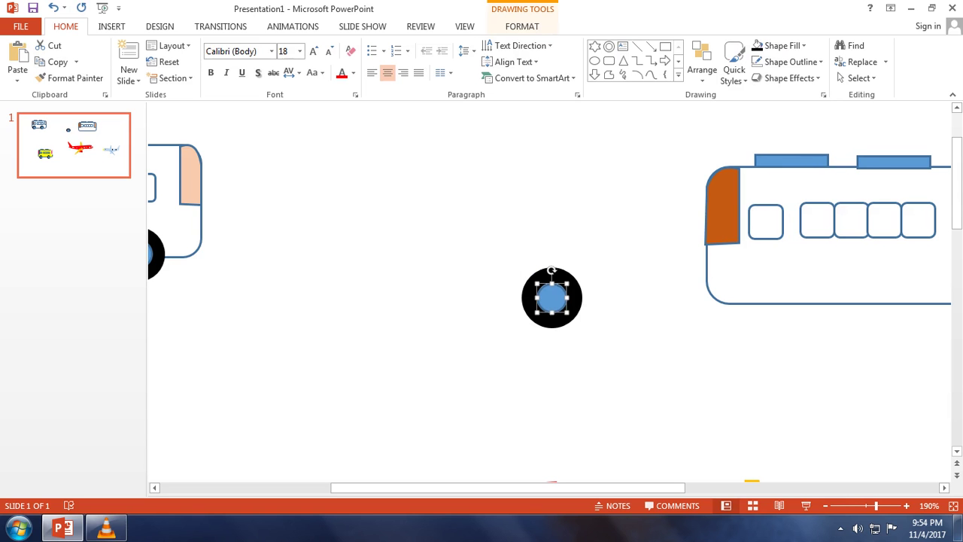
left_click_drag(552, 298, 552, 298)
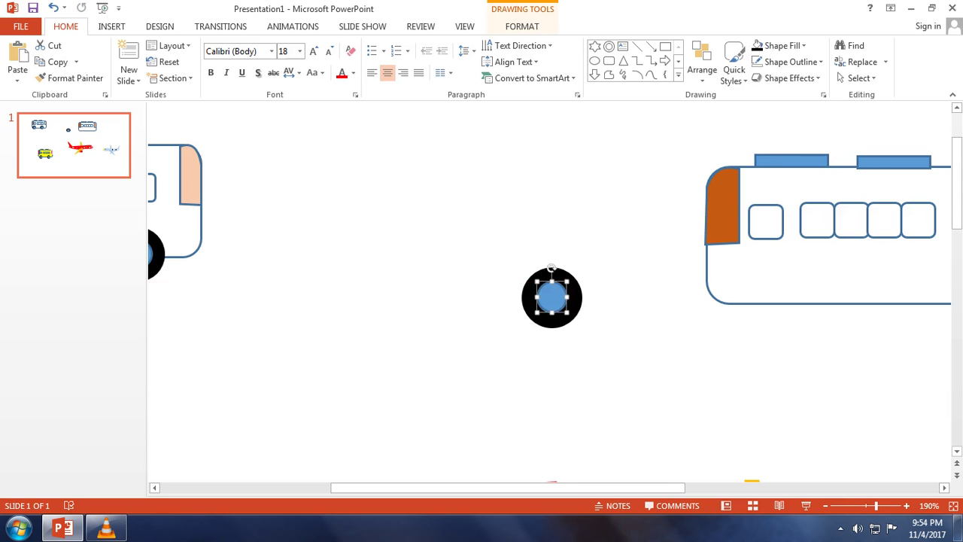
key("Escape")
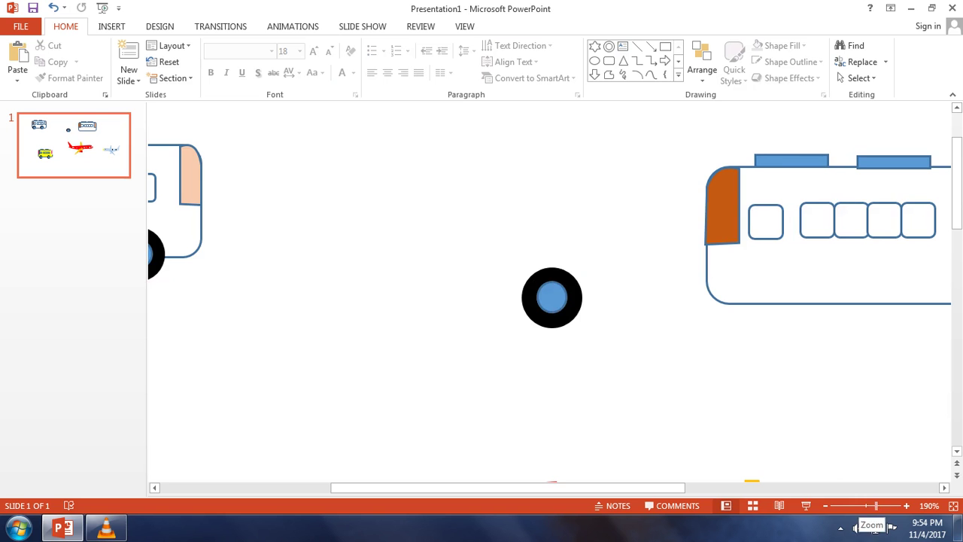
left_click_drag(877, 506, 855, 505)
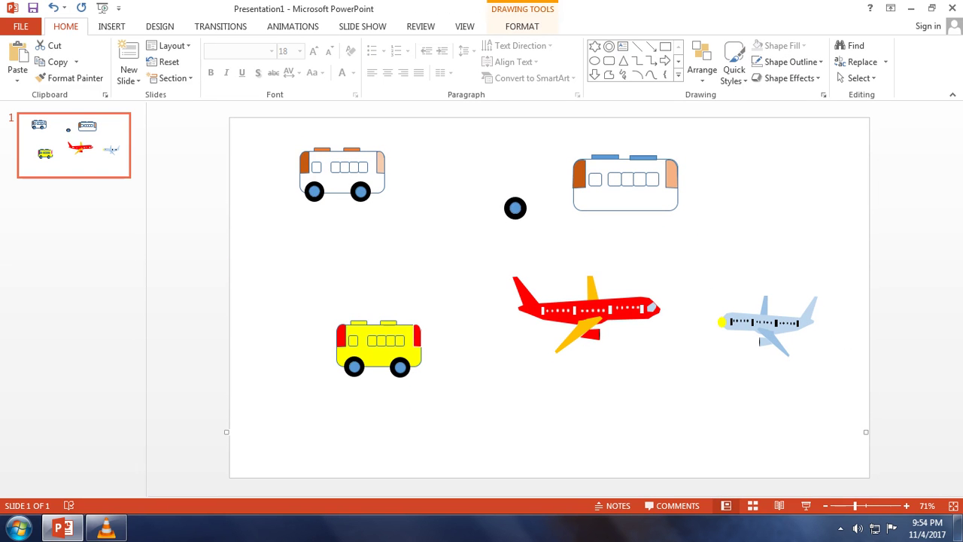
Move the wheel under the white bus and place a copy at its rear
left_click(515, 208)
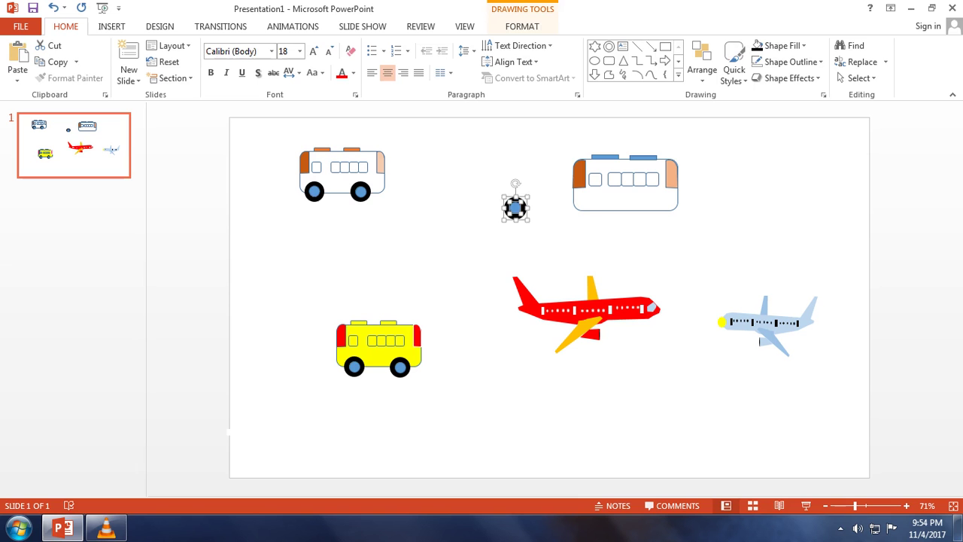
left_click_drag(515, 208, 656, 210)
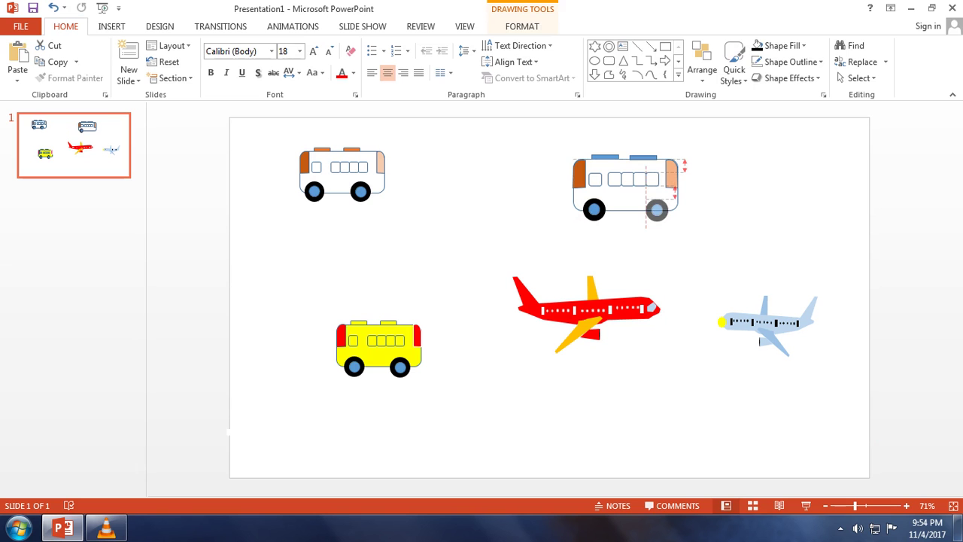
left_click_drag(657, 210, 658, 210)
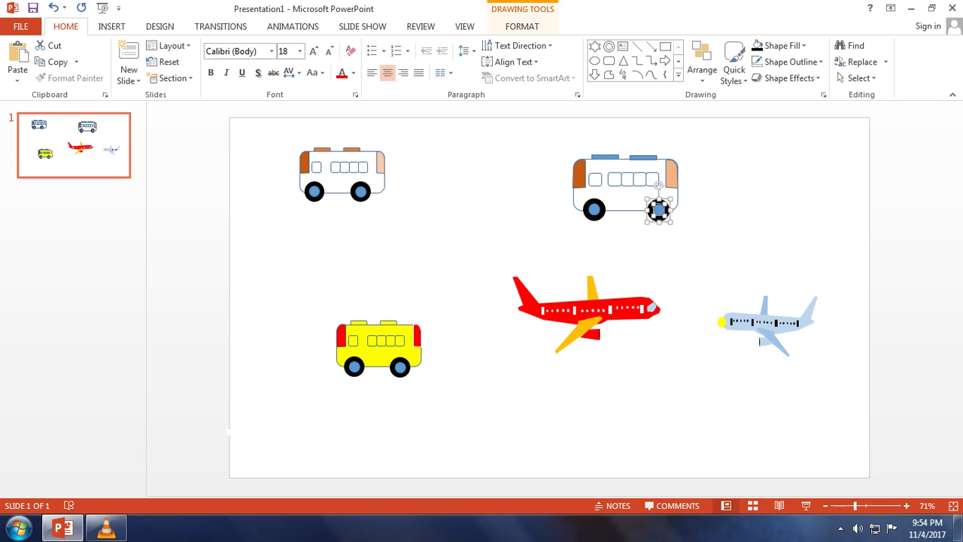
key("Escape")
left_click(883, 506)
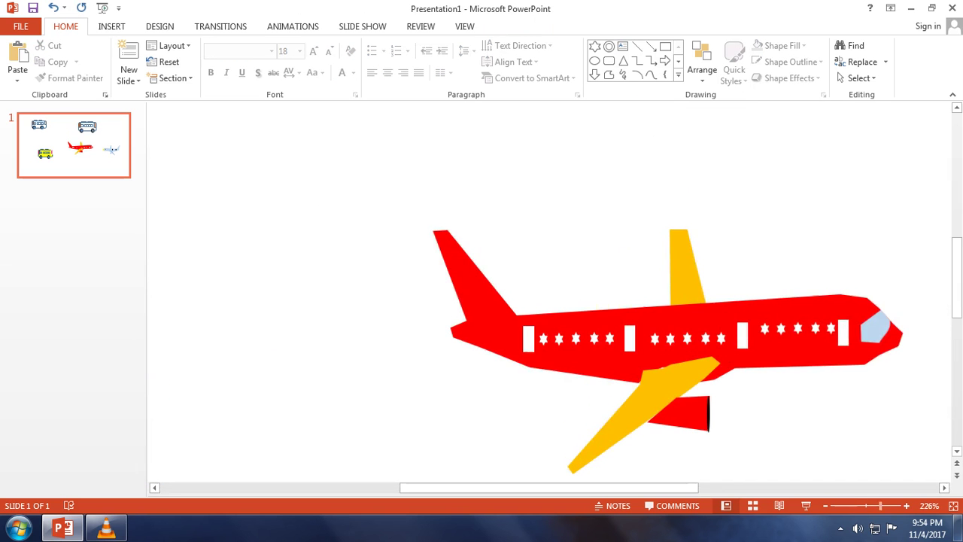
left_click_drag(880, 506, 862, 506)
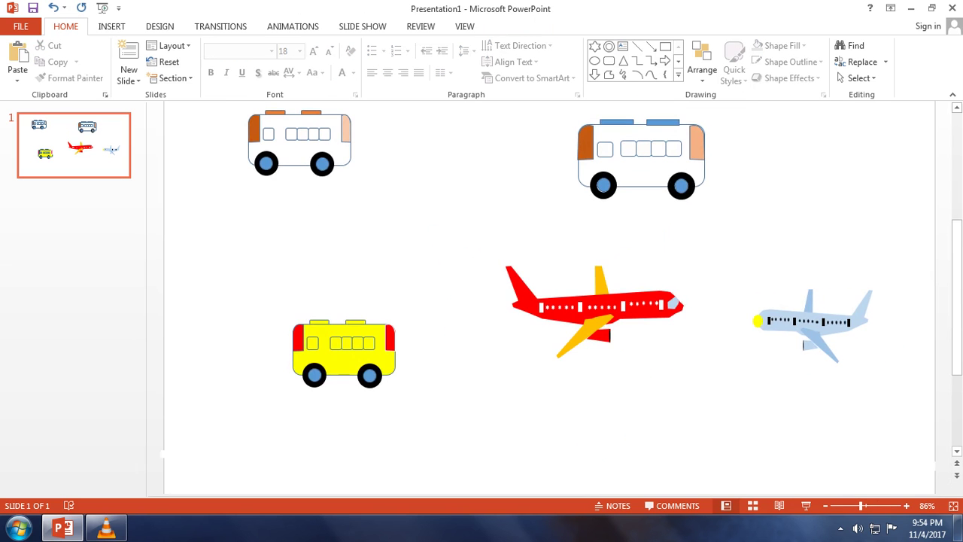
Box-select every part of the white bus and drag it further left
left_click(681, 185)
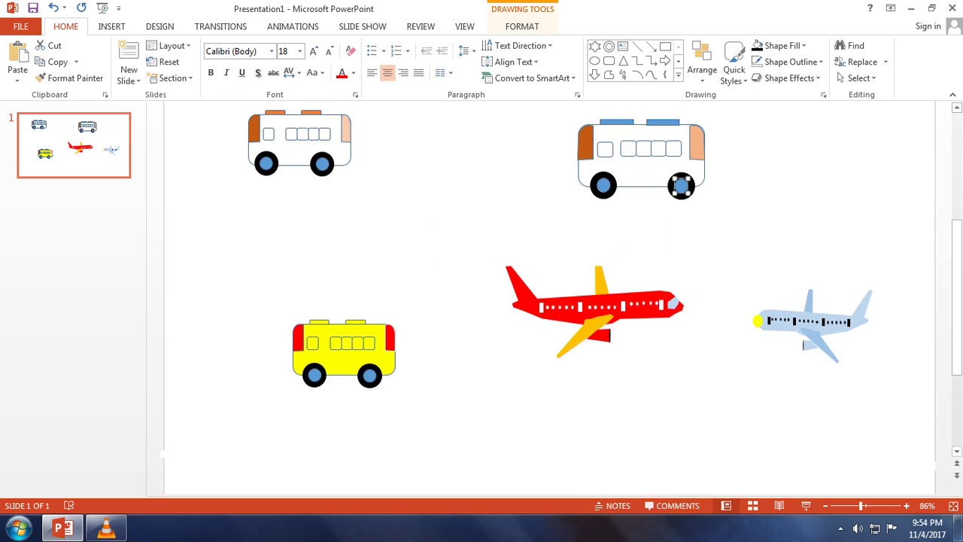
left_click_drag(554, 107, 742, 236)
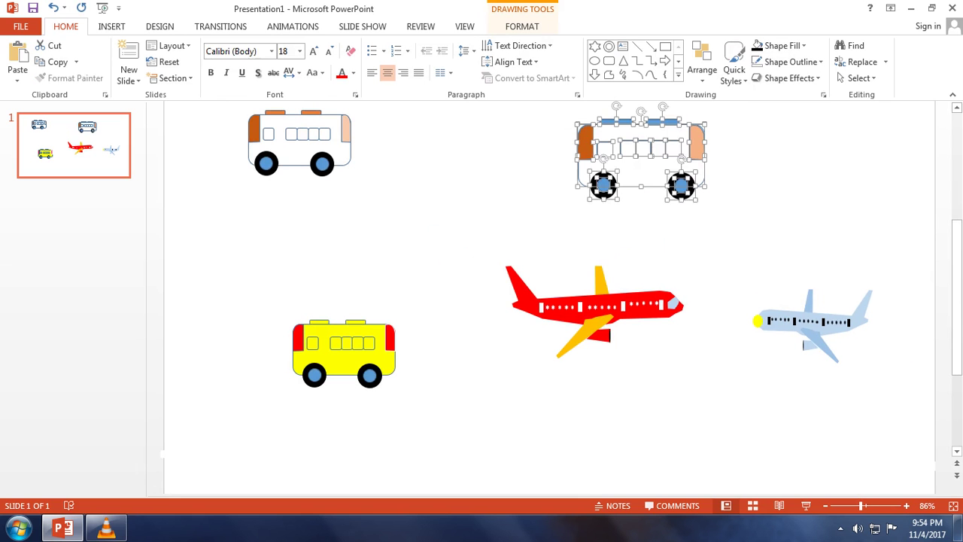
left_click_drag(640, 150, 503, 158)
Delete the white bus's misaligned rear wheel
key("Escape")
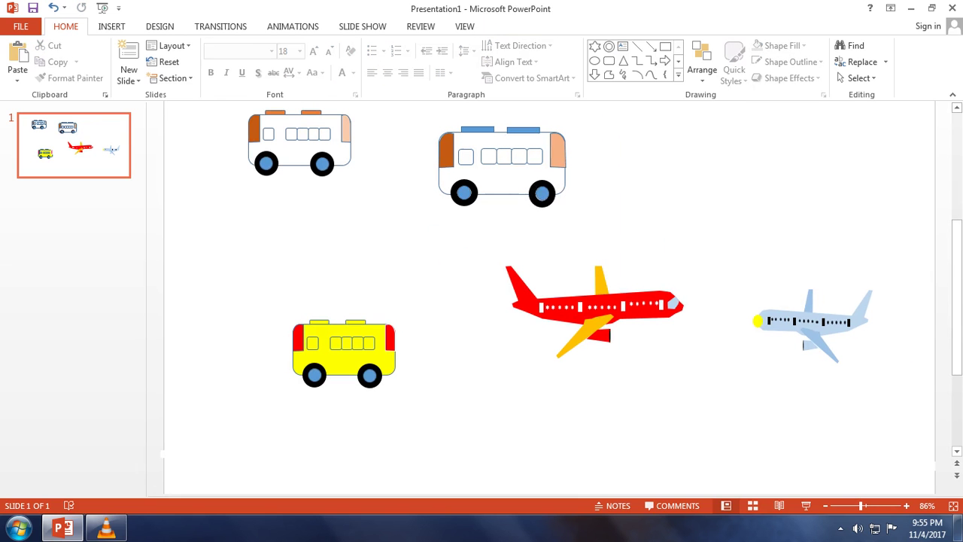
left_click(542, 193)
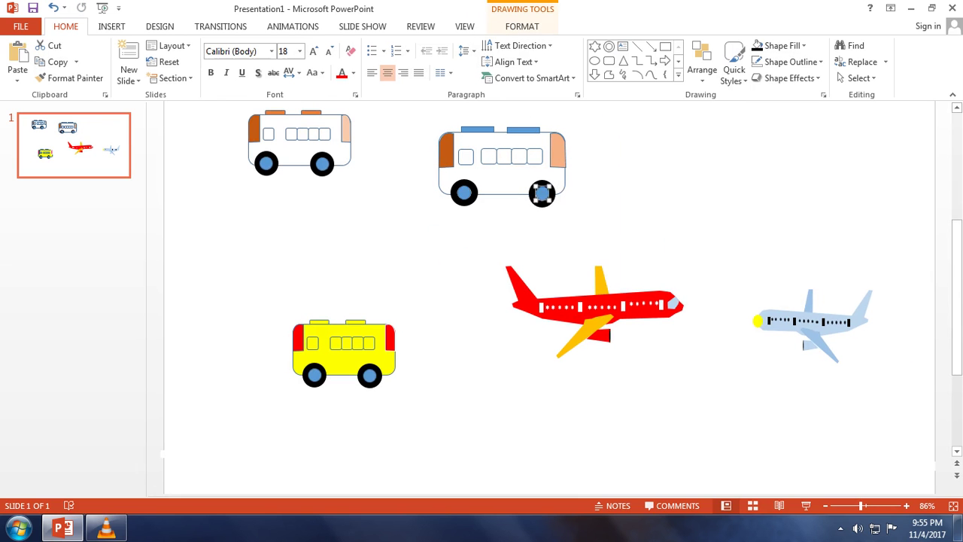
left_click_drag(542, 193, 541, 195)
key("Escape")
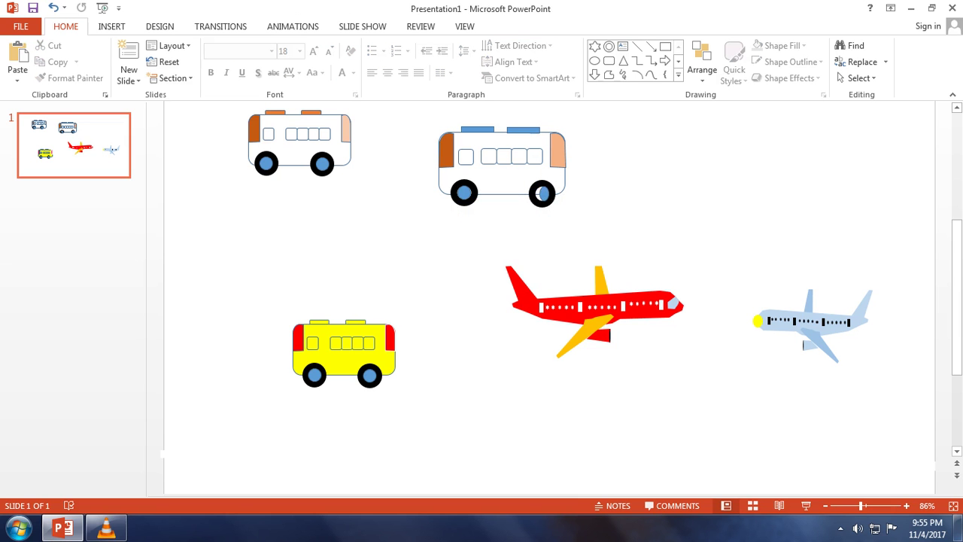
left_click(539, 193)
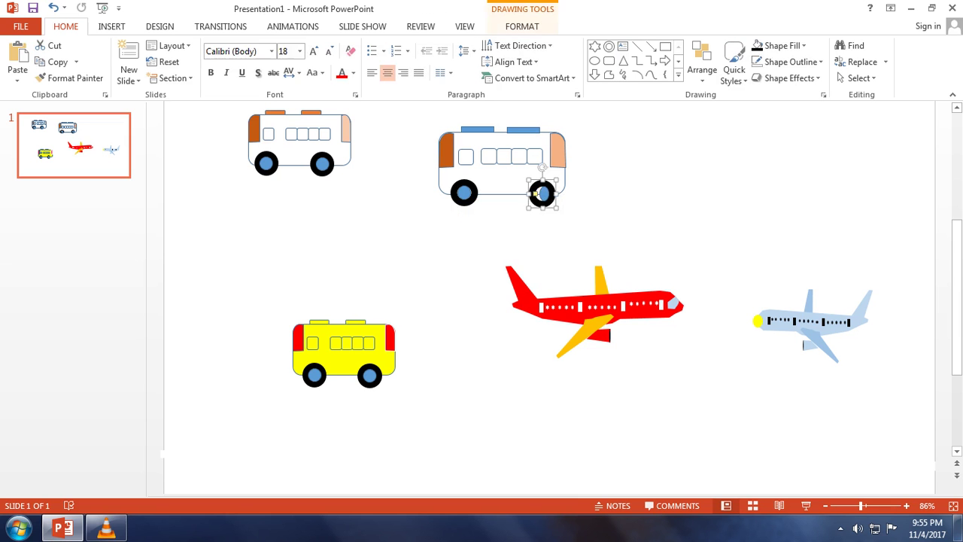
key("Delete")
key("ctrl+z")
key("Delete")
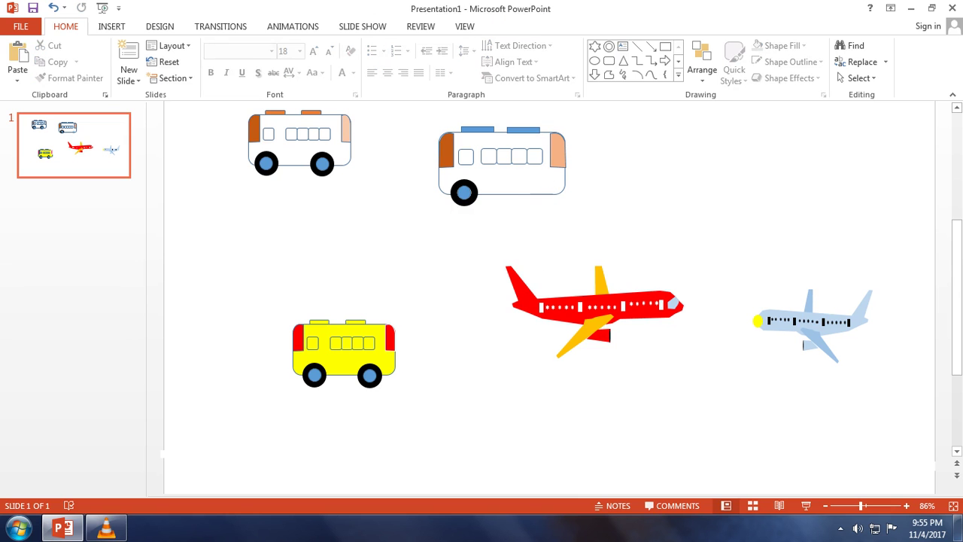
Ctrl+drag a copy of the front wheel into the empty rear wheel spot, level with it
left_click(464, 193)
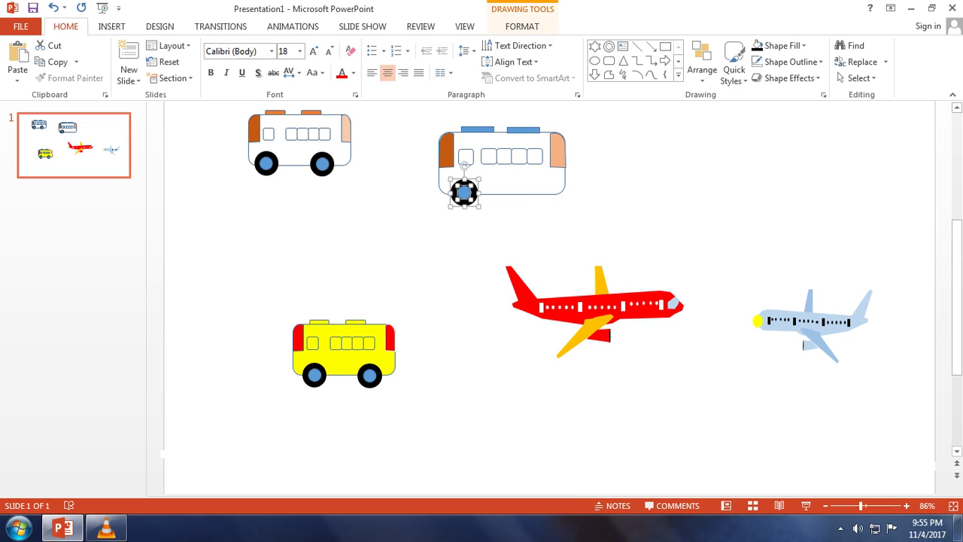
left_click_drag(465, 193, 541, 192)
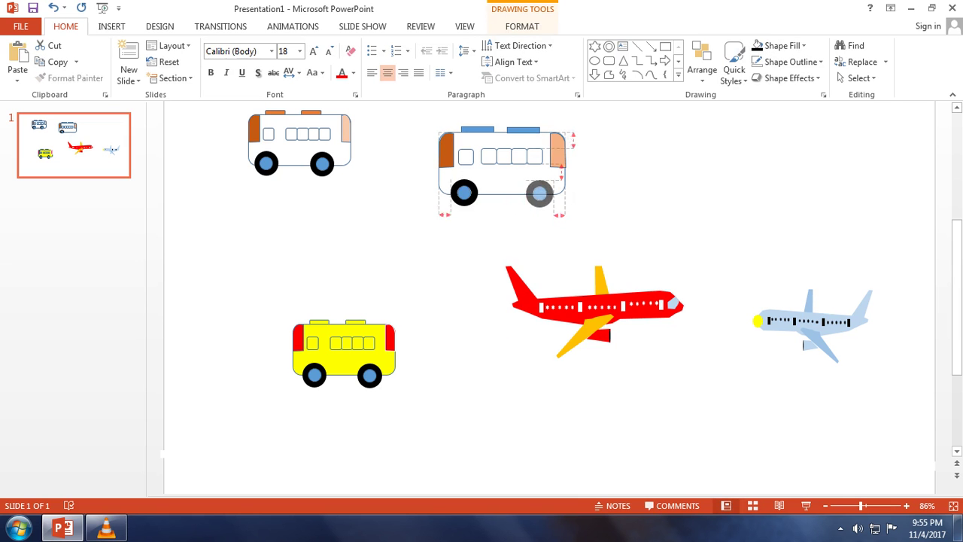
key("Escape")
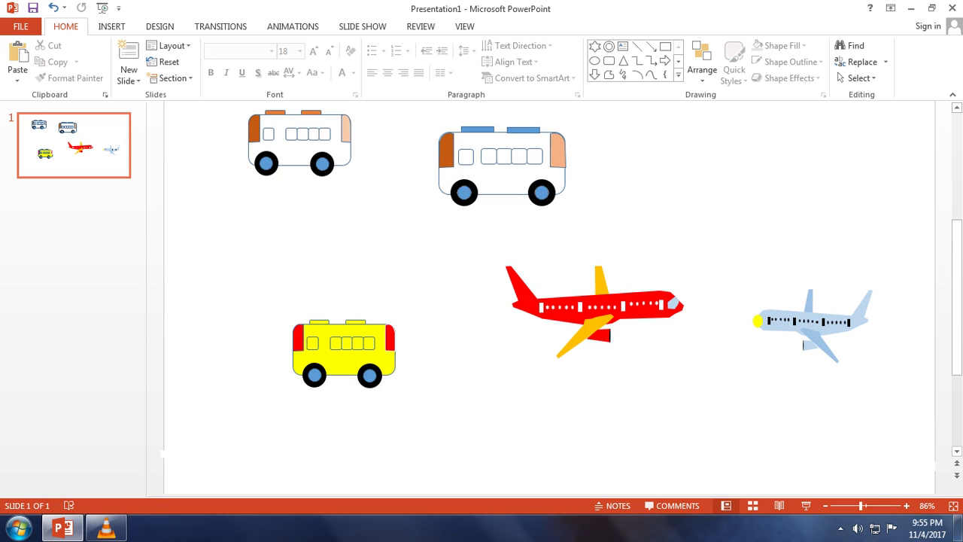
left_click(447, 150)
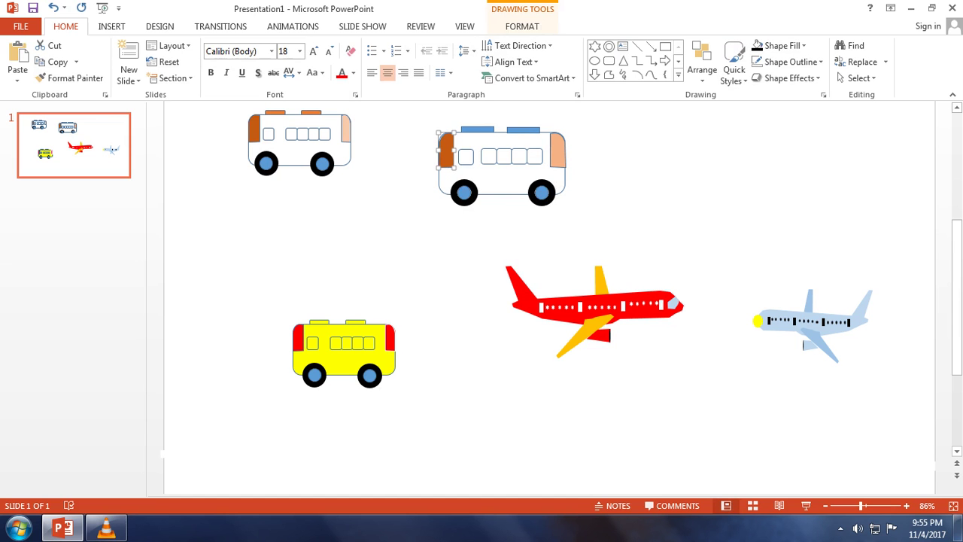
Nudge the bus's rear blue roof panel slightly up into alignment
scroll(527, 301, "up", 7)
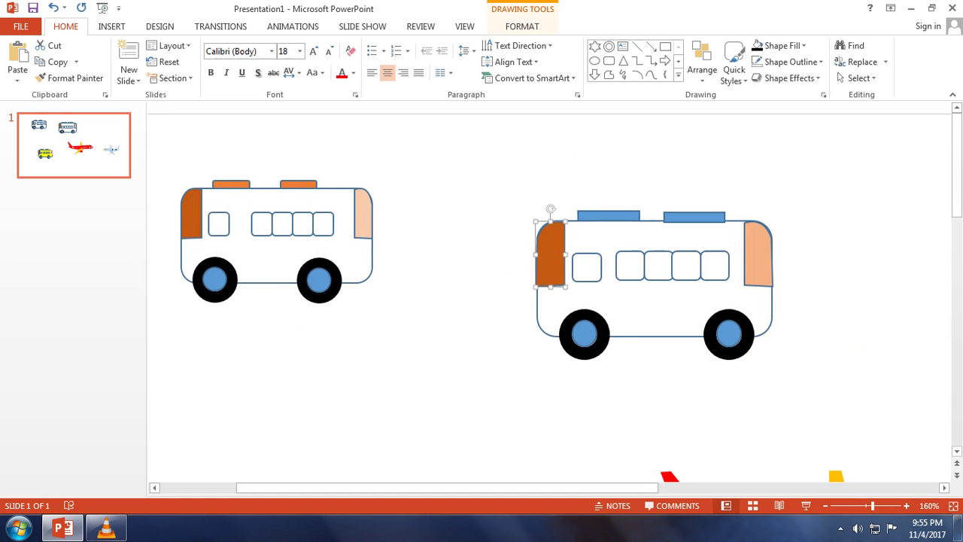
key("Escape")
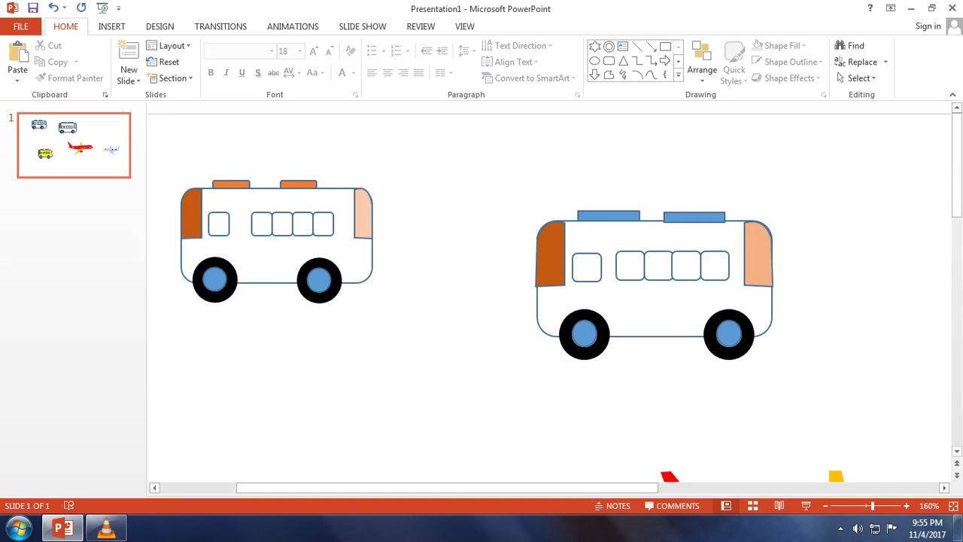
left_click(694, 216)
left_click_drag(694, 217, 695, 215)
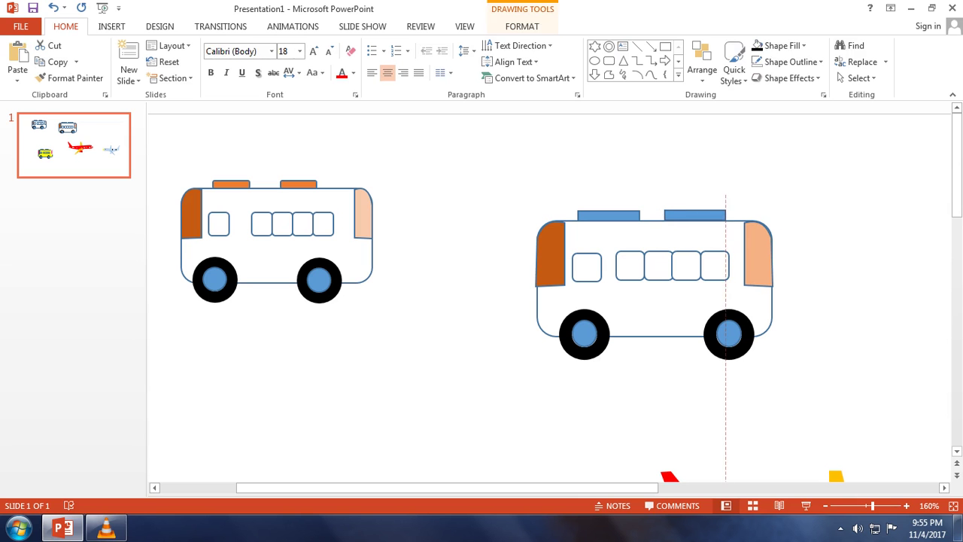
key("Escape")
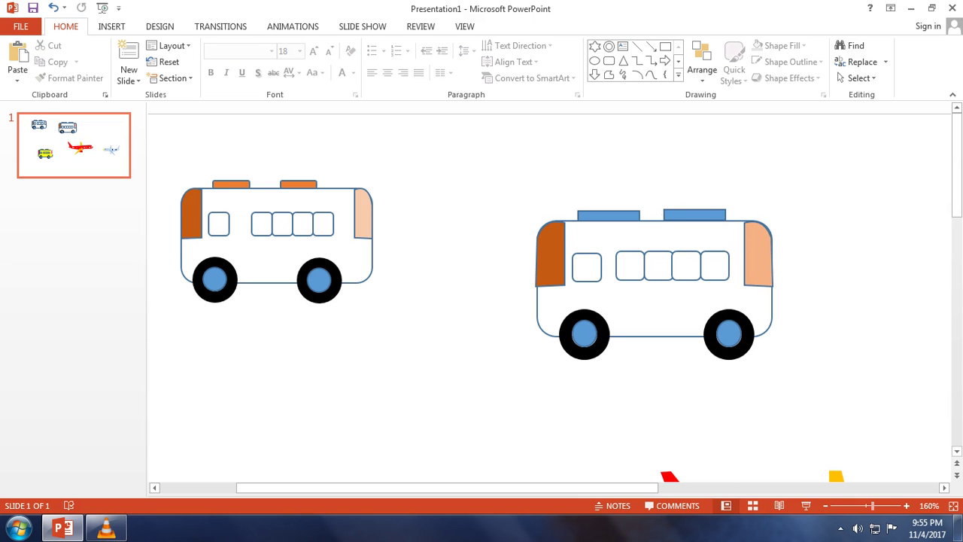
Centre the blue hub inside the bus's rear wheel
scroll(531, 298, "down", 8)
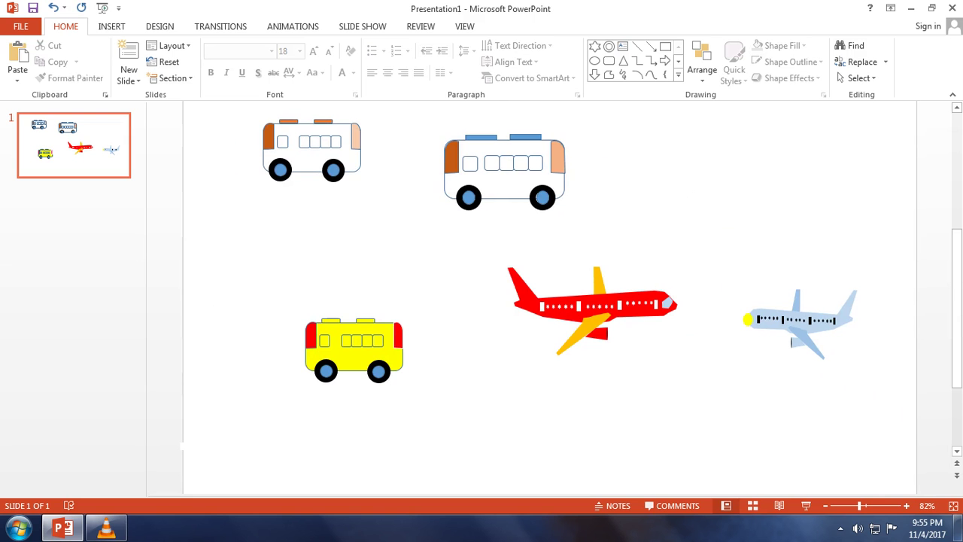
left_click(542, 197)
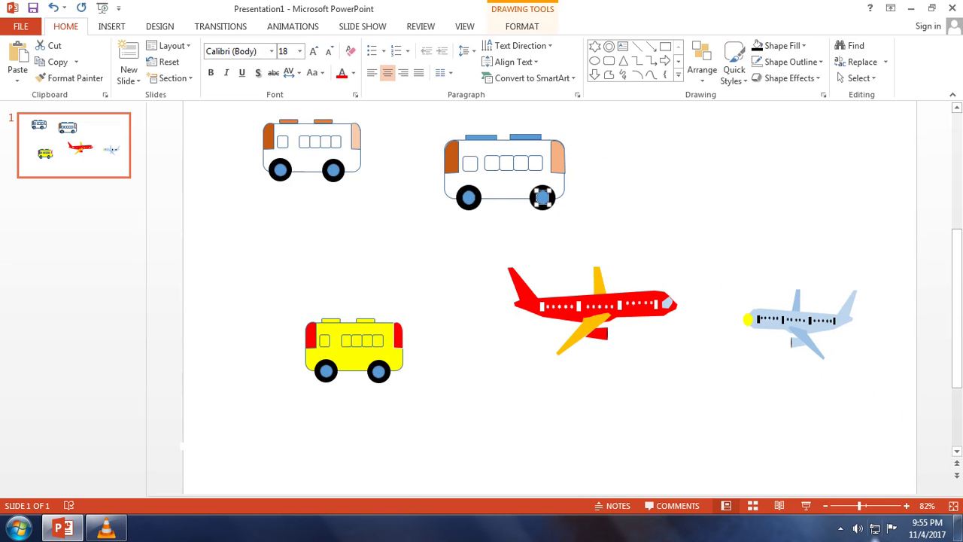
scroll(542, 197, "up", 15)
key("Escape")
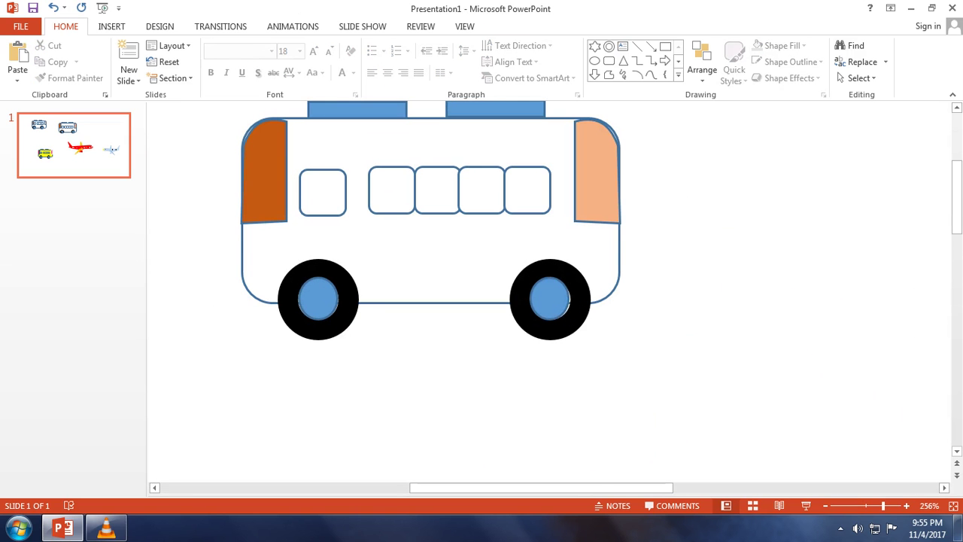
left_click(549, 299)
left_click_drag(549, 299, 550, 300)
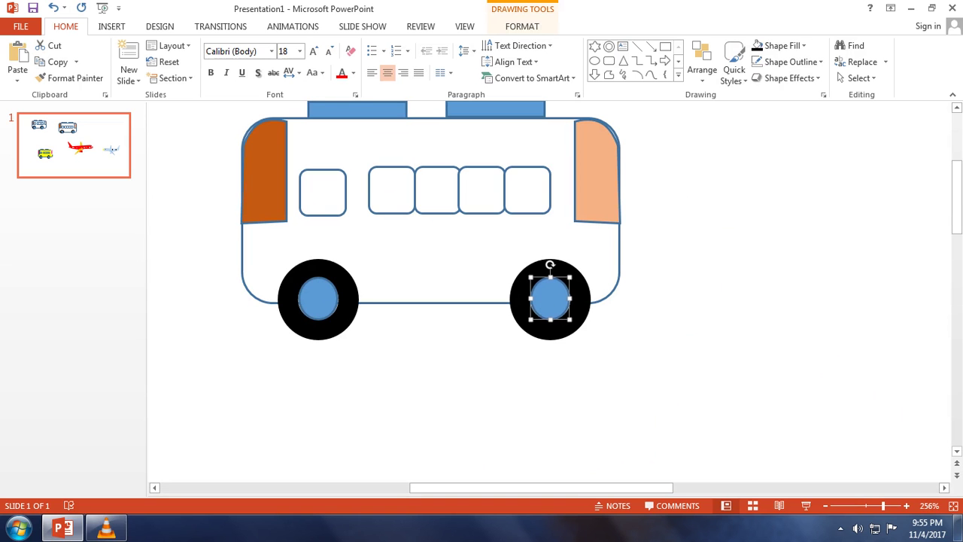
left_click(318, 298)
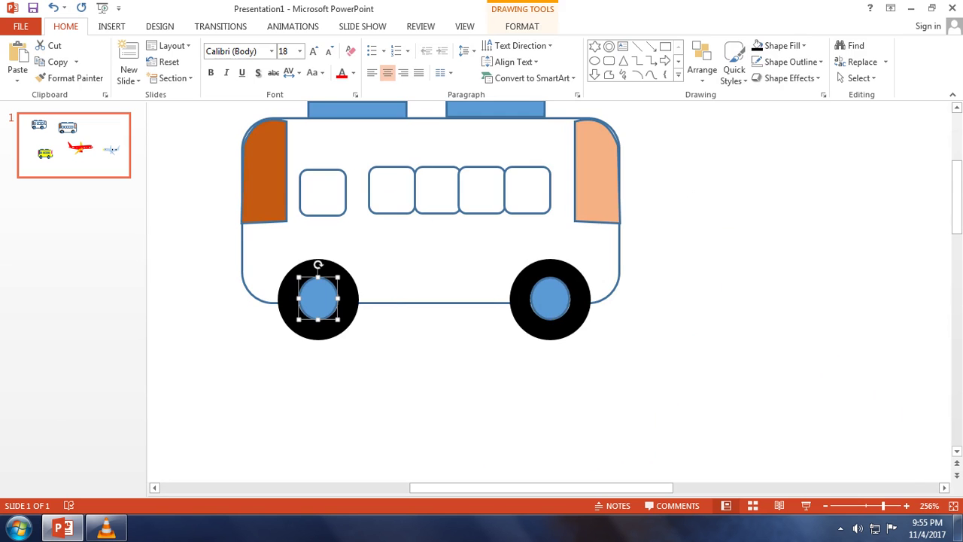
left_click_drag(883, 505, 864, 506)
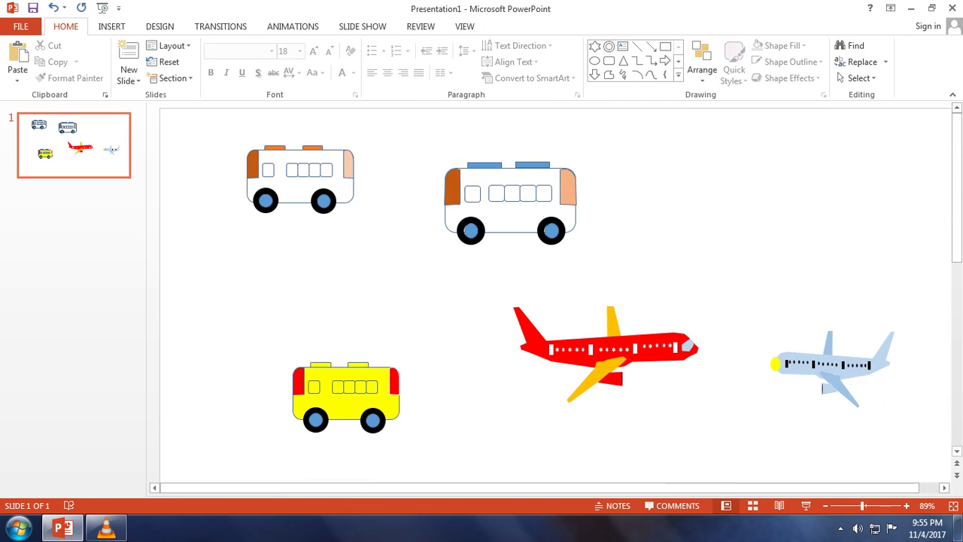
left_click(551, 231)
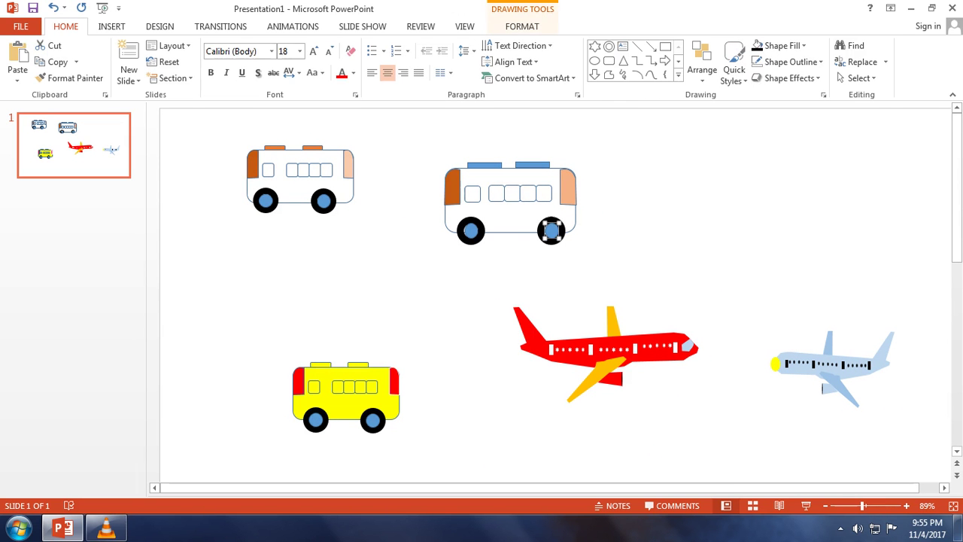
left_click_drag(552, 230, 551, 230)
left_click_drag(552, 230, 551, 230)
key("Escape")
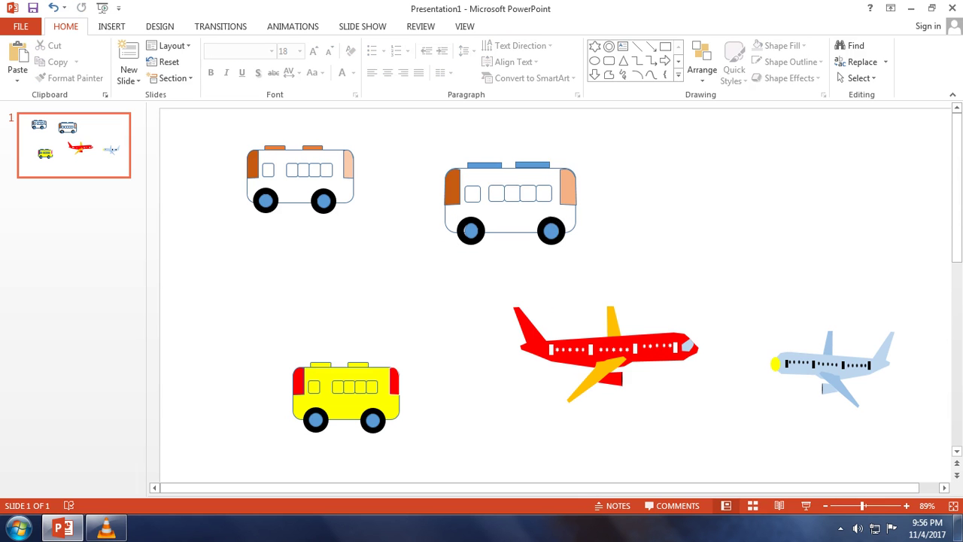
Centre the front wheel's blue hub inside its tyre
left_click(470, 231)
left_click_drag(471, 230, 471, 230)
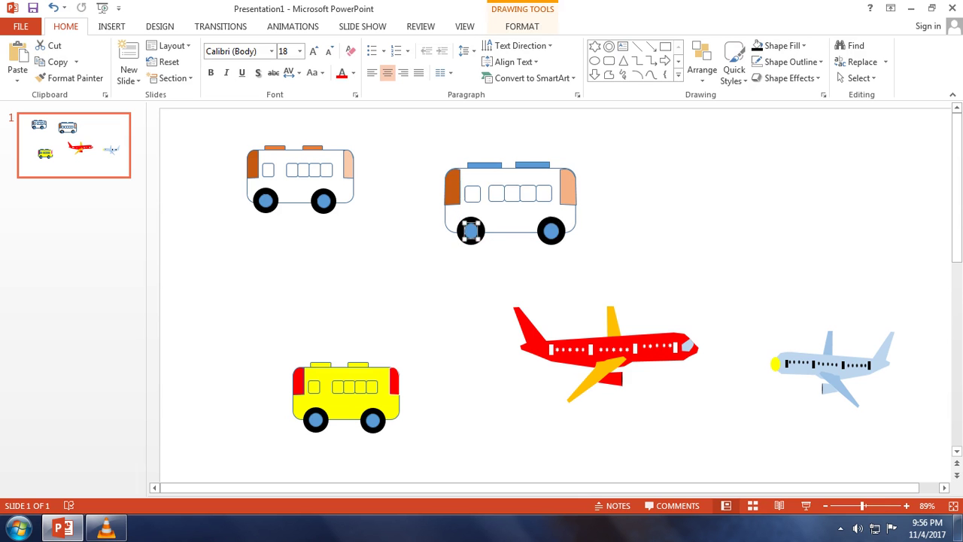
key("Escape")
left_click(470, 230)
key("Escape")
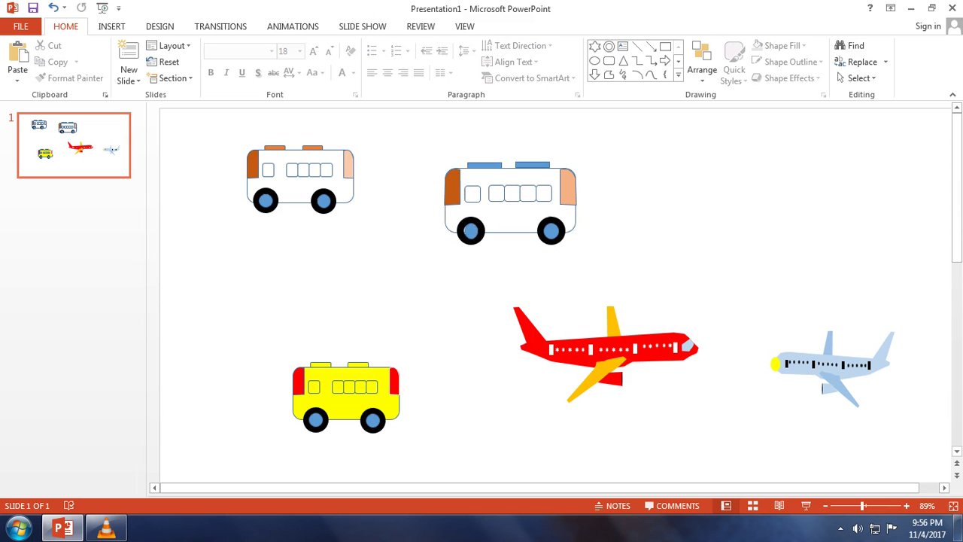
Widen the left wheel's blue hub slightly to the right, then nudge it left to centre it
scroll(567, 357, "up", 5)
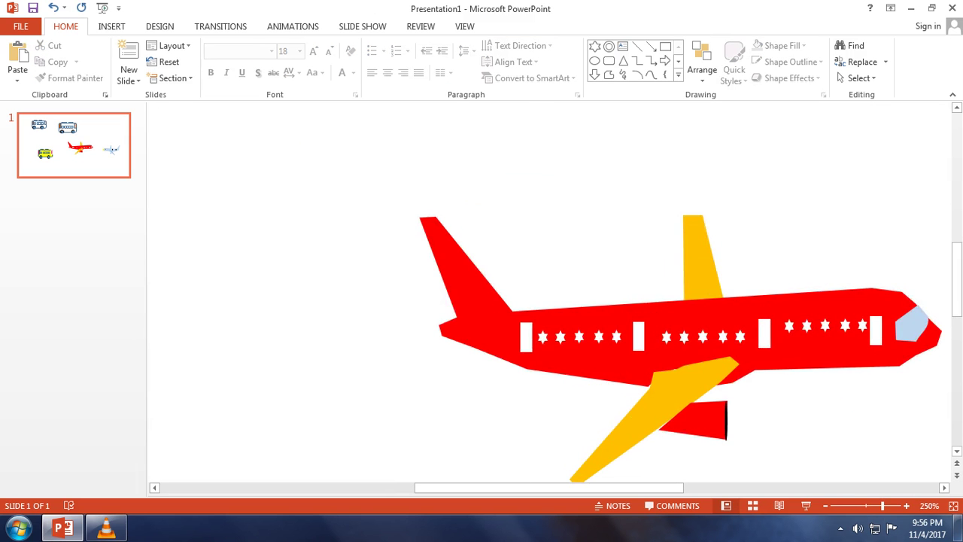
scroll(549, 293, "up", 5)
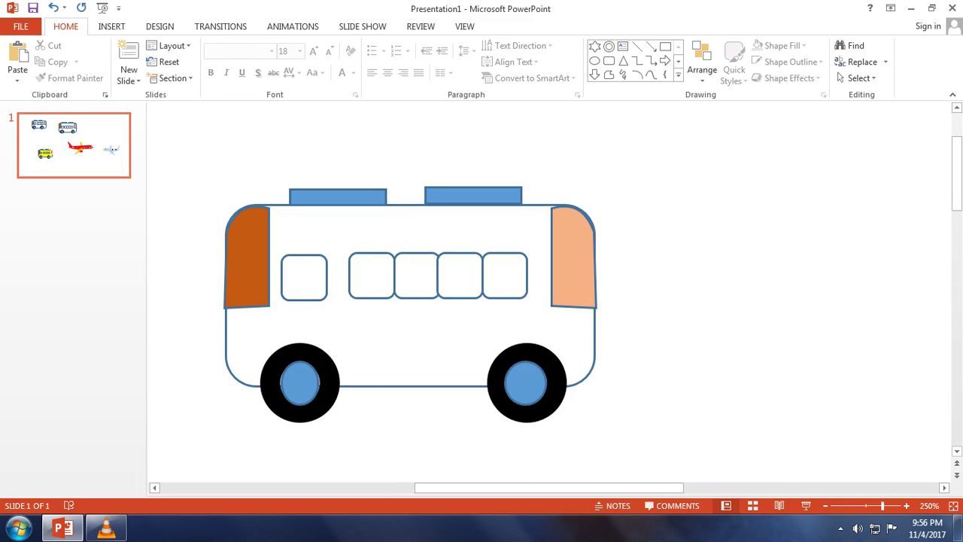
left_click(300, 382)
left_click_drag(299, 382, 300, 383)
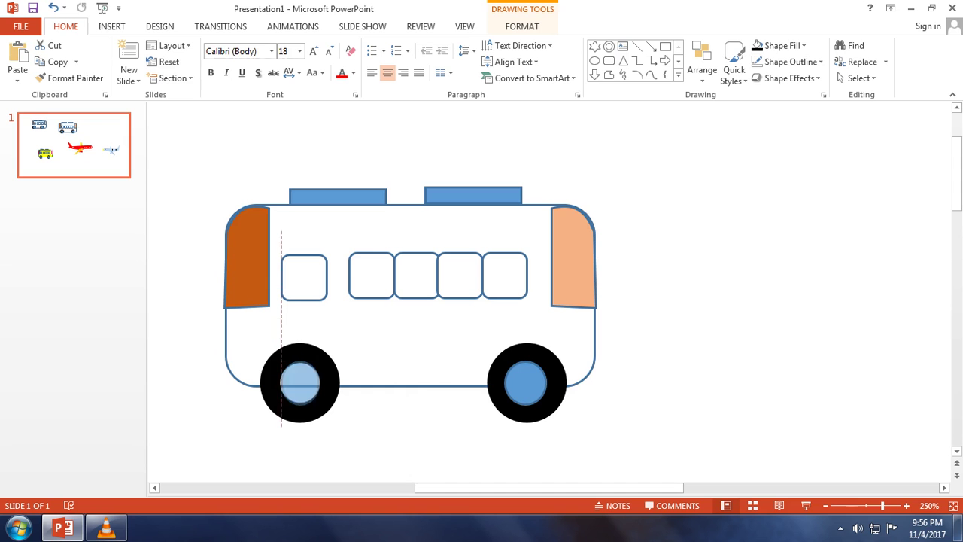
key("Escape")
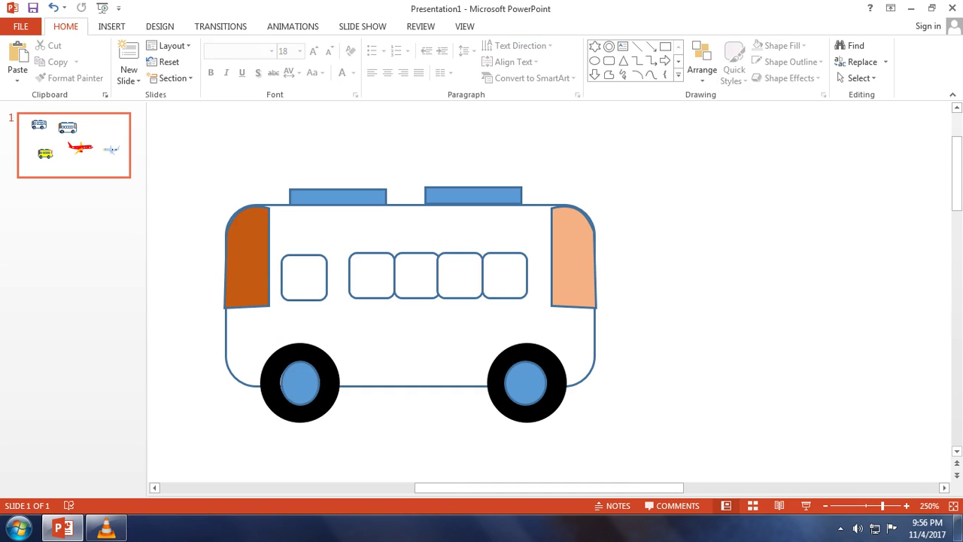
left_click(300, 382)
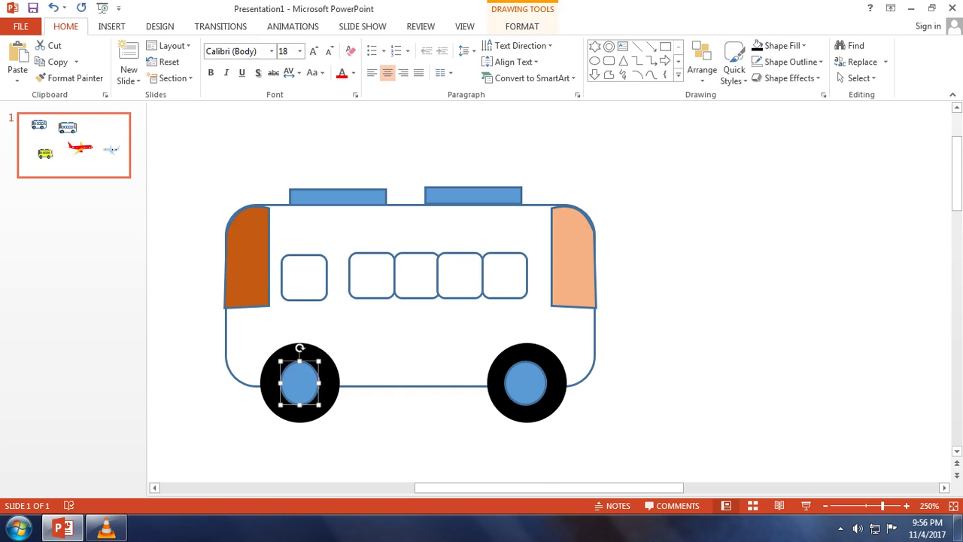
key("Escape")
left_click(300, 383)
left_click_drag(319, 382, 322, 382)
key("ctrl+Left")
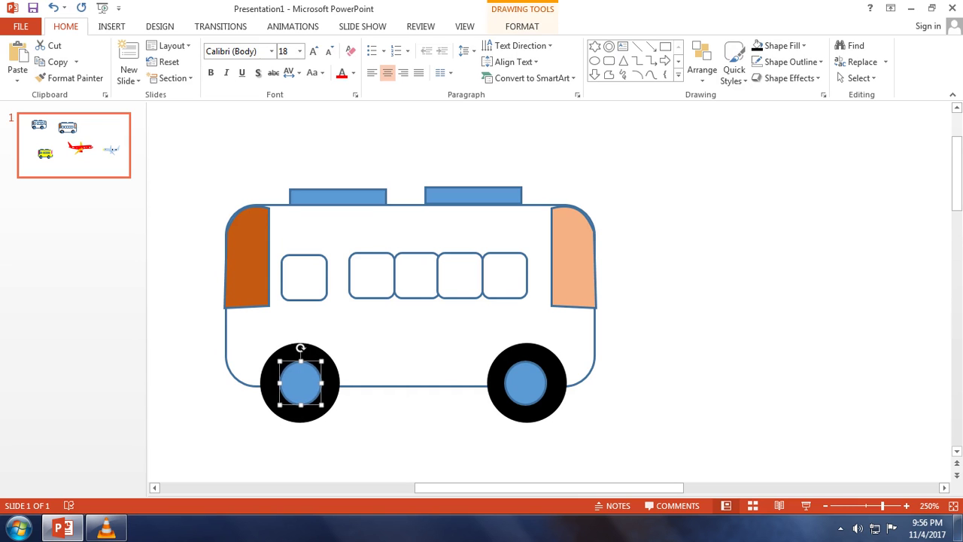
key("Escape")
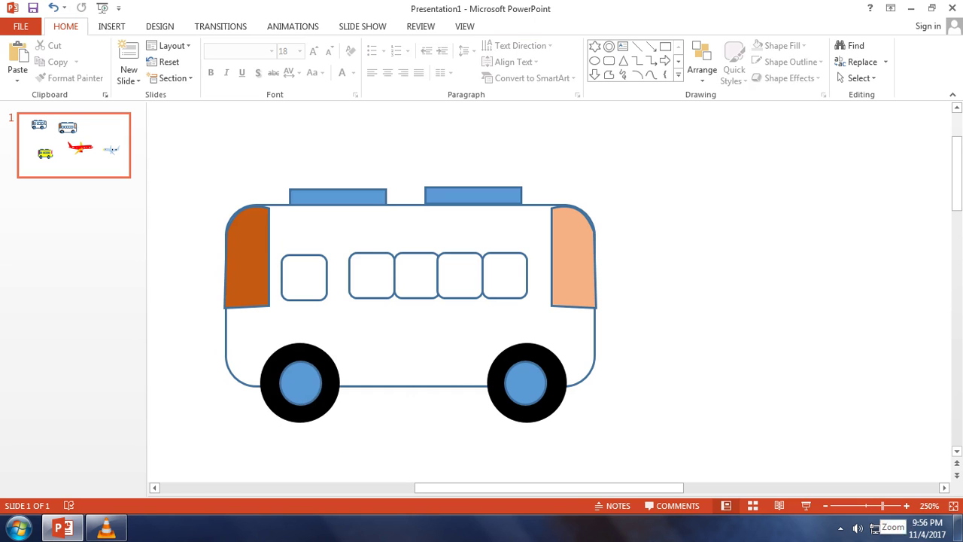
left_click_drag(882, 505, 865, 506)
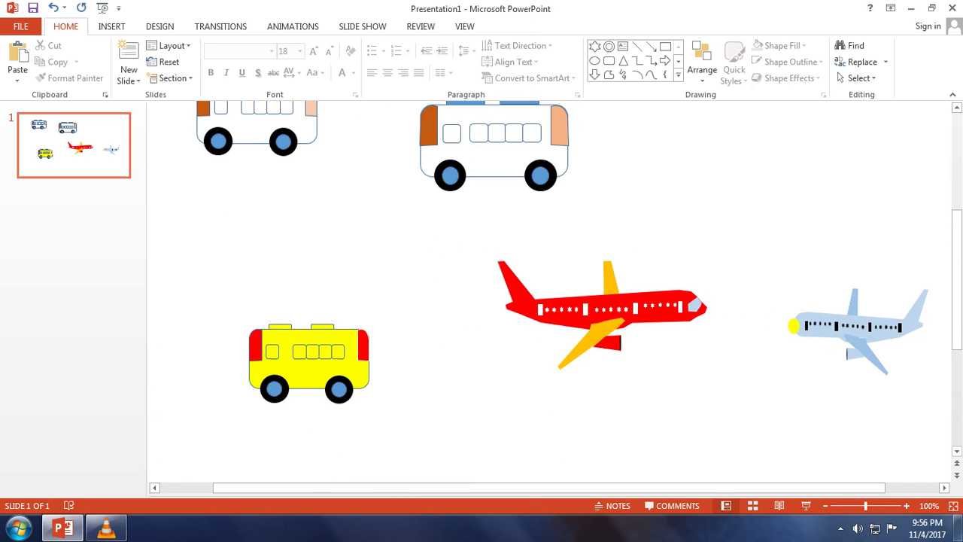
Return the zoom to show the whole slide and pick the Freeform shape
left_click(957, 107)
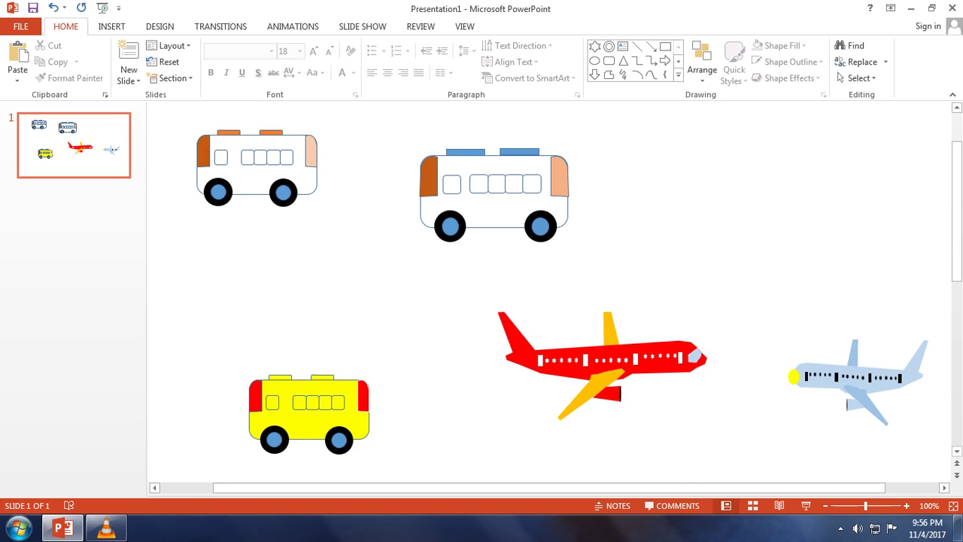
left_click(609, 74)
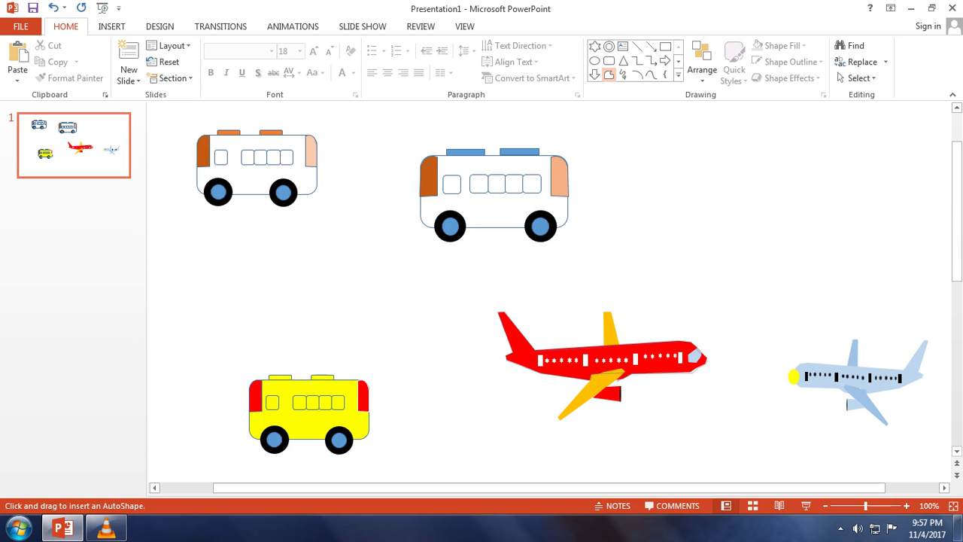
Close the blue freeform tracing of the plane body and move it to the upper right
left_click(499, 313)
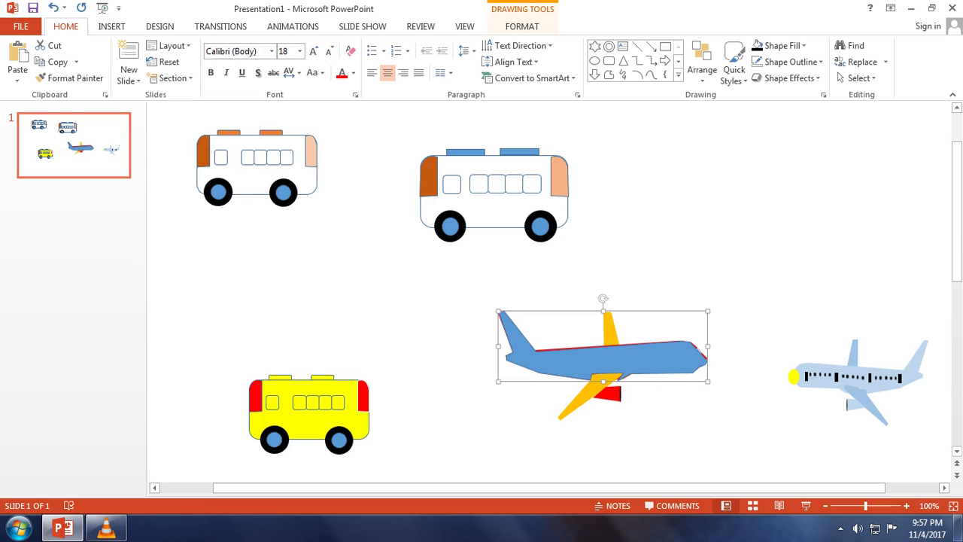
left_click_drag(602, 353, 709, 168)
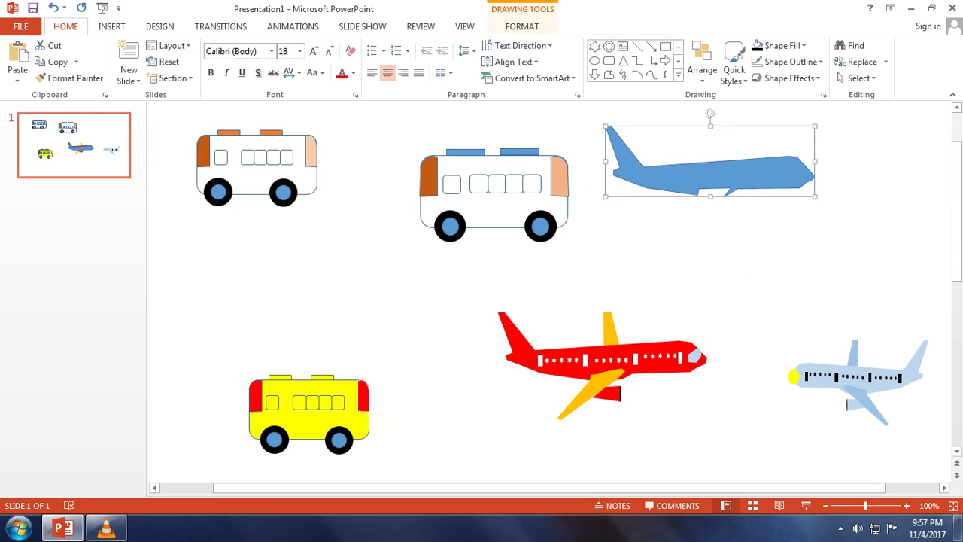
key("Escape")
Select the red airplane, then start a new freeform tracing along its tail fin
key("Tab")
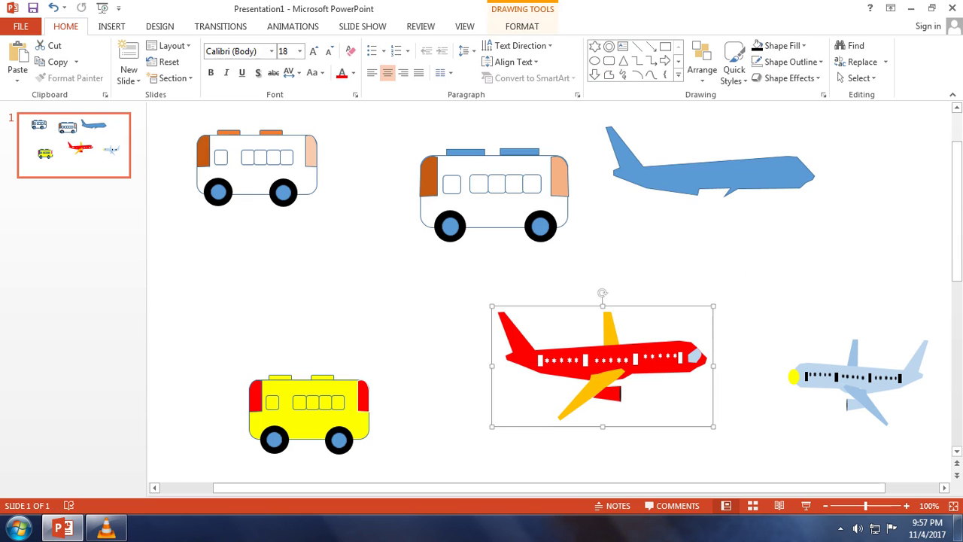
key("Escape")
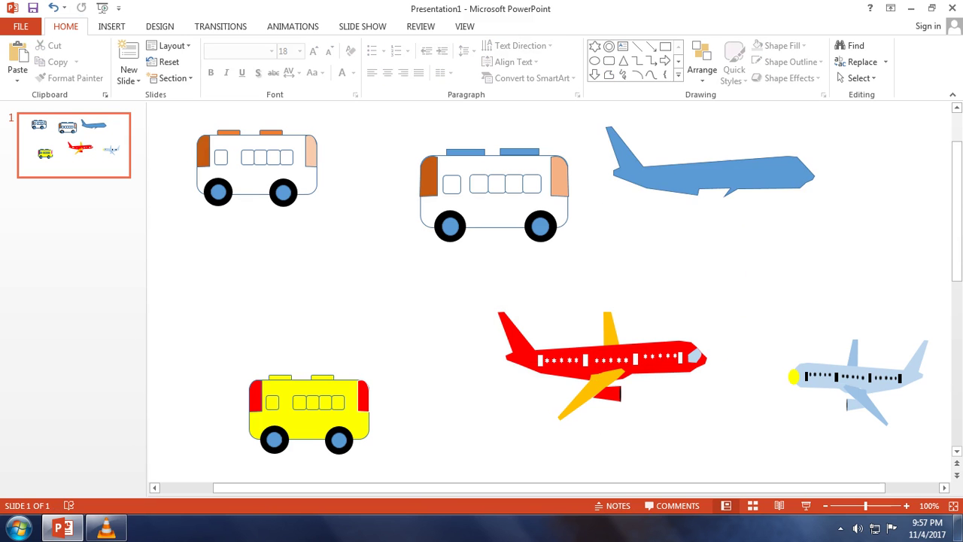
key("Tab")
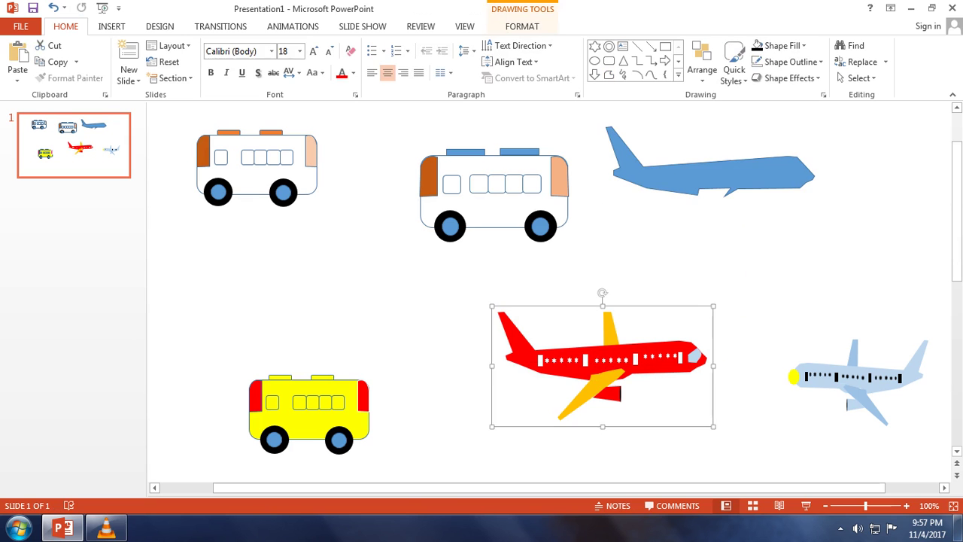
key("shift+F10")
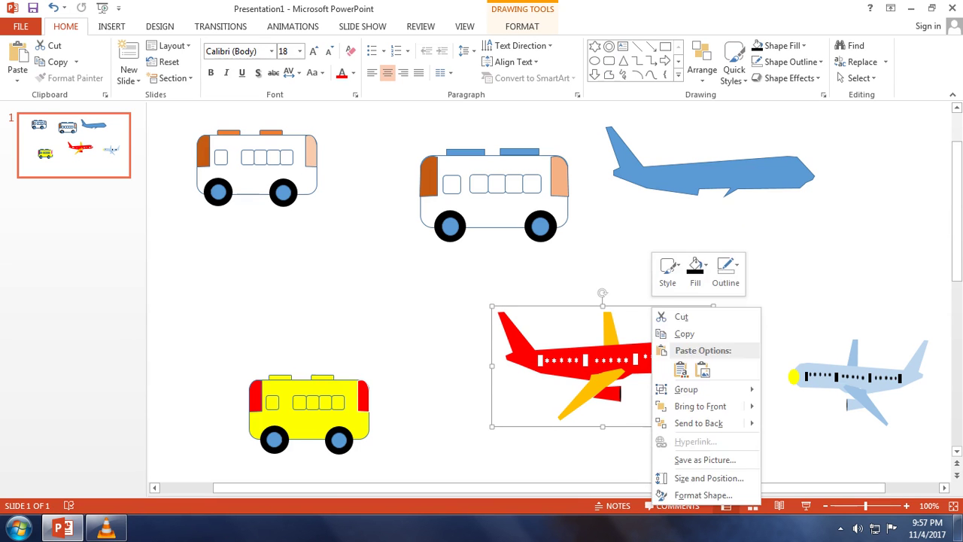
key("Escape")
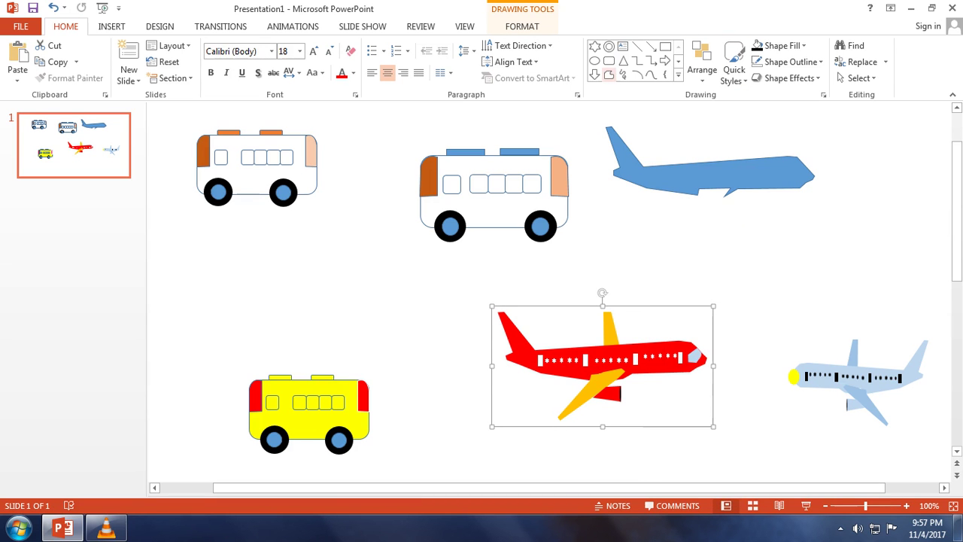
left_click(608, 75)
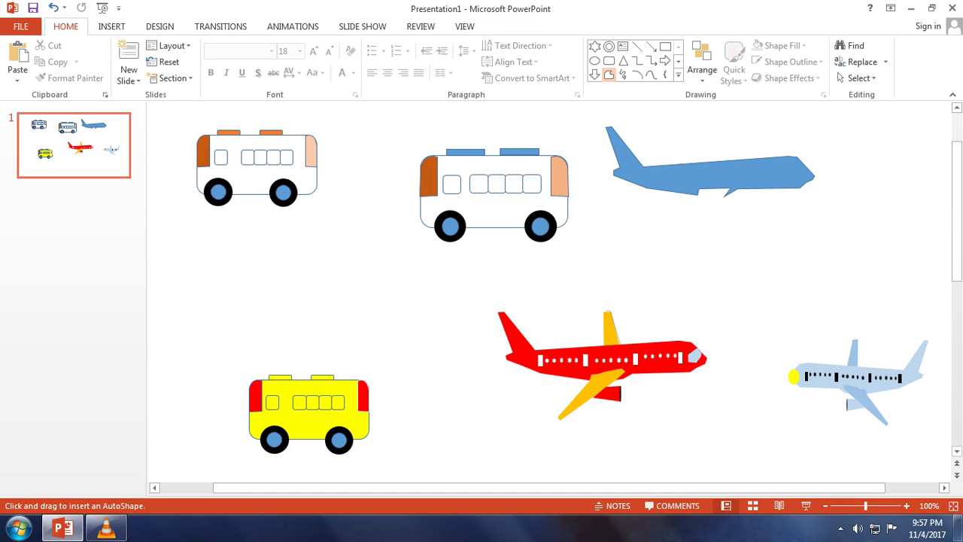
left_click_drag(604, 316, 604, 337)
Close the traced tail fin shape and move it onto the blue plane
left_click(605, 312)
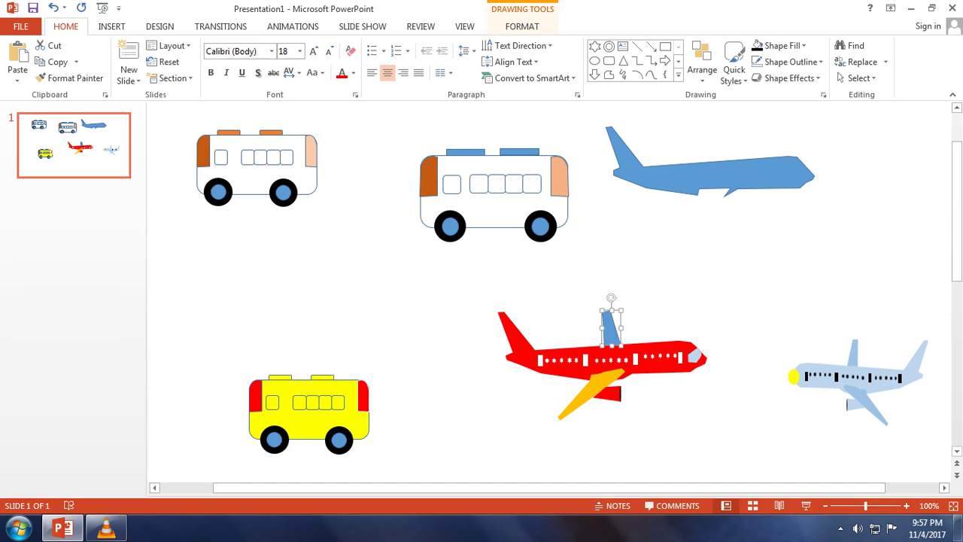
left_click_drag(611, 331, 713, 147)
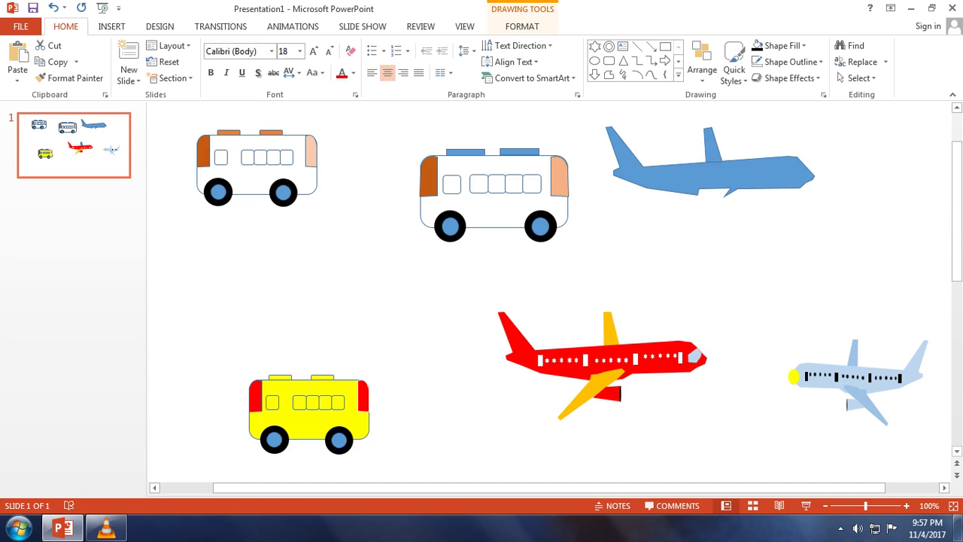
left_click(602, 361)
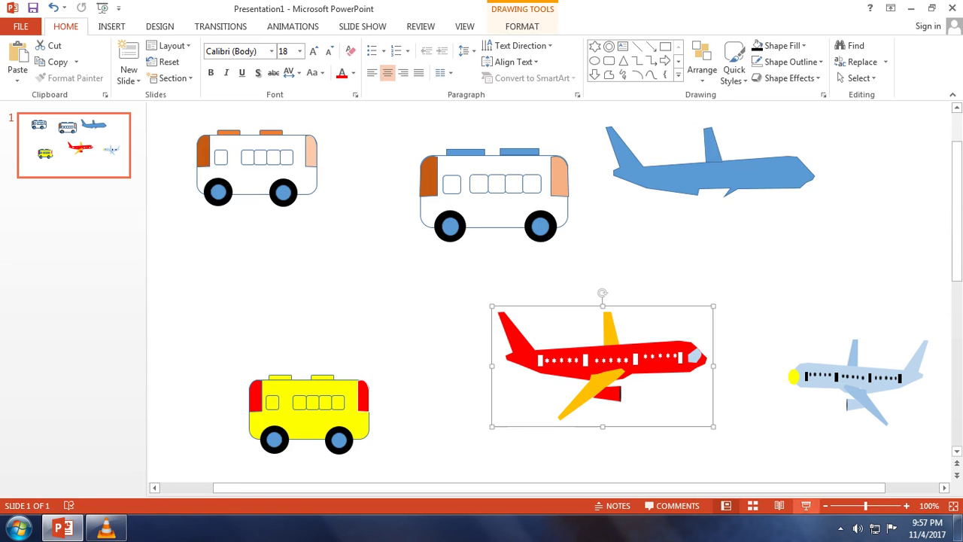
Trace the red plane's yellow lower wing as a freeform and attach it beneath the blue plane
scroll(549, 292, "up", 12)
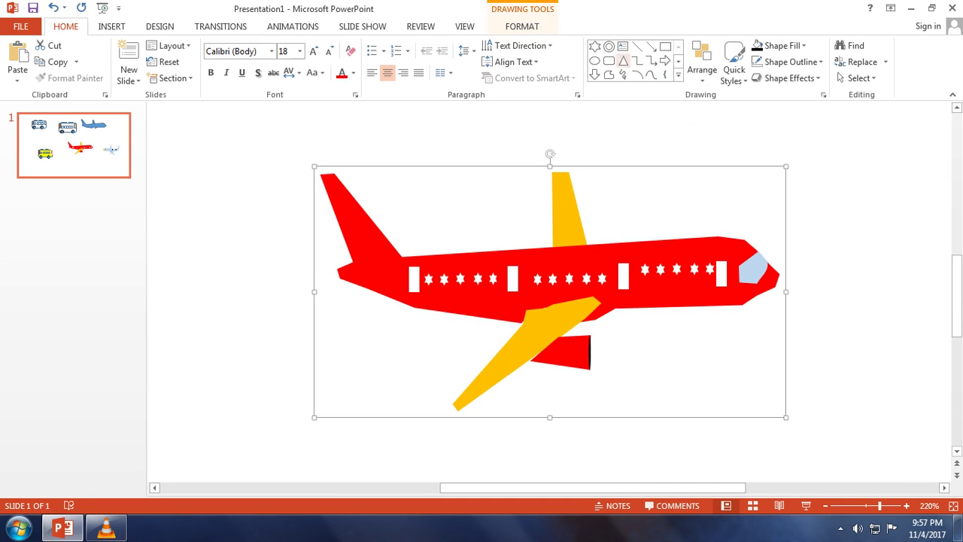
left_click(609, 75)
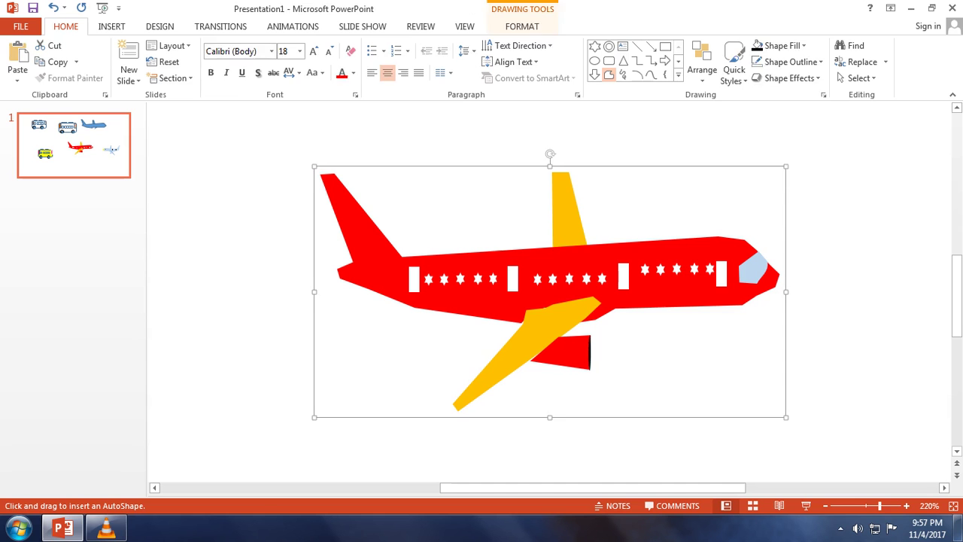
mouse_move(596, 301)
left_mouse_down()
mouse_move(457, 409)
mouse_move(522, 329)
left_mouse_up()
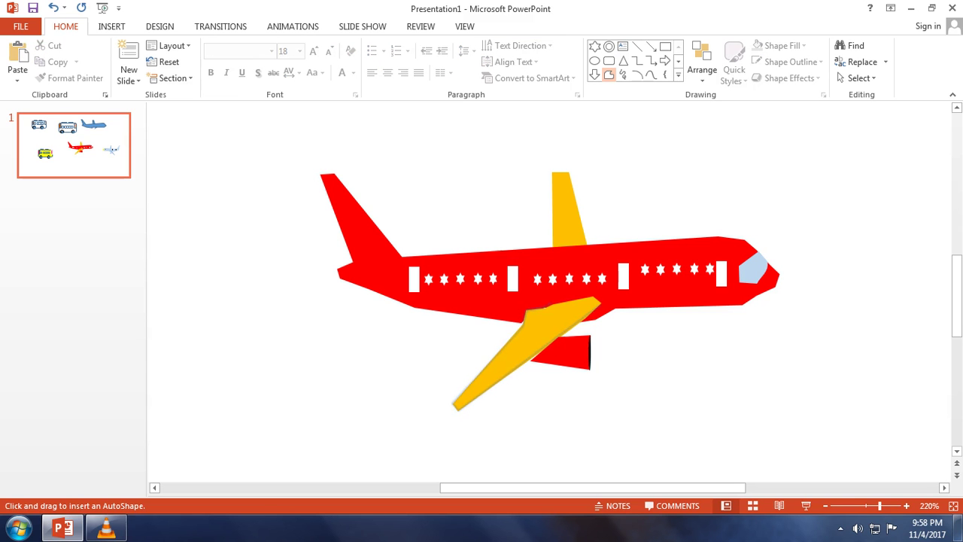
left_click_drag(572, 301, 597, 300)
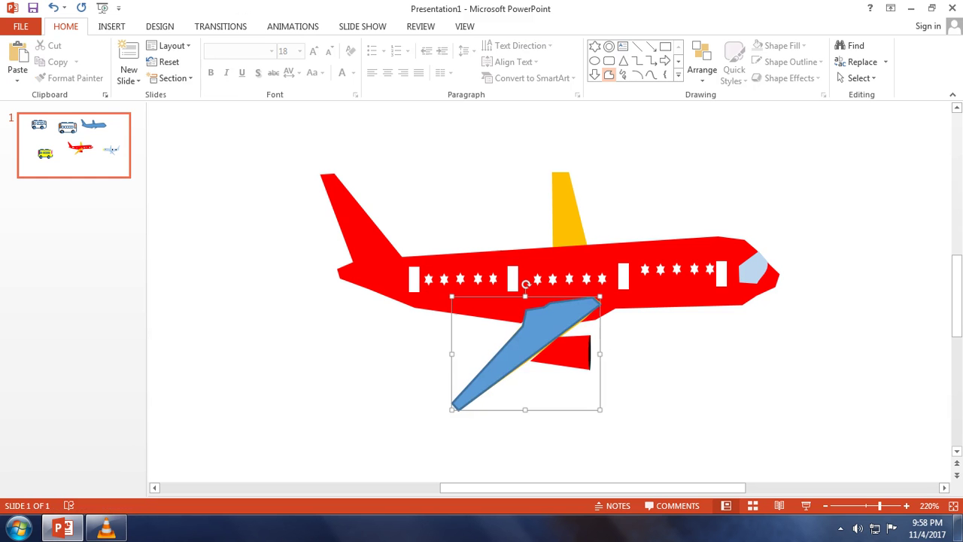
scroll(526, 284, "down", 5, "ctrl")
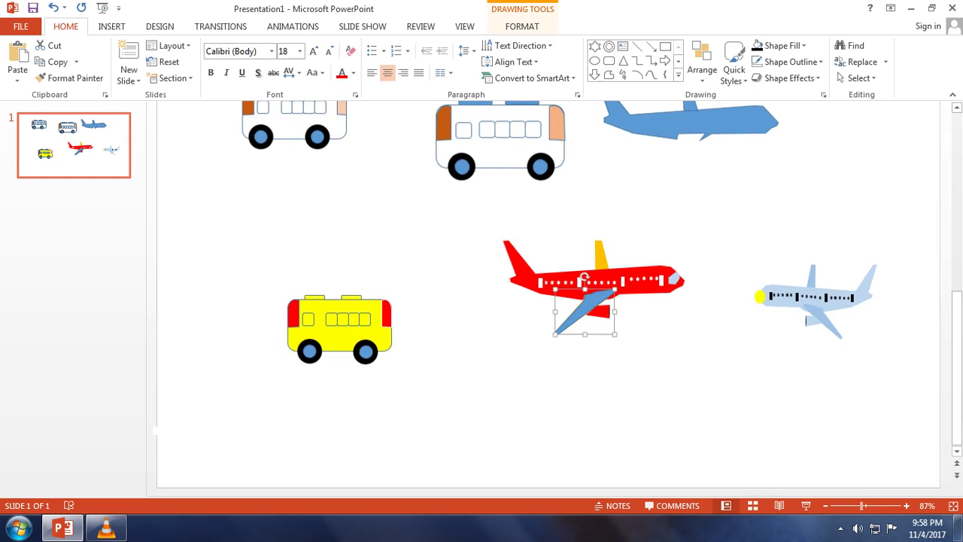
left_click_drag(586, 313, 680, 154)
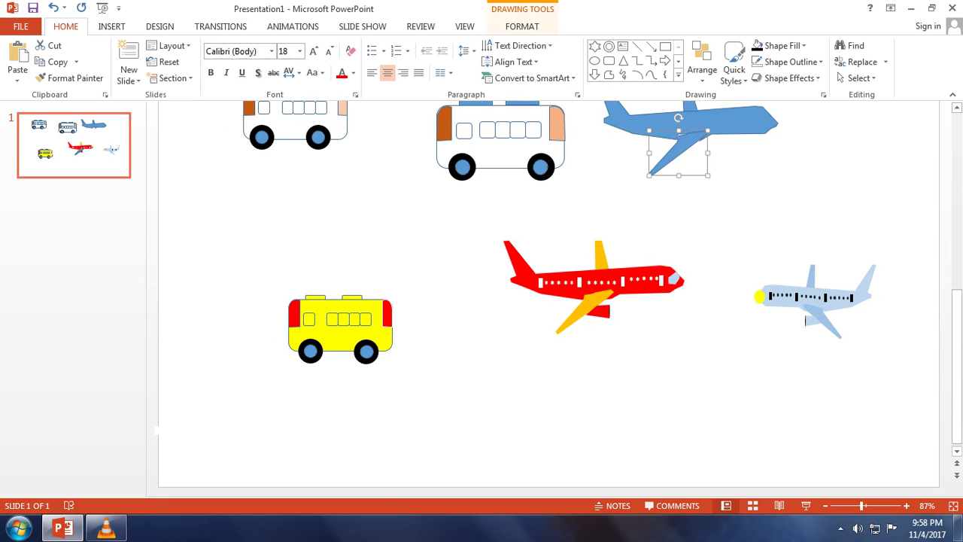
Use Edit Points on the blue wing to pull its root vertices up against the fuselage
scroll(559, 298, "up", 2)
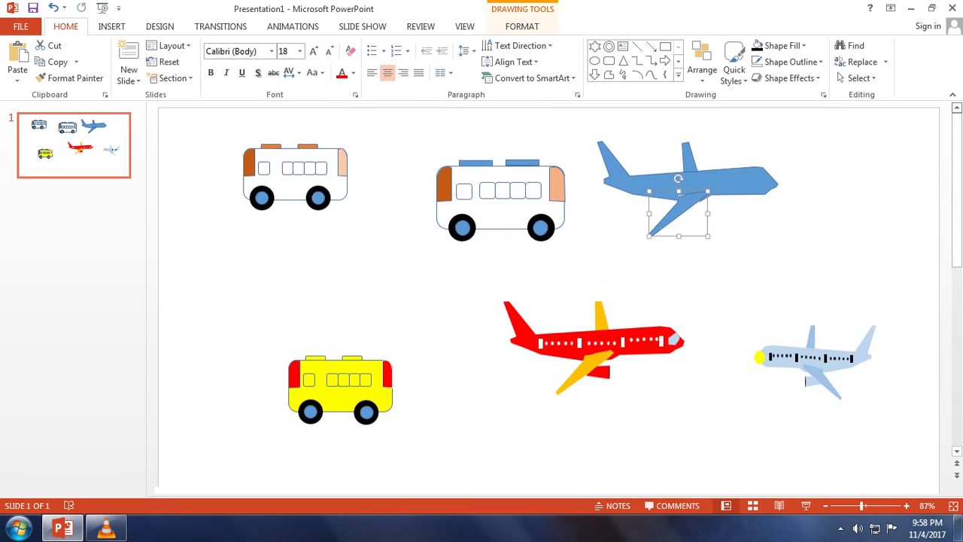
key("Escape")
left_click(683, 201)
right_click(685, 202)
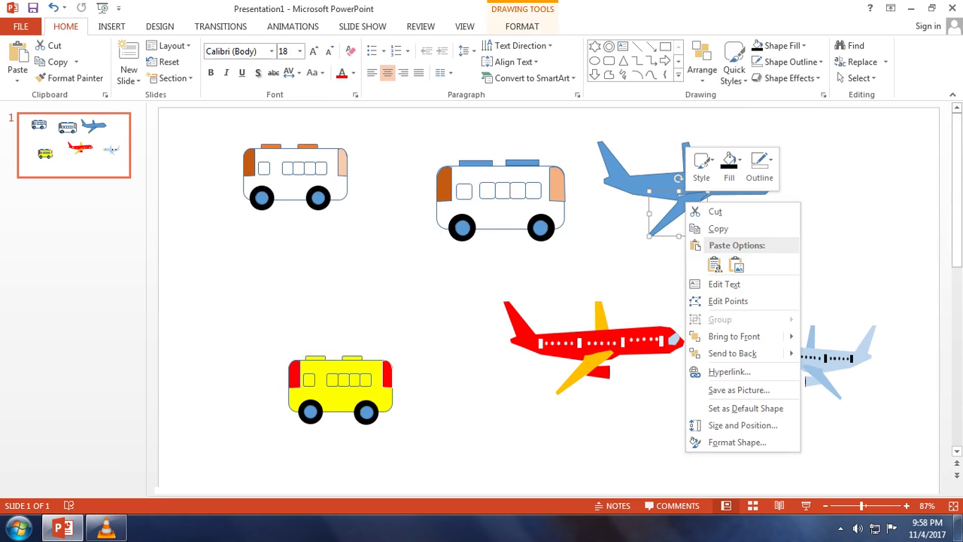
left_click(727, 301)
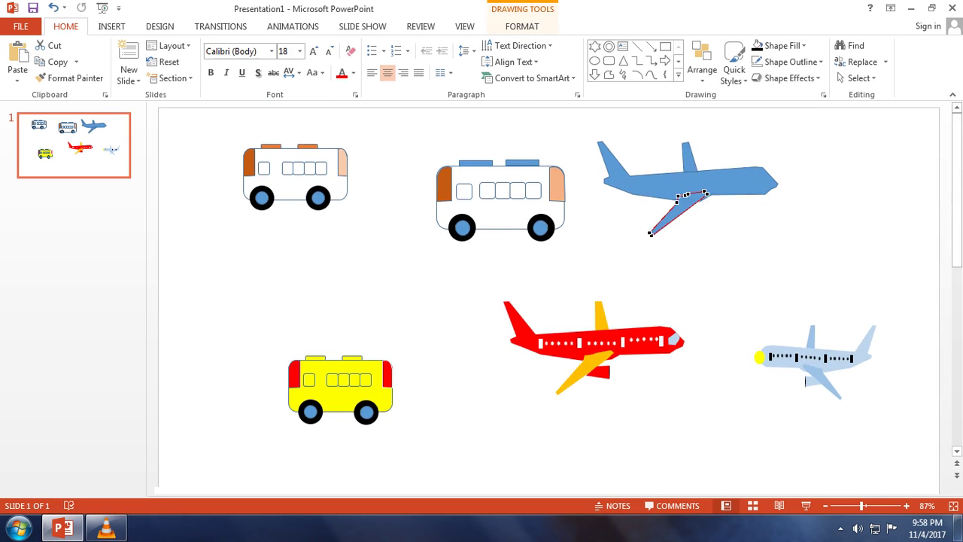
left_click_drag(863, 506, 890, 506)
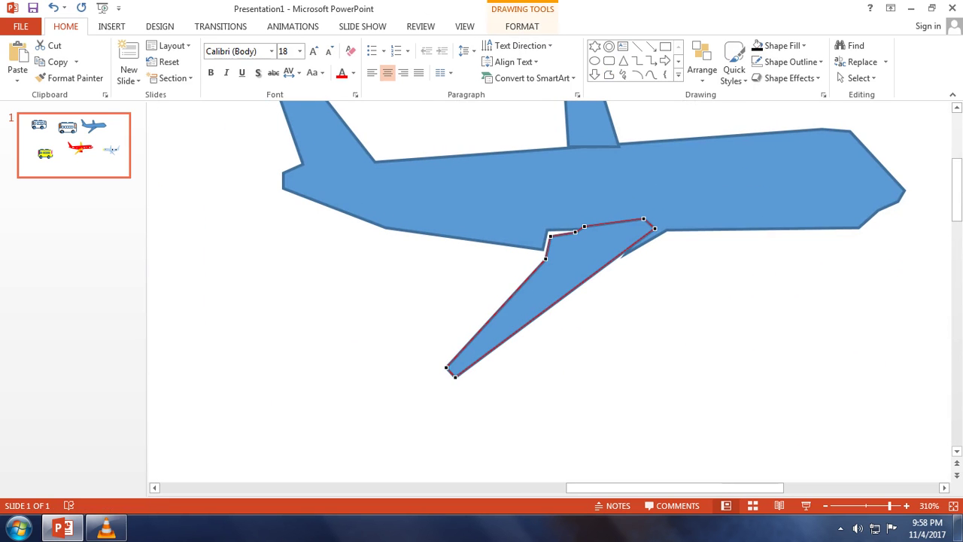
left_click_drag(550, 235, 574, 225)
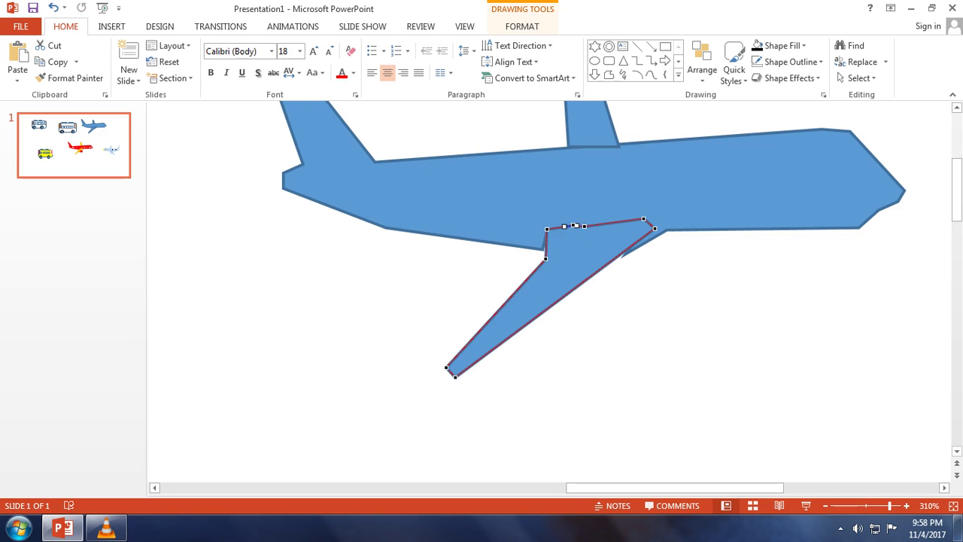
left_click_drag(546, 258, 540, 256)
key("Escape")
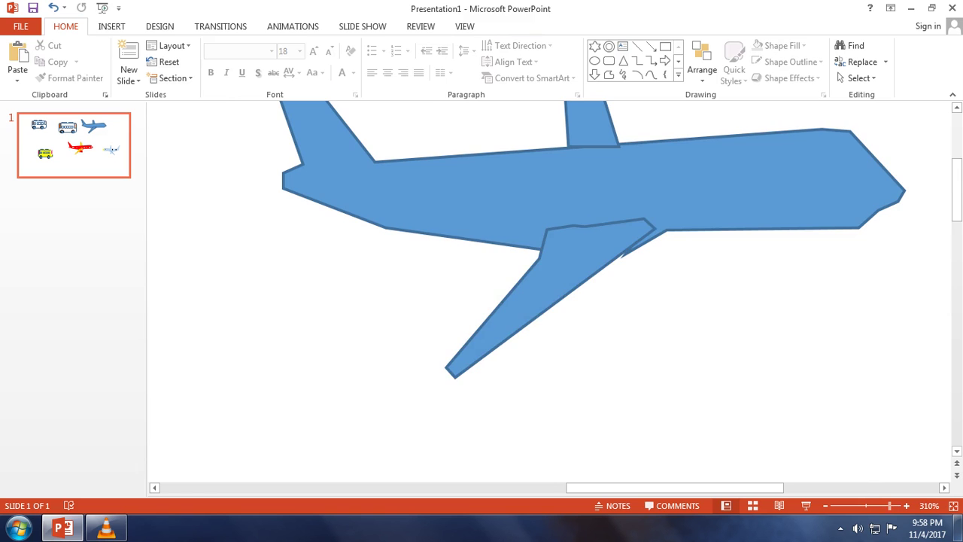
left_click_drag(889, 506, 866, 506)
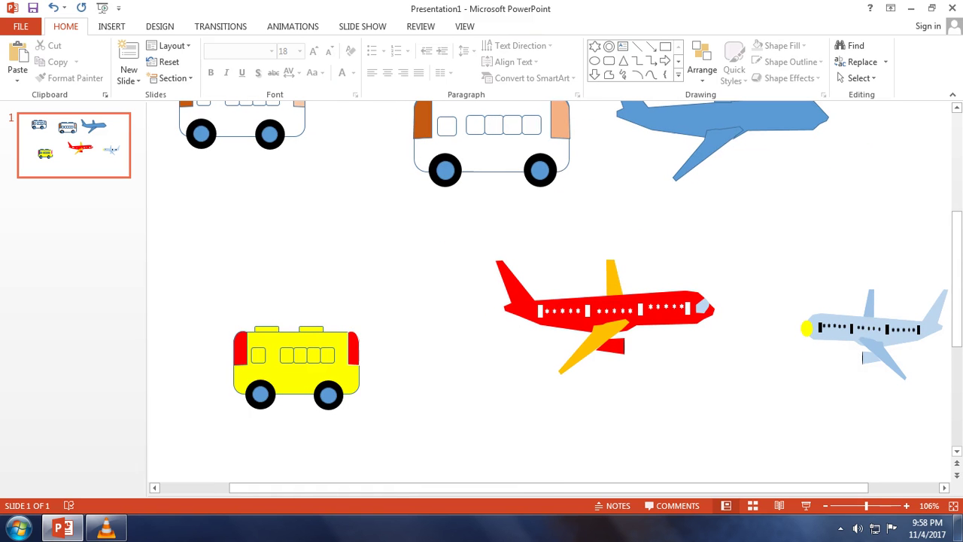
Draw a freeform engine body and place it under the blue plane's wing
left_click(602, 312)
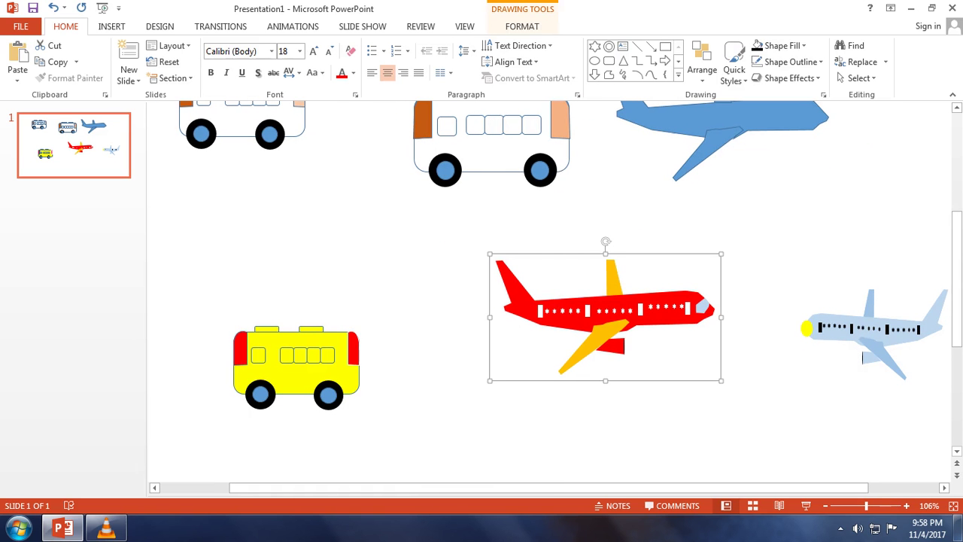
left_click(609, 75)
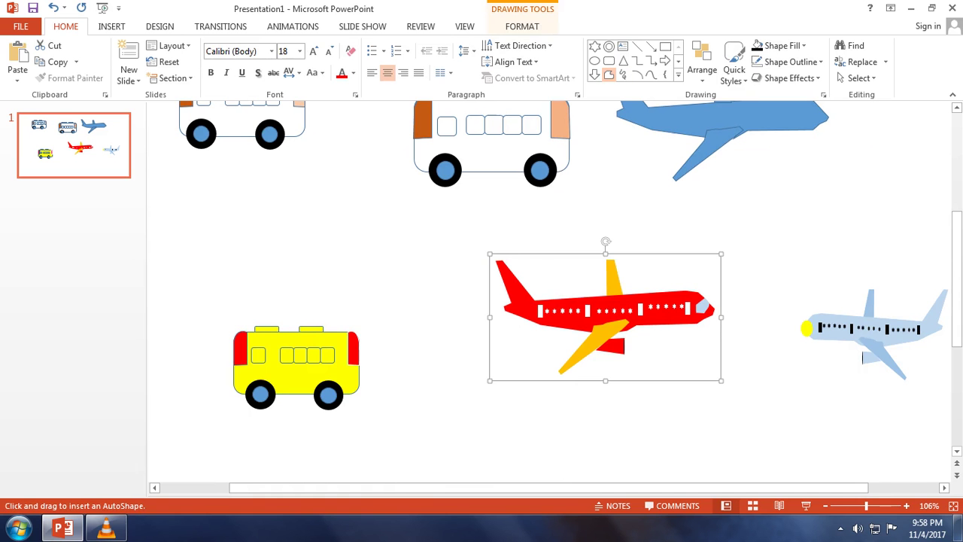
key("Escape")
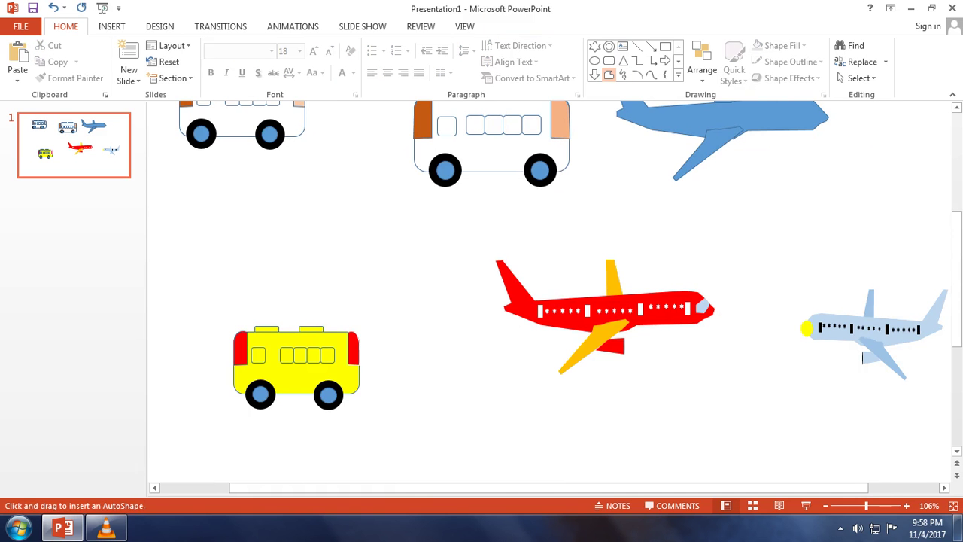
mouse_move(621, 354)
left_mouse_down()
mouse_move(602, 354)
mouse_move(723, 197)
mouse_move(726, 146)
left_mouse_up()
left_click(622, 353)
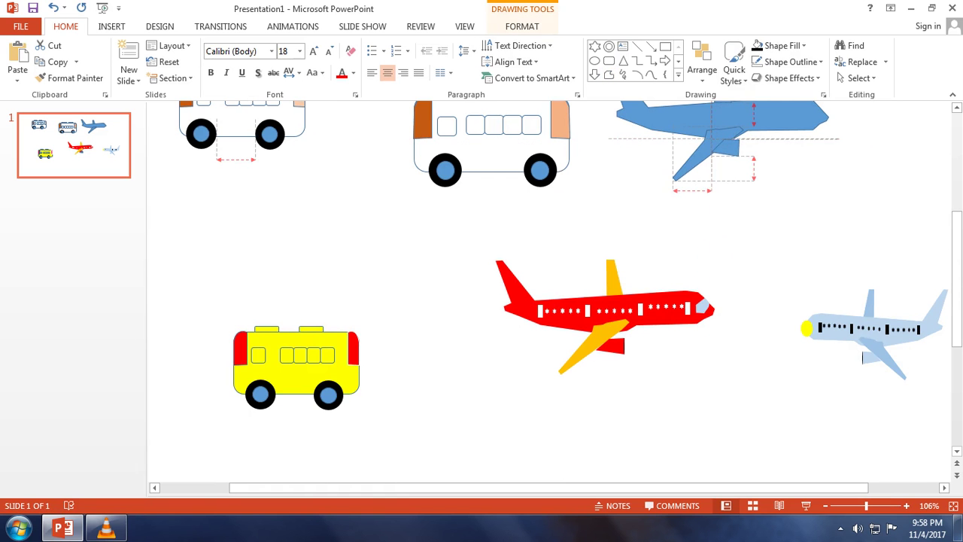
key("Escape")
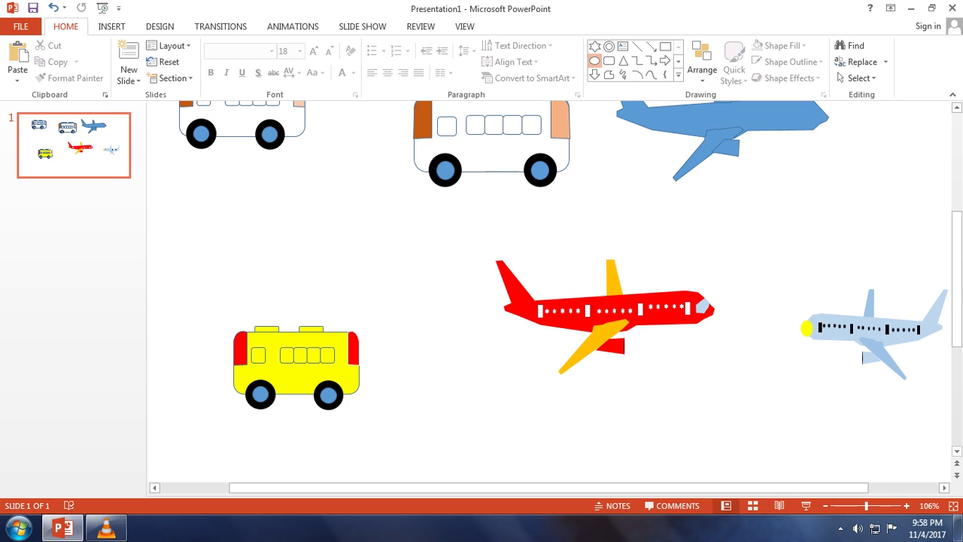
Add a thin oval intake onto the engine's front end
left_click(594, 60)
left_click_drag(740, 139, 742, 161)
scroll(739, 150, "up", 10, "ctrl")
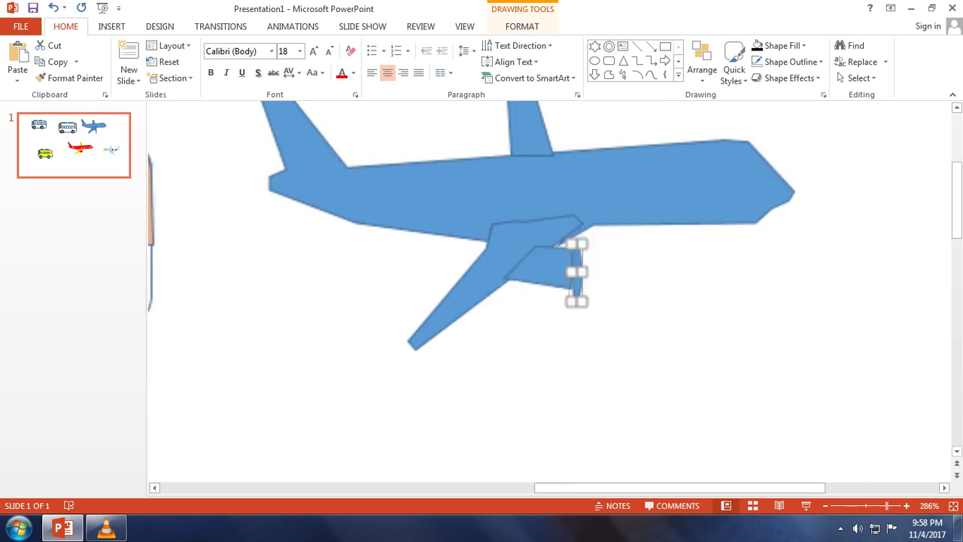
mouse_move(550, 291)
left_mouse_down()
mouse_move(545, 308)
mouse_move(546, 286)
left_mouse_up()
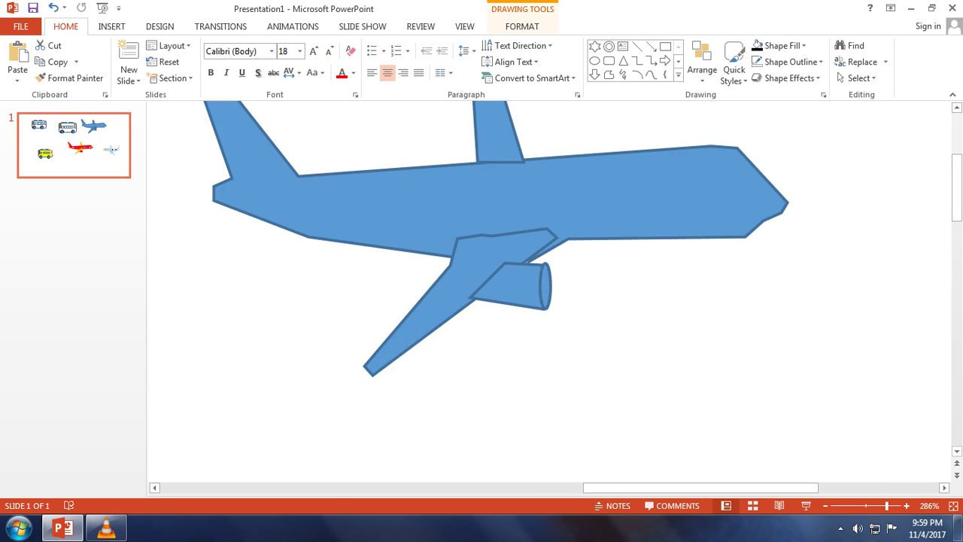
key("Escape")
left_click_drag(887, 506, 862, 506)
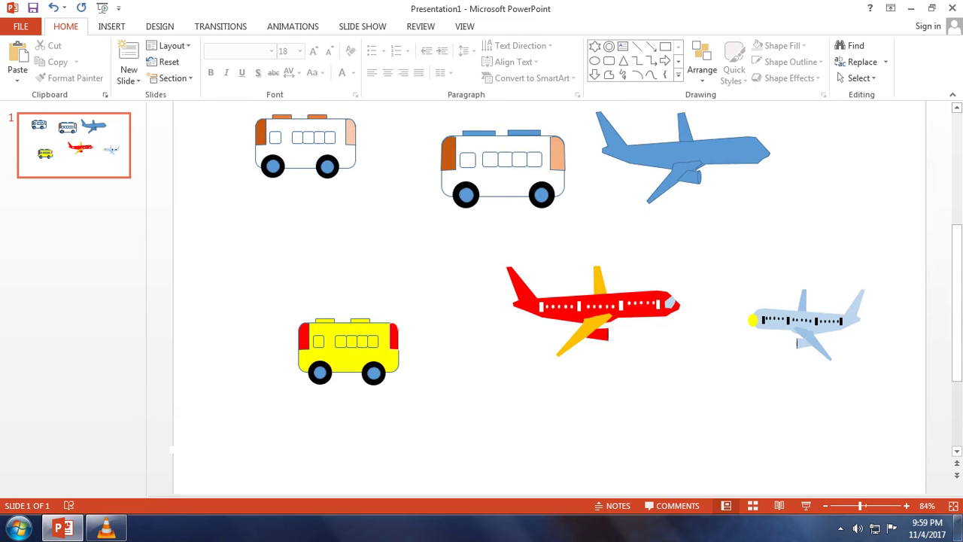
Add rectangular windows along the blue airplane's fuselage toward the nose
left_click(665, 46)
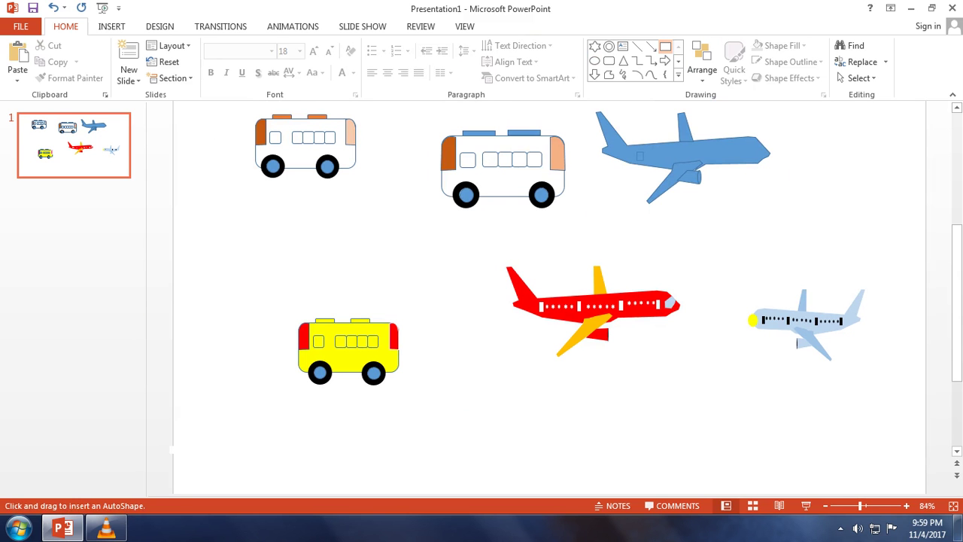
left_click(640, 156)
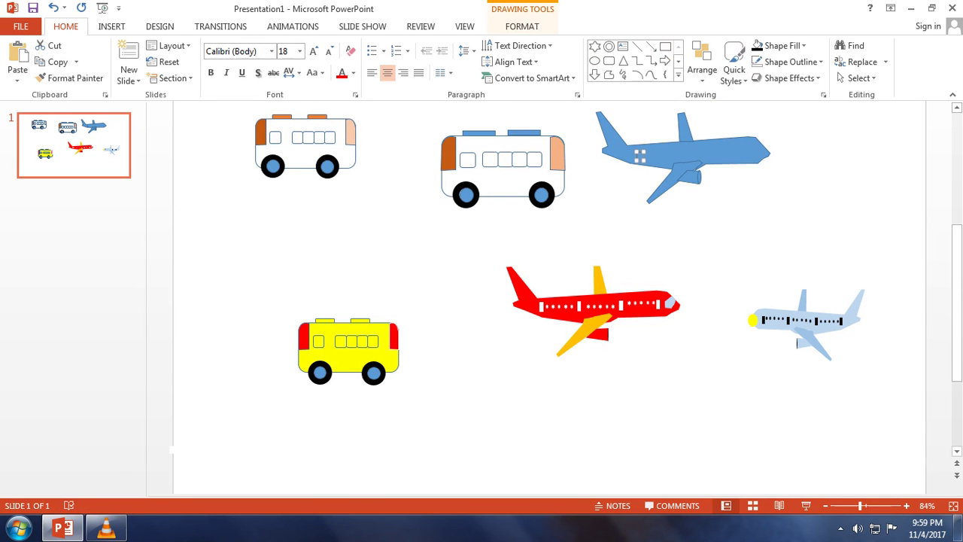
left_click_drag(640, 156, 642, 153)
key("Escape")
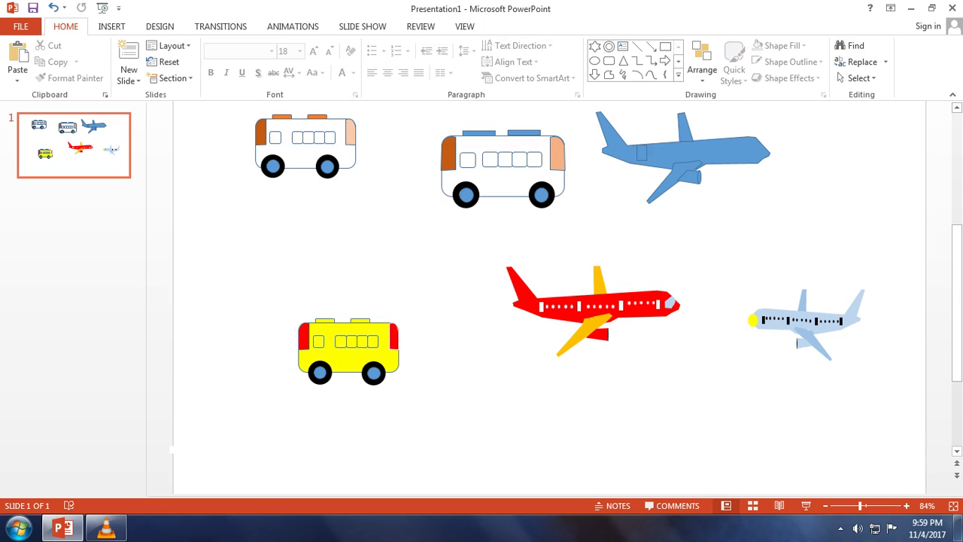
left_click(642, 153)
key("ctrl+z")
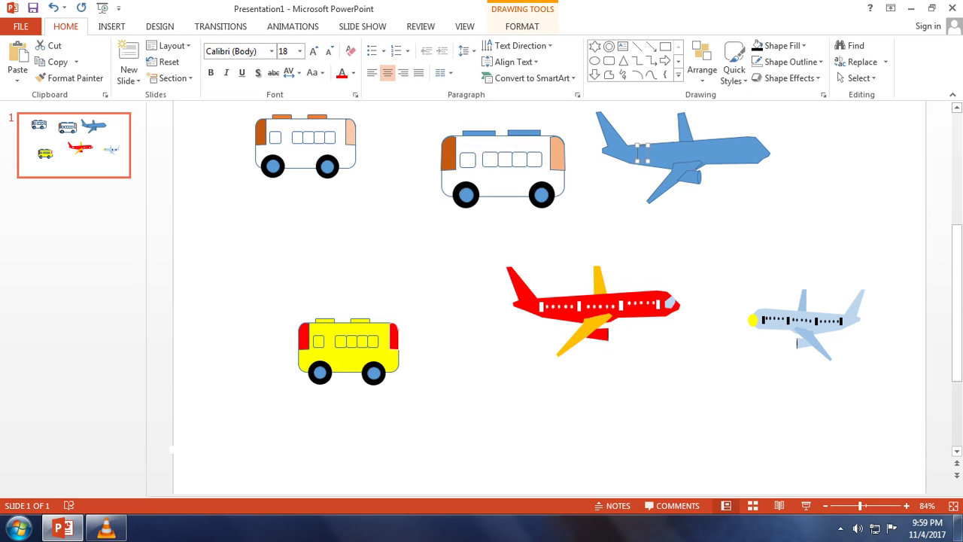
key("ctrl+z")
left_click_drag(639, 153, 738, 153)
key("Escape")
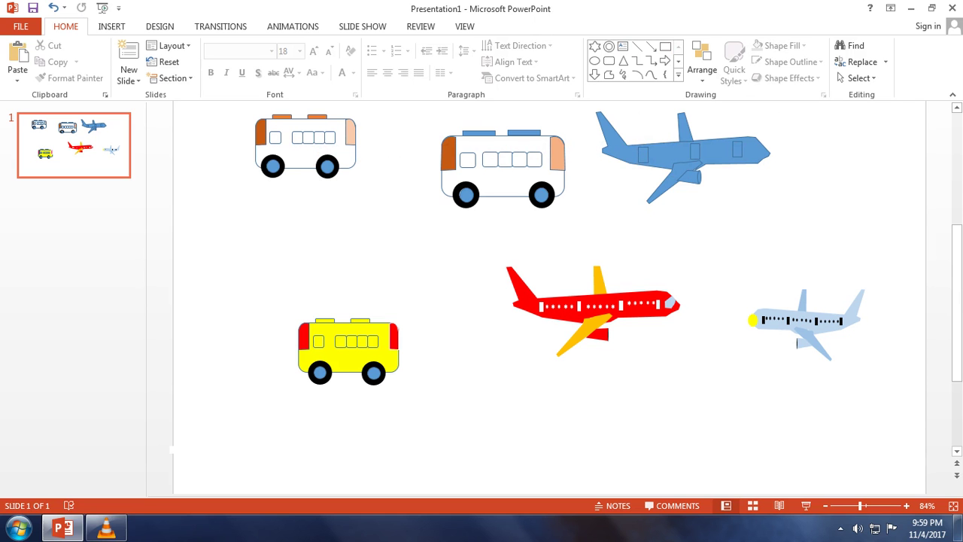
mouse_move(738, 149)
left_mouse_down()
mouse_move(762, 161)
mouse_move(759, 149)
left_mouse_up()
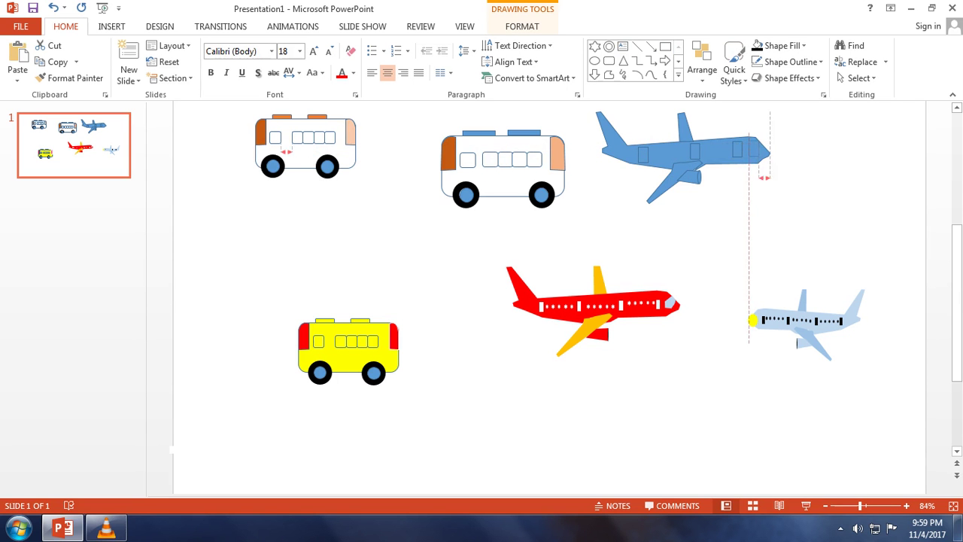
Tilt a square window about 55 degrees as the cockpit window and shift it forward
left_click_drag(860, 506, 884, 506)
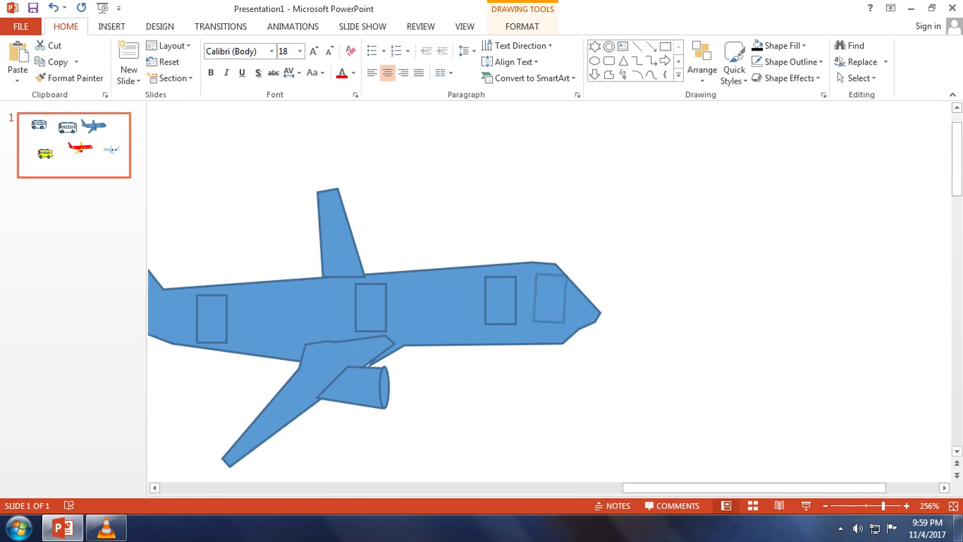
mouse_move(550, 261)
left_mouse_down()
mouse_move(581, 275)
mouse_move(577, 268)
left_mouse_up()
key("Escape")
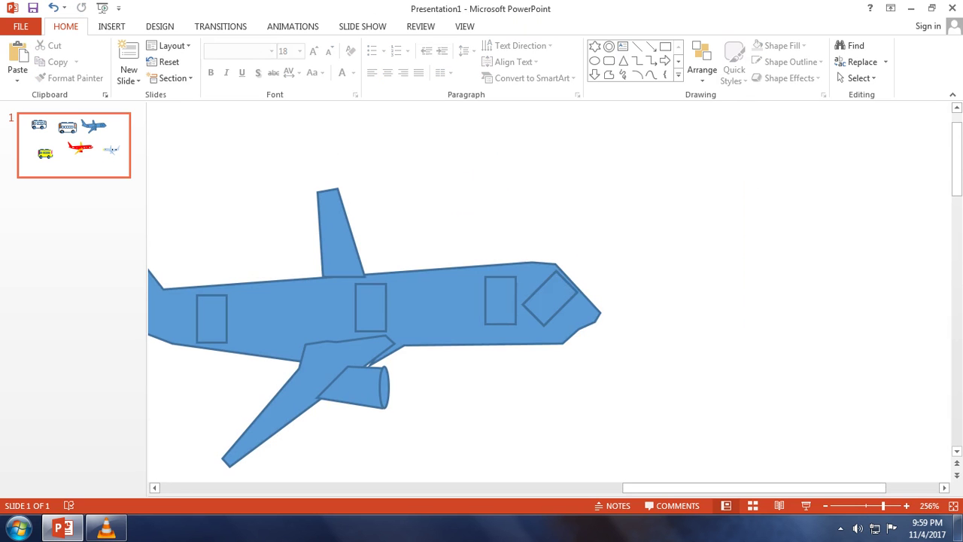
left_click(421, 308)
left_click(264, 422)
left_click(451, 316)
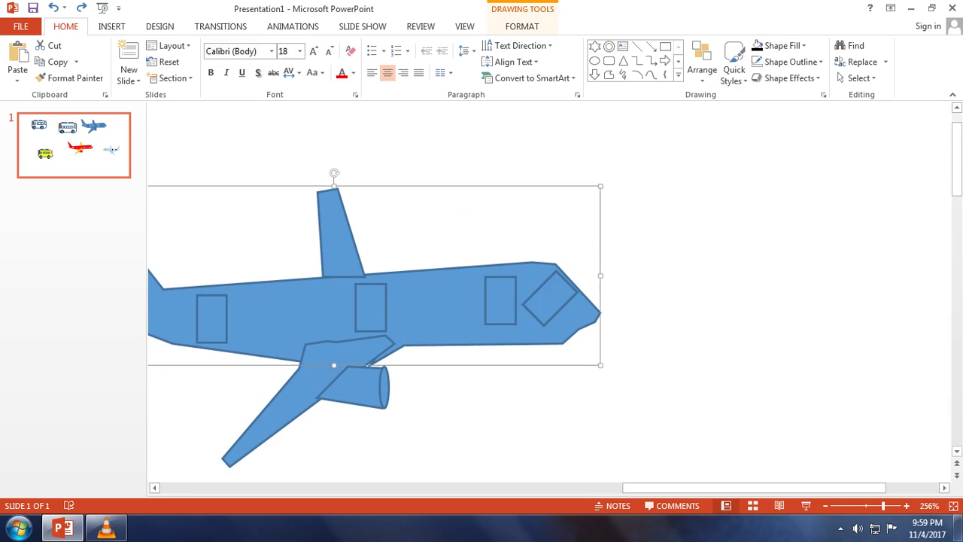
left_click(551, 299)
left_click_drag(551, 299, 554, 301)
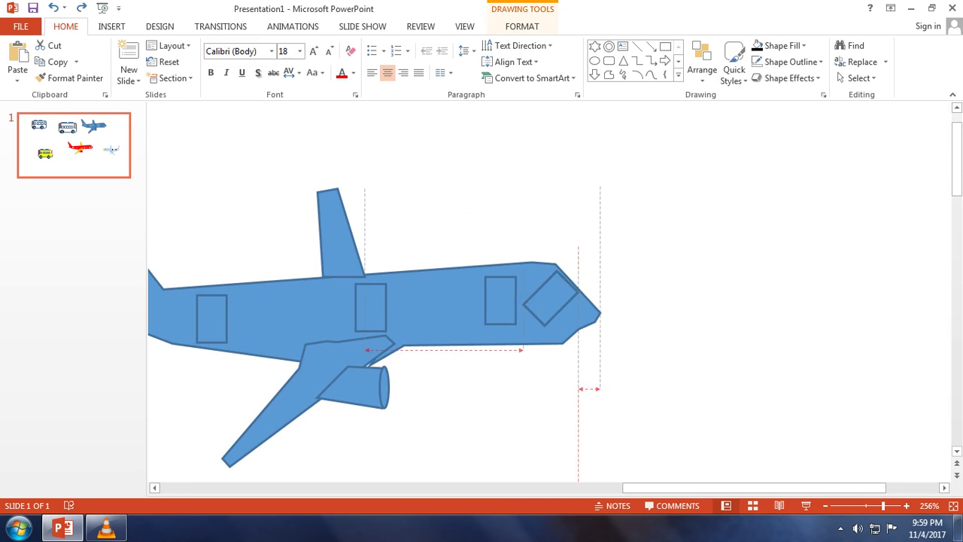
key("Escape")
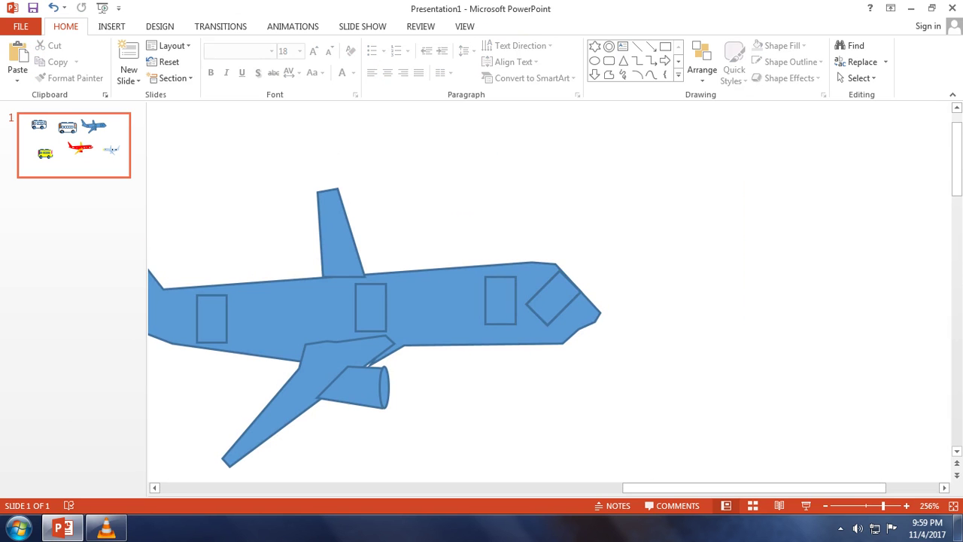
Nudge the rectangular window nearest the nose slightly left
left_click(501, 300)
key("ctrl+Left")
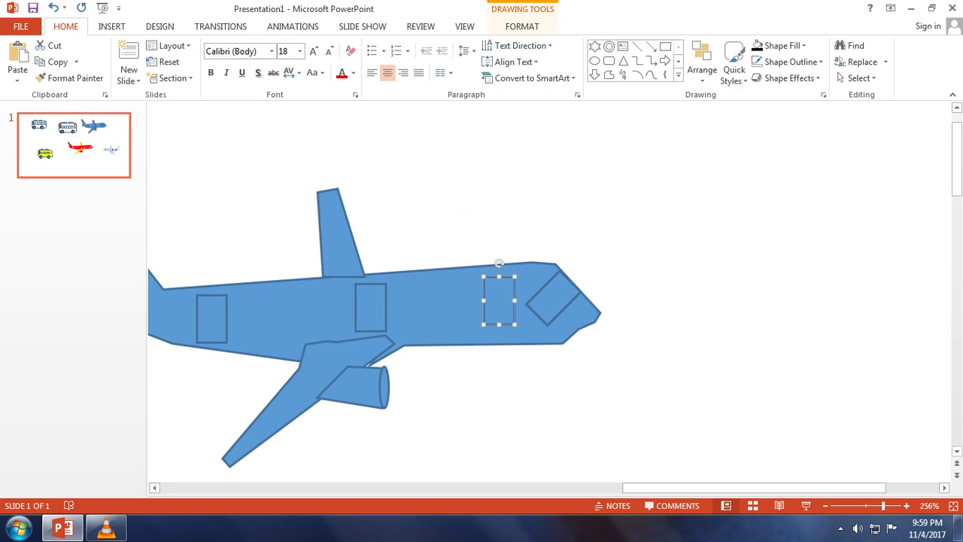
key("ctrl+Left")
key("ctrl+Left")
key("ctrl+Left")
key("ctrl+Left")
scroll(482, 302, "down", 5)
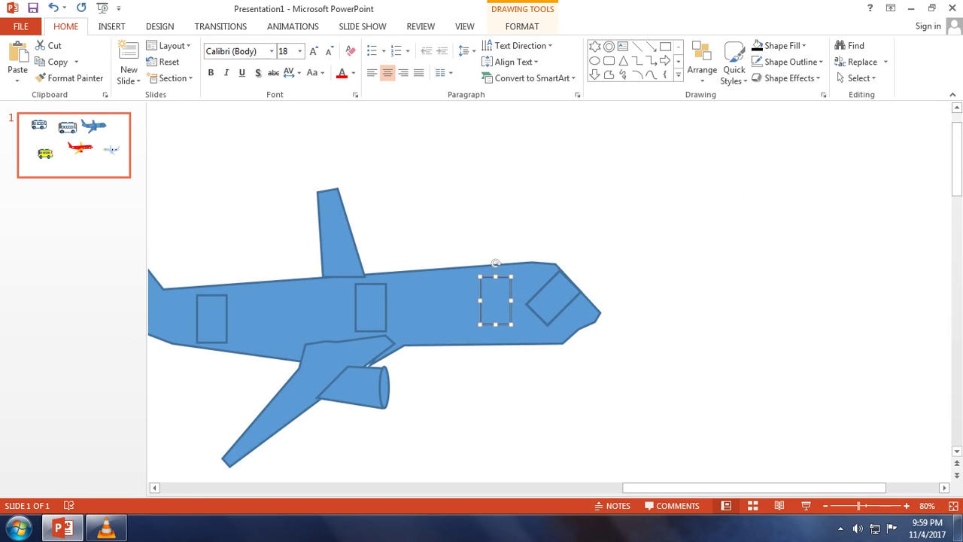
key("Escape")
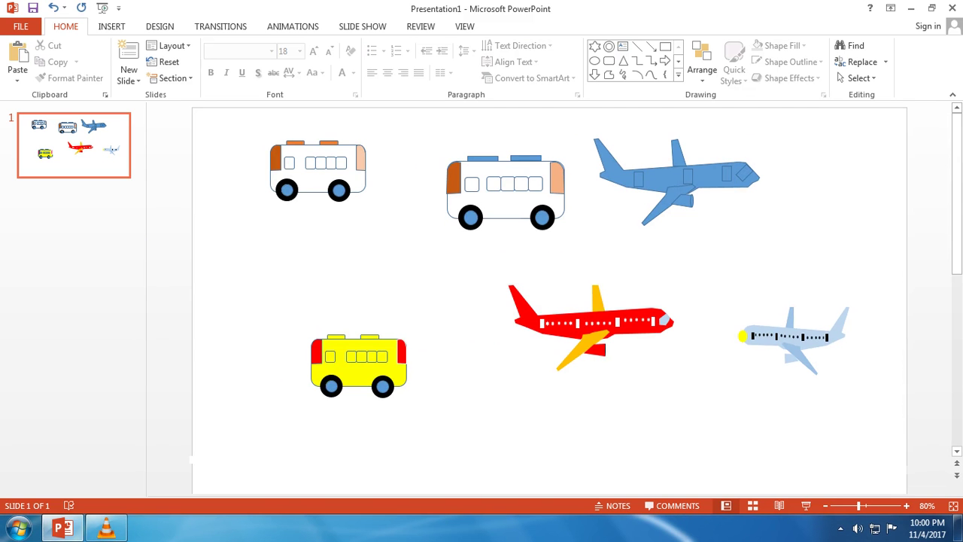
Paste the small round window block onto the fuselage and stretch the row toward the nose
left_click(677, 175)
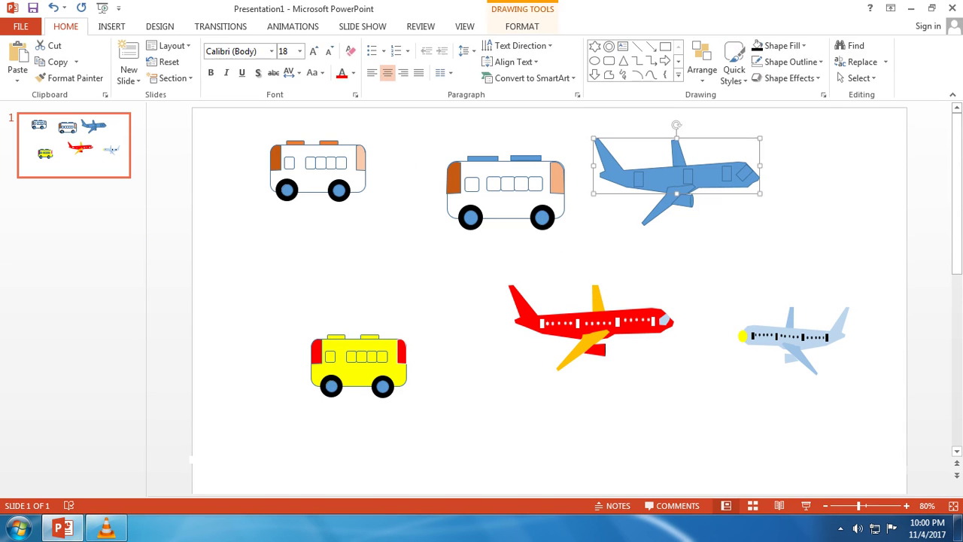
key("Escape")
left_click(678, 74)
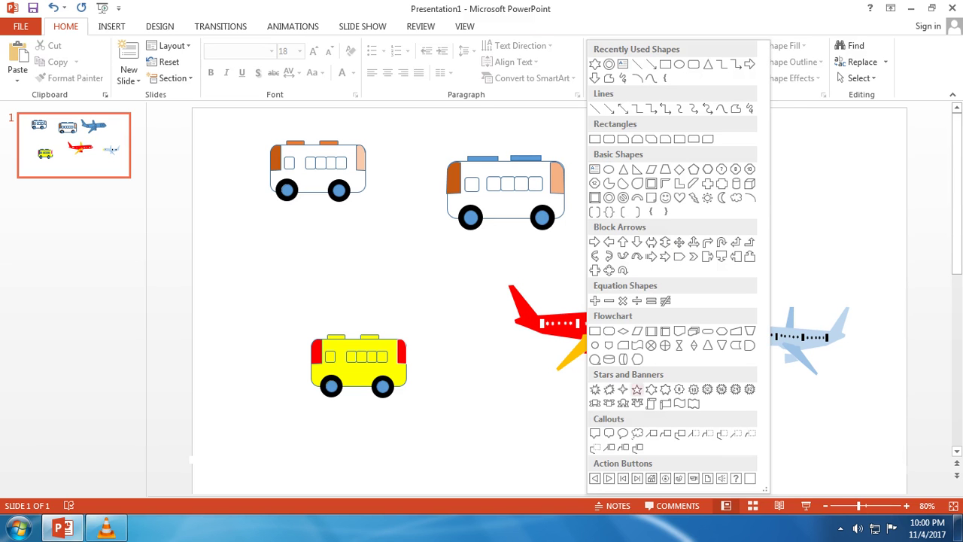
left_click(678, 389)
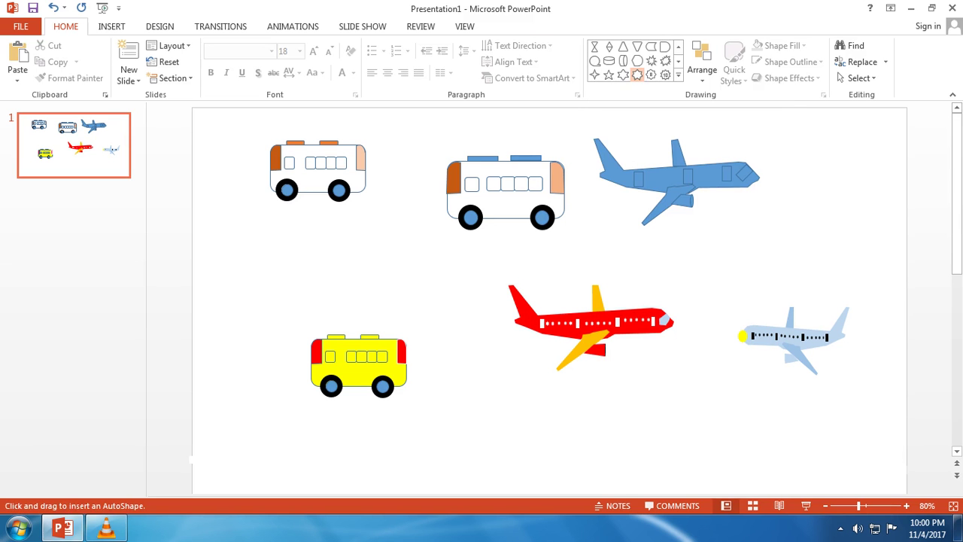
key("ctrl+z")
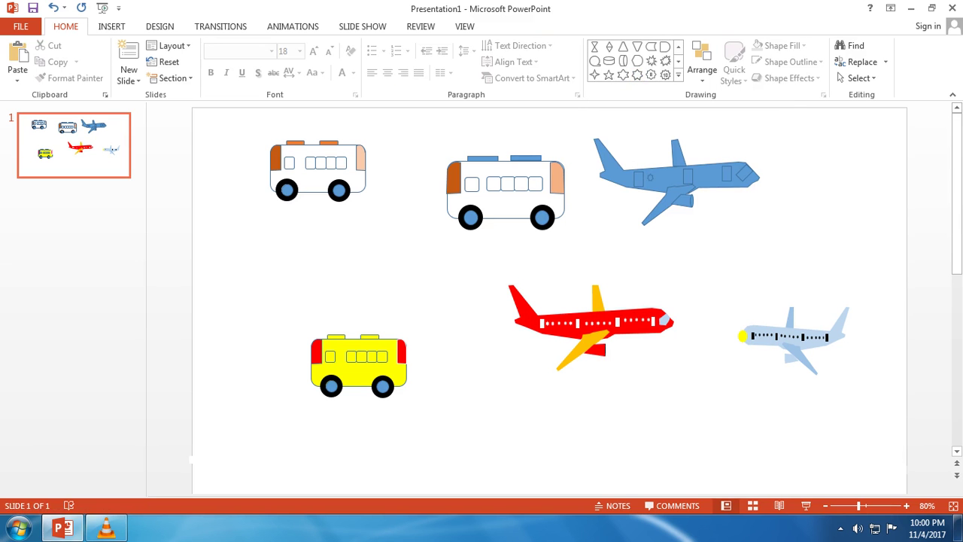
key("ctrl+y")
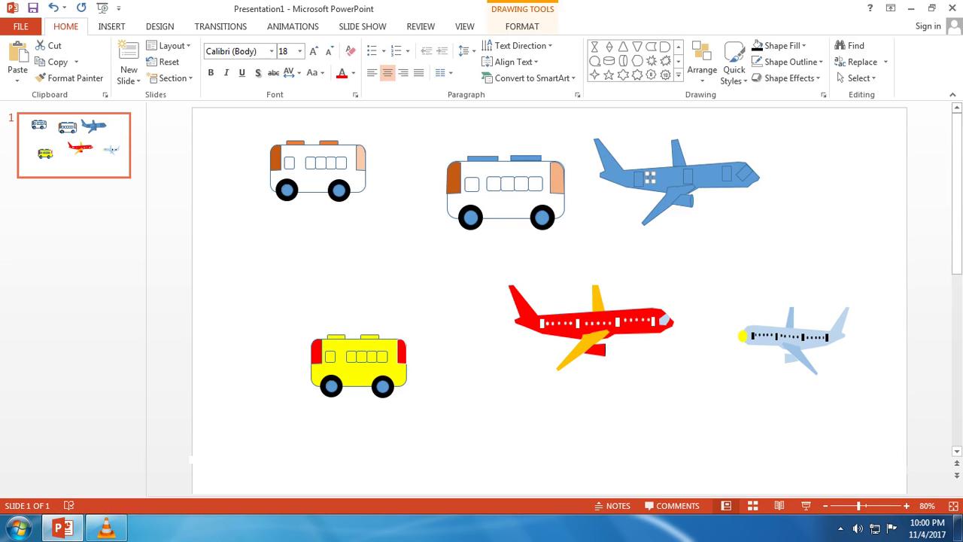
mouse_move(650, 178)
left_mouse_down()
mouse_move(675, 176)
mouse_move(645, 177)
left_mouse_up()
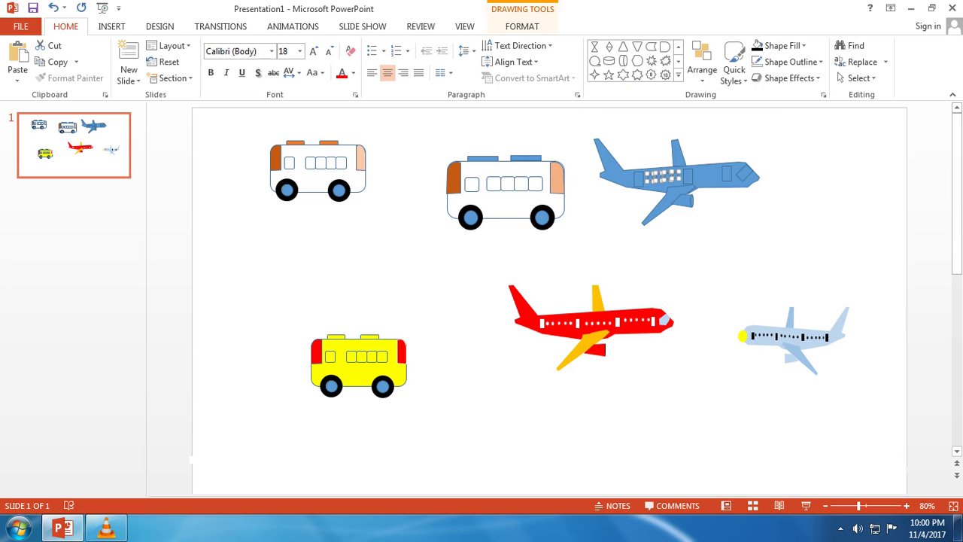
left_click_drag(682, 176, 719, 177)
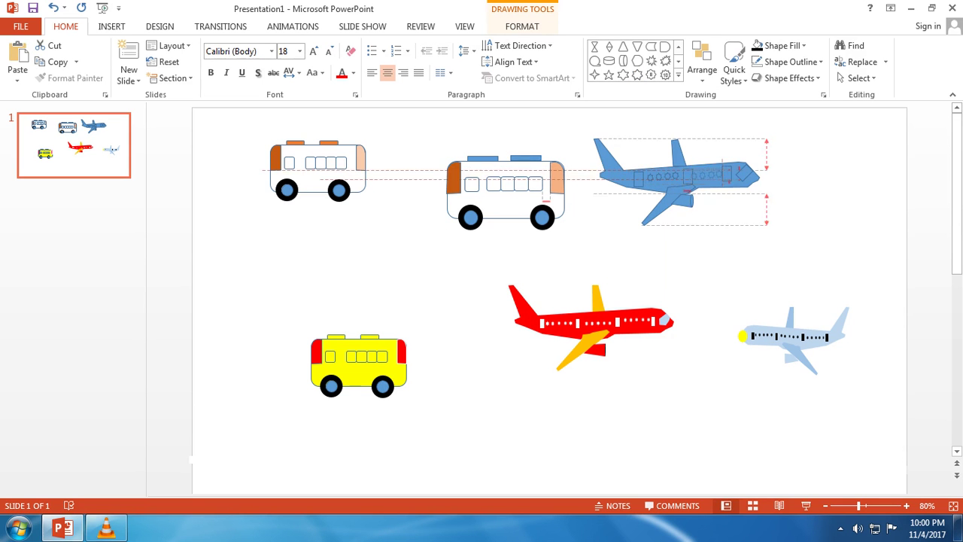
key("Escape")
left_click(678, 175)
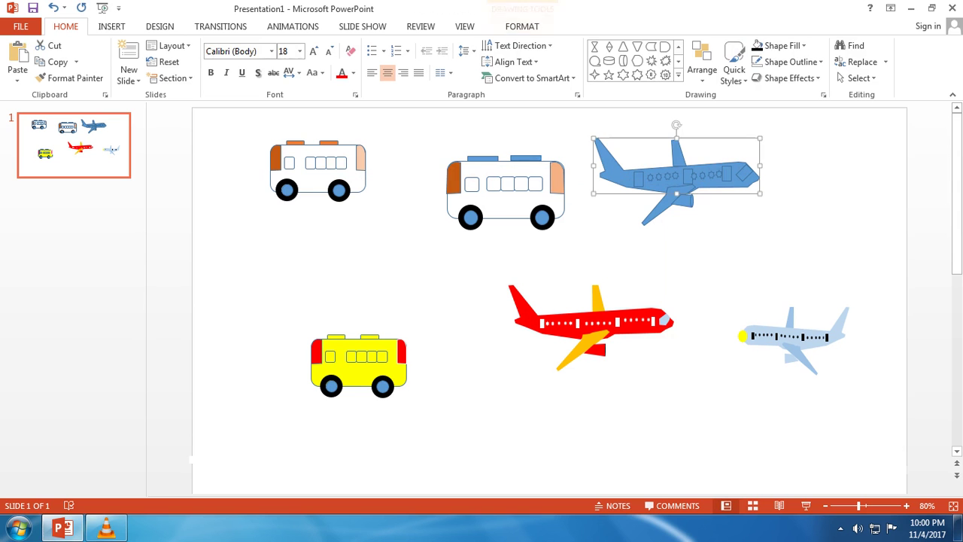
left_click(727, 173)
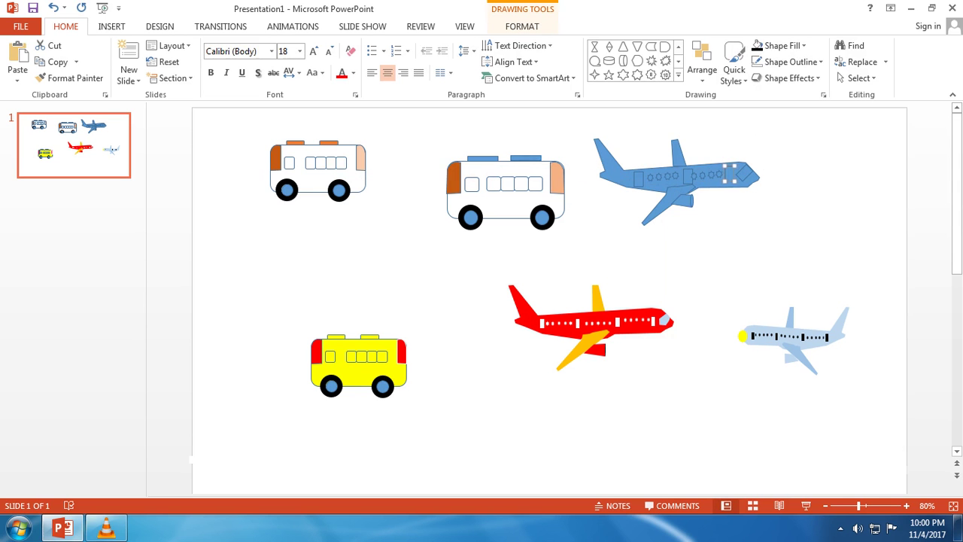
key("Escape")
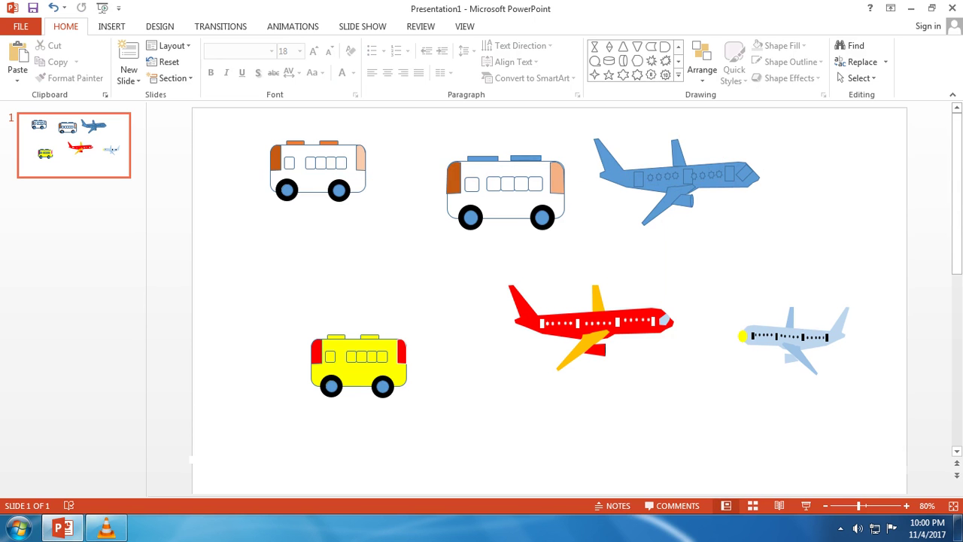
Fill the top-right airplane's body with red
left_click(678, 175)
left_click(783, 45)
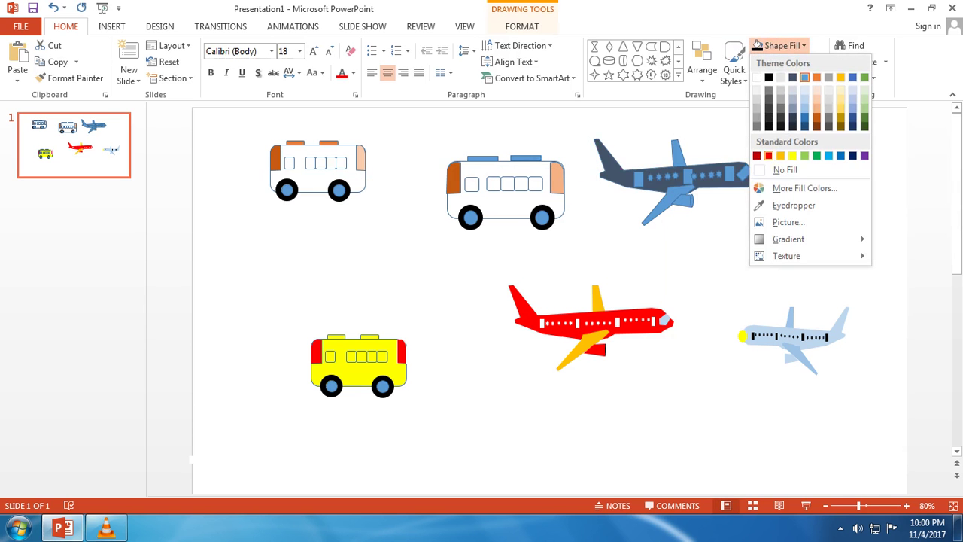
left_click(768, 155)
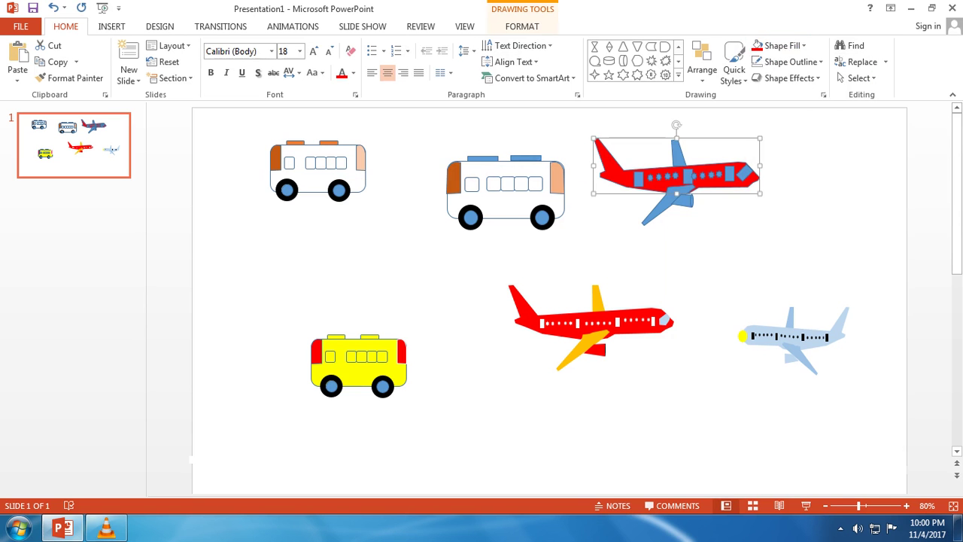
key("Escape")
Remove the outlines from every shape of the top-right plane
left_click_drag(572, 119, 822, 239)
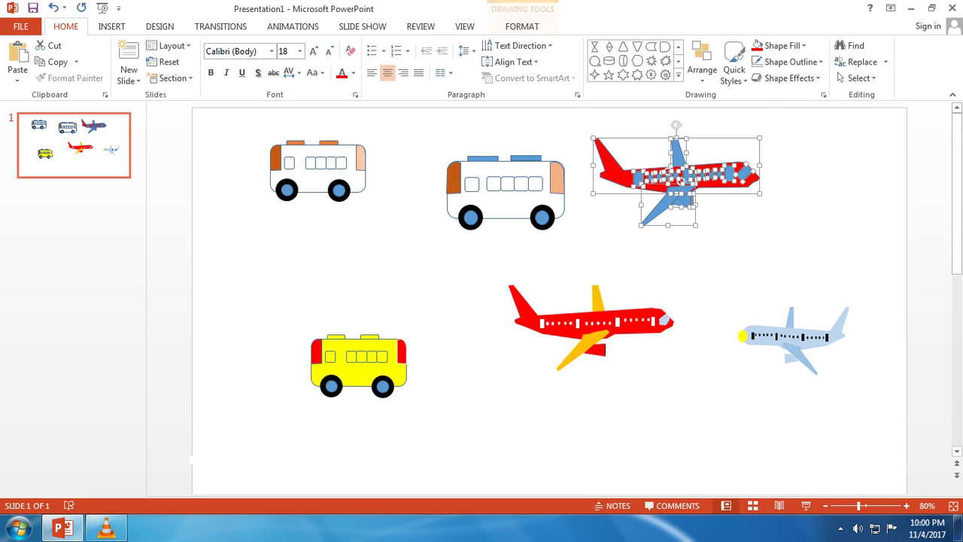
left_click(790, 62)
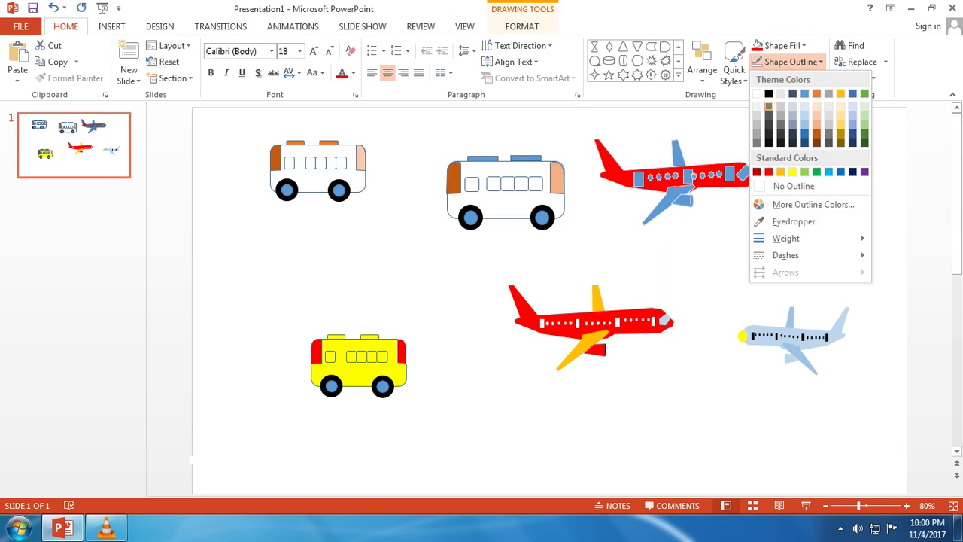
left_click(795, 186)
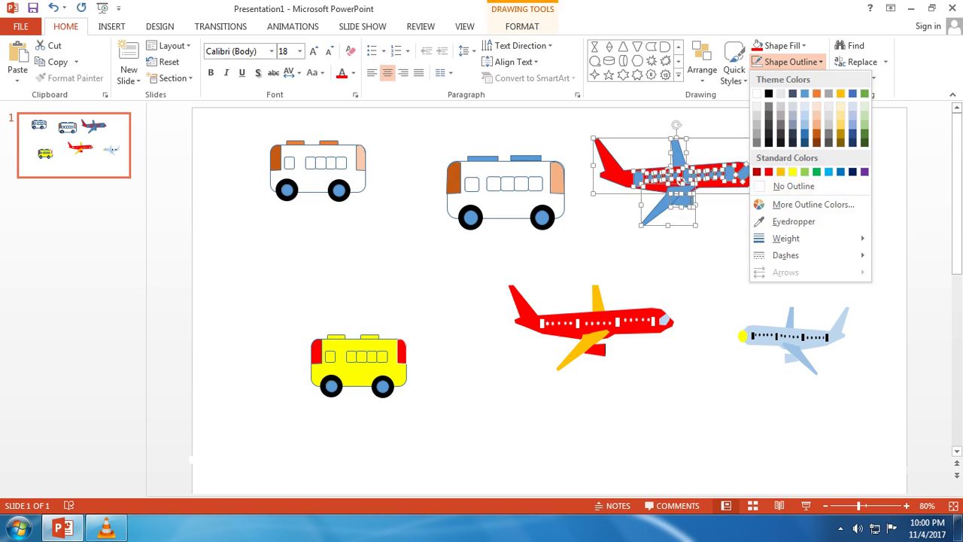
key("Escape")
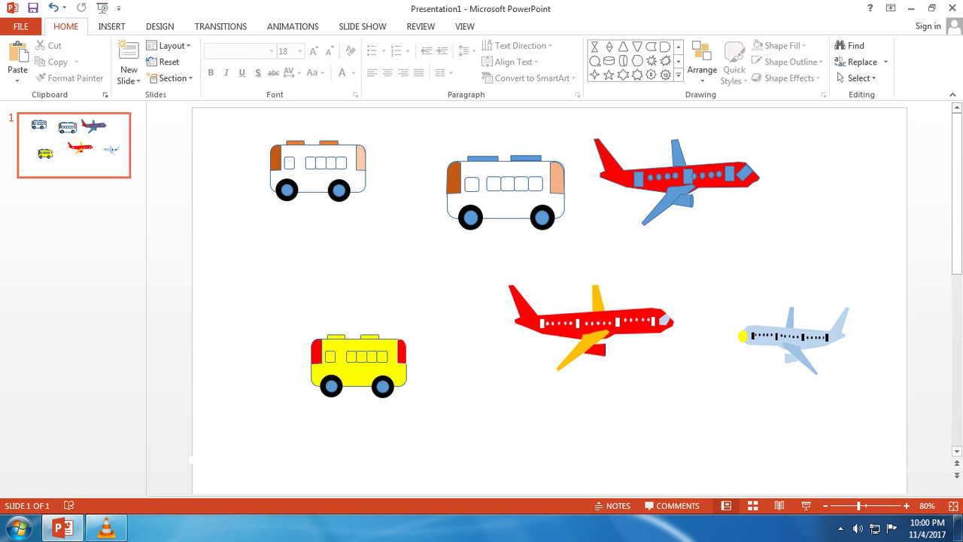
Fill the plane's lower wing with gold and the small wing beneath it with red
left_click(664, 202)
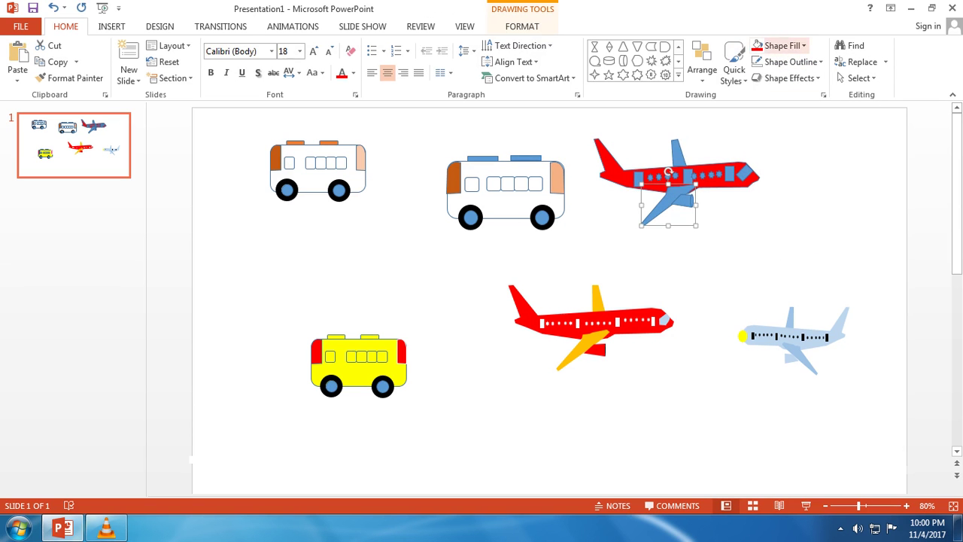
left_click(781, 46)
left_click(781, 155)
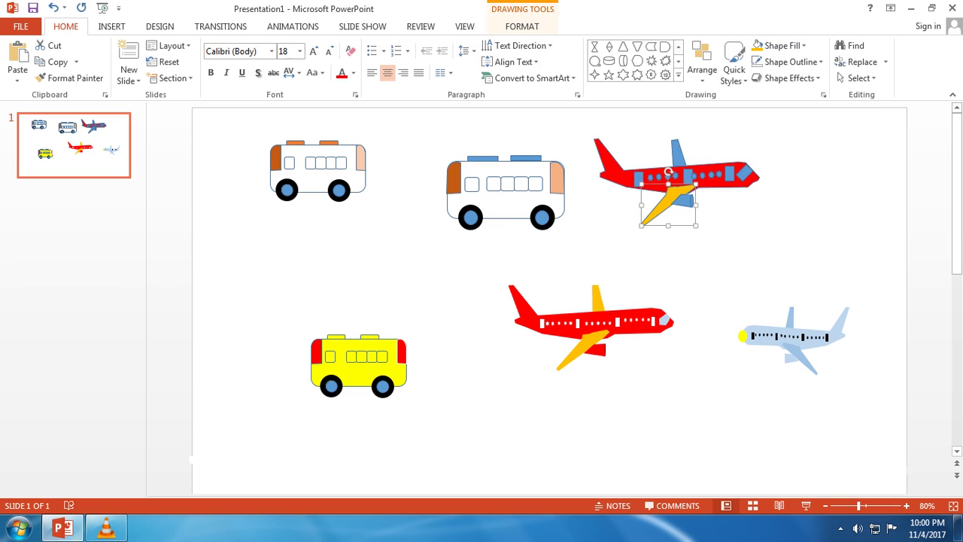
left_click(681, 200)
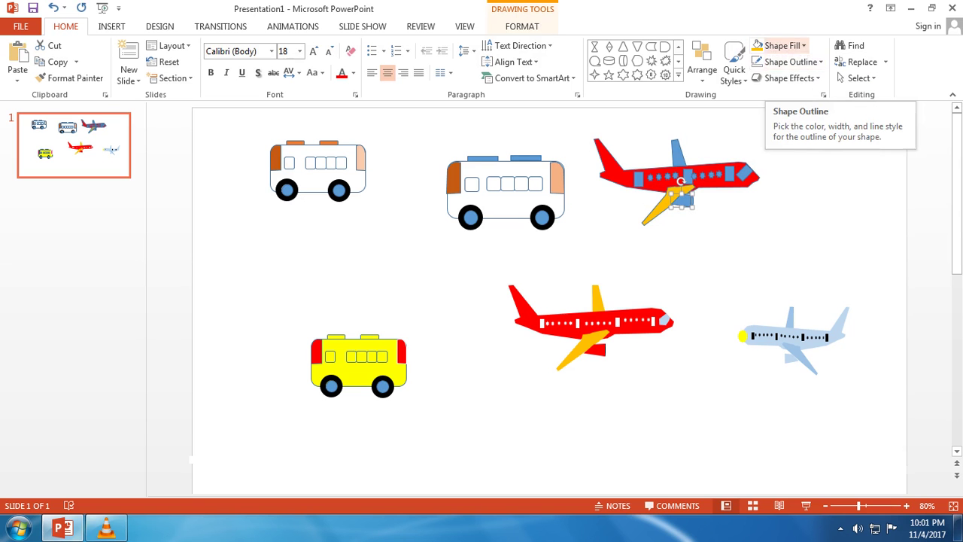
left_click(781, 45)
left_click(768, 156)
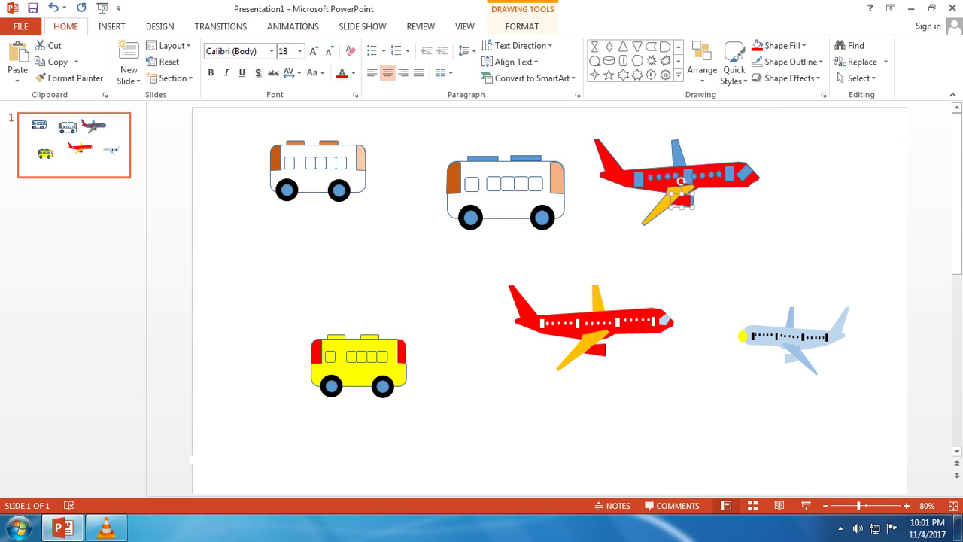
key("Escape")
Fill the plane's tail fin with orange
left_click(686, 200)
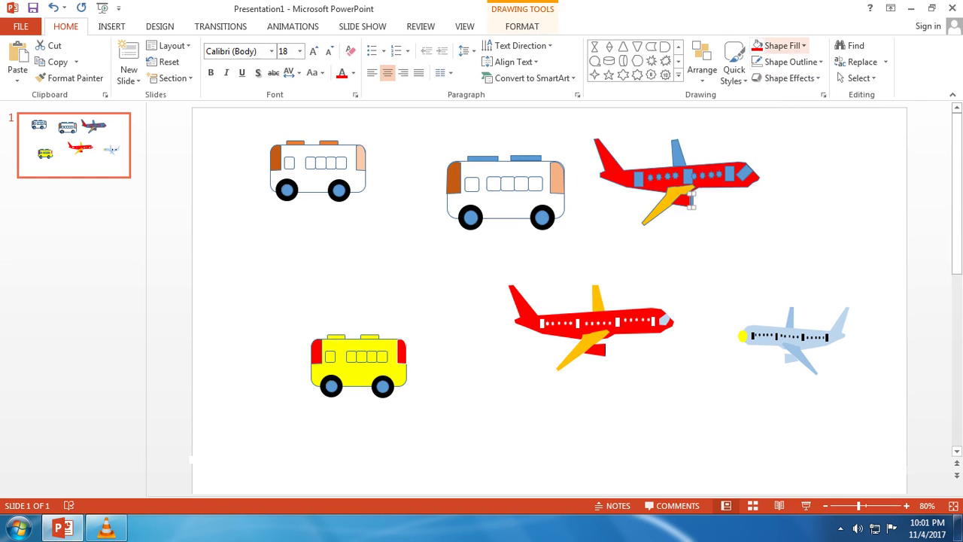
left_click(782, 45)
key("Escape")
key("Escape")
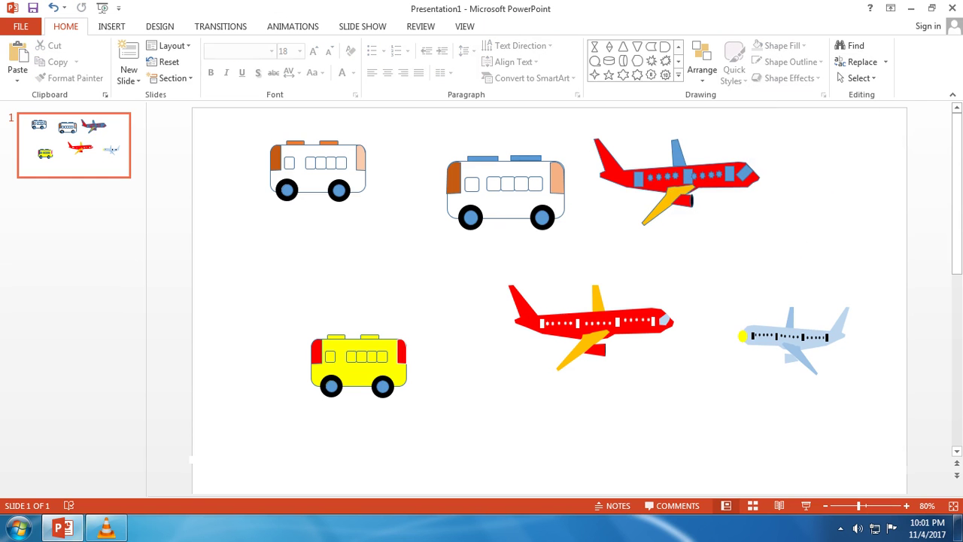
left_click(677, 153)
left_click(782, 45)
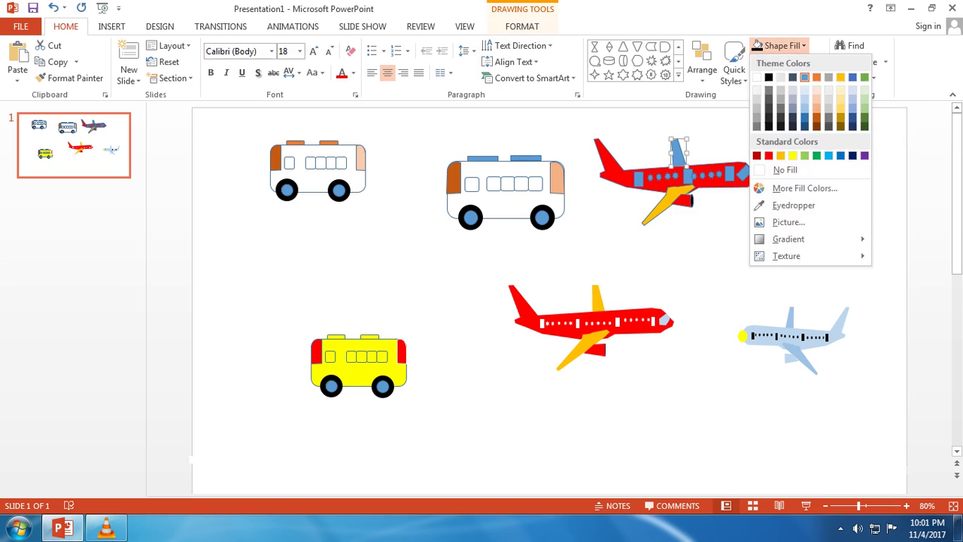
left_click(781, 155)
key("Escape")
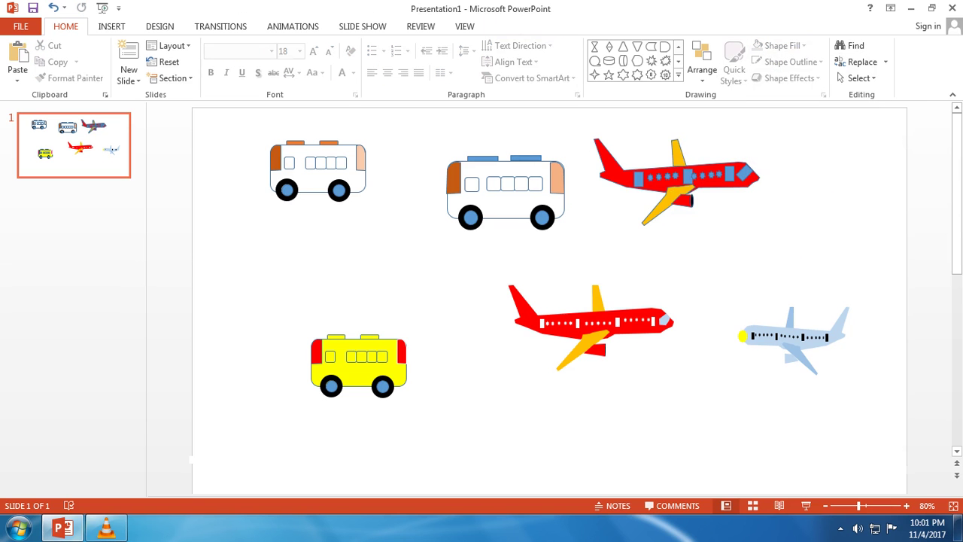
Fill the plane's left group of windows with white
left_click(638, 178)
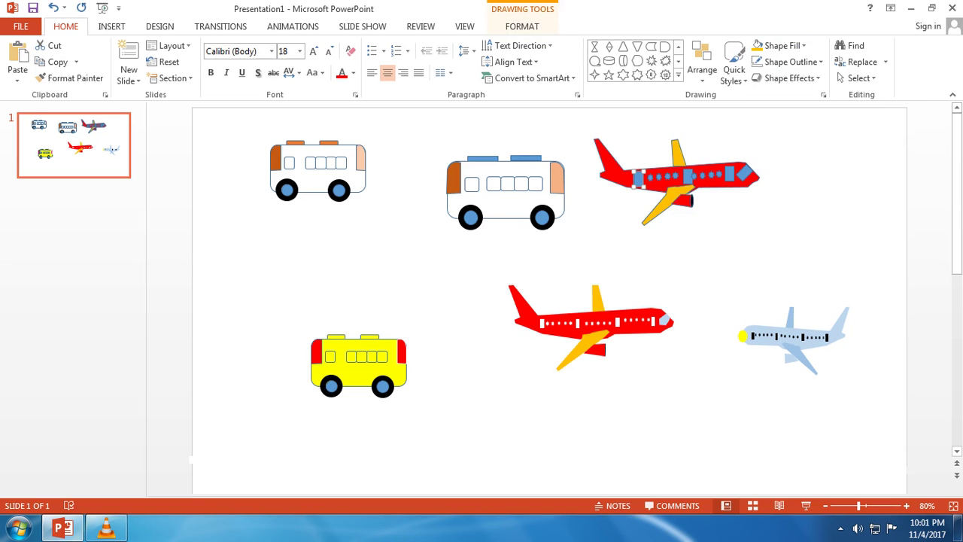
left_click(650, 176, "shift")
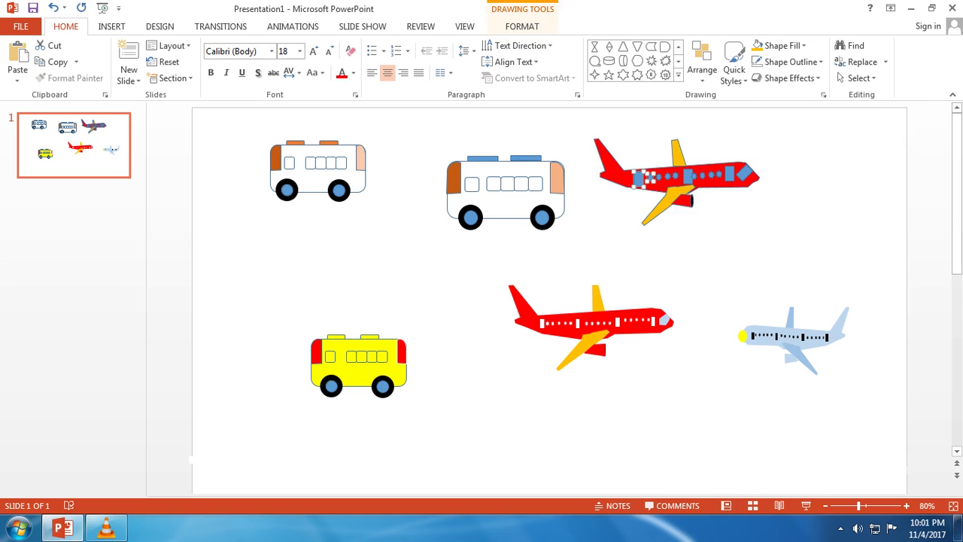
left_click(660, 176, "shift")
left_click(668, 176, "shift")
left_click_drag(632, 155, 704, 190)
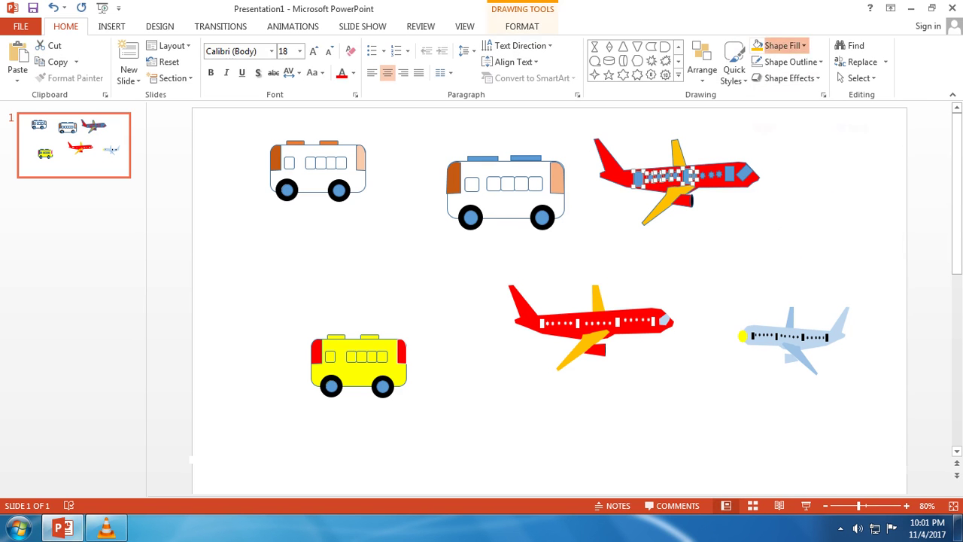
left_click(783, 45)
left_click(757, 76)
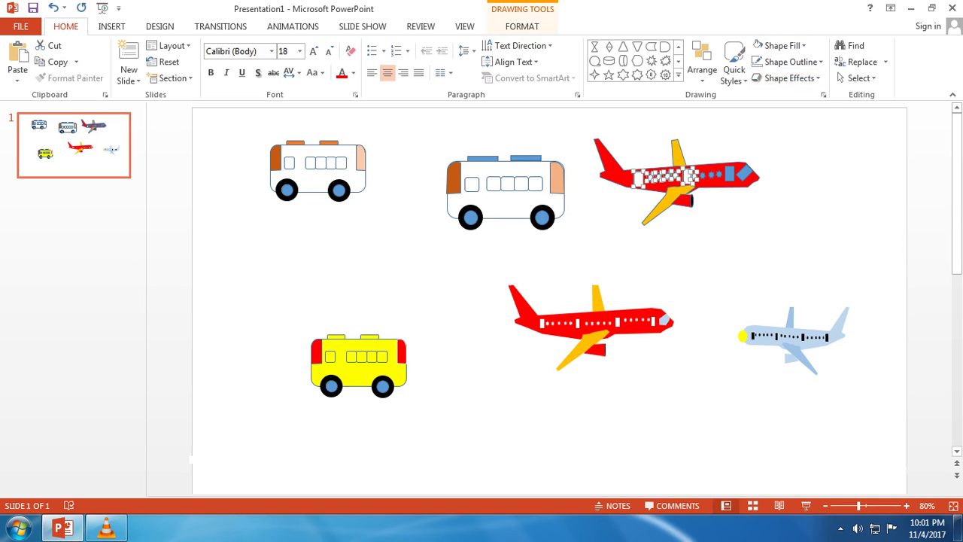
key("Escape")
Fill the plane's right-hand windows with white and select the cockpit window
left_click_drag(693, 144, 742, 195)
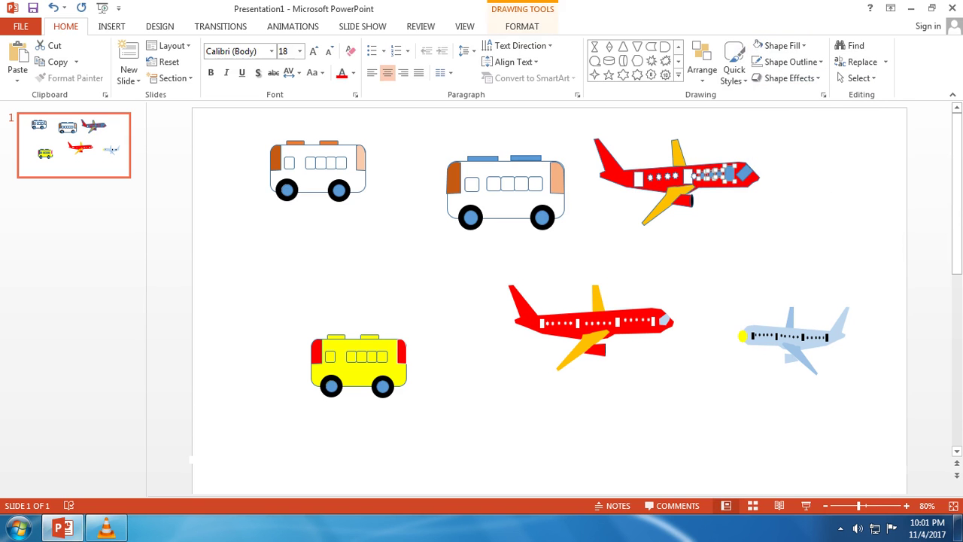
left_click(759, 45)
key("Escape")
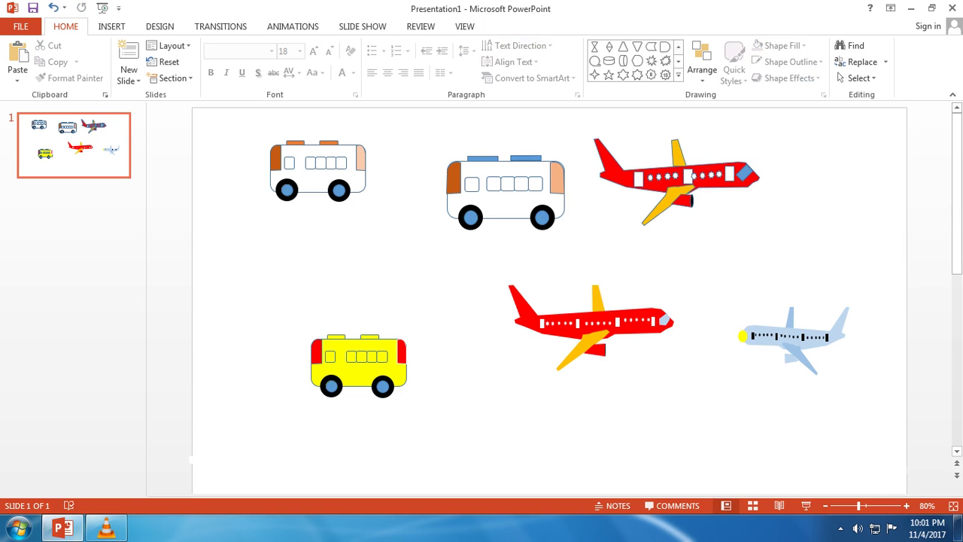
left_click_drag(735, 143, 757, 192)
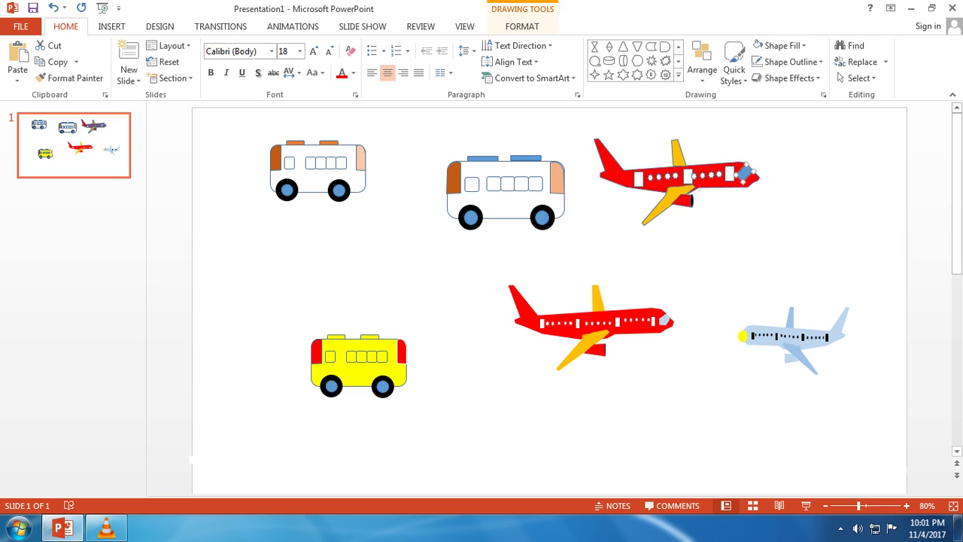
left_click(783, 46)
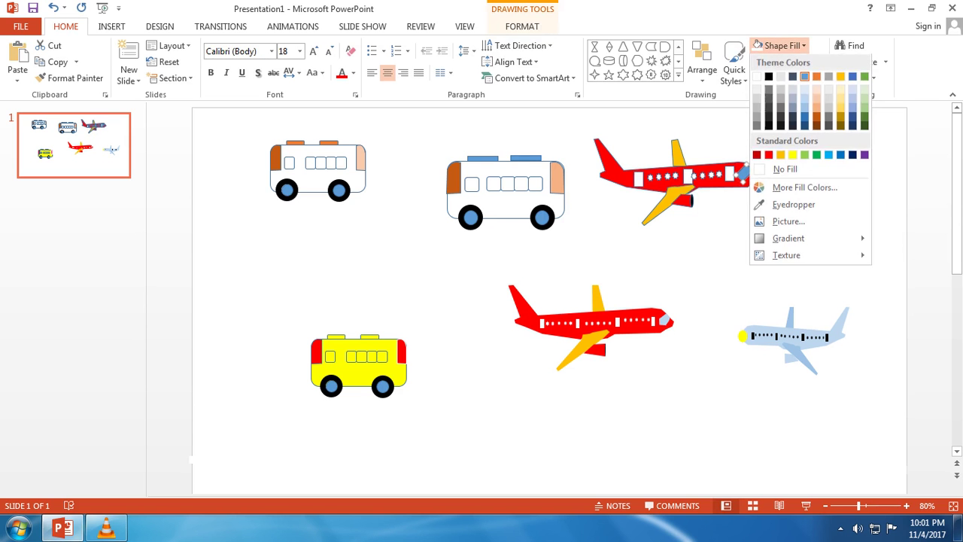
key("Escape")
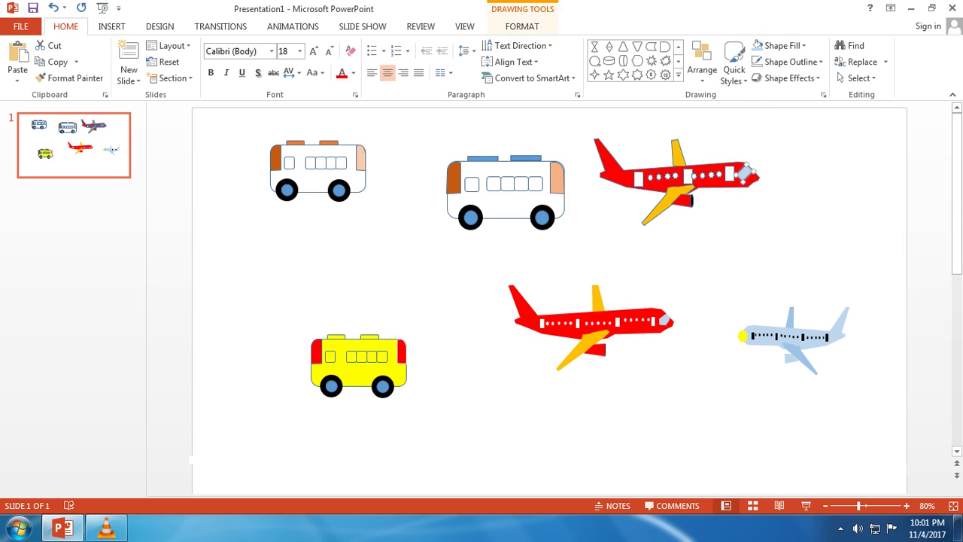
key("Escape")
Remove the upper plane's outlines, then delete it along with the upper-middle bus
left_click_drag(577, 119, 801, 241)
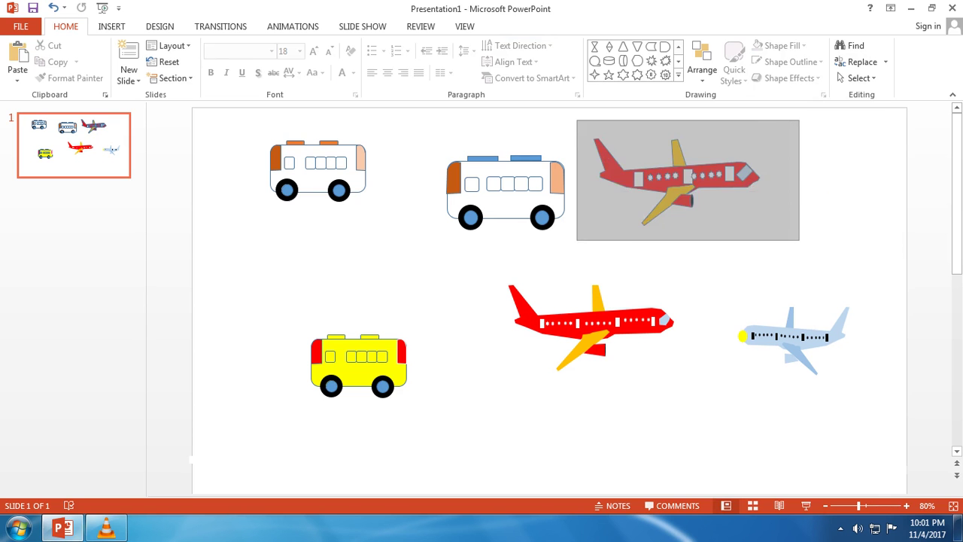
left_click(791, 61)
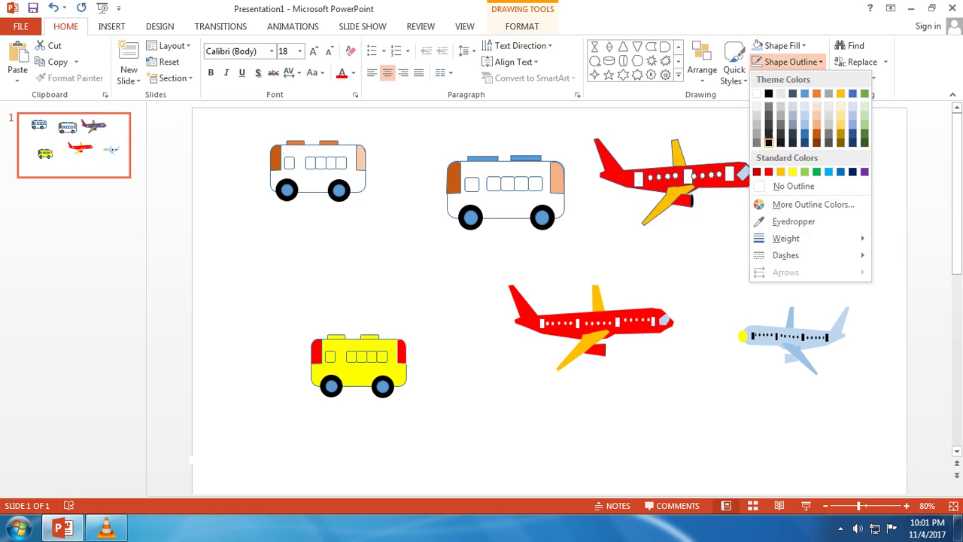
left_click(794, 186)
key("Escape")
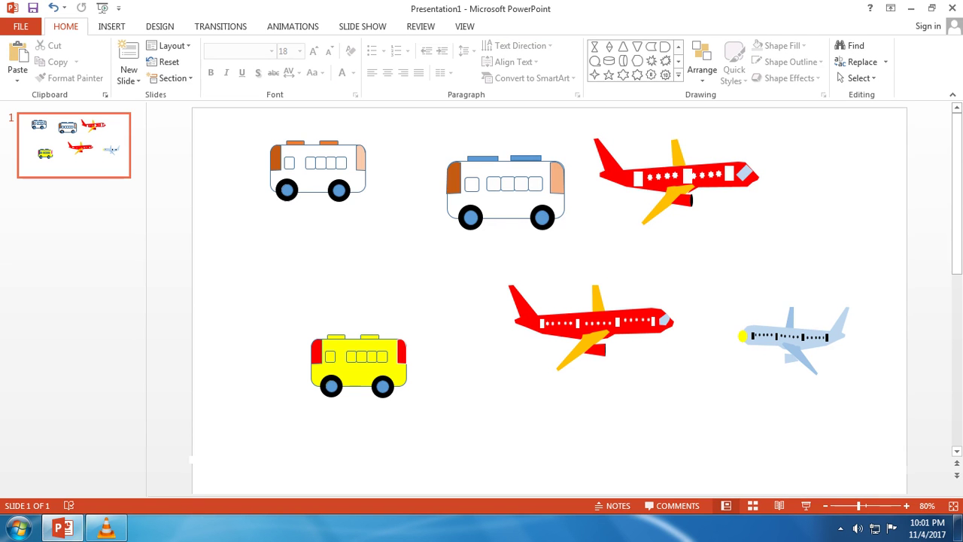
left_click_drag(415, 128, 785, 243)
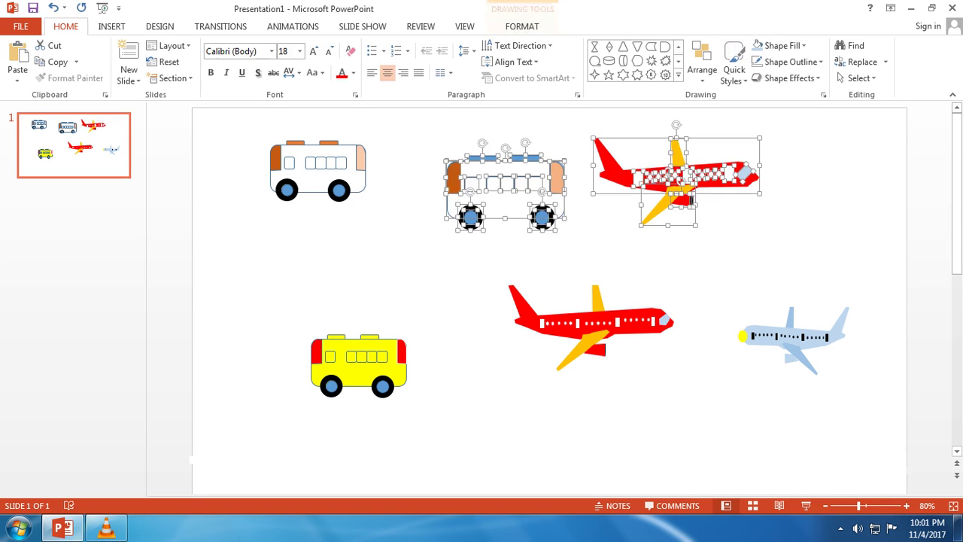
key("Delete")
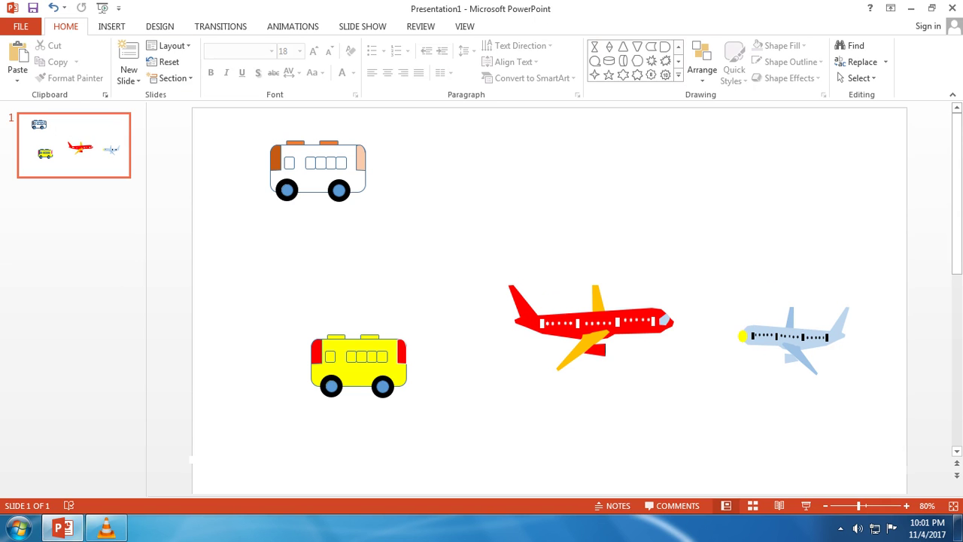
Insert a text box near the top centre of the slide with 24 pt text
left_click(678, 74)
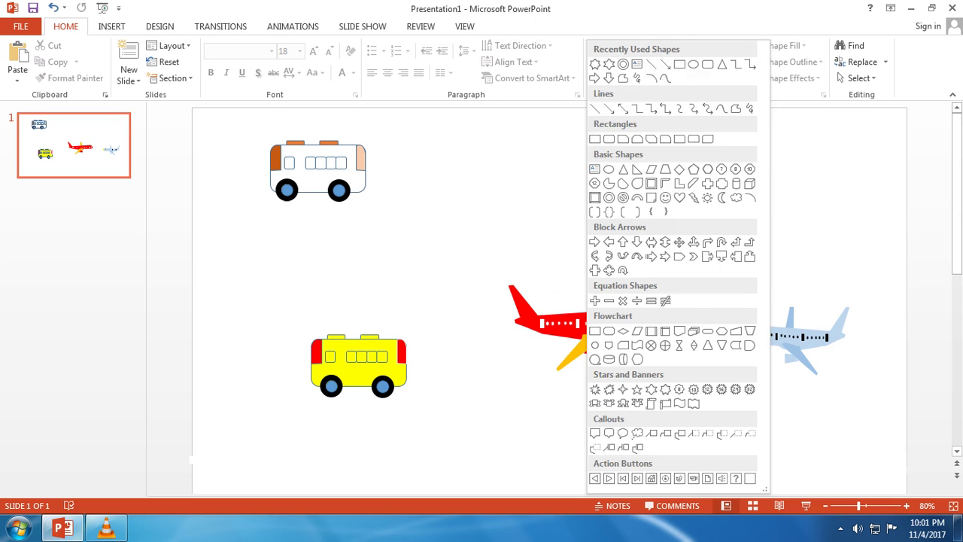
left_click(594, 168)
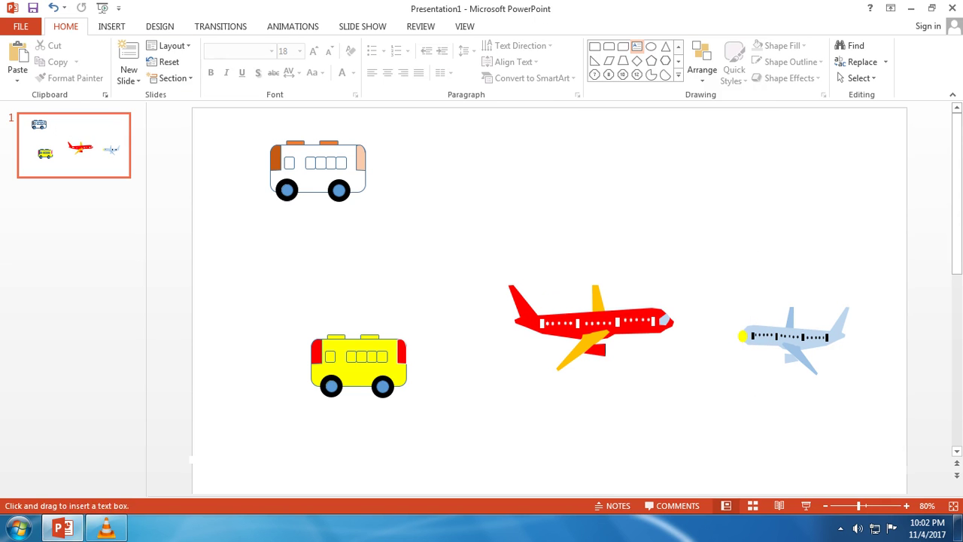
left_click(497, 179)
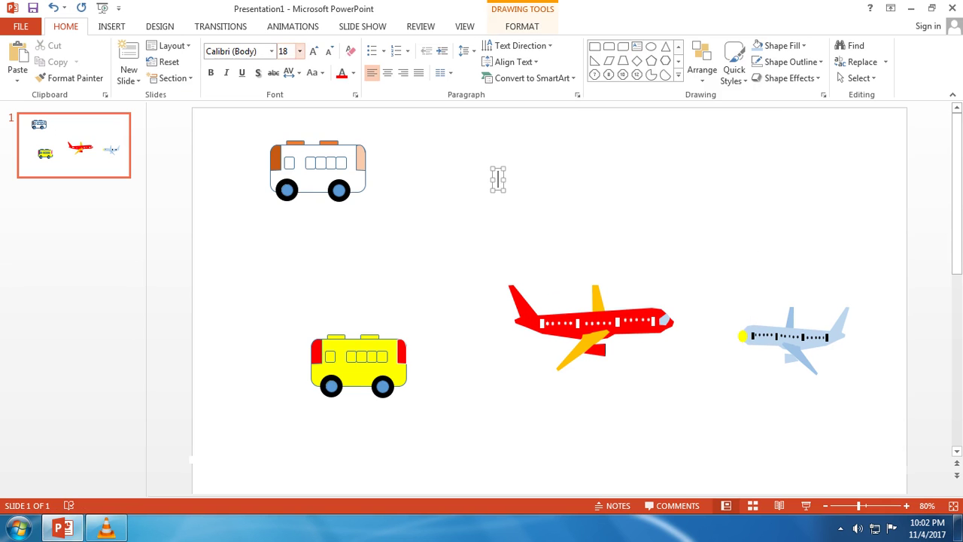
left_click(299, 51)
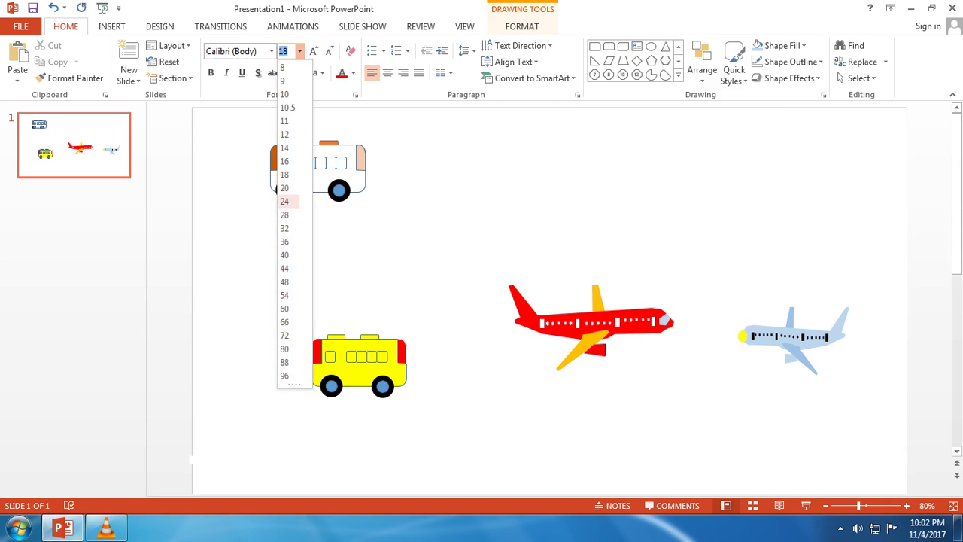
left_click(285, 201)
Type 'As I said that my basic objective is to show you Animated image of City Traffic. Let's try that.'
type("As")
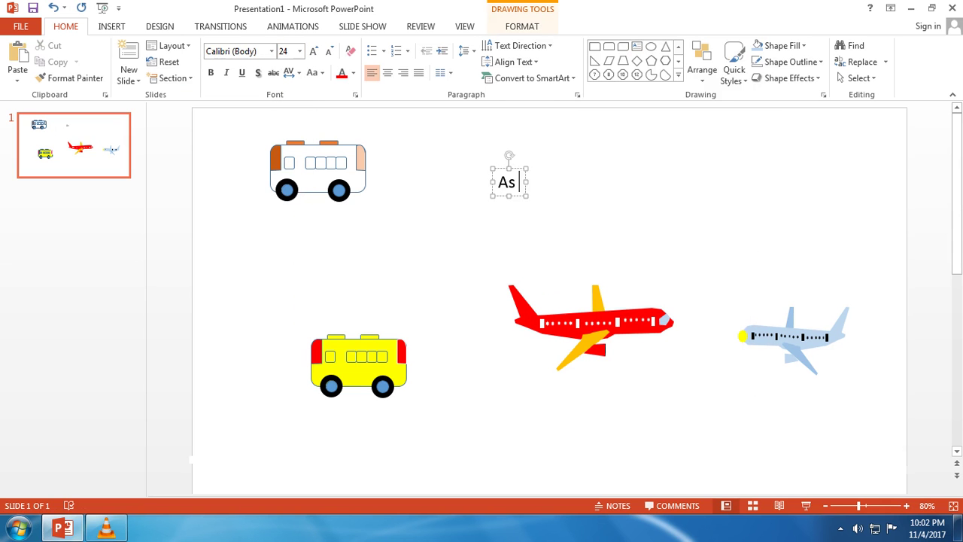
type(" I tol")
type("d")
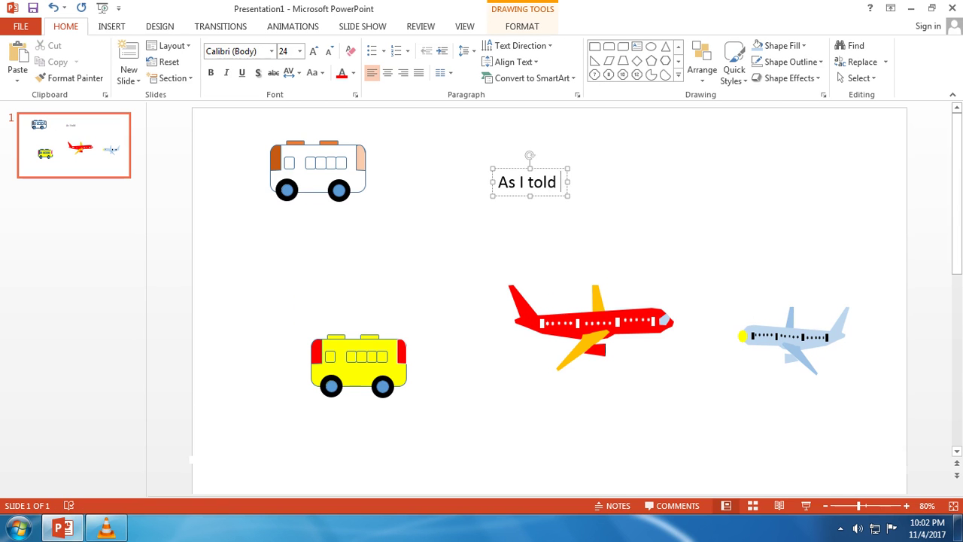
type(" that m")
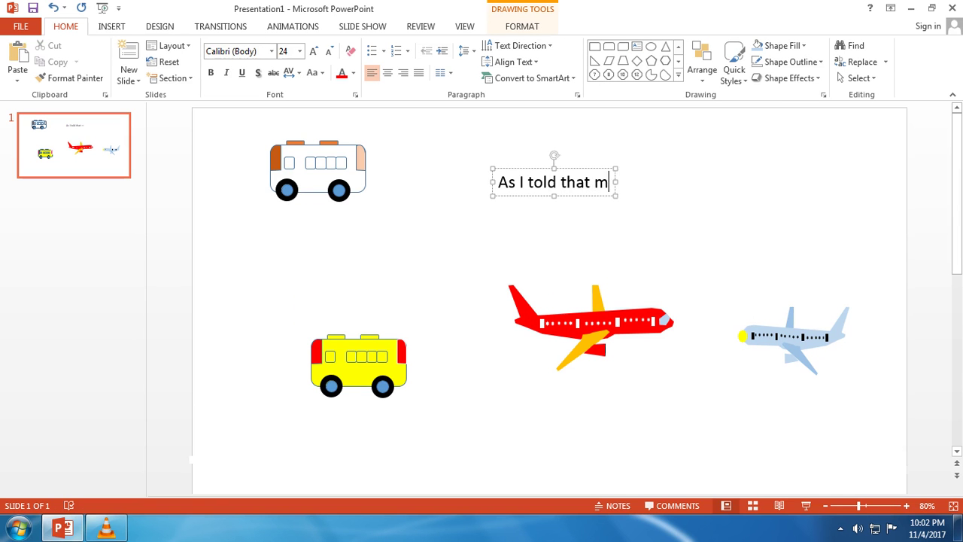
type("y basic o")
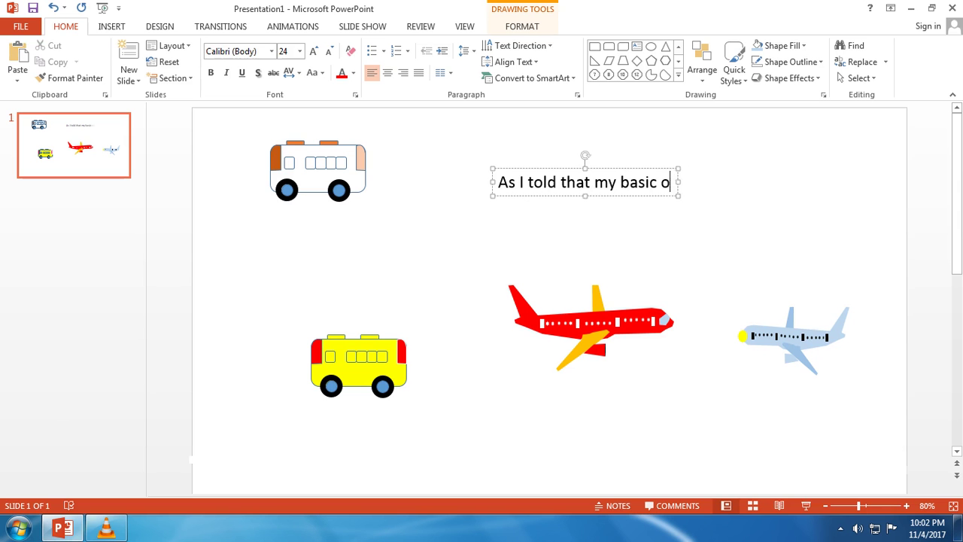
type("bjective is")
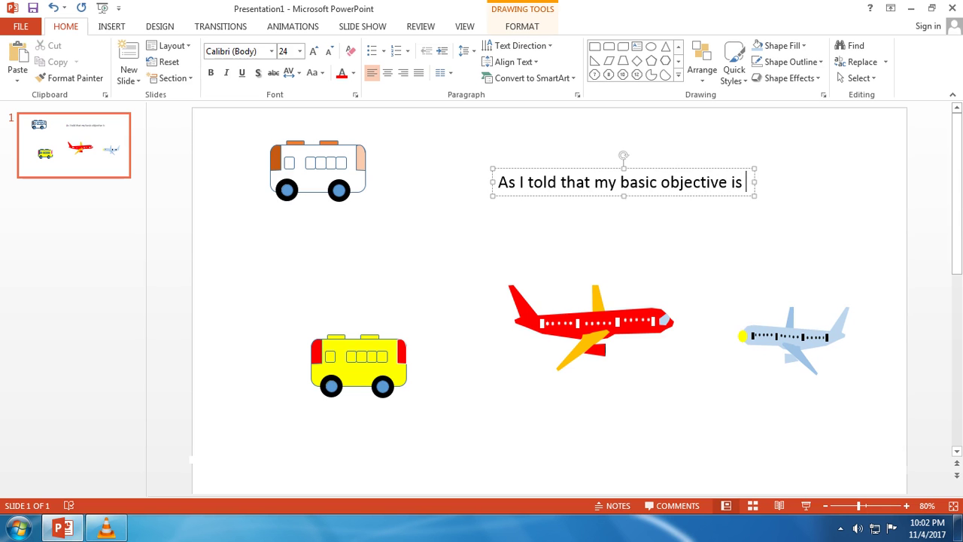
type(" to show yo")
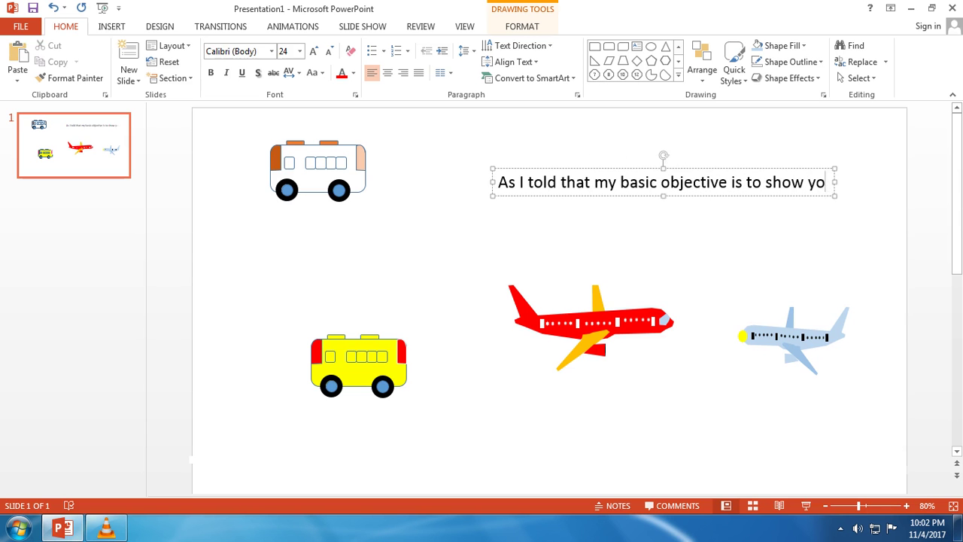
type("u")
key("Return")
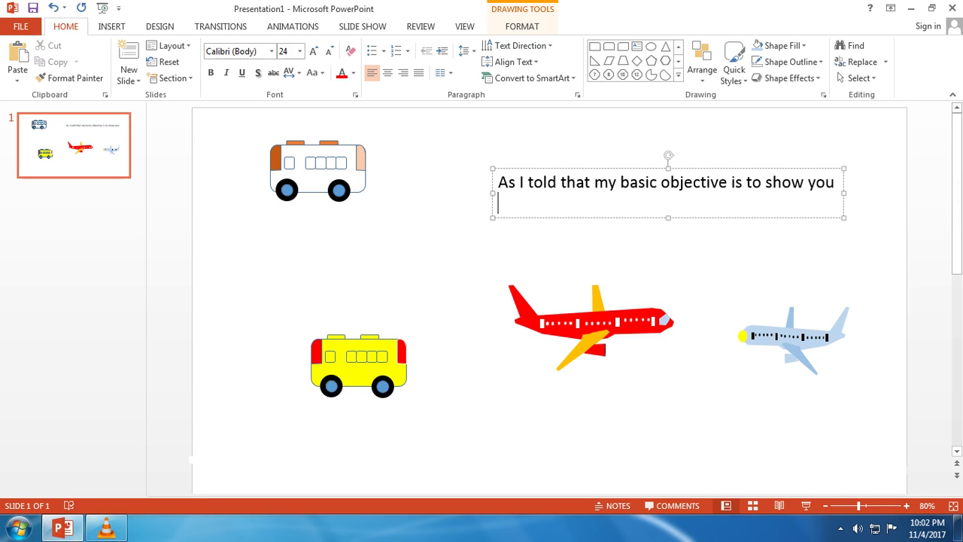
type("asic objective is to show you Animated ")
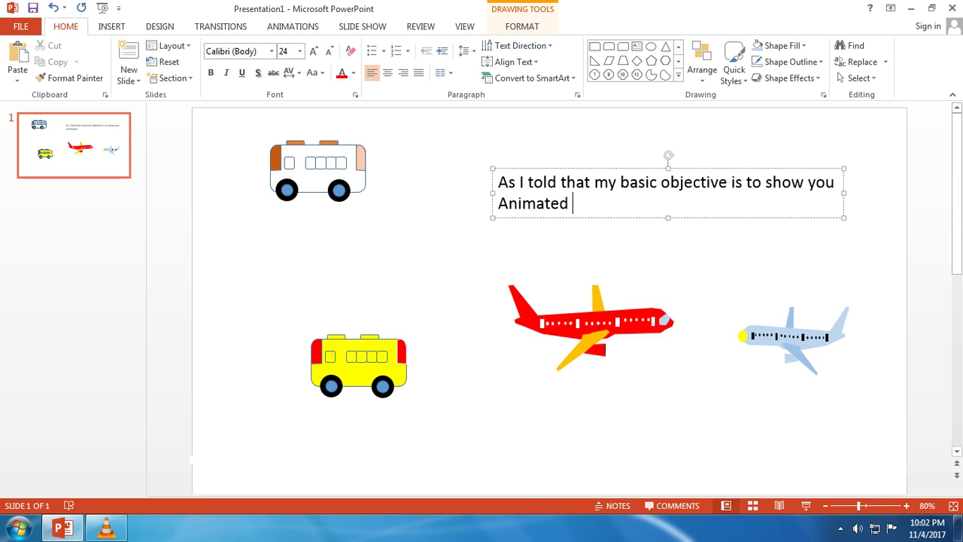
type("image of")
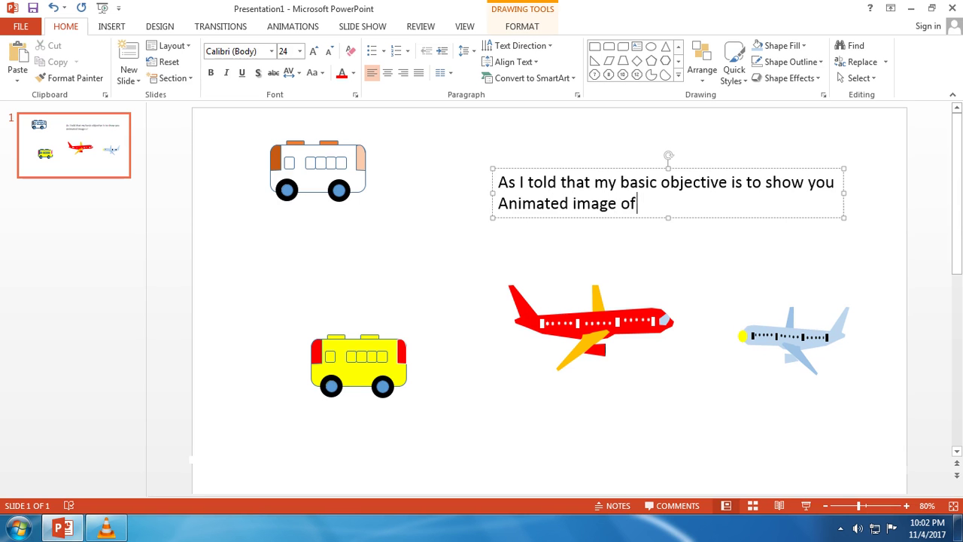
type(" City Tr")
type("affic.")
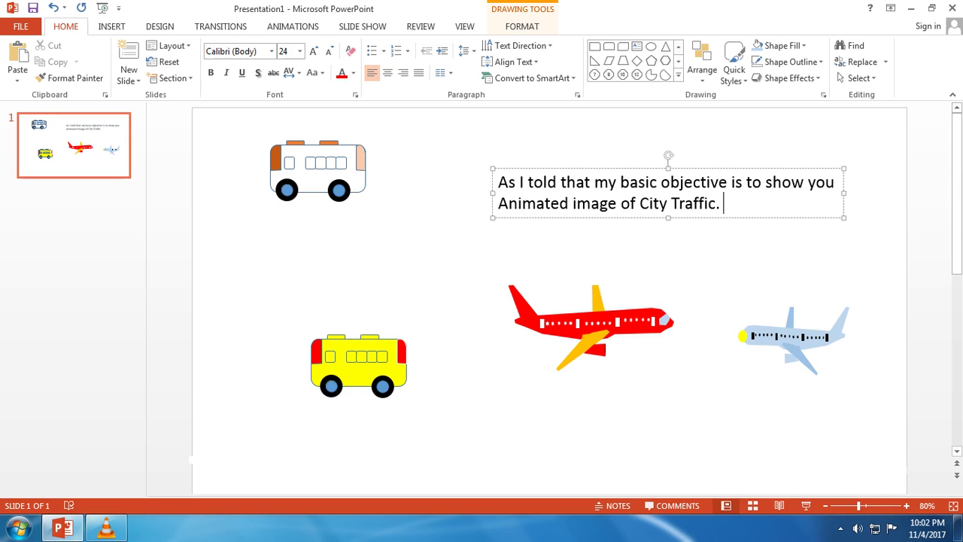
type(" Lets")
key("BackSpace")
type("'s")
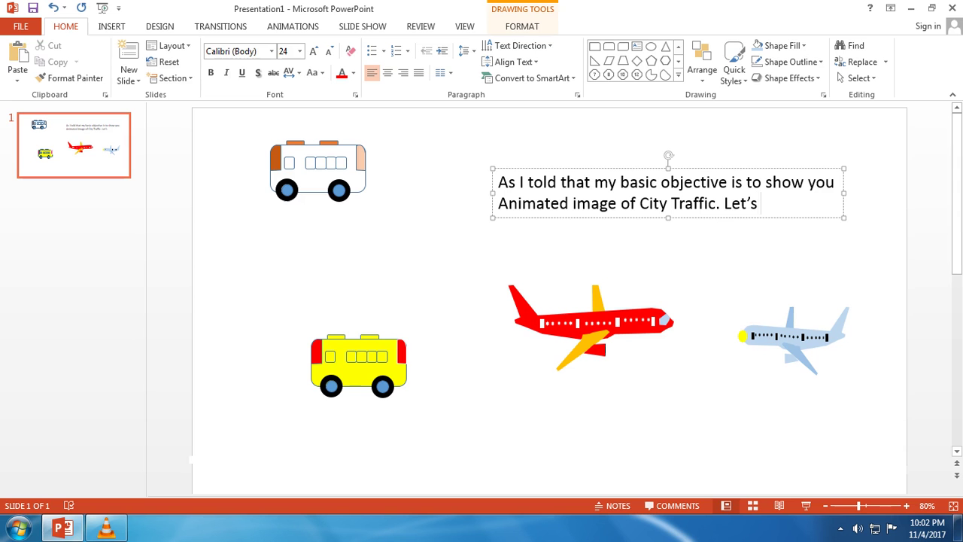
type(" t")
type("ry that.")
key("Return")
Add the line 'Prior to that I need to design road through which Buses will be plyed.'
type("Prior ")
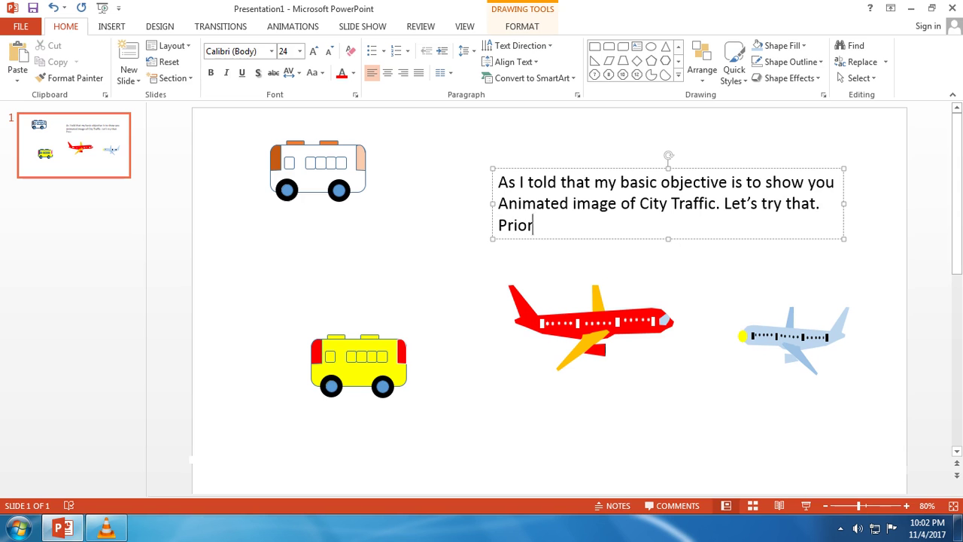
type("to that")
type(" I need to")
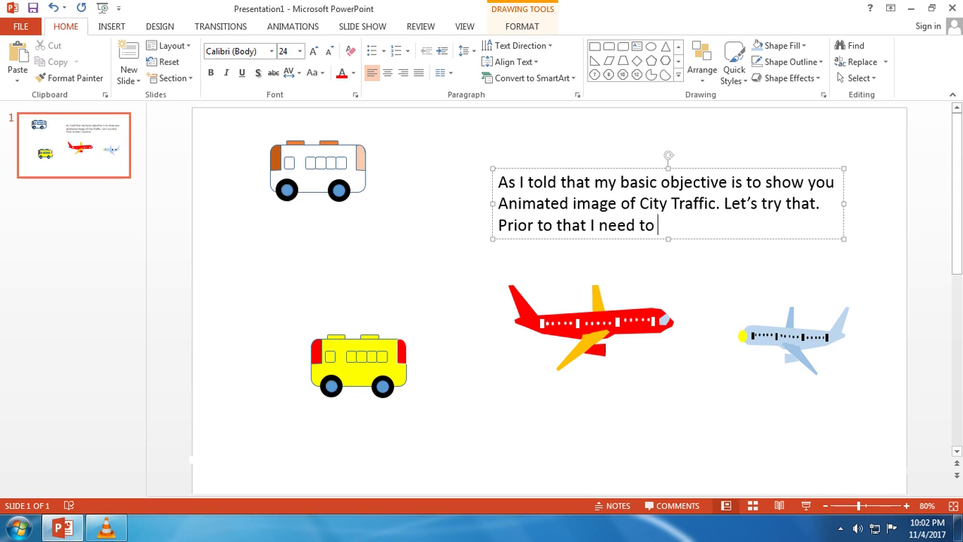
type(" design ")
type("road")
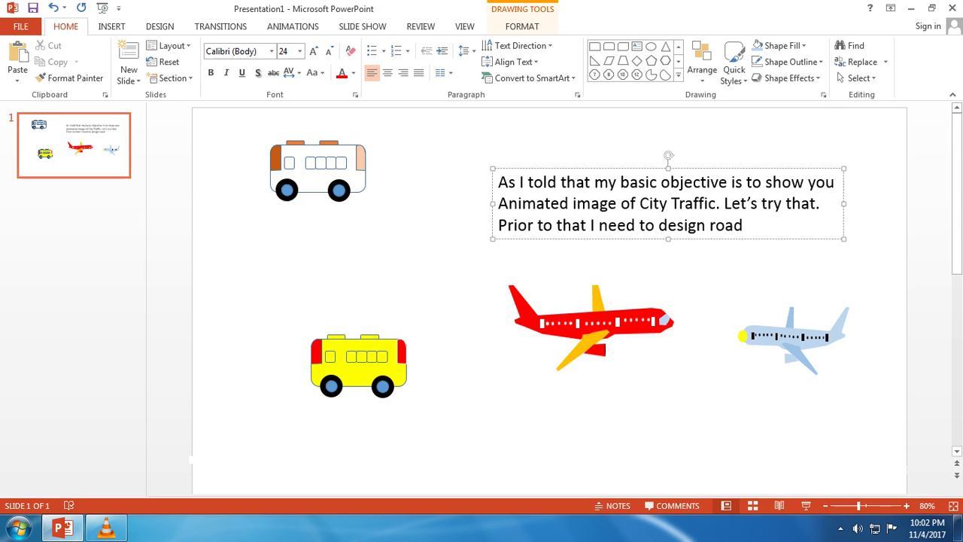
type(" wh")
key("BackSpace")
key("BackSpace")
type("on")
type(" which")
key("BackSpace")
key("BackSpace")
key("BackSpace")
key("BackSpace")
key("BackSpace")
key("BackSpace")
key("BackSpace")
type("thr")
type("ough whic")
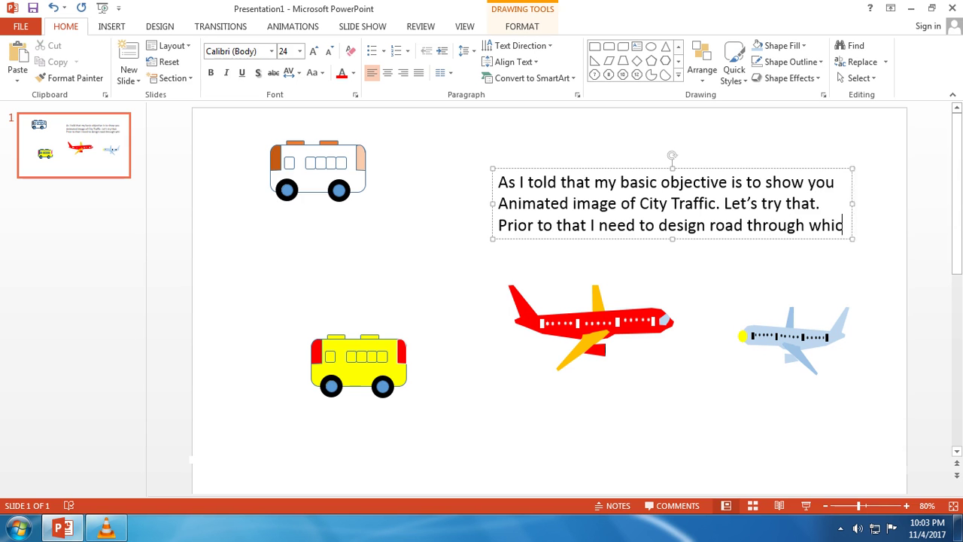
type("h buses")
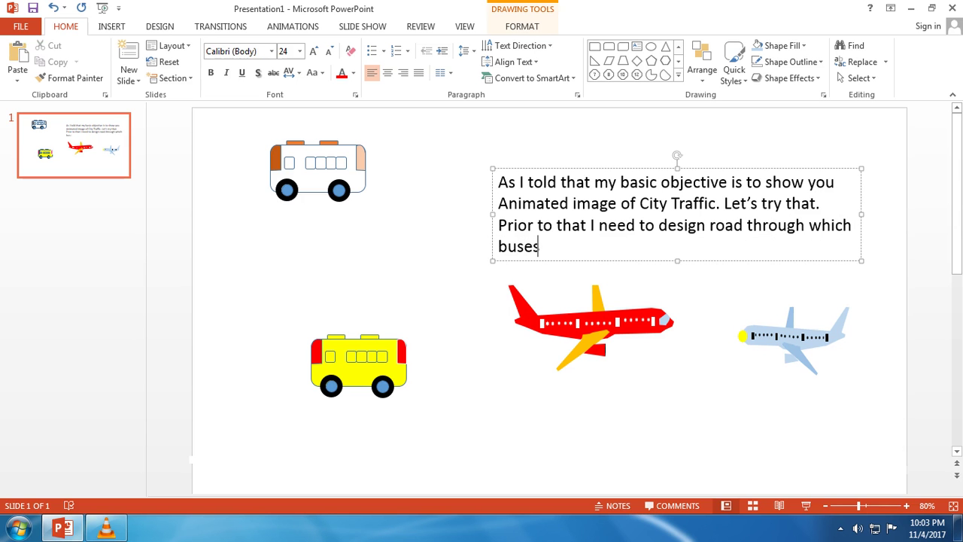
key("BackSpace")
key("BackSpace")
key("BackSpace")
type("Buses will be ")
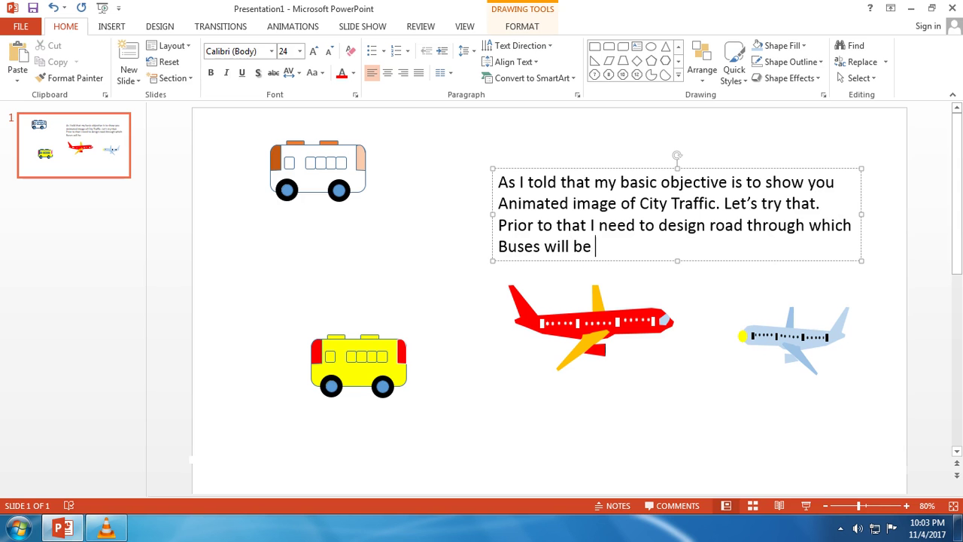
type("ply")
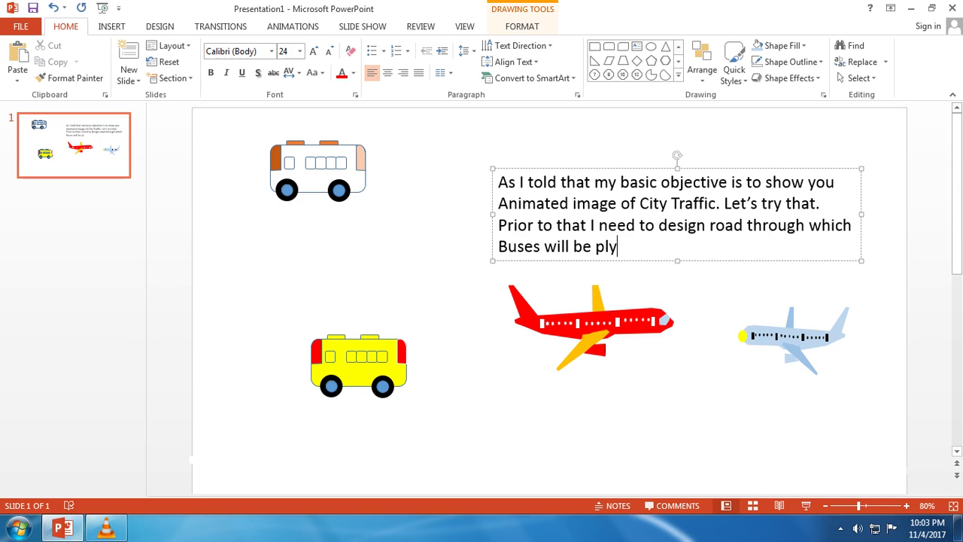
type("ed.")
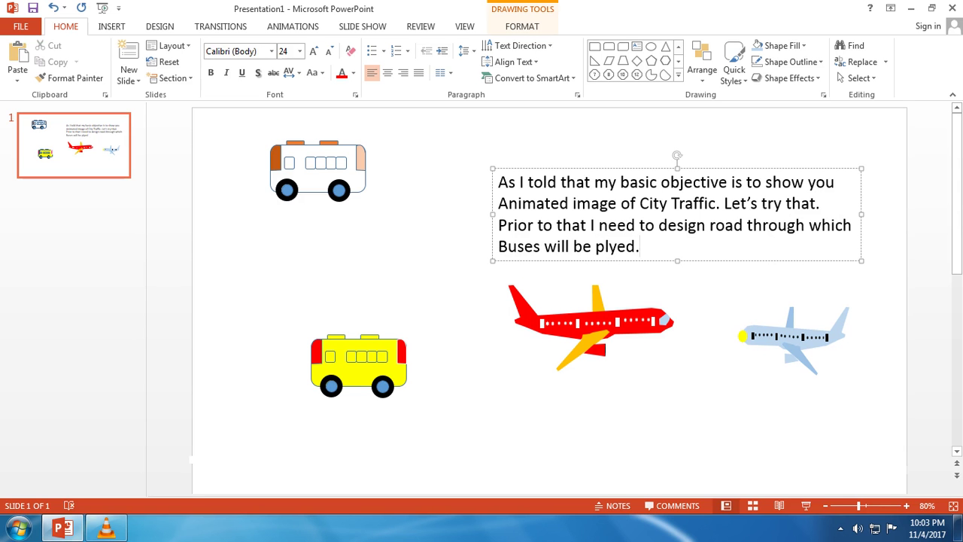
Correct 'plyed' to 'played' using the spelling suggestions
left_click(546, 459)
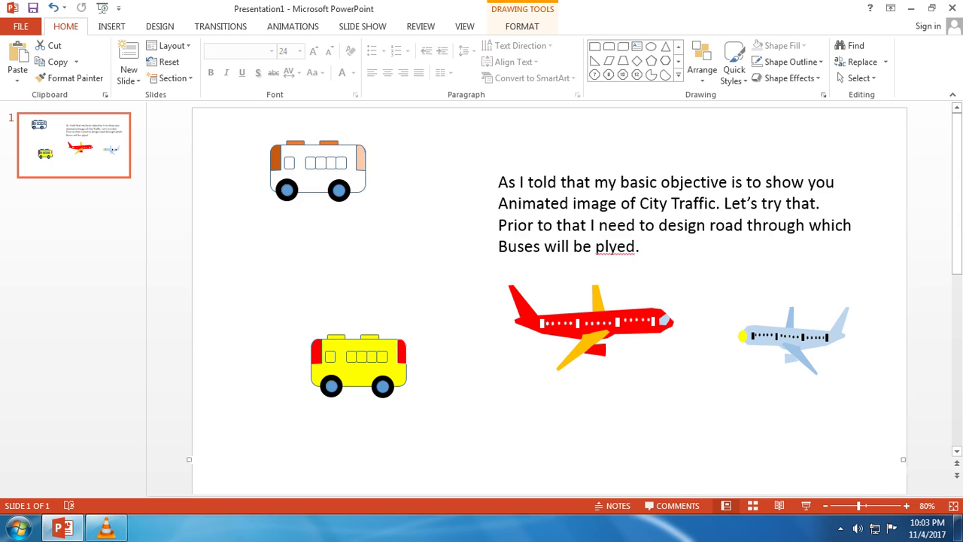
left_click(615, 246)
right_click(623, 247)
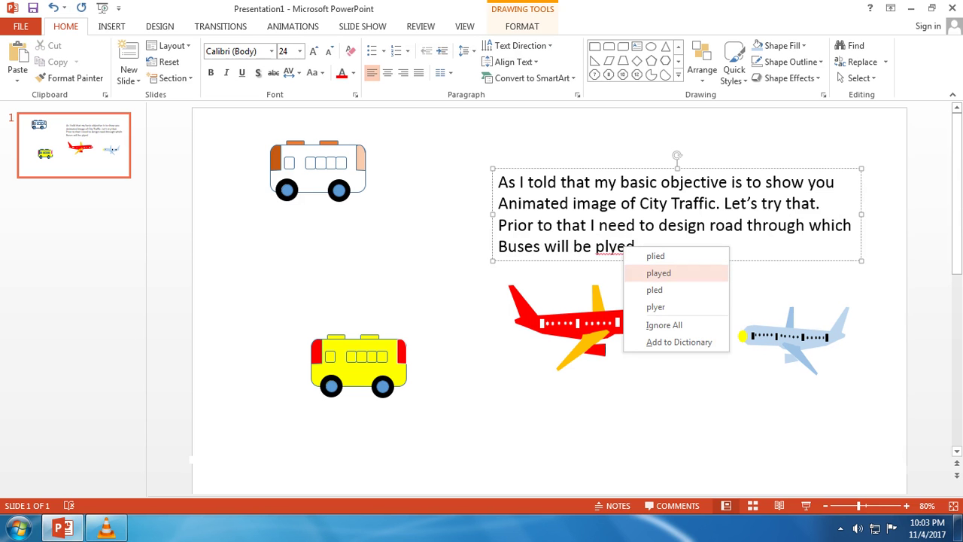
left_click(658, 273)
Delete the paragraph text box and move the white bus down above the yellow bus
key("Escape")
key("Escape")
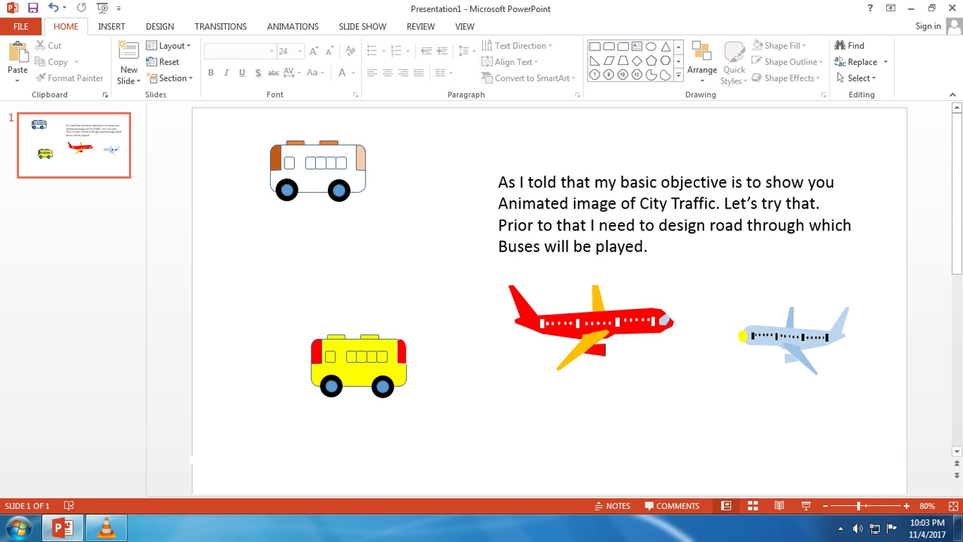
left_click(620, 182)
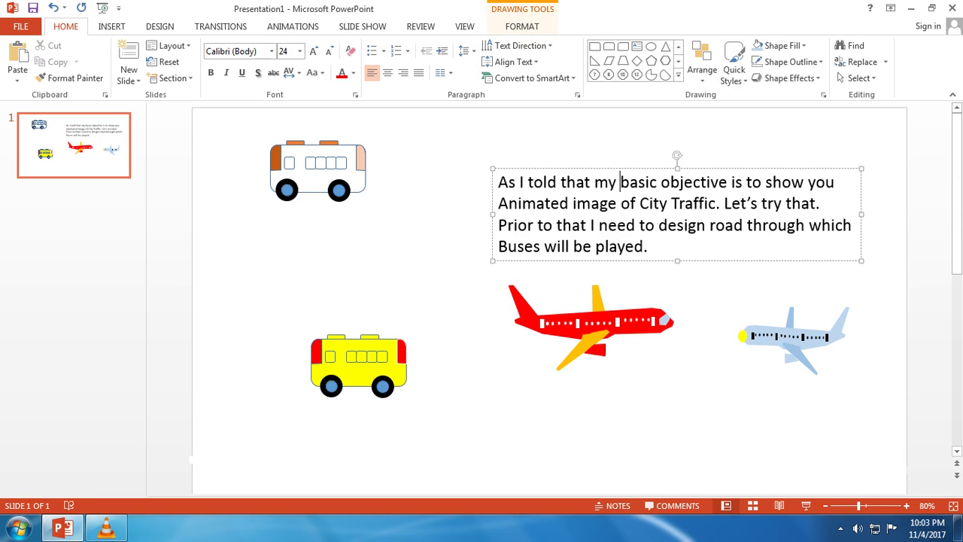
key("Escape")
key("Delete")
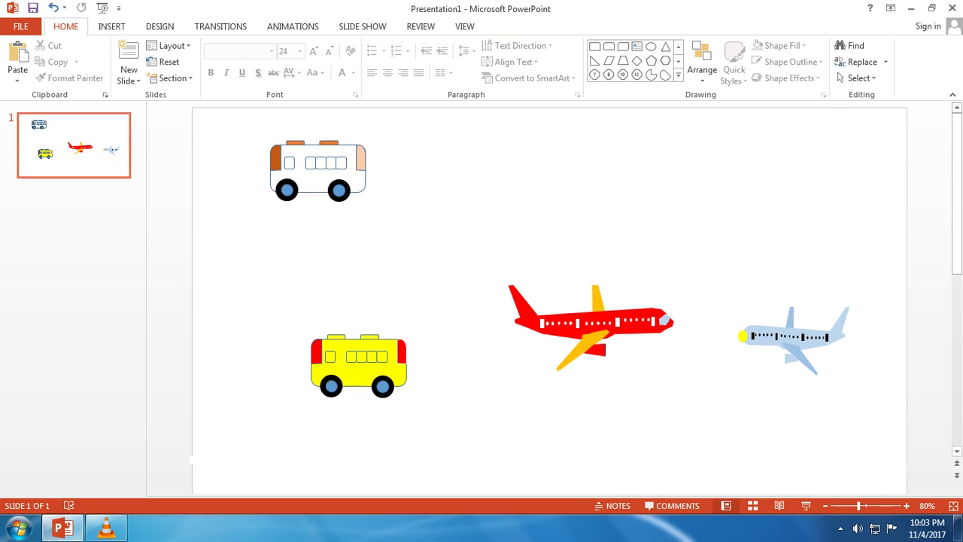
left_click_drag(241, 128, 381, 220)
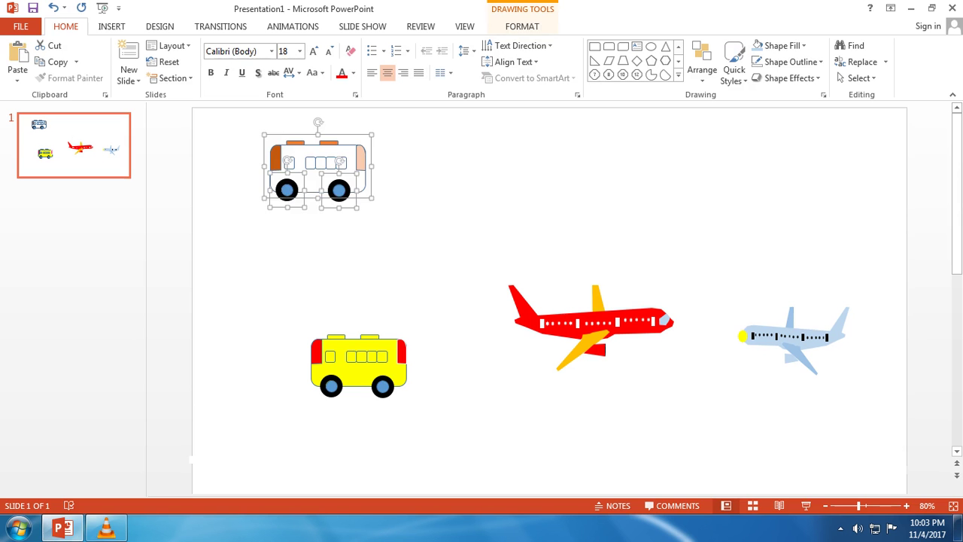
left_click_drag(319, 166, 307, 278)
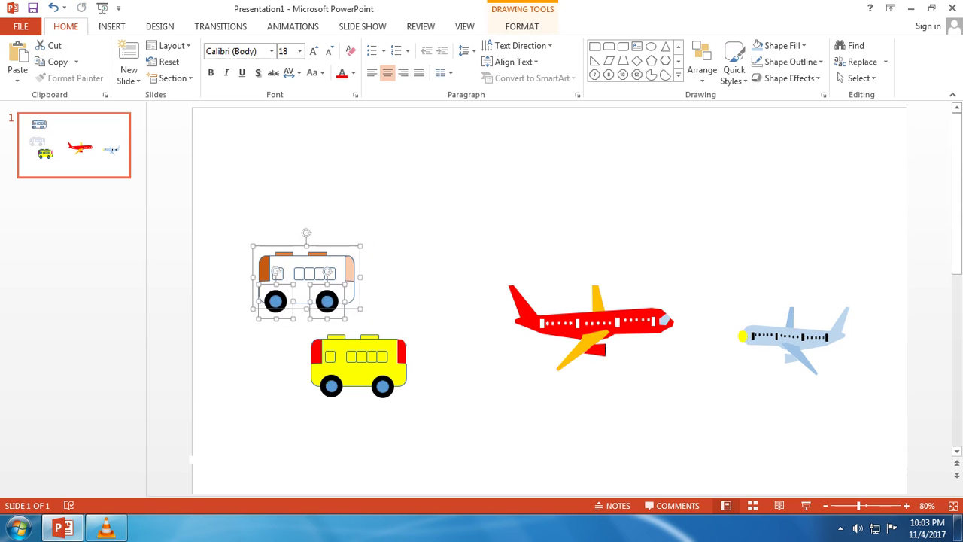
key("Escape")
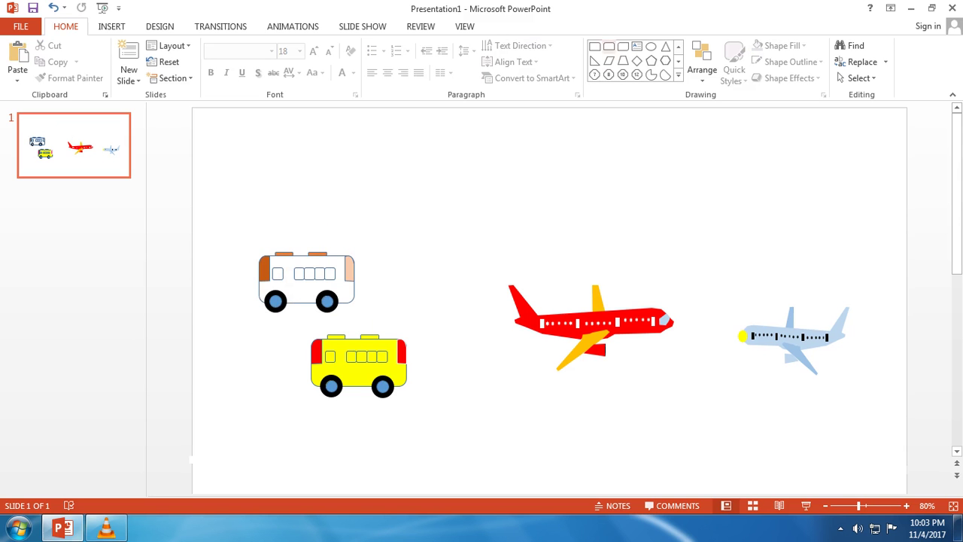
Draw a trial rectangle across the top of the slide, then delete it
left_click(595, 46)
left_click_drag(189, 107, 675, 168)
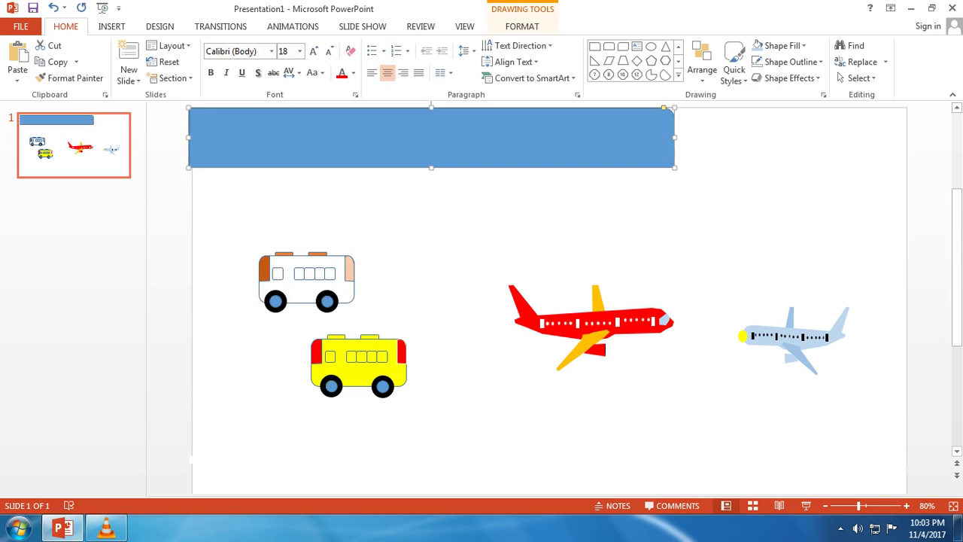
key("Delete")
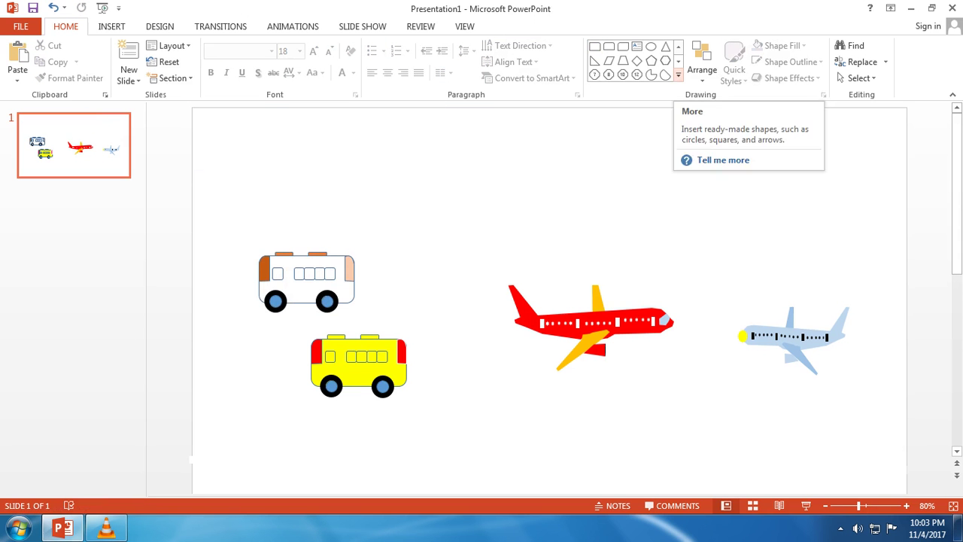
Draw a rectangle spanning the slide's full top width and fill it black, leaving the outline unchanged
left_click(678, 74)
left_click(694, 64)
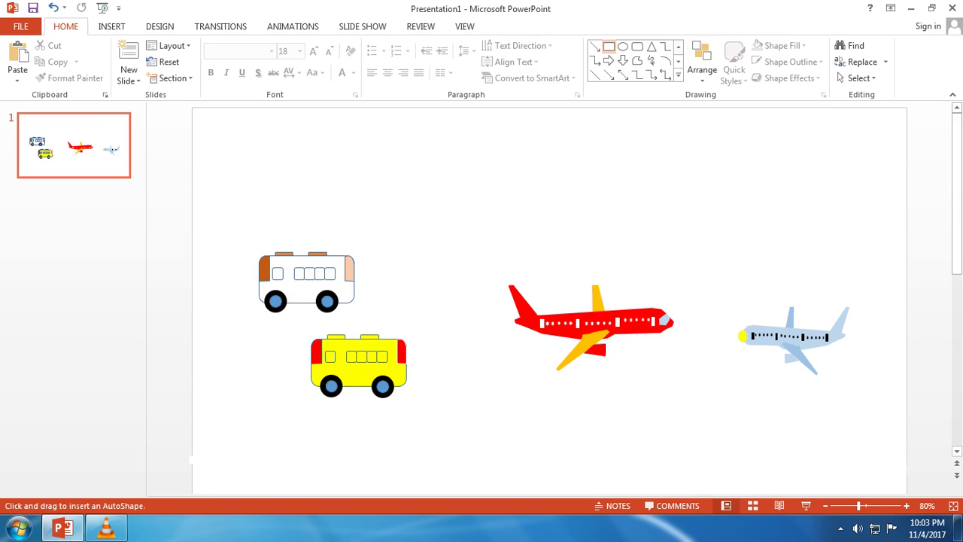
left_click_drag(193, 107, 898, 195)
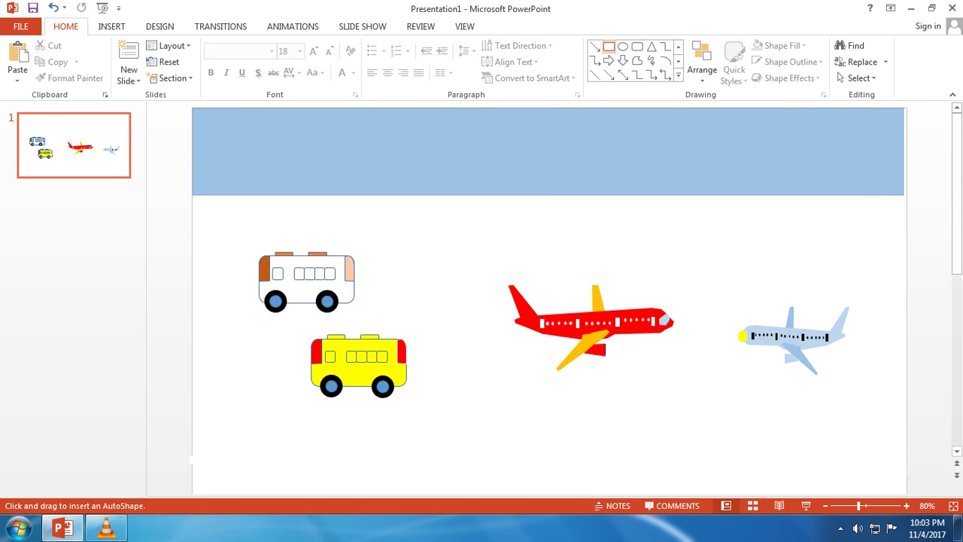
left_click_drag(899, 195, 908, 195)
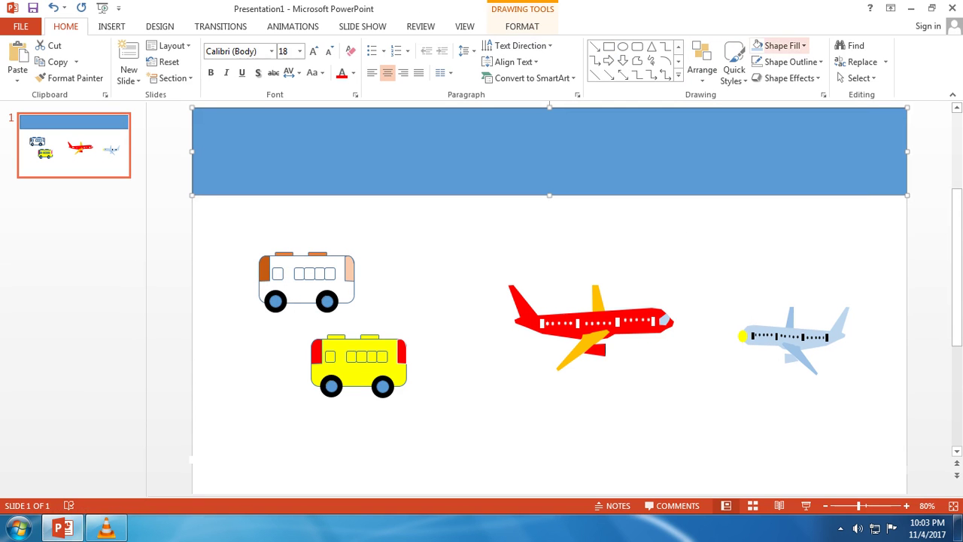
left_click(803, 46)
left_click(776, 75)
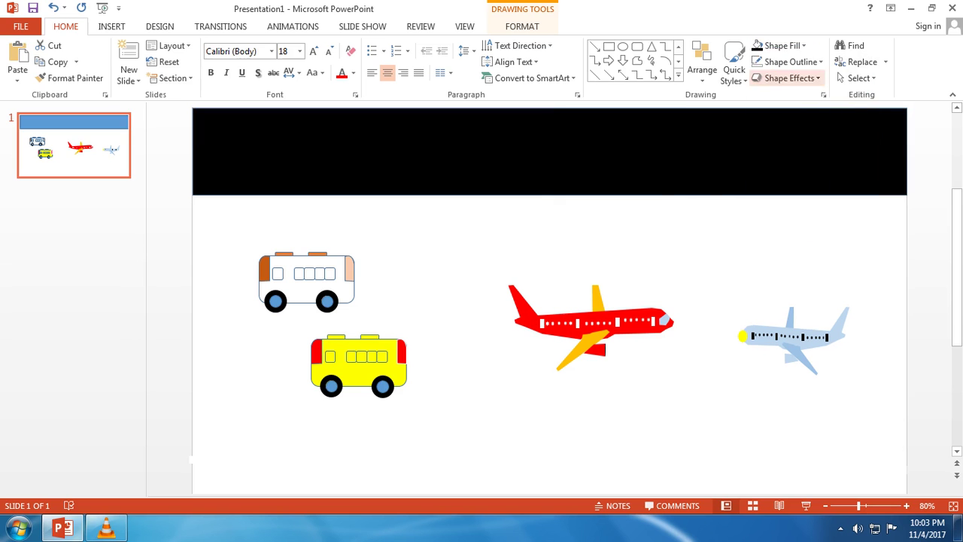
left_click(790, 62)
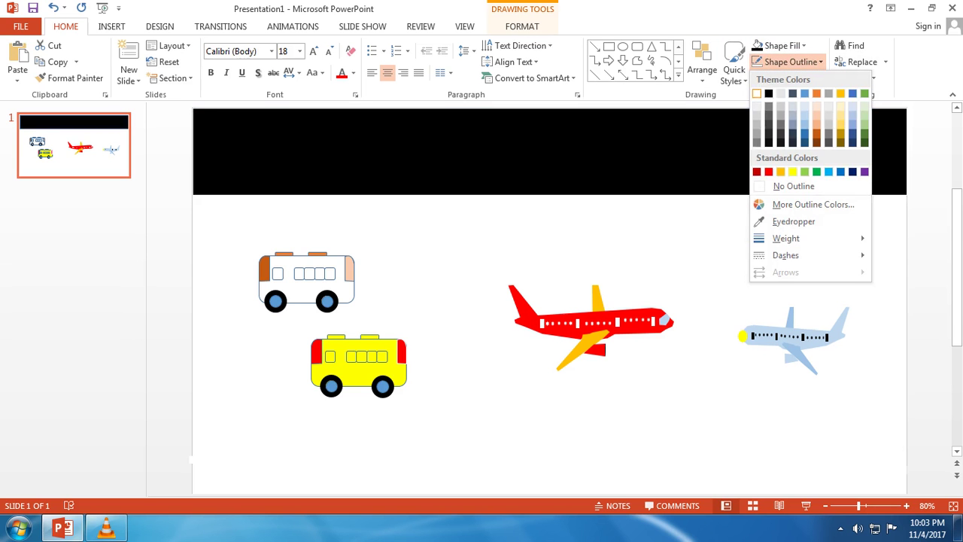
key("Escape")
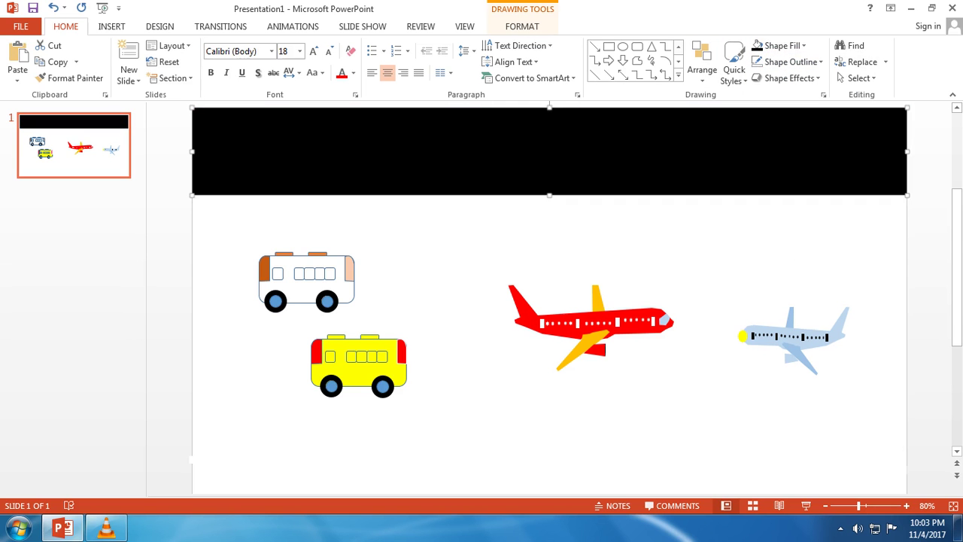
left_click(595, 75)
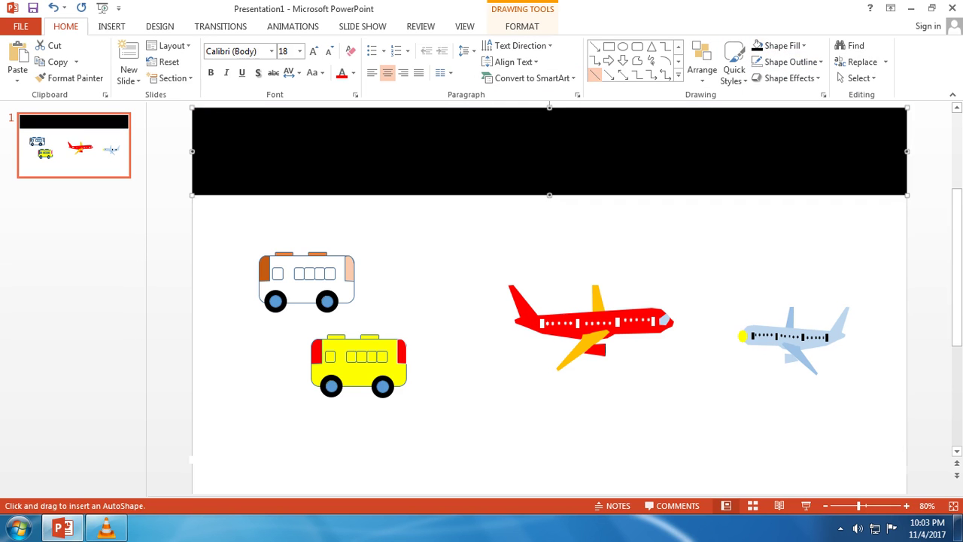
Draw a line along the black strip and format it 10 pt wide, long-dashed and white
mouse_move(193, 153)
left_mouse_down()
mouse_move(246, 206)
mouse_move(907, 151)
left_mouse_up()
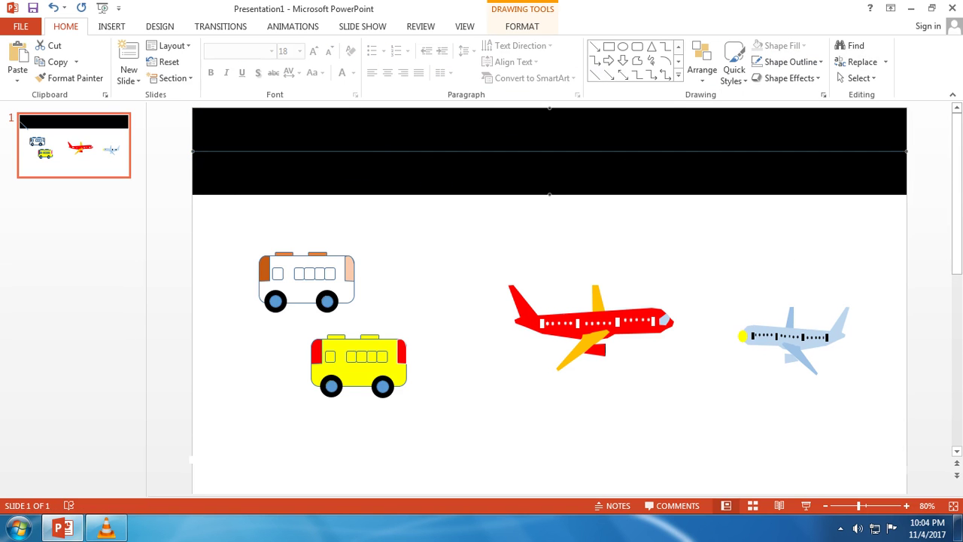
left_click(788, 62)
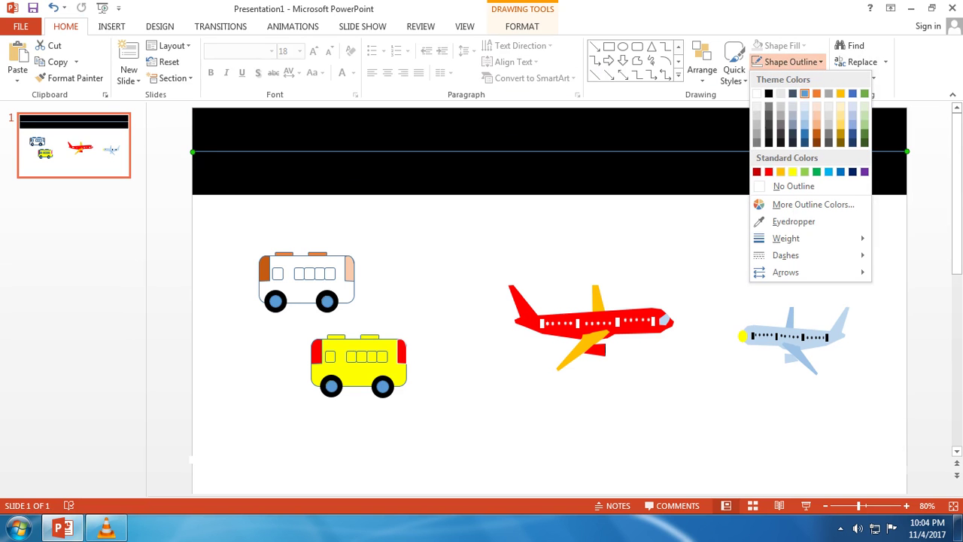
mouse_move(786, 238)
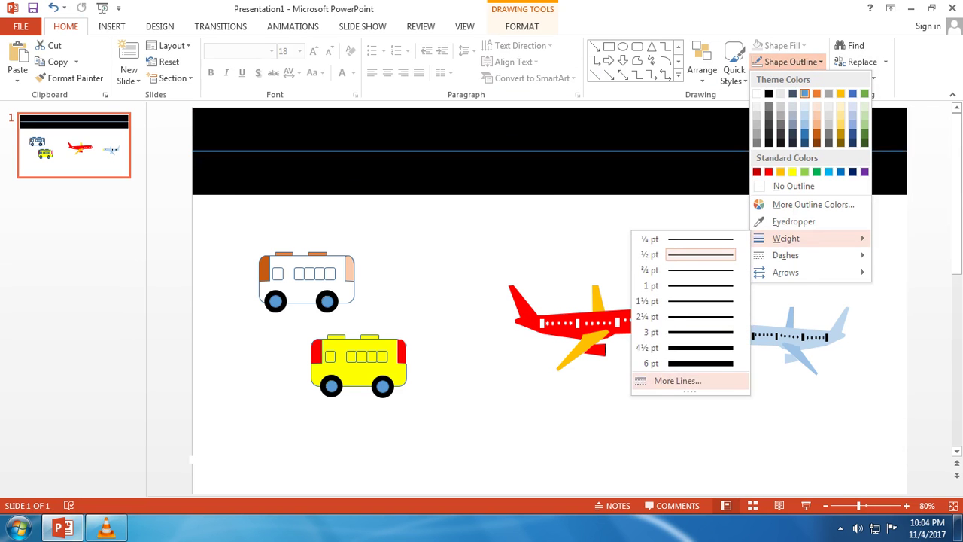
left_click(677, 381)
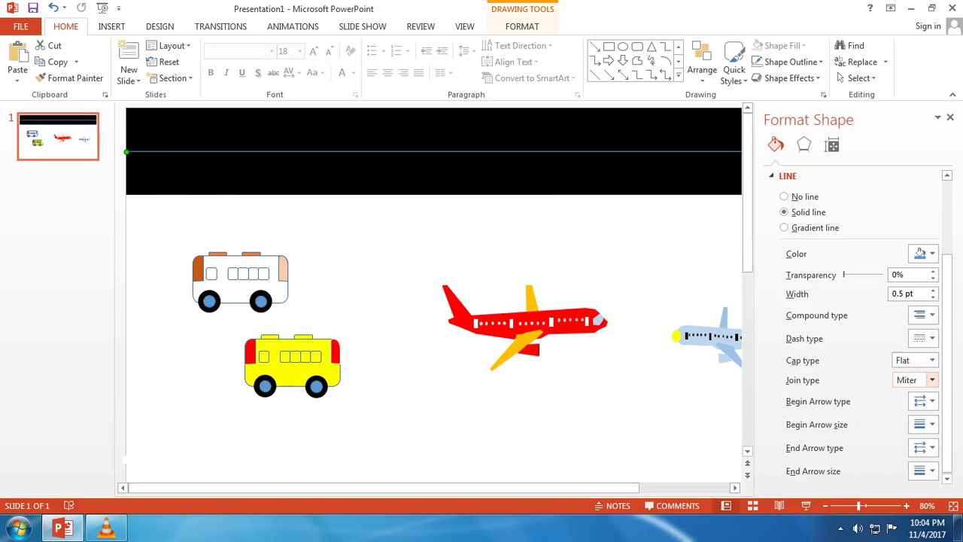
left_click_drag(914, 293, 892, 294)
type("1")
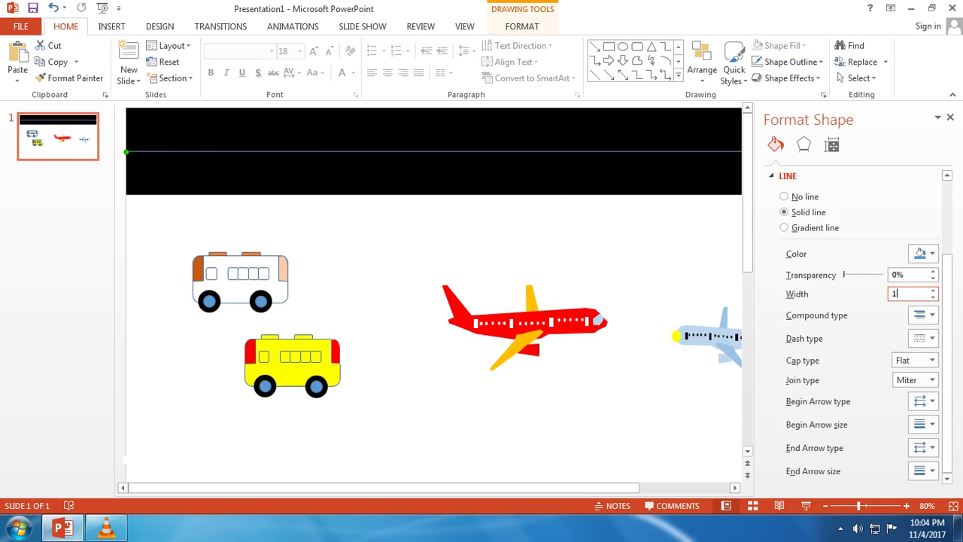
type("0")
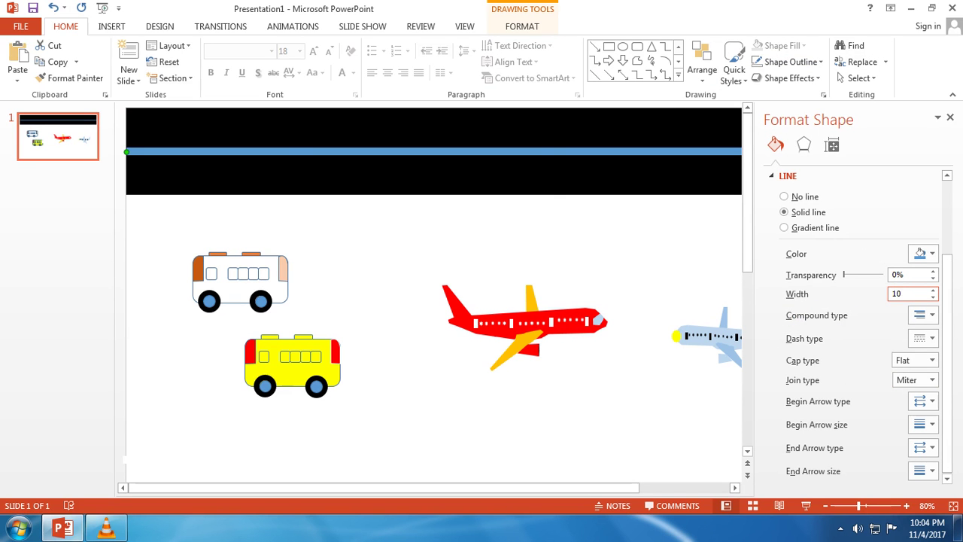
left_click(924, 338)
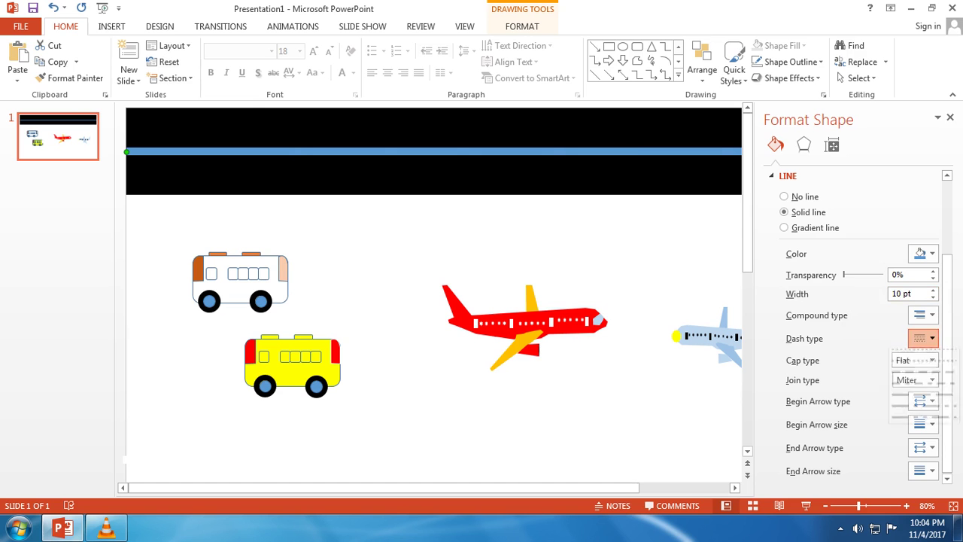
left_click(923, 411)
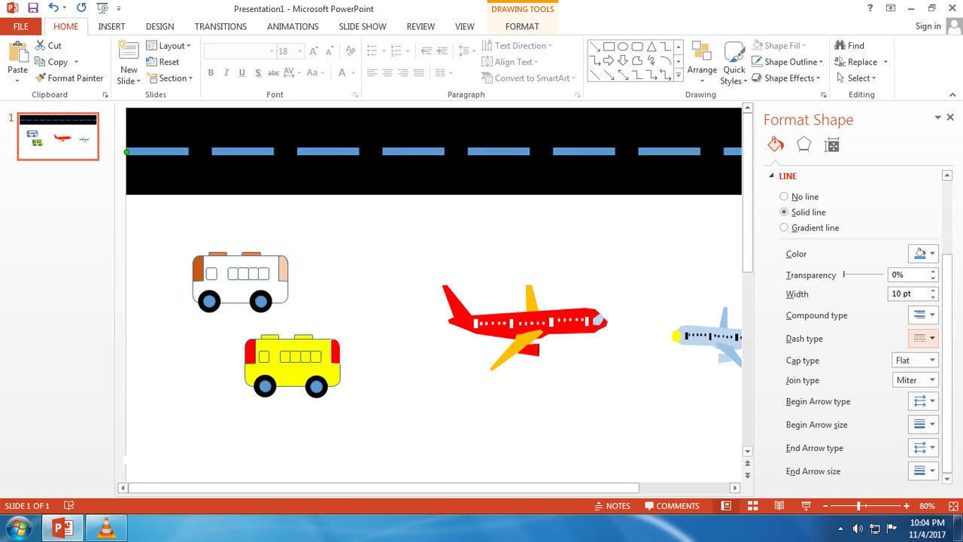
left_click(923, 254)
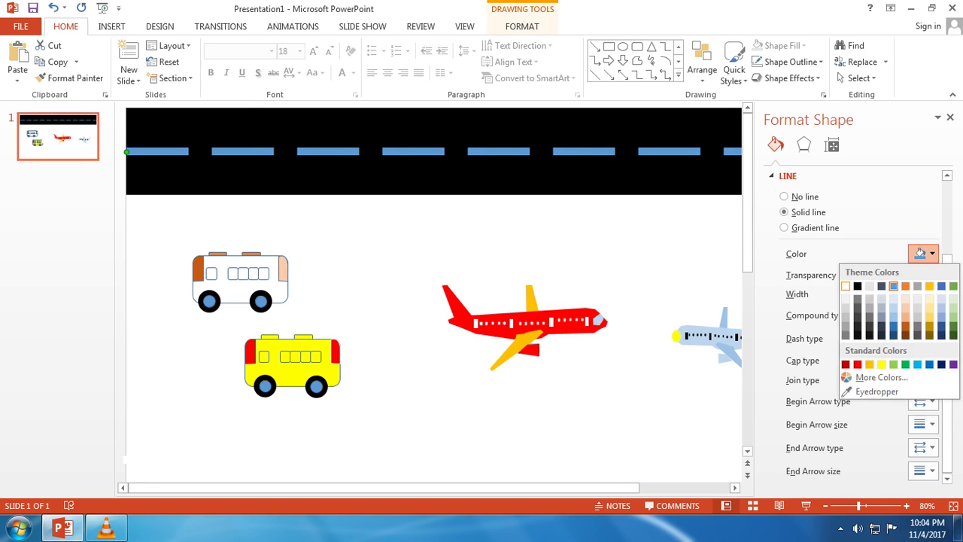
left_click(845, 287)
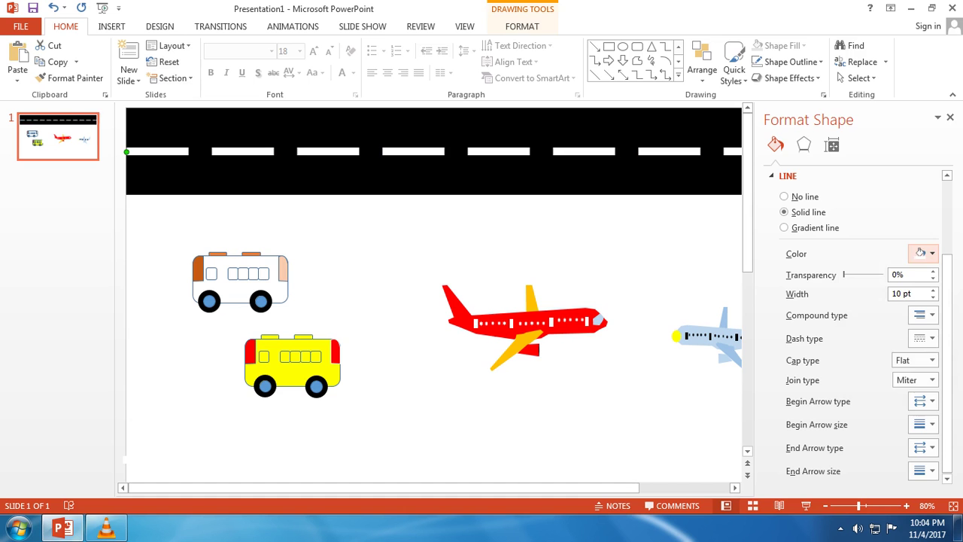
key("Escape")
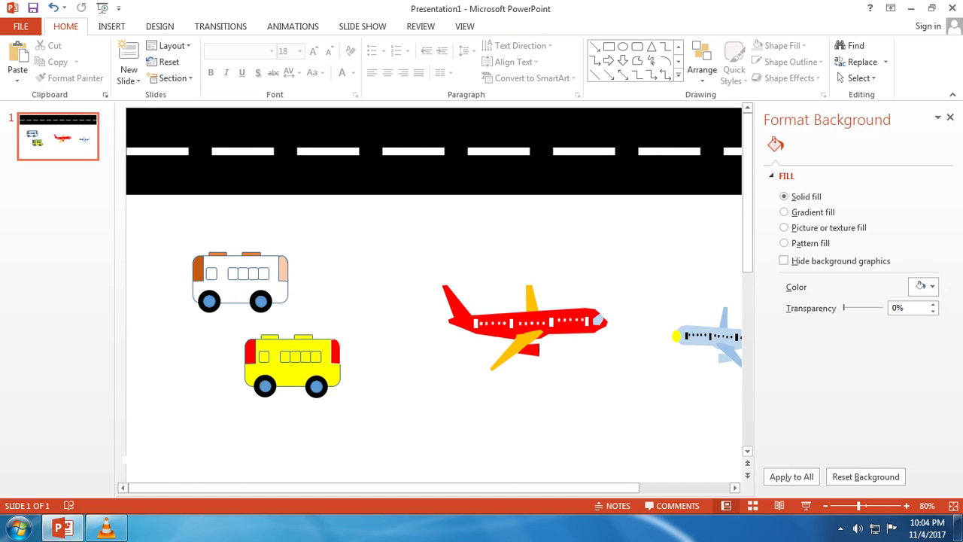
left_click(949, 117)
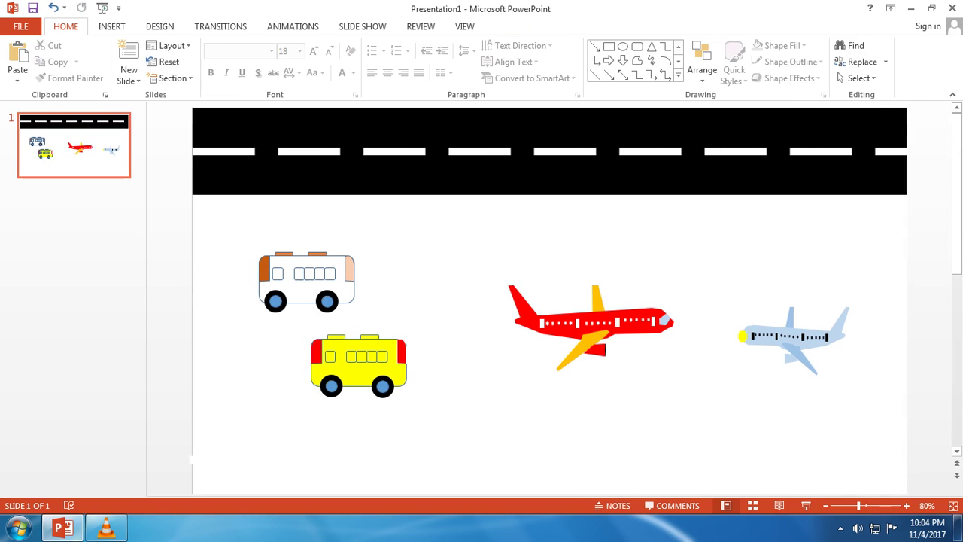
Group the black rectangle with its dashed line and drag the road to the slide's bottom
left_click(549, 150)
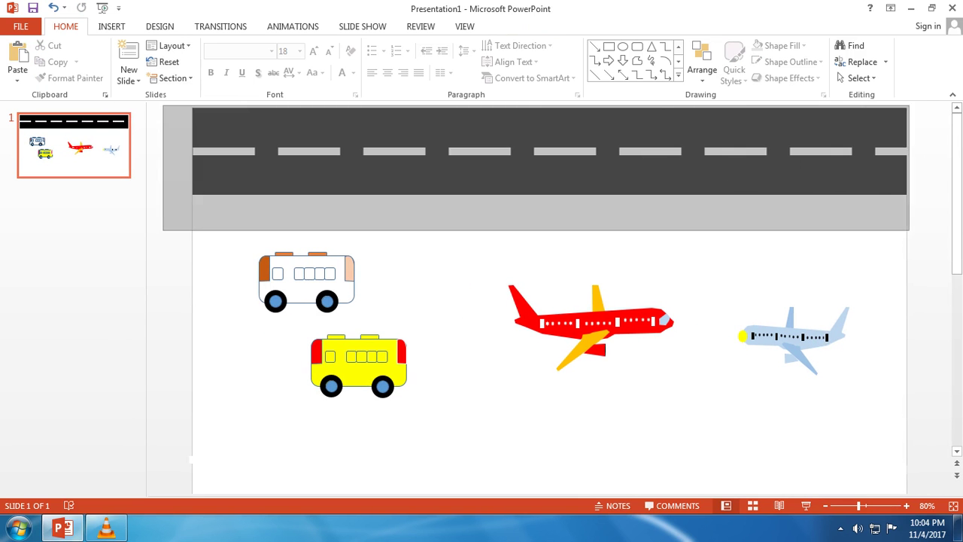
right_click(791, 192)
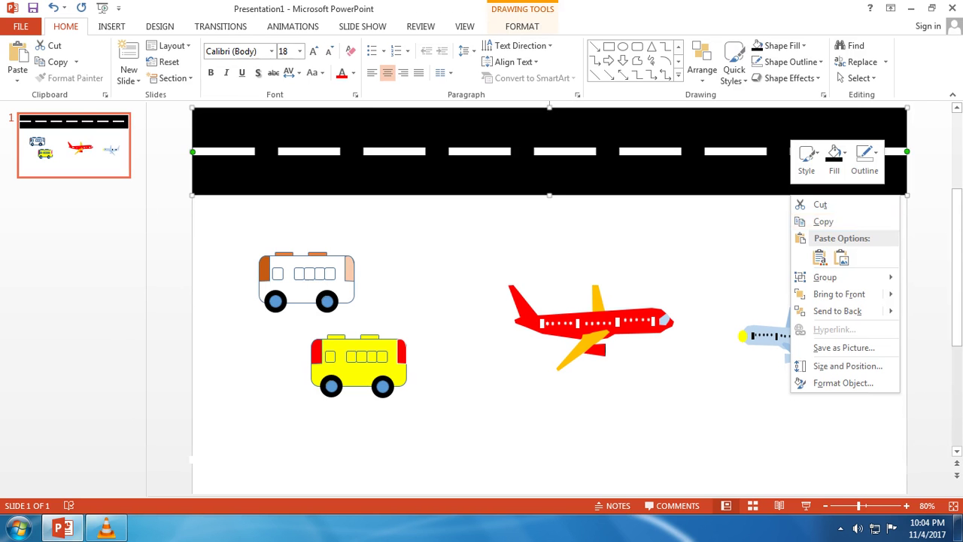
mouse_move(825, 277)
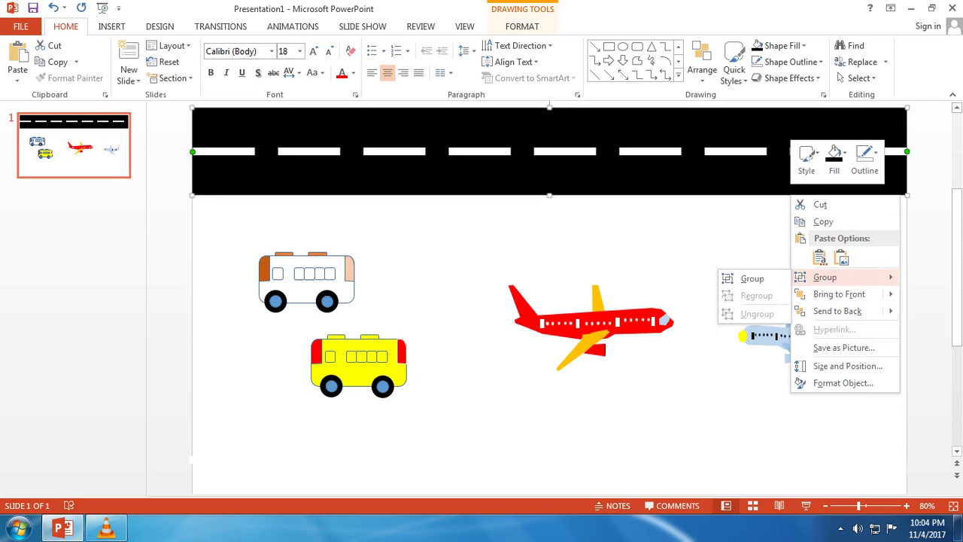
left_click(753, 278)
mouse_move(549, 150)
left_mouse_down()
mouse_move(576, 447)
mouse_move(551, 442)
left_mouse_up()
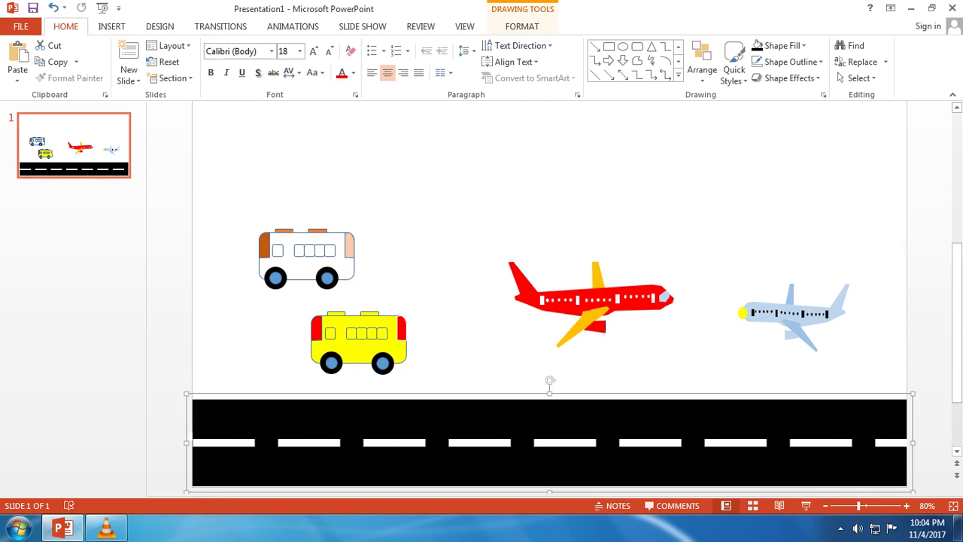
Move the white bus beside the yellow bus and bring it to the front
key("Escape")
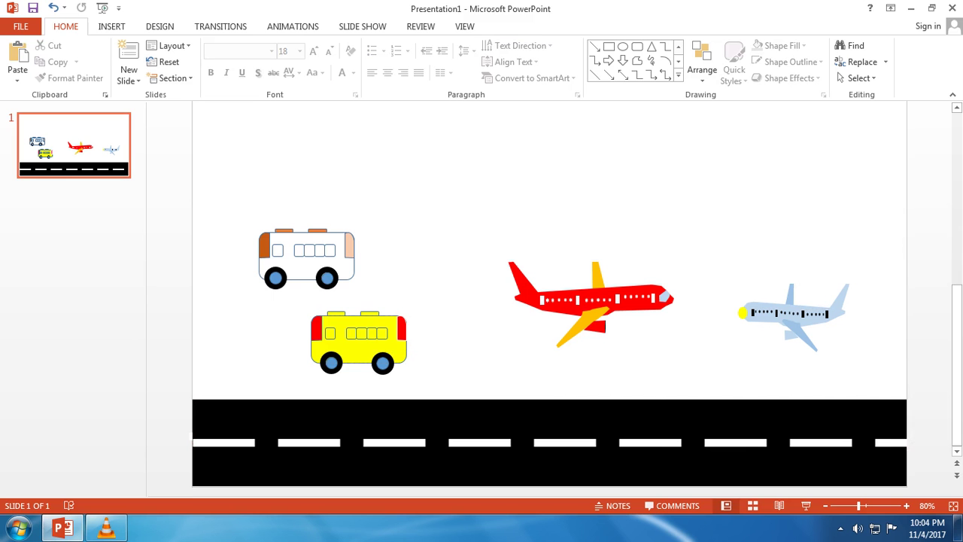
left_click_drag(234, 204, 375, 302)
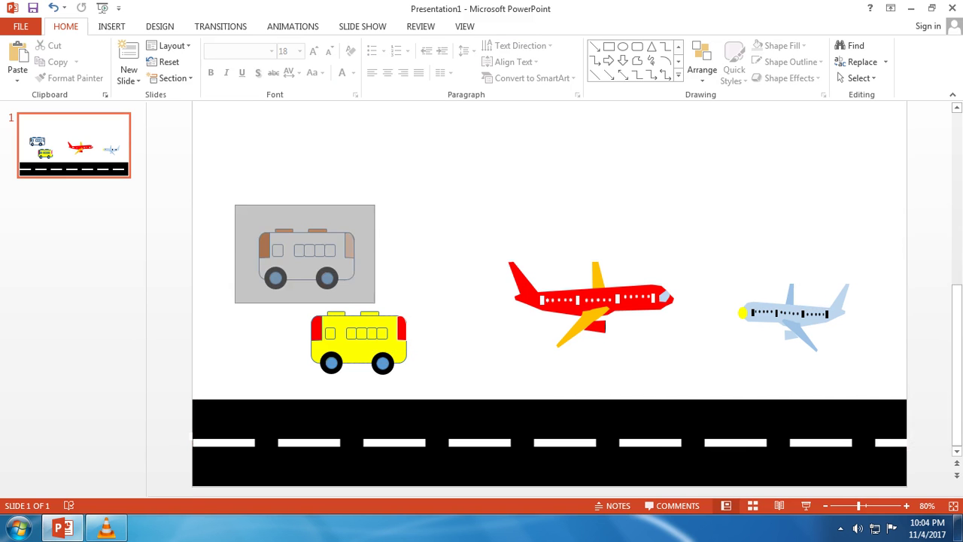
mouse_move(307, 256)
left_mouse_down()
mouse_move(233, 335)
mouse_move(288, 205)
left_mouse_up()
right_click(321, 172)
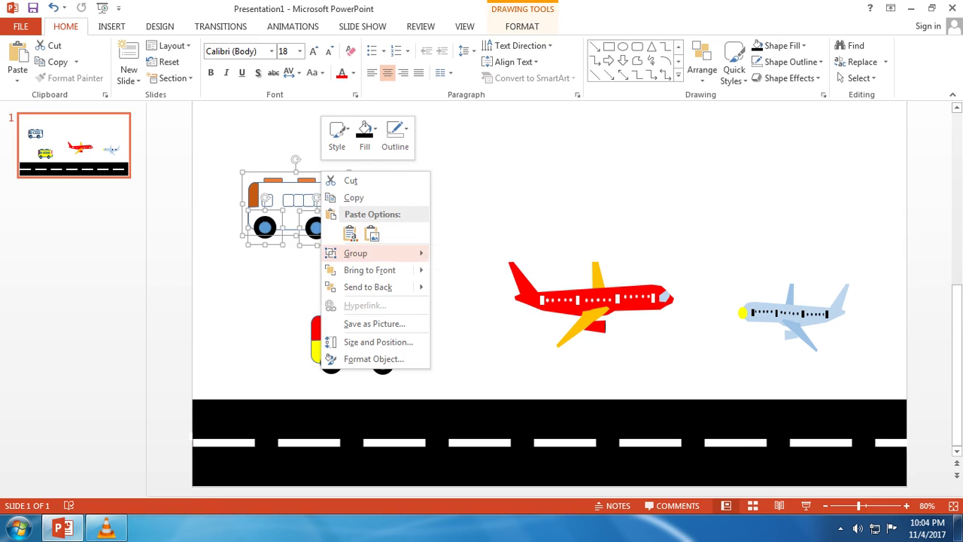
mouse_move(369, 254)
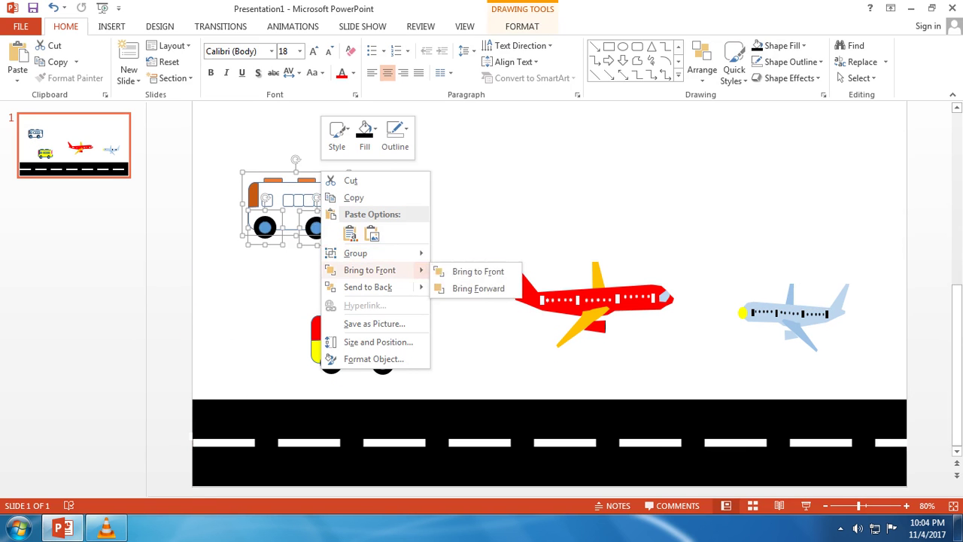
left_click(470, 271)
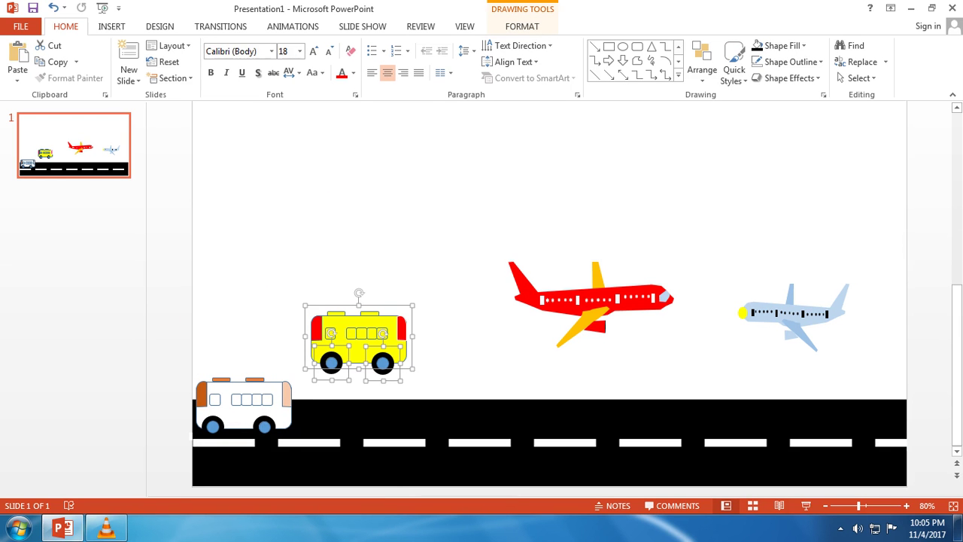
Bring the yellow bus to the front and move it up above the road
right_click(404, 305)
mouse_move(459, 405)
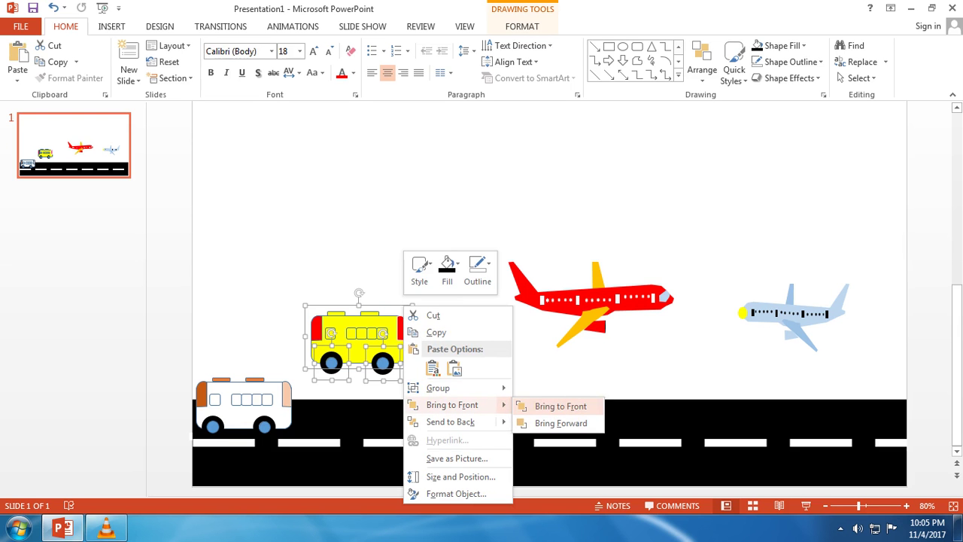
left_click(560, 406)
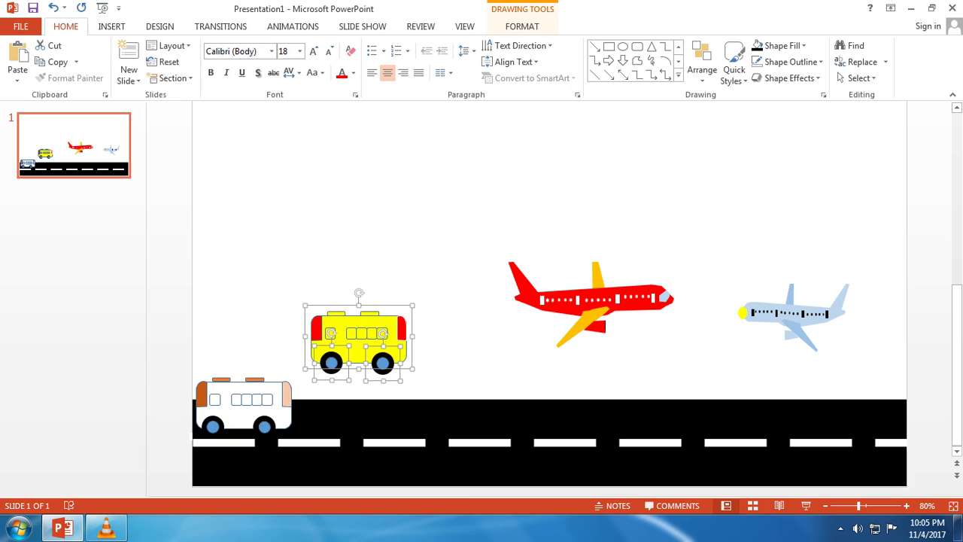
left_click_drag(359, 339, 406, 193)
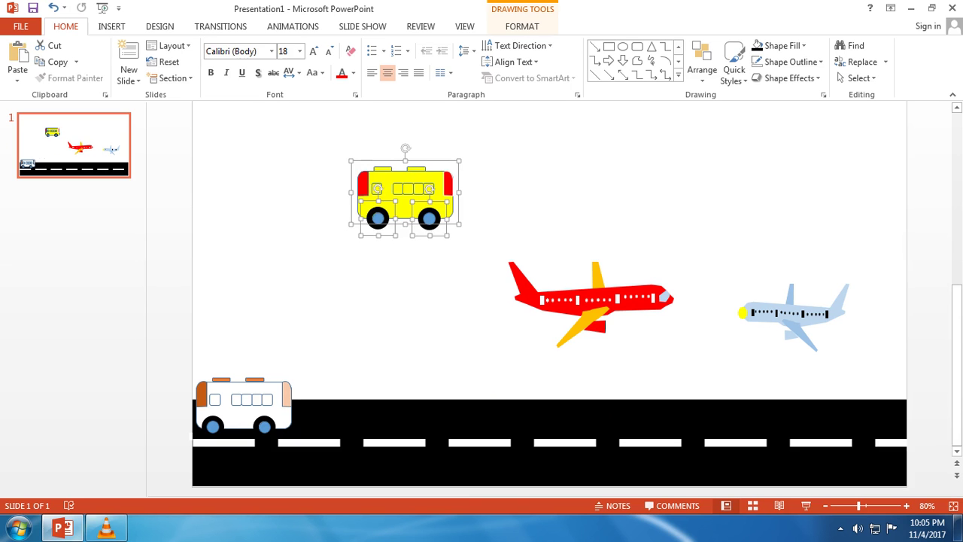
Group the yellow bus parts into a single object
right_click(360, 160)
mouse_move(391, 243)
left_click(497, 246)
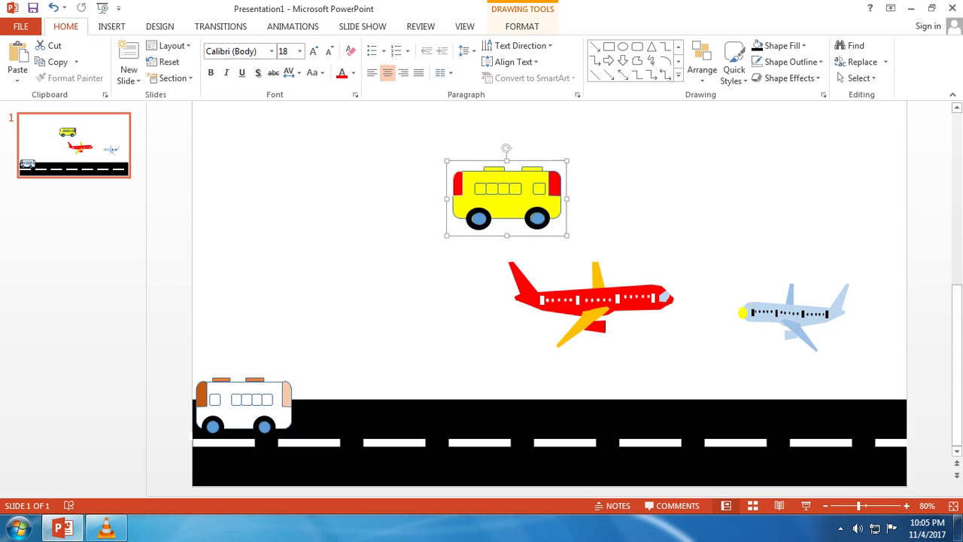
key("Escape")
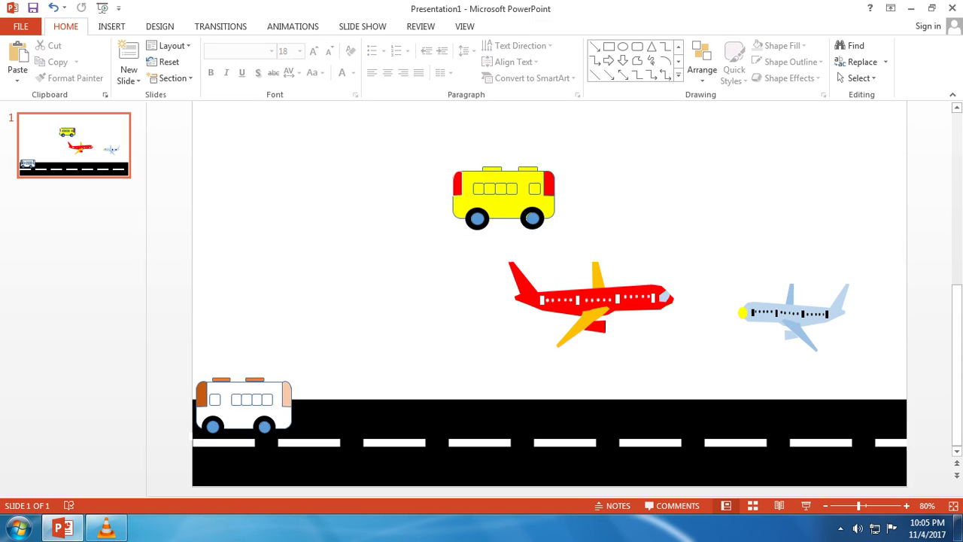
Move the grouped yellow bus onto the right end of the road
left_click(504, 198)
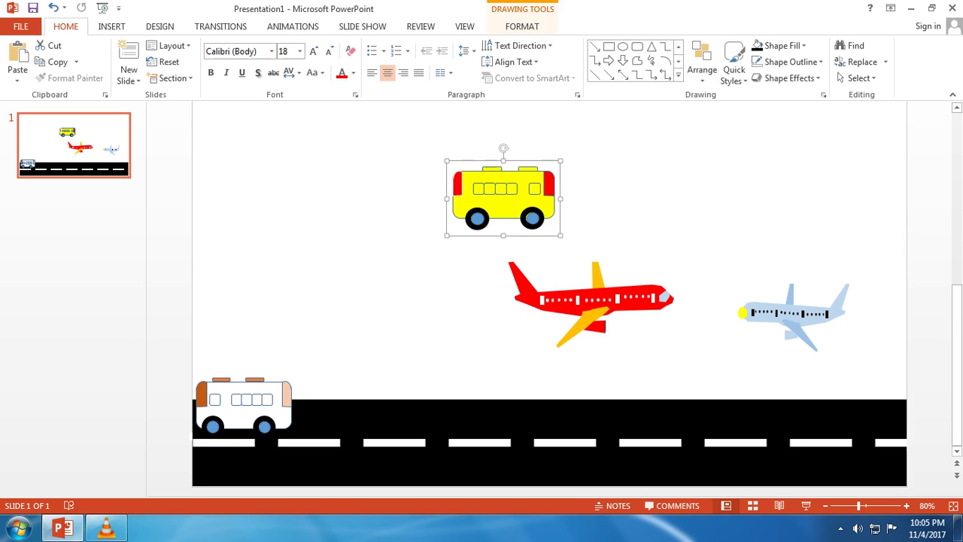
mouse_move(504, 198)
left_mouse_down()
mouse_move(743, 414)
mouse_move(851, 463)
mouse_move(856, 456)
left_mouse_up()
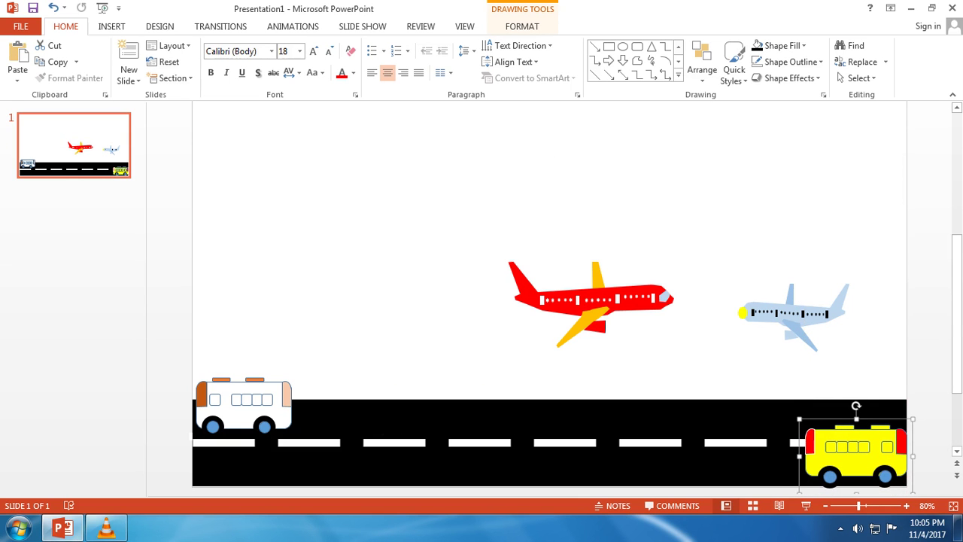
left_click_drag(857, 456, 856, 467)
key("Escape")
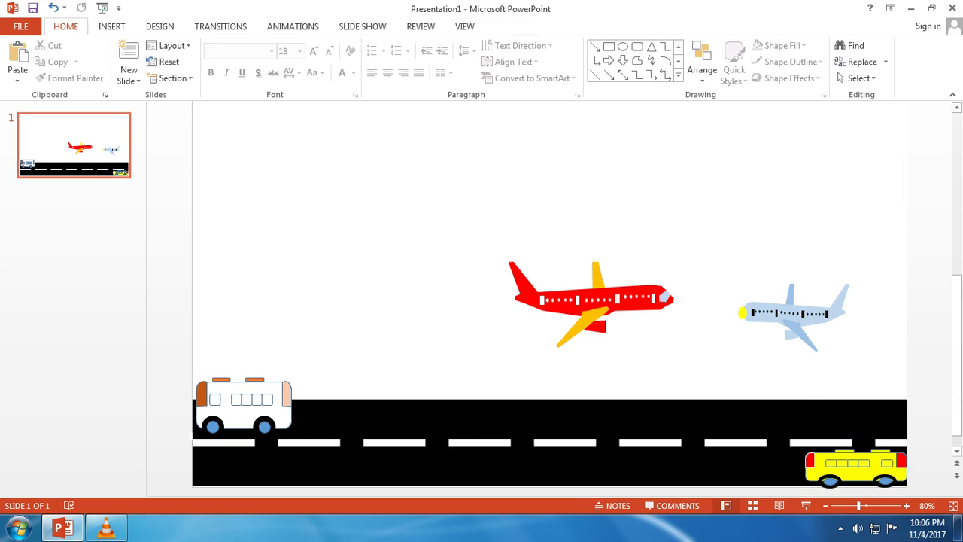
left_click(856, 467)
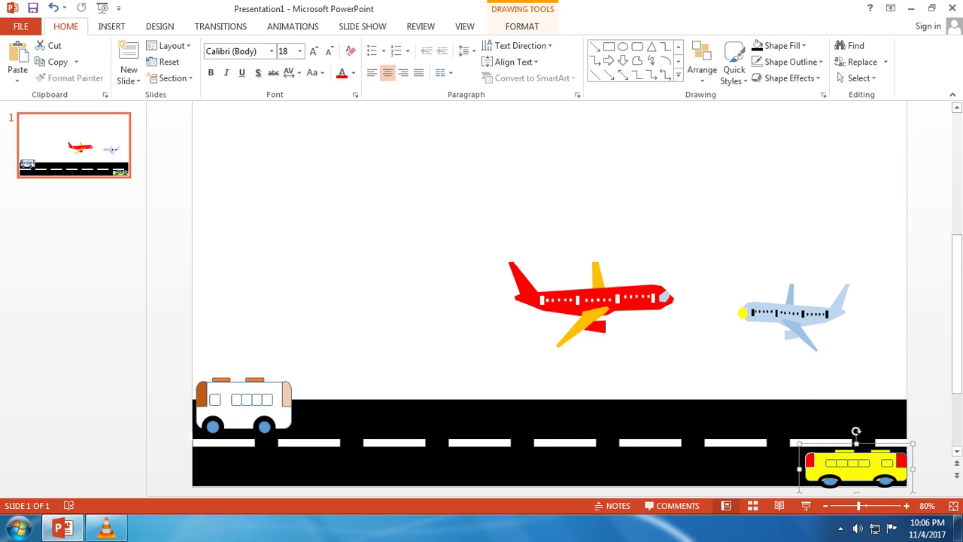
left_click(956, 450)
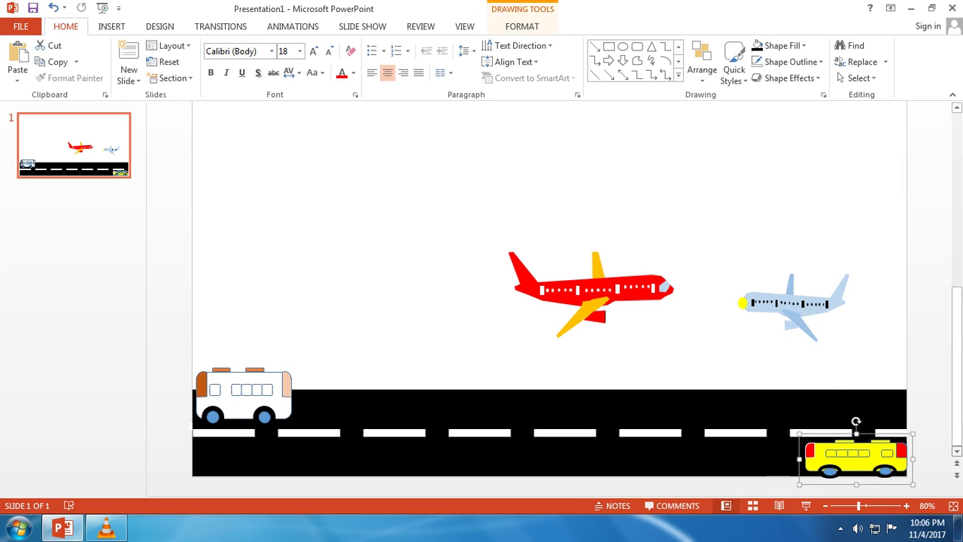
Make the road taller and shift it up slightly
left_click(550, 452)
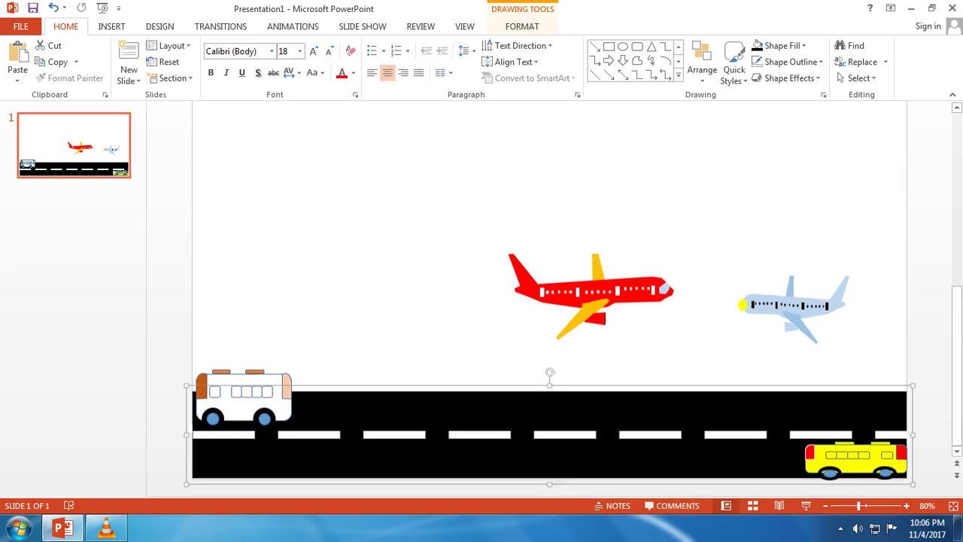
key("ctrl+z")
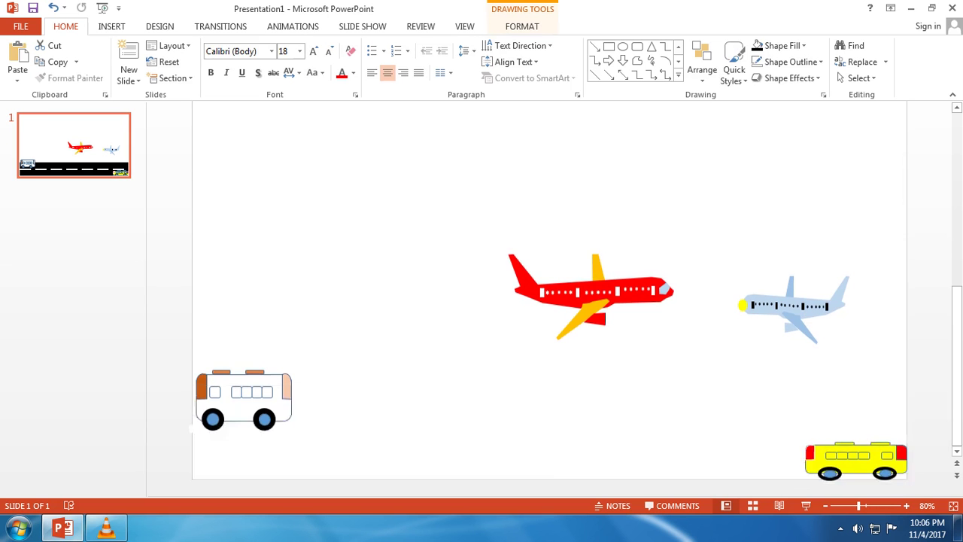
key("ctrl+z")
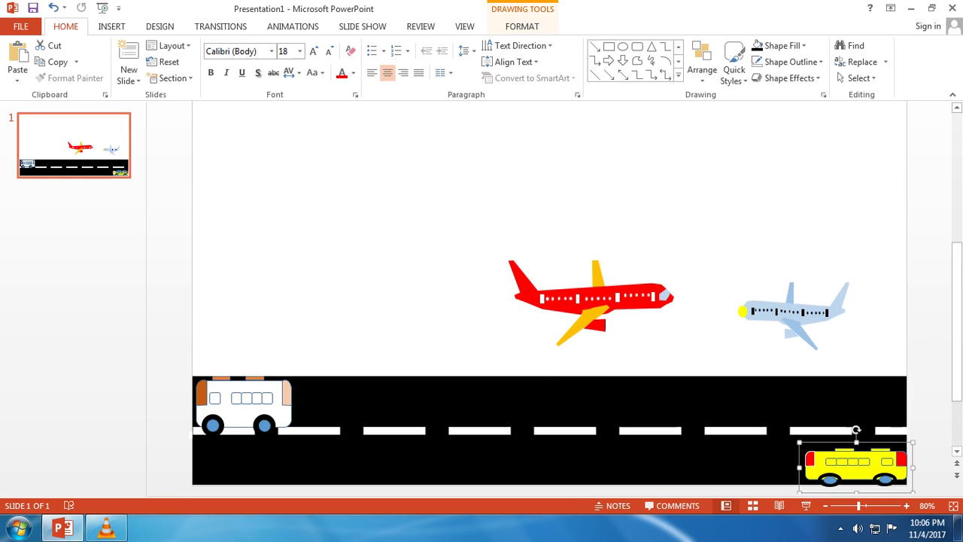
key("ctrl+z")
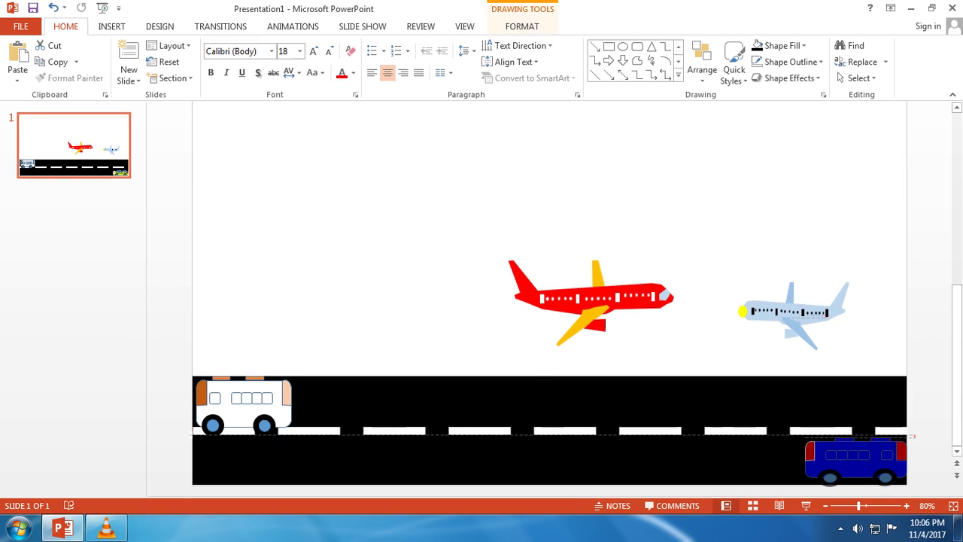
key("ctrl+z")
key("ctrl+z")
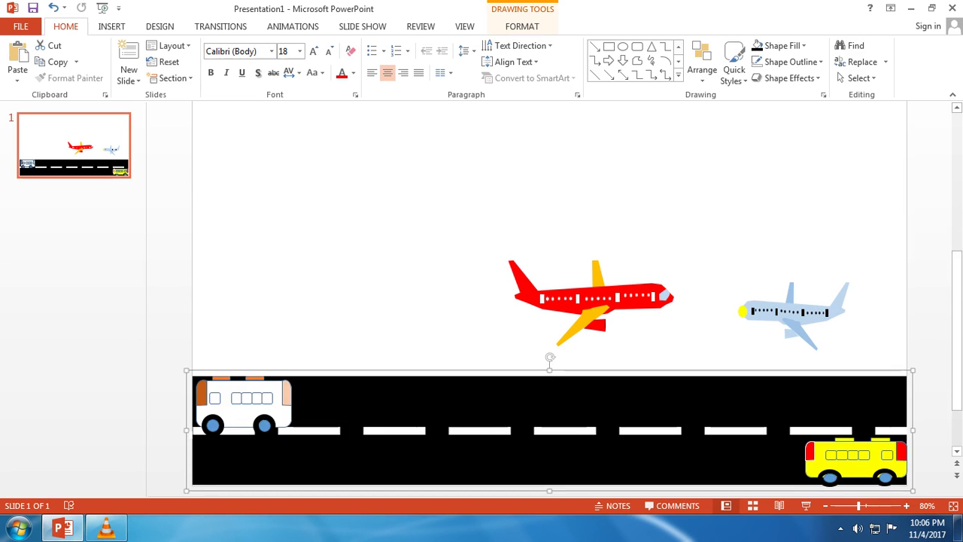
left_click_drag(549, 429, 549, 421)
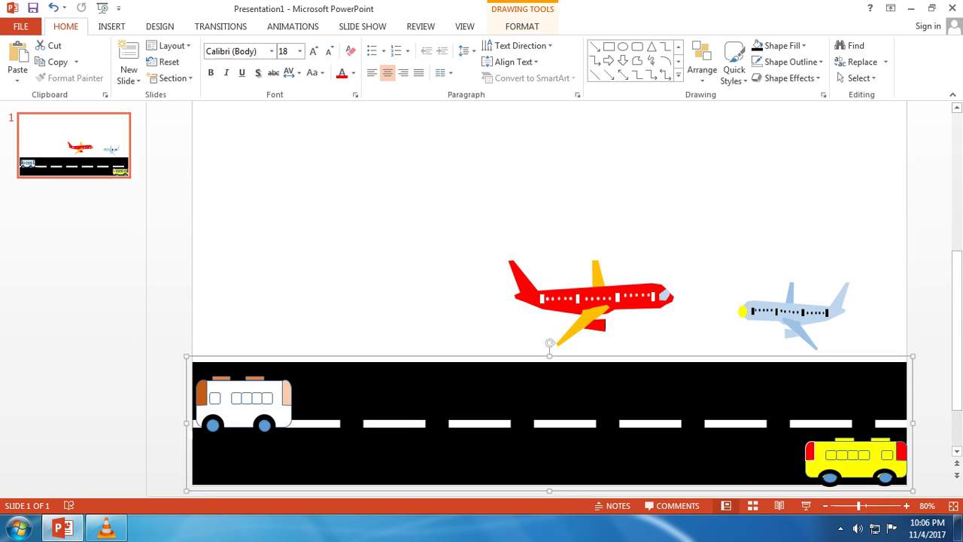
key("Escape")
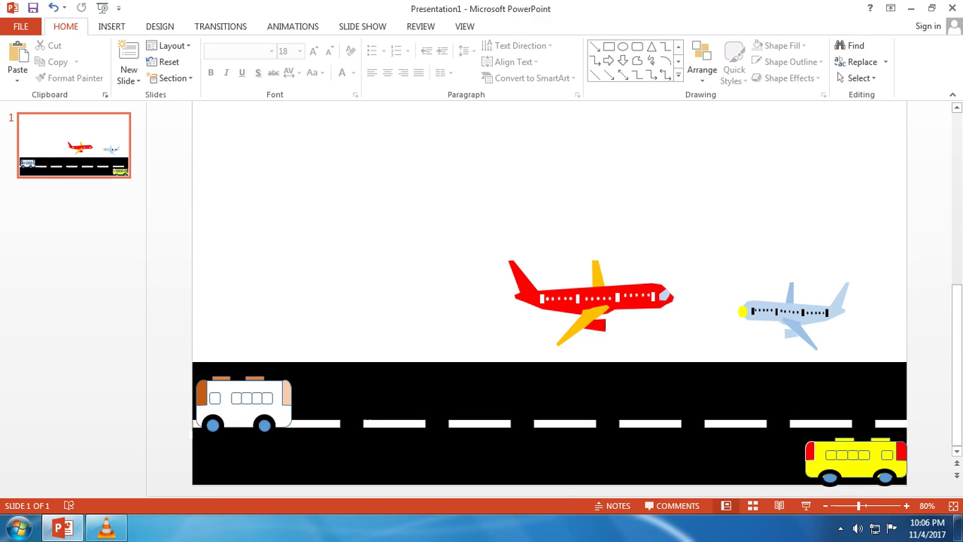
Nudge the yellow bus up slightly, undoing an accidental move of its right wheel
left_click(851, 456)
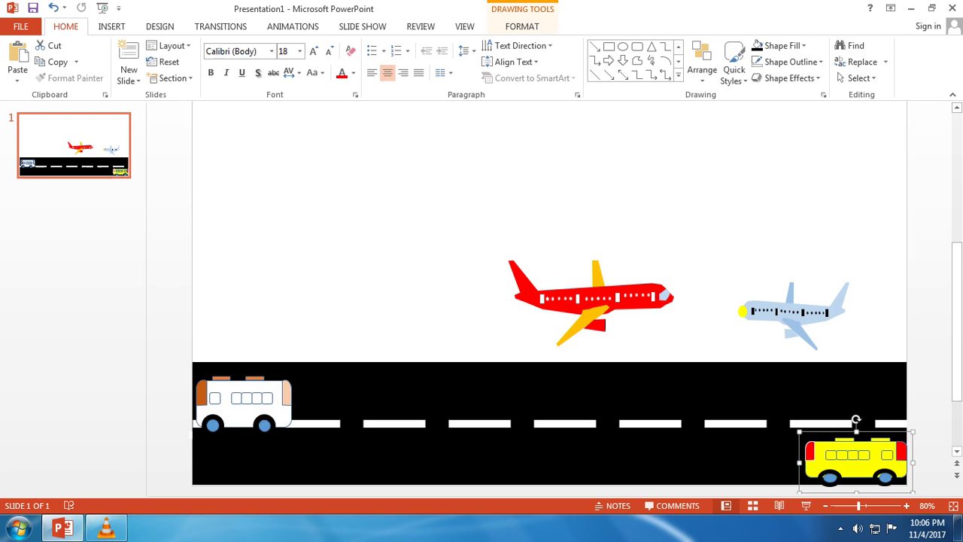
key("ctrl+y")
key("ctrl+z")
key("ctrl+z")
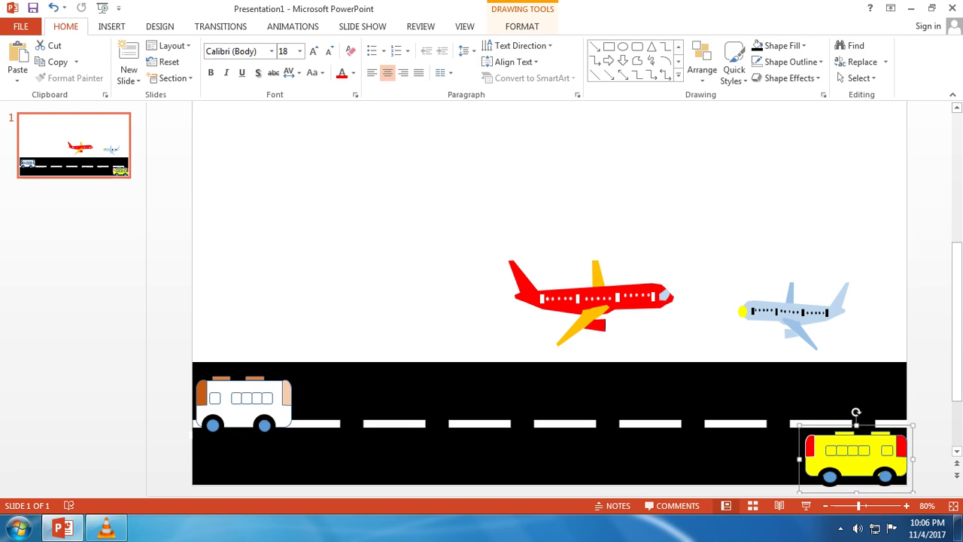
left_click(886, 476)
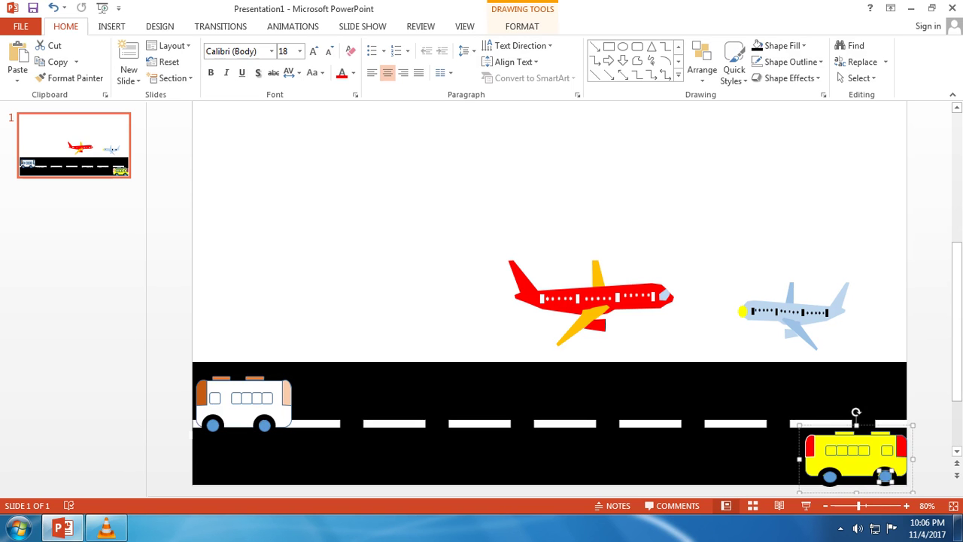
key("Escape")
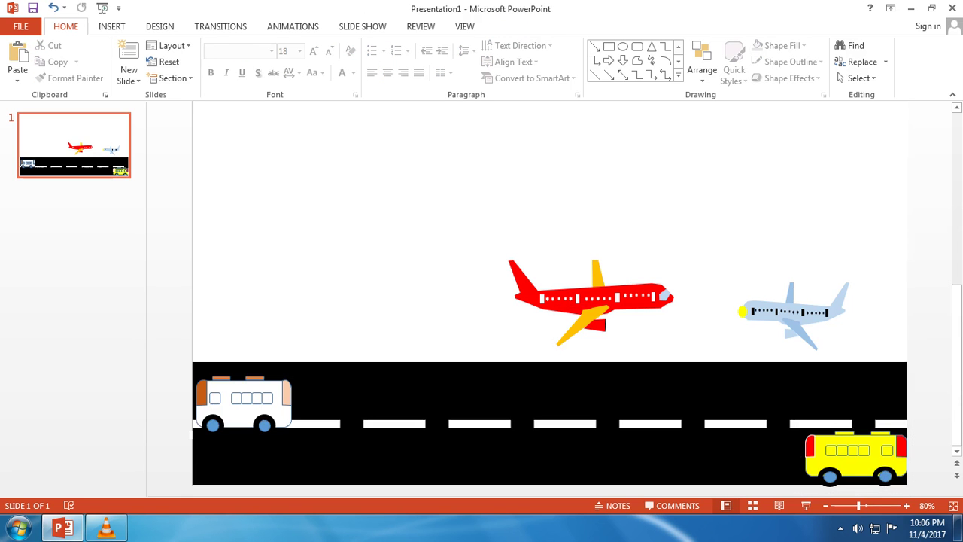
left_click(886, 476)
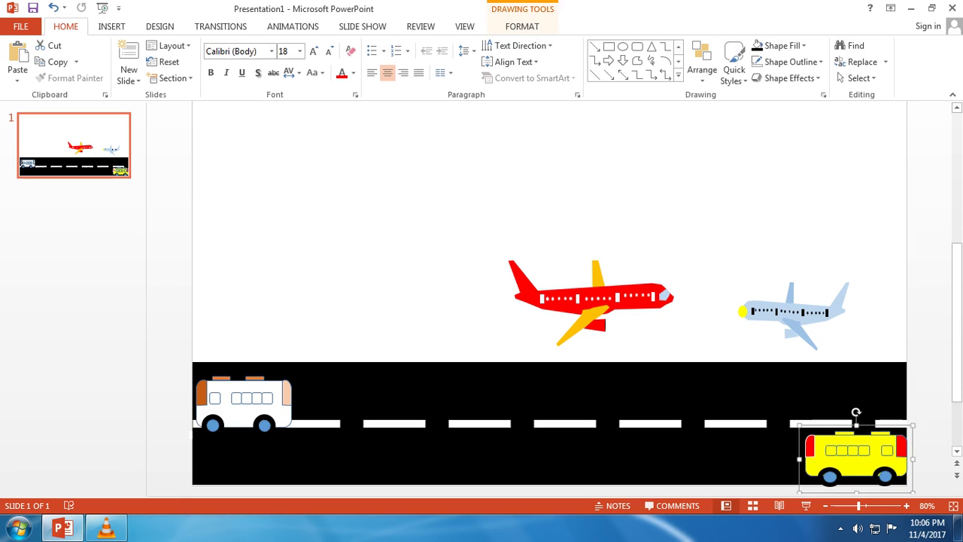
left_click(886, 475)
left_click_drag(886, 475, 904, 485)
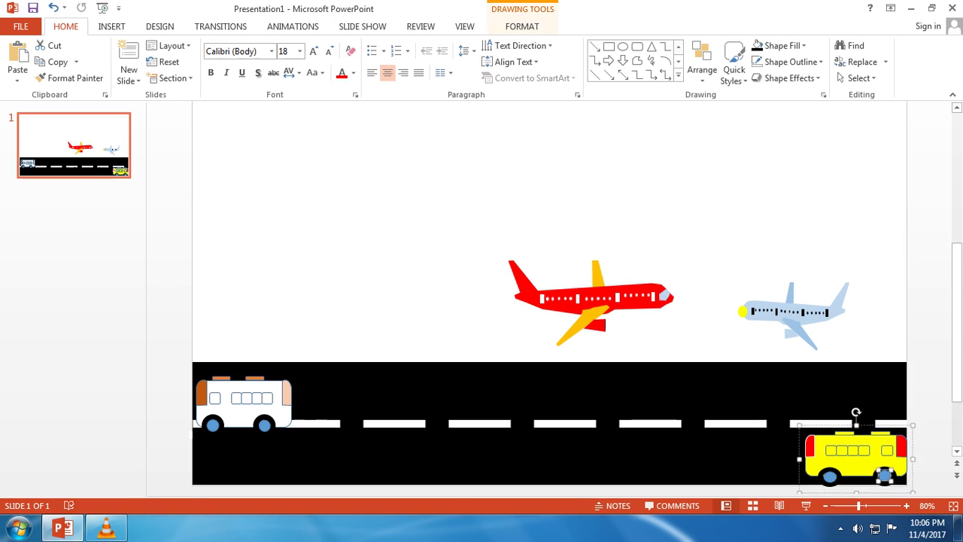
key("Escape")
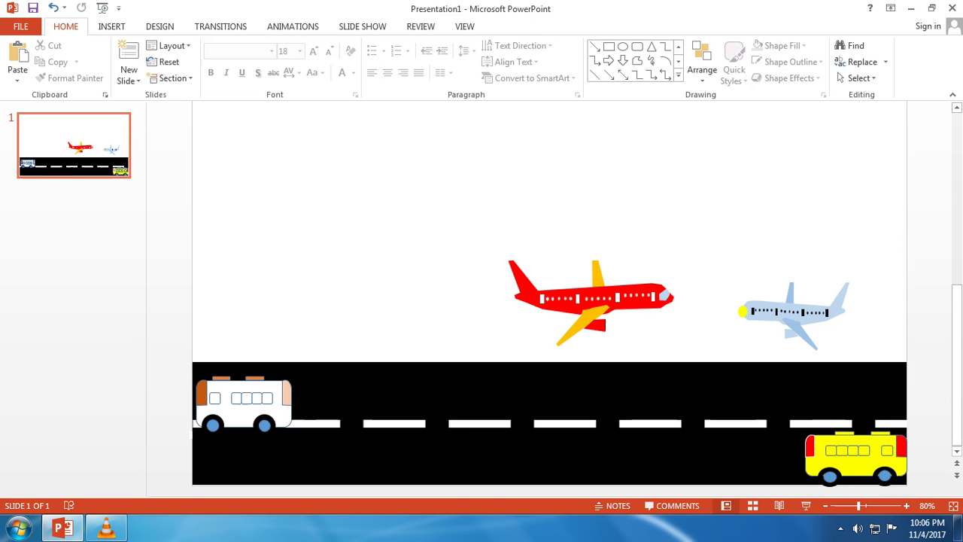
Move the white bus up into the upper lane at the road's left end
left_click(244, 401)
left_click_drag(166, 355, 301, 446)
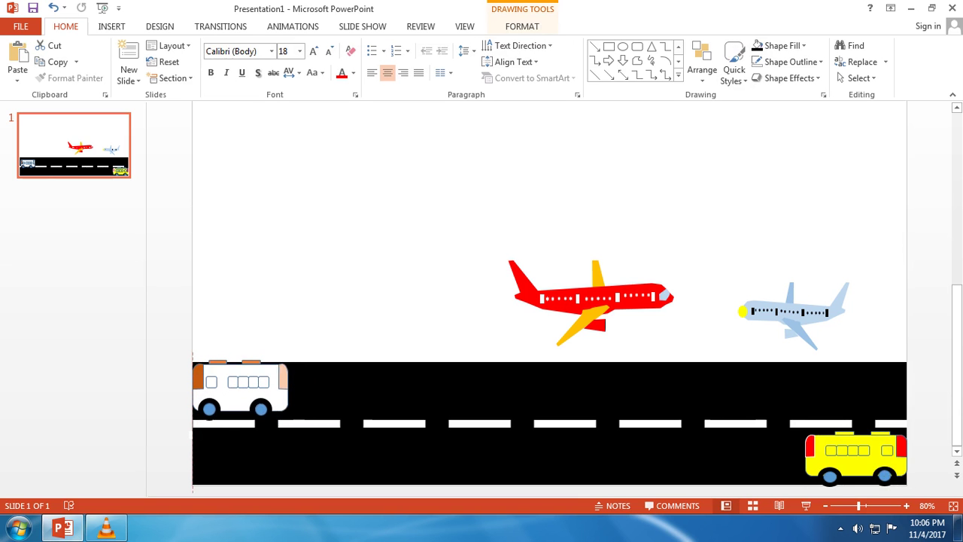
left_click_drag(245, 383, 240, 375)
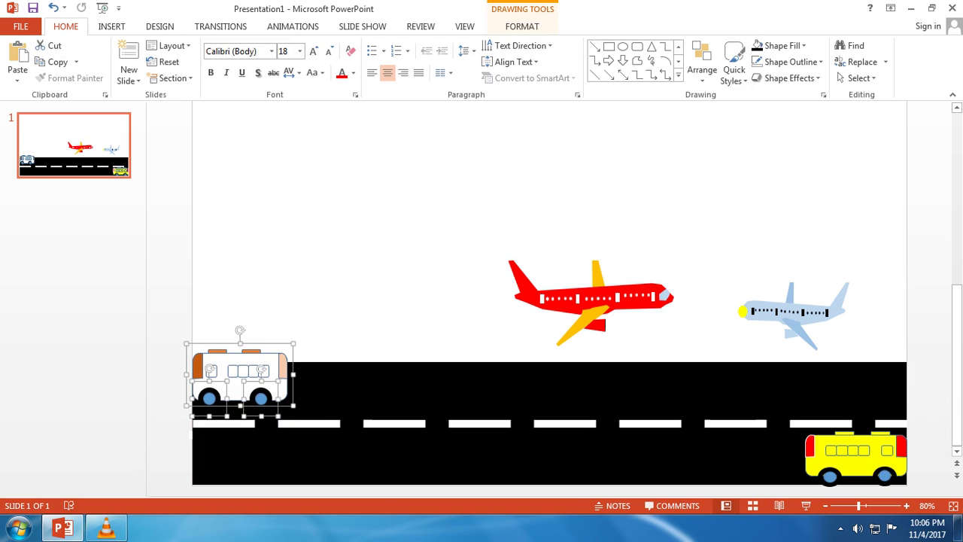
key("Escape")
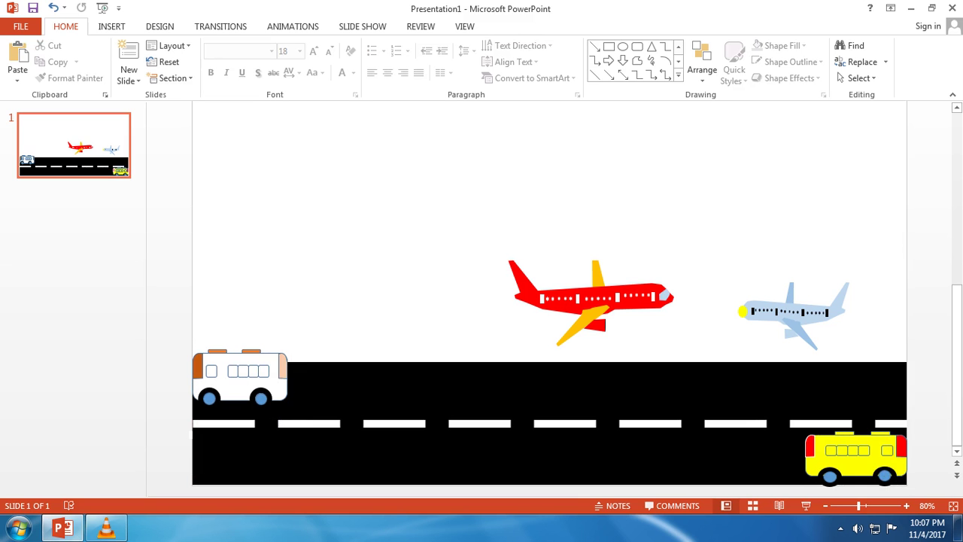
left_click(855, 456)
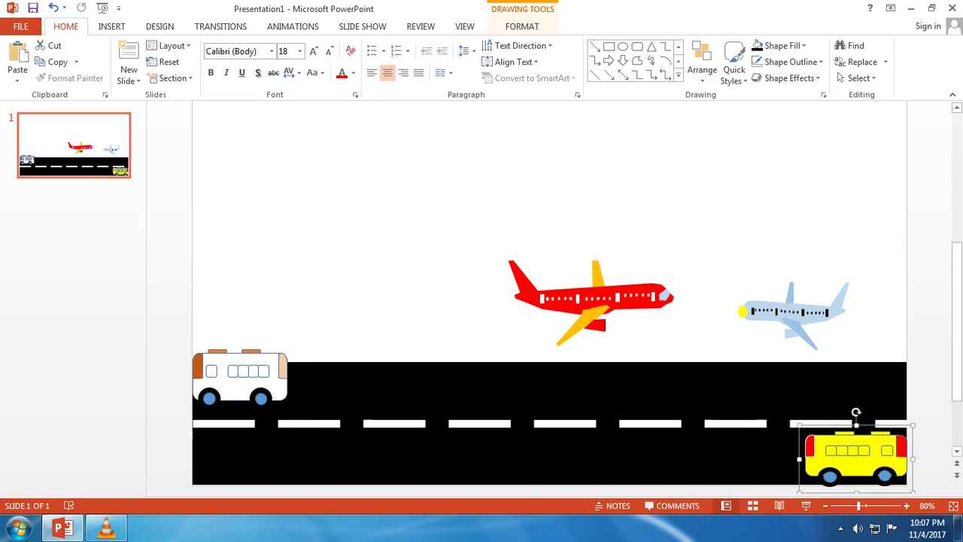
right_click(779, 428)
Delete the yellow bus from the road
mouse_move(811, 313)
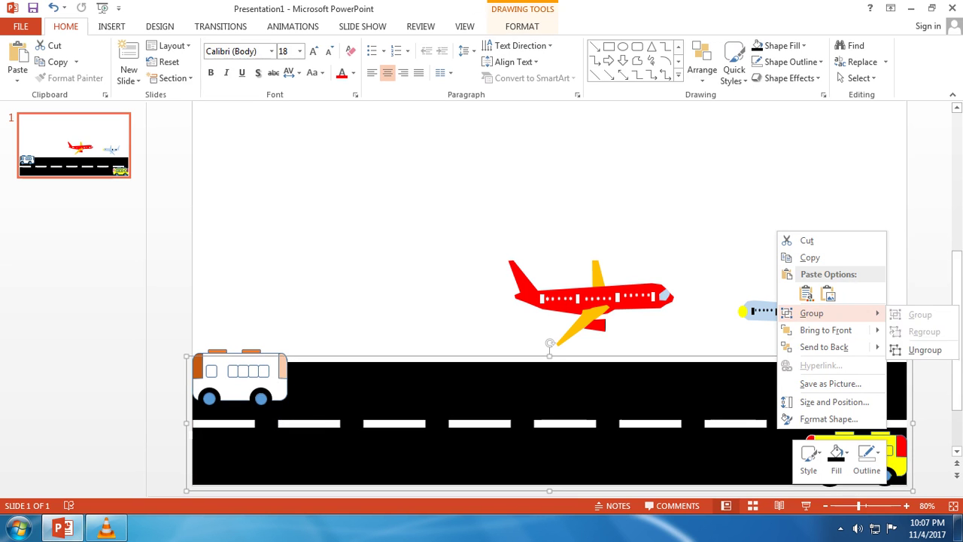
key("Escape")
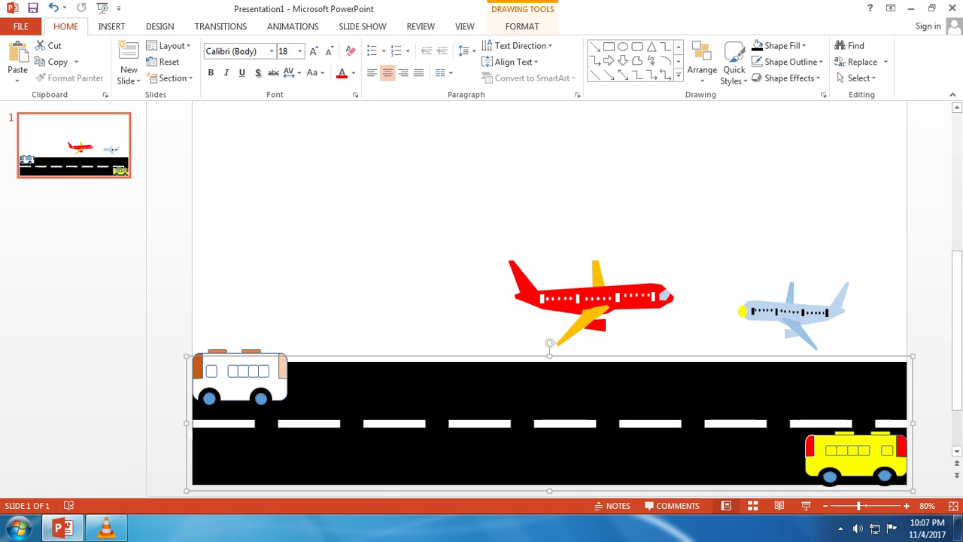
left_click(856, 455)
key("Delete")
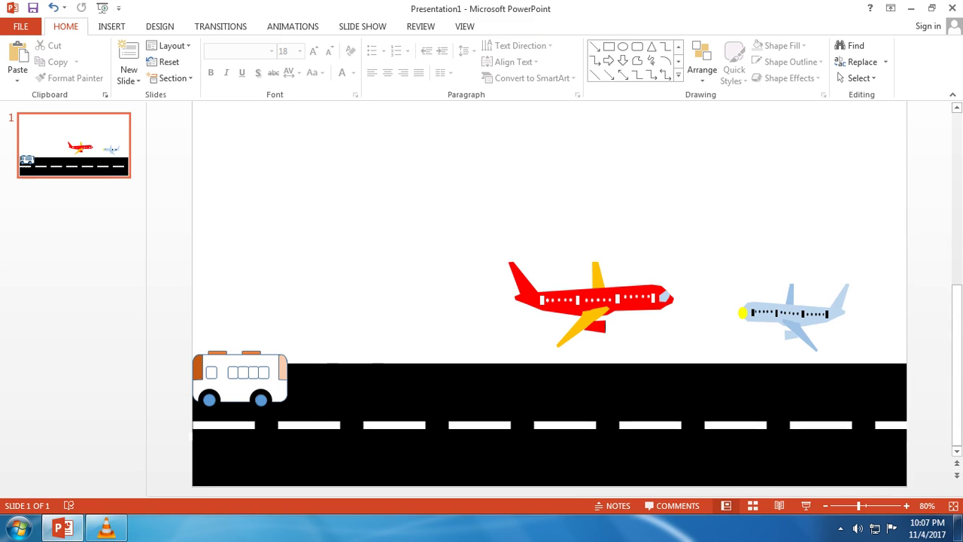
Ungroup the white bus into separate shapes and select its right-hand wheel
left_click_drag(170, 325, 319, 408)
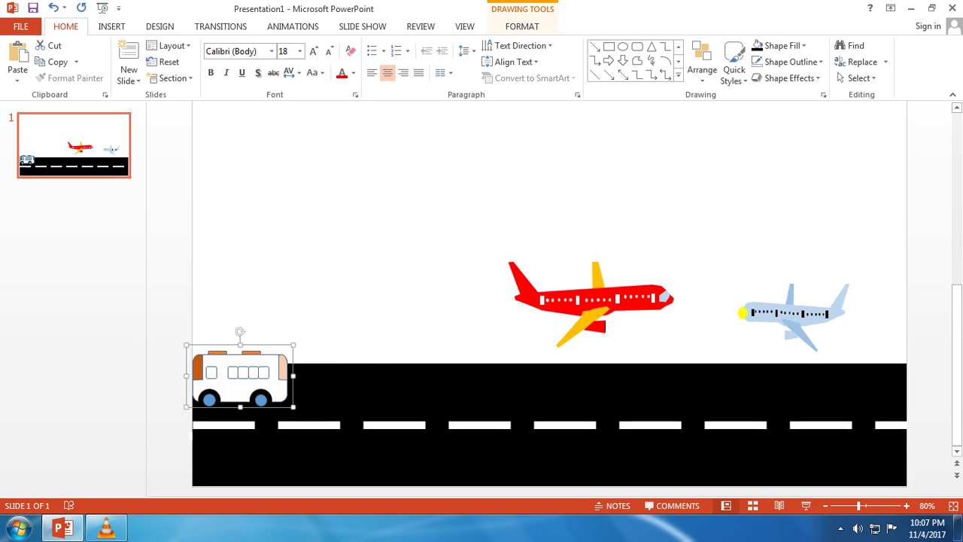
right_click(280, 350)
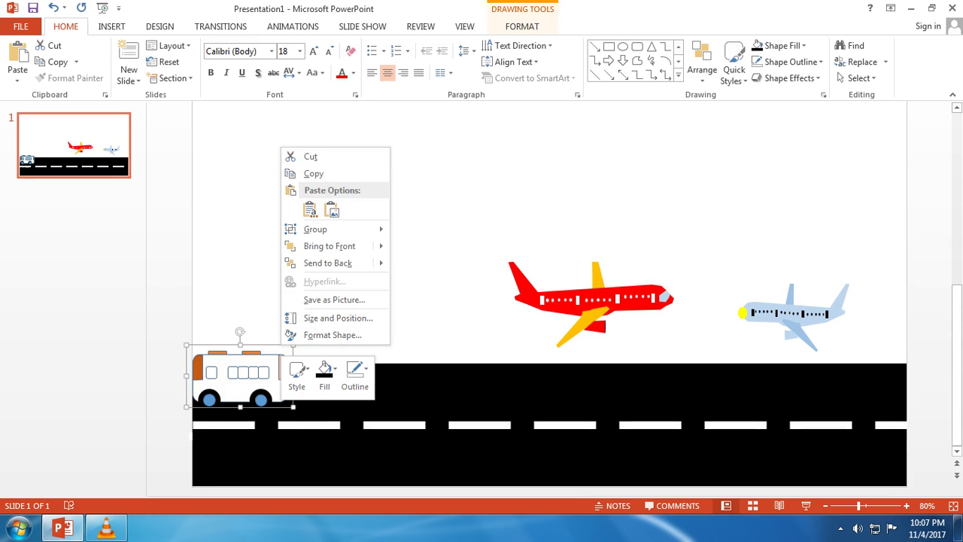
mouse_move(324, 229)
left_click(423, 267)
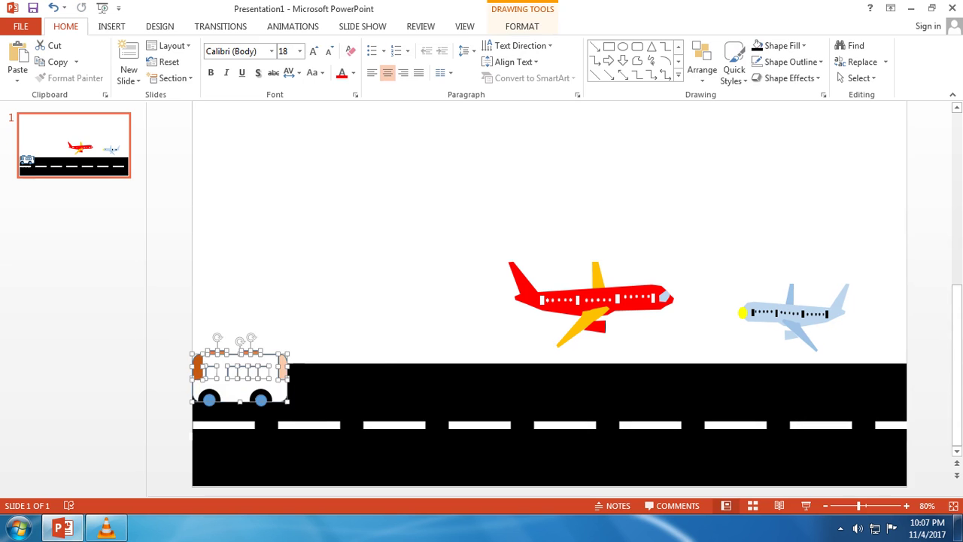
key("Escape")
left_click_drag(174, 340, 336, 418)
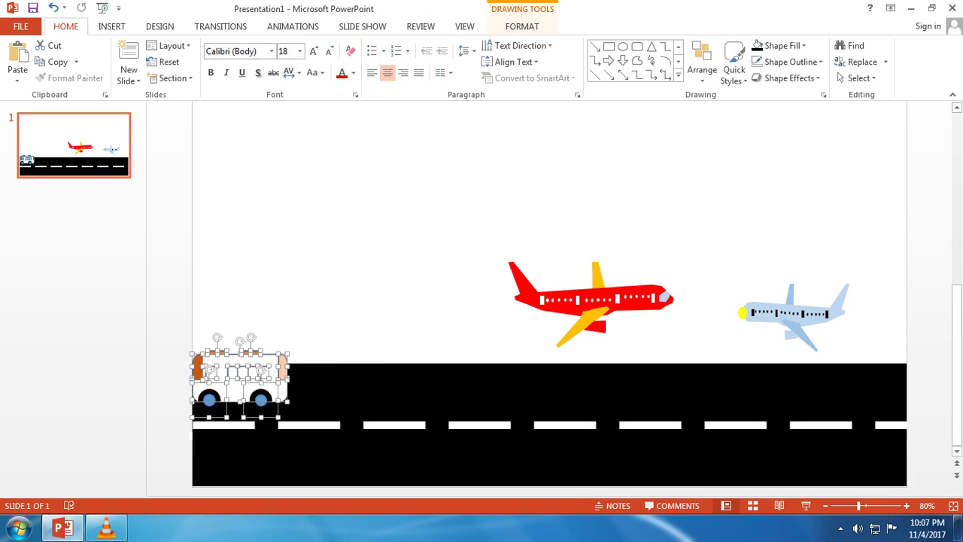
left_click(261, 397)
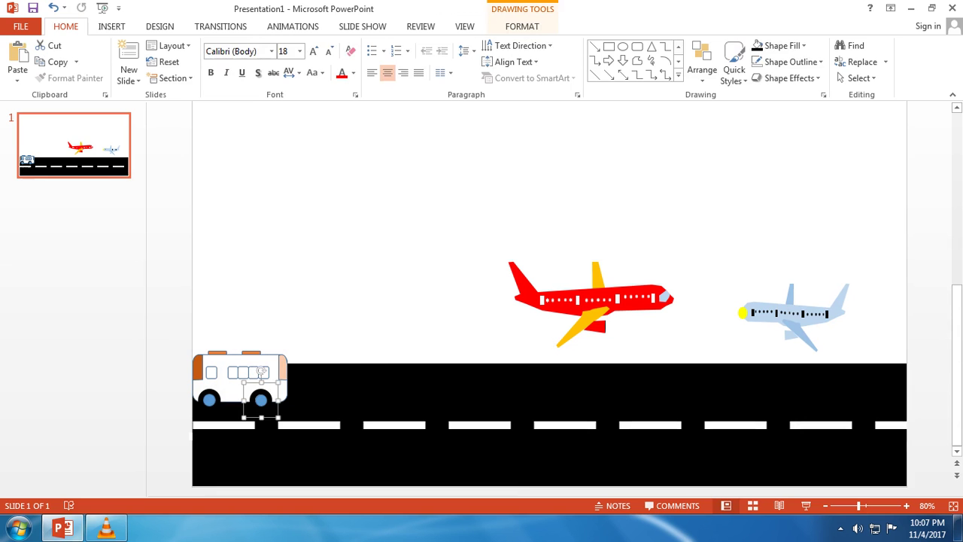
Apply the Spin emphasis animation to the first wheel
left_click(293, 26)
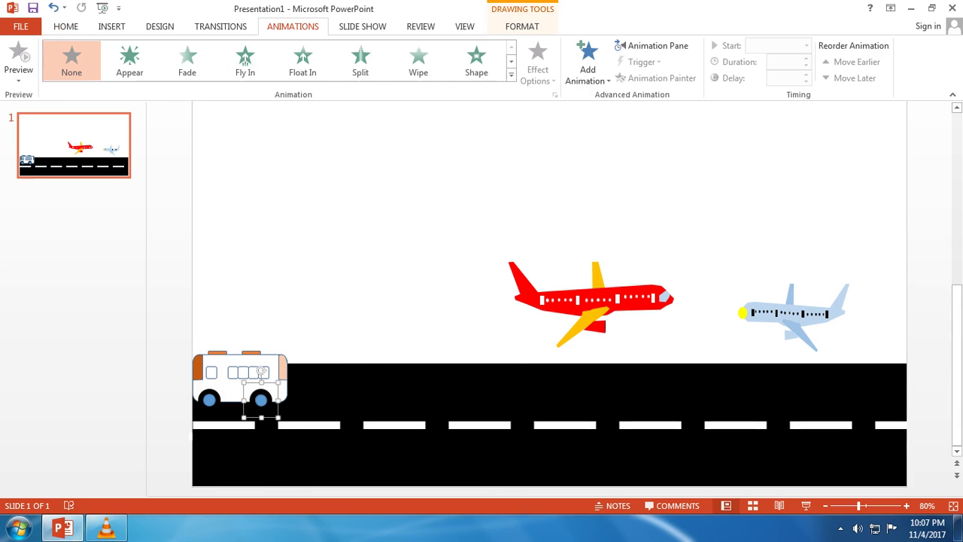
left_click(511, 74)
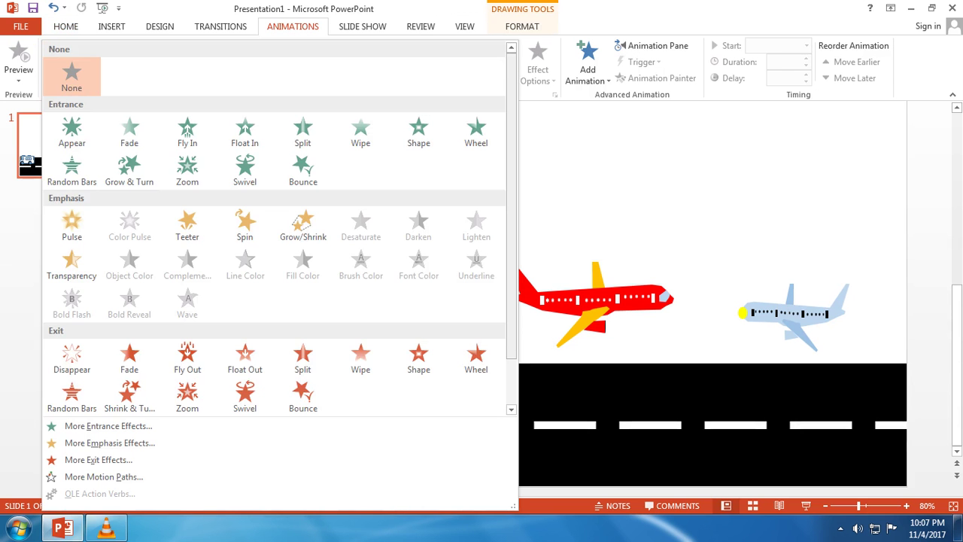
scroll(280, 226, "down", 2)
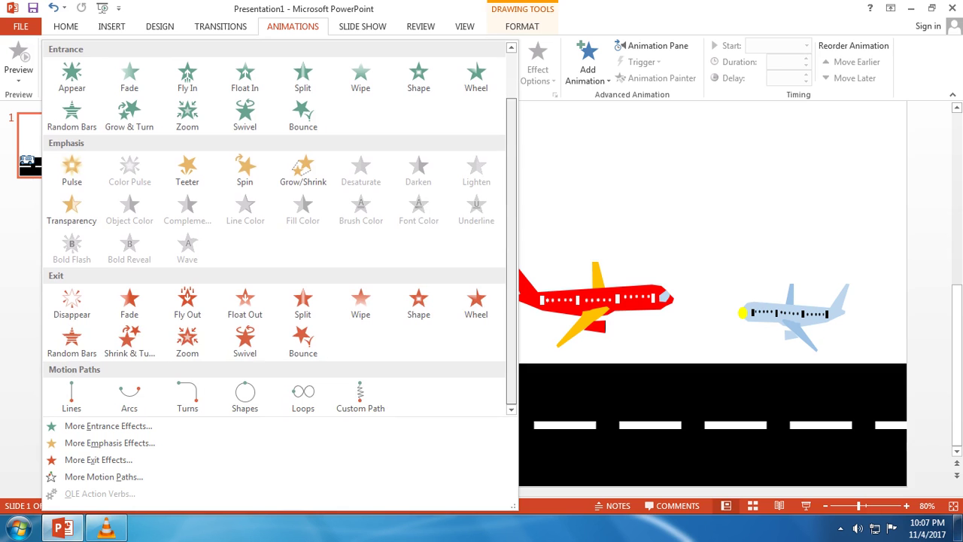
left_click(244, 170)
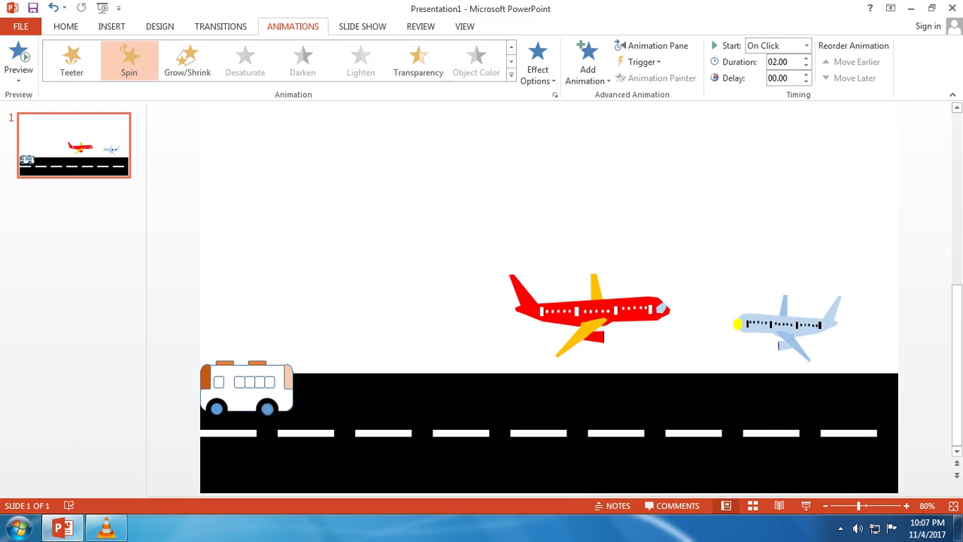
Apply Spin to the bus's other wheel, checking both in the Animation Pane
left_click(652, 46)
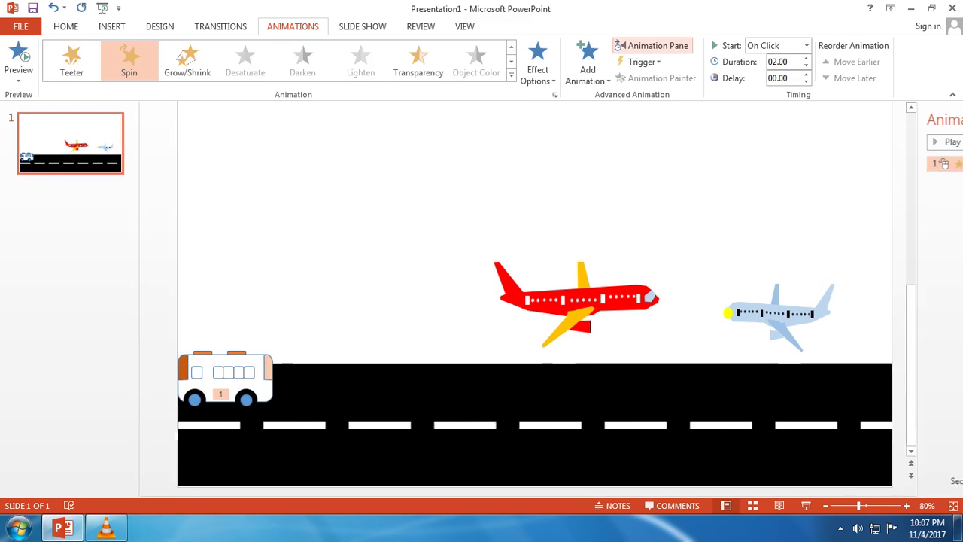
left_click(143, 399)
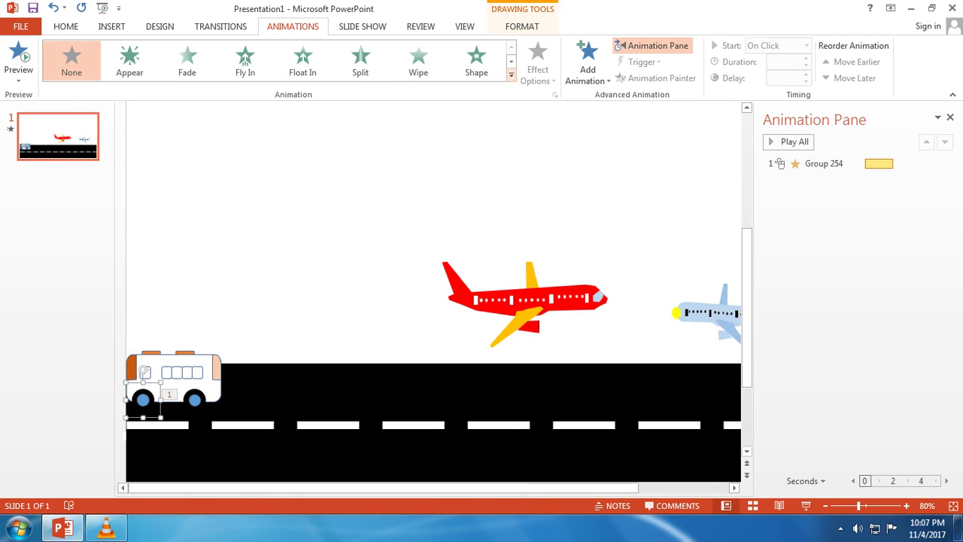
left_click(511, 74)
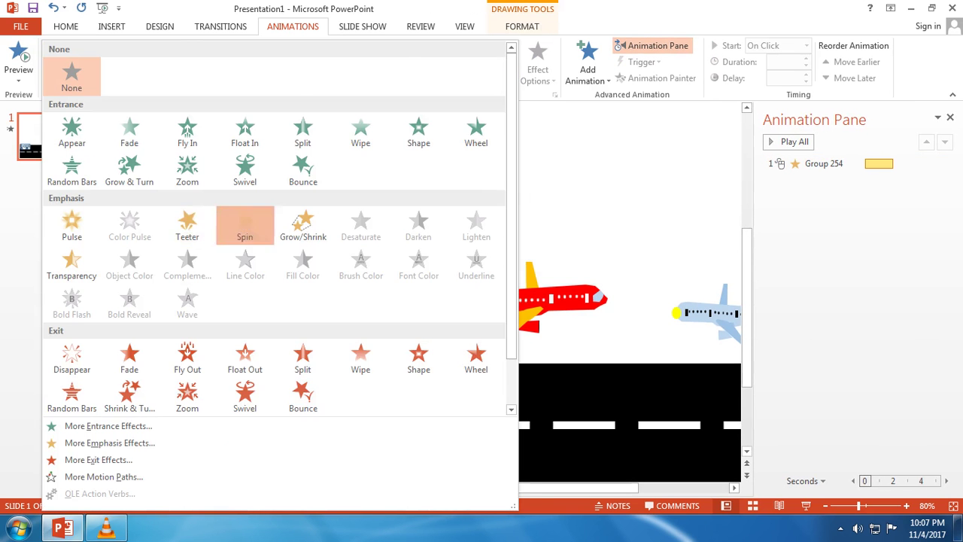
left_click(245, 222)
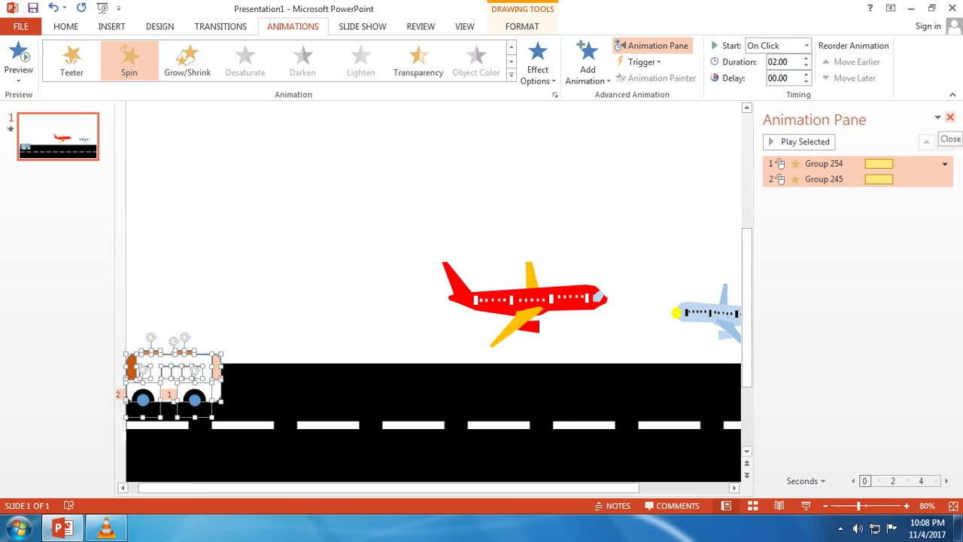
left_click(950, 117)
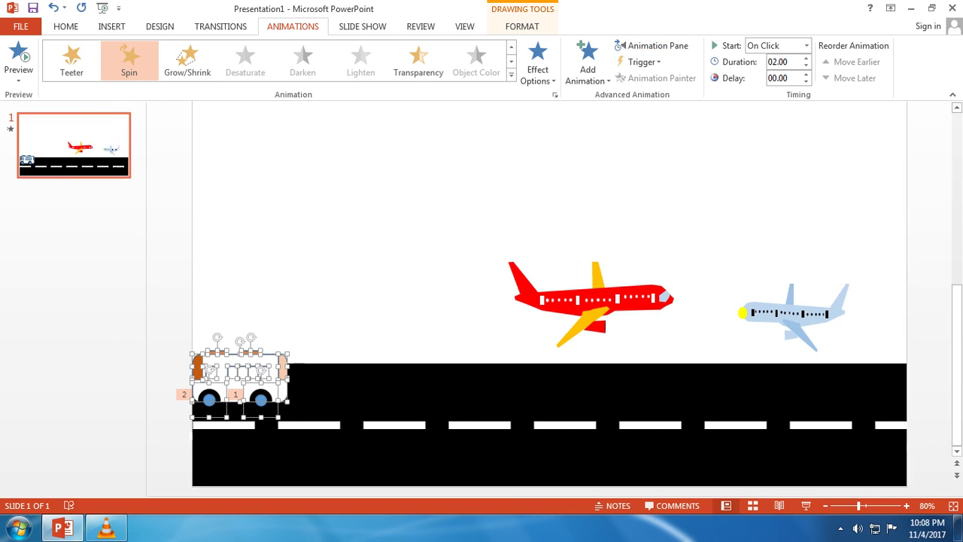
Apply a Lines motion path to the selected white bus parts, then deselect
left_click(511, 75)
scroll(279, 263, "down", 2)
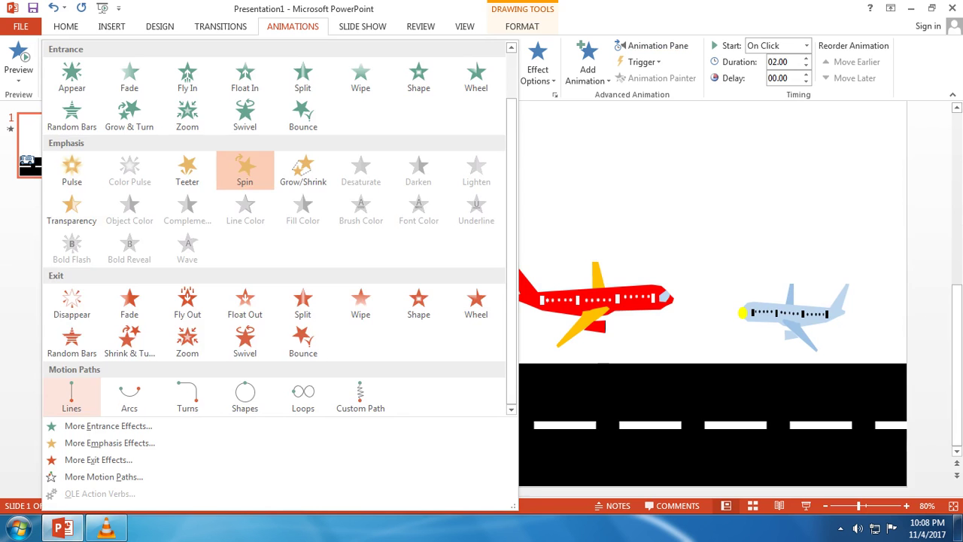
left_click(71, 395)
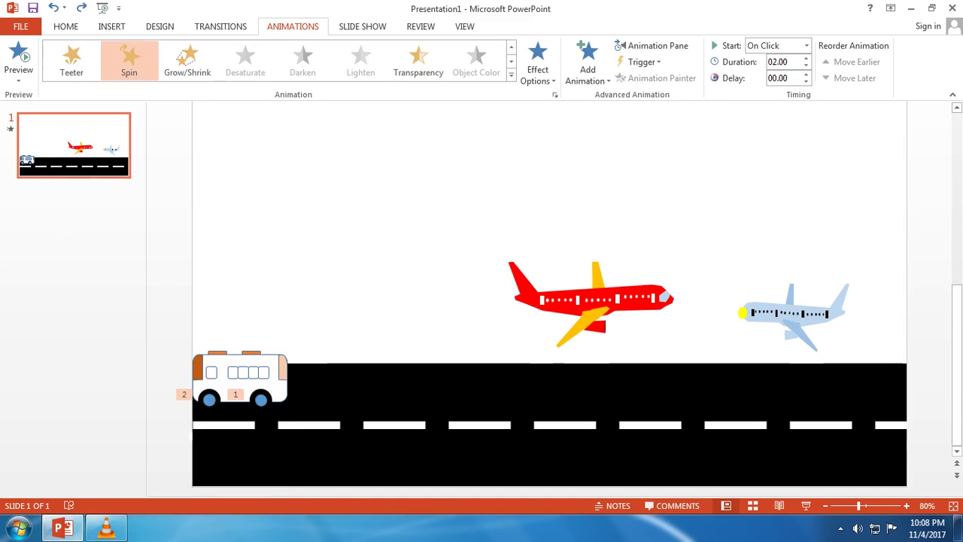
key("Escape")
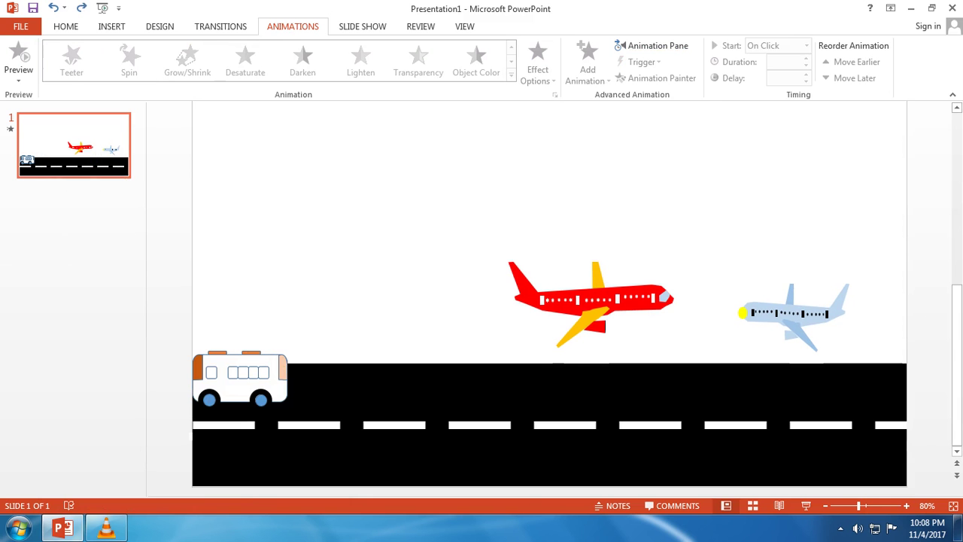
Select the whole bus and redo moving it up off the road
left_click_drag(168, 330, 309, 406)
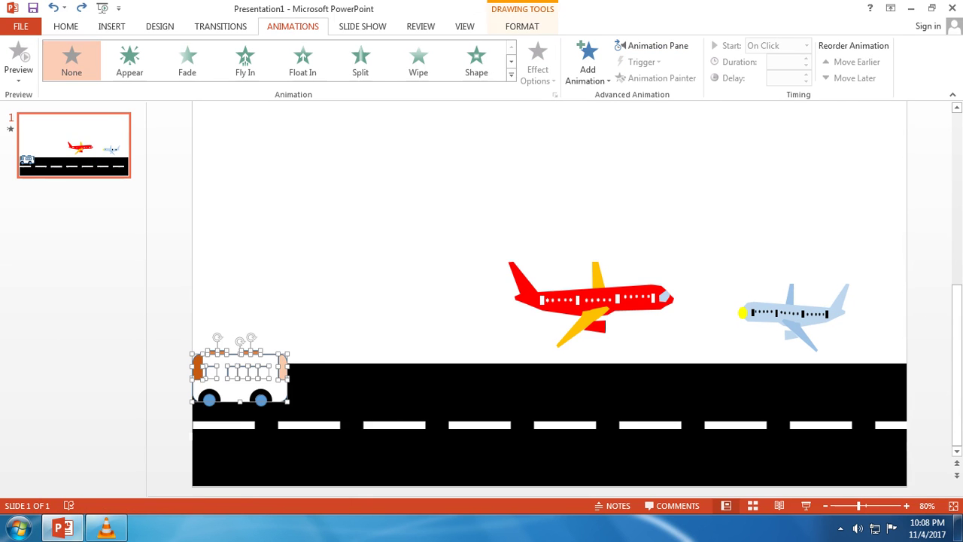
key("Escape")
left_click_drag(176, 346, 307, 413)
key("ctrl+y")
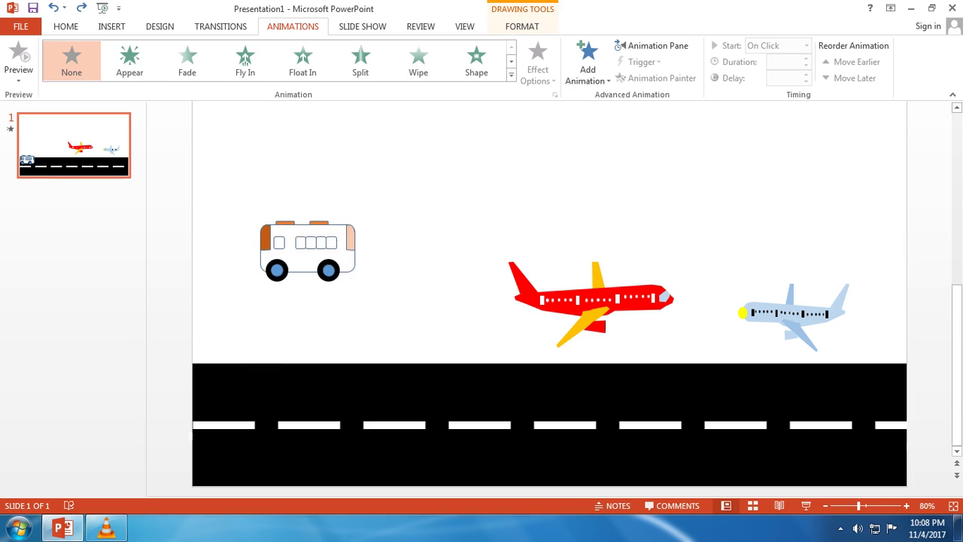
key("Escape")
Pull the bus's rear and front wheels down off the bus body
left_click(337, 248)
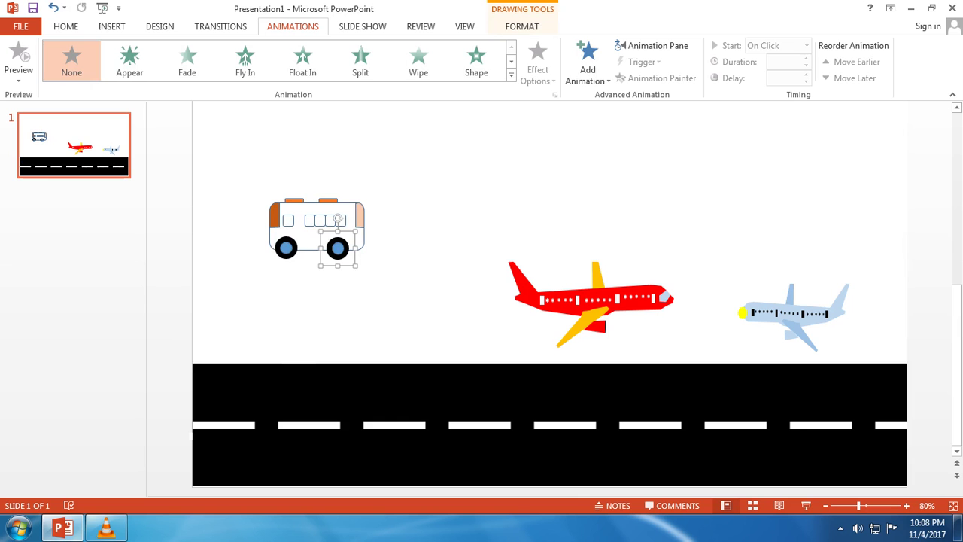
left_click_drag(337, 248, 344, 281)
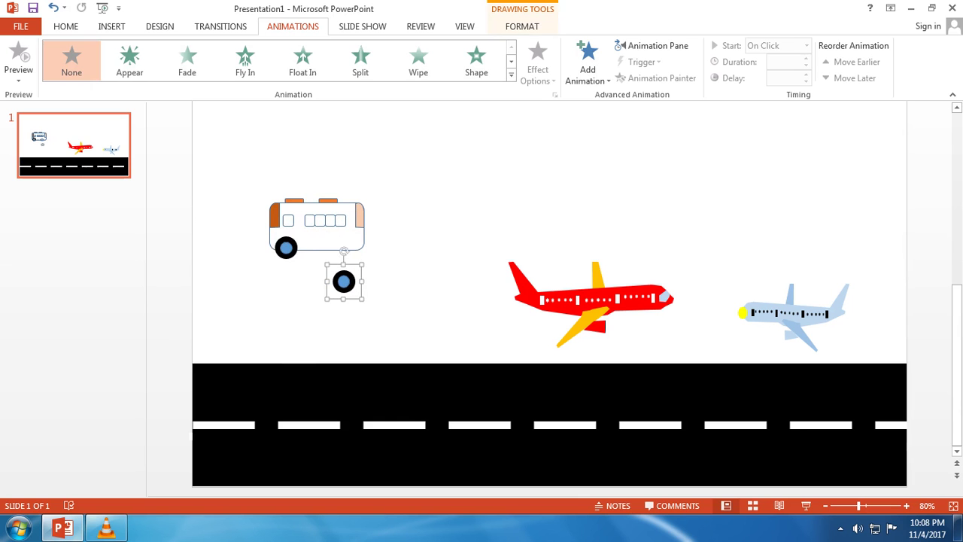
left_click(286, 248)
left_click_drag(286, 248, 291, 281)
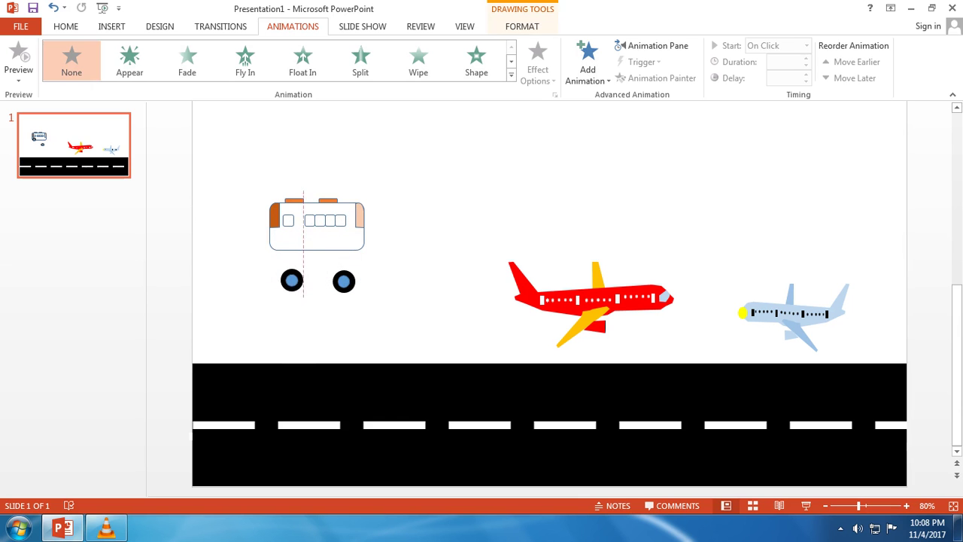
Group the bus body parts into one shape and lower it onto the wheels
left_click_drag(225, 179, 411, 264)
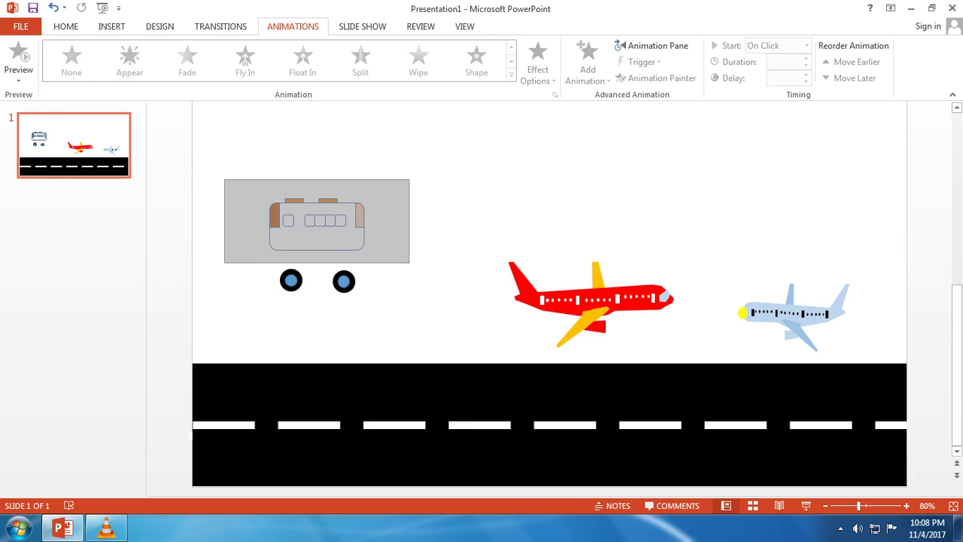
right_click(361, 238)
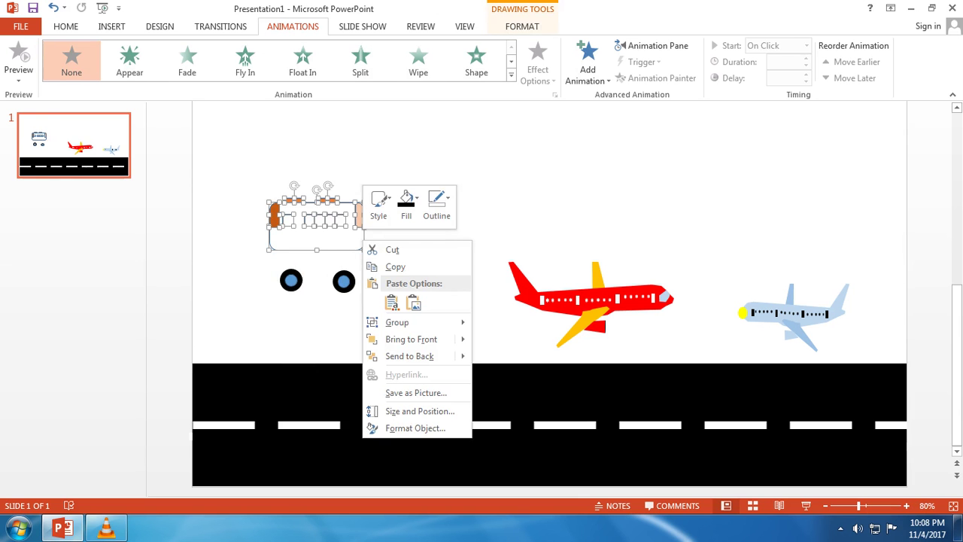
mouse_move(399, 321)
left_click(504, 320)
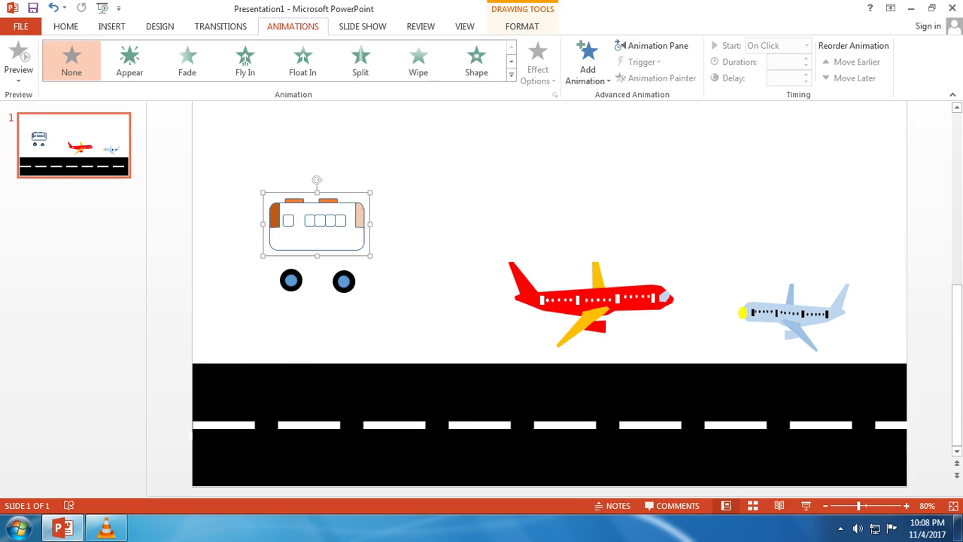
key("Escape")
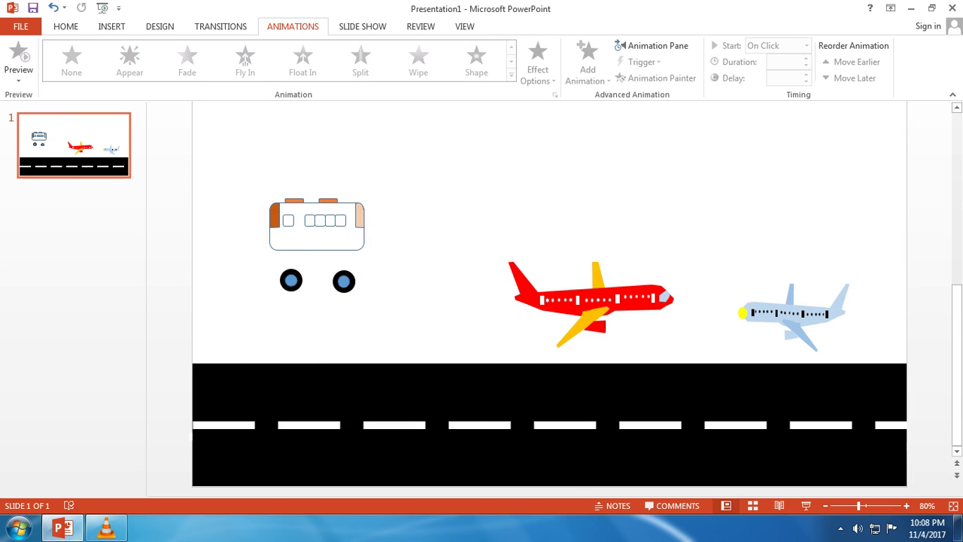
left_click_drag(316, 226, 319, 251)
key("Tab")
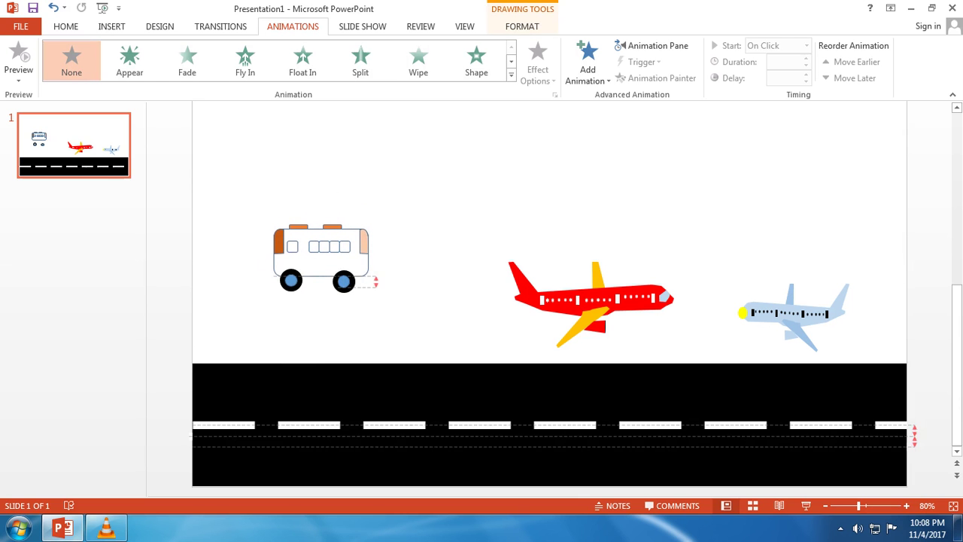
key("Down")
key("Down")
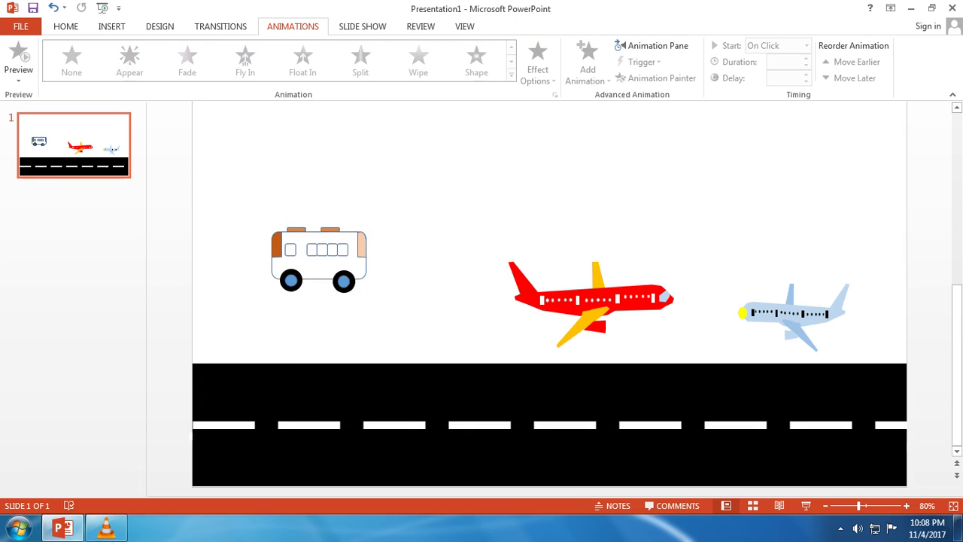
Drag the assembled bus down onto the road's left end and reselect it
left_click_drag(248, 204, 407, 304)
left_click_drag(320, 256, 250, 374)
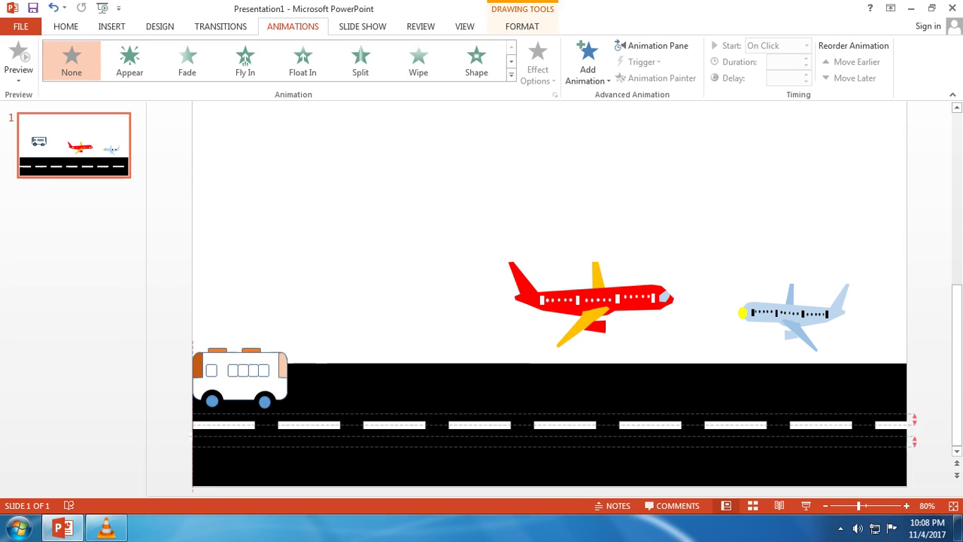
left_click_drag(250, 375, 247, 379)
key("Escape")
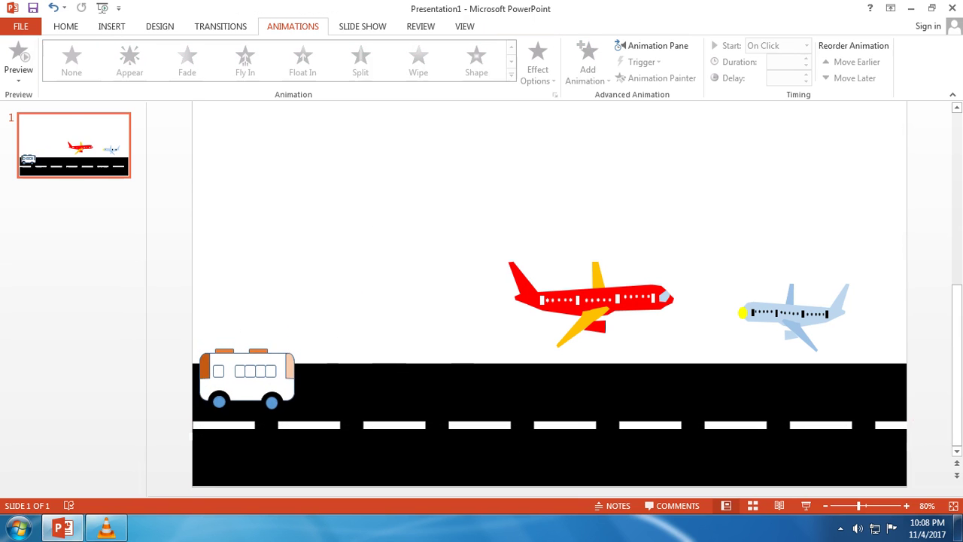
left_click_drag(190, 334, 320, 409)
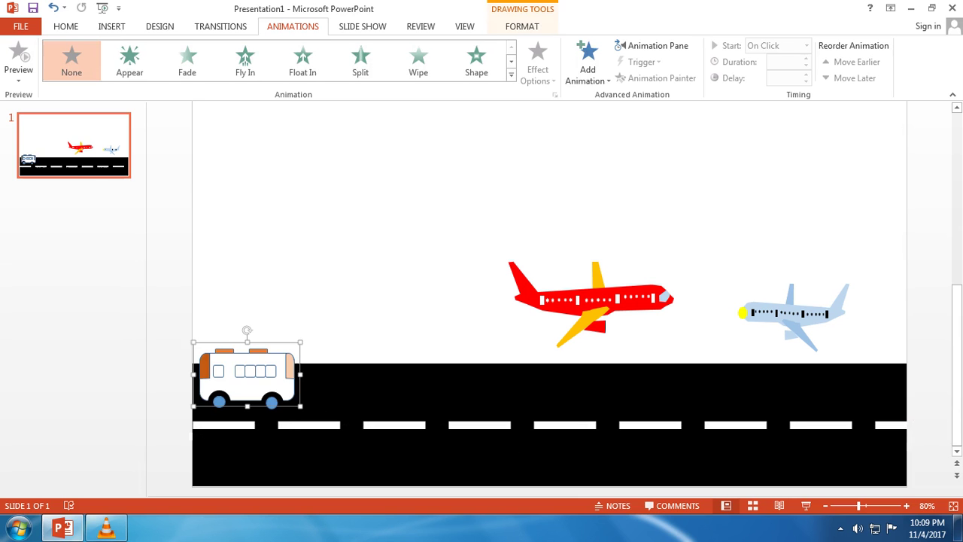
Apply the Spin emphasis animation to the bus's front and rear wheels
key("Escape")
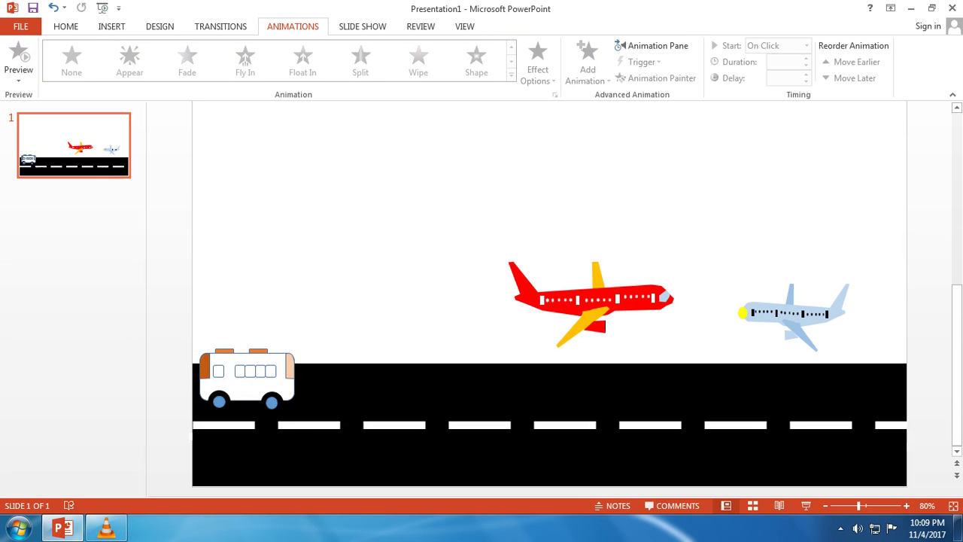
left_click(272, 402)
left_click(511, 74)
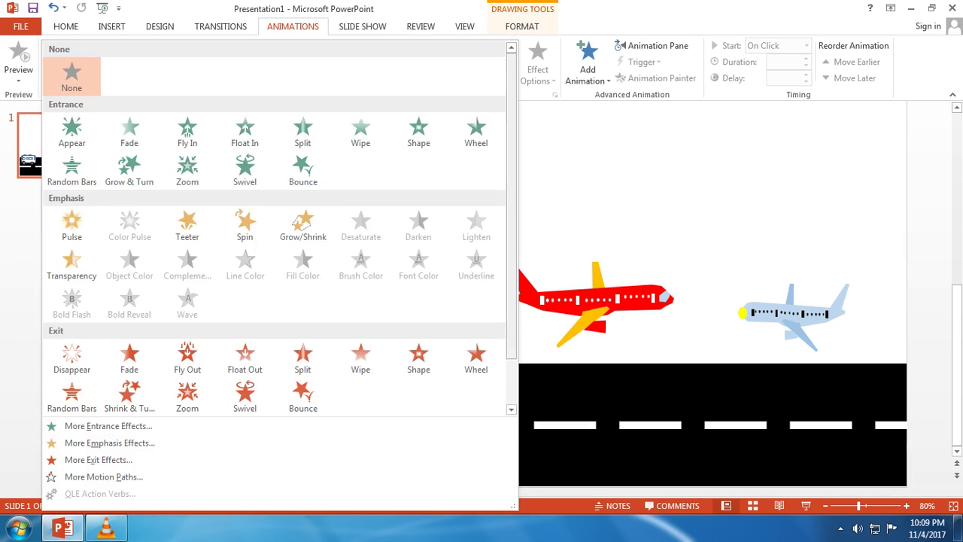
left_click(245, 222)
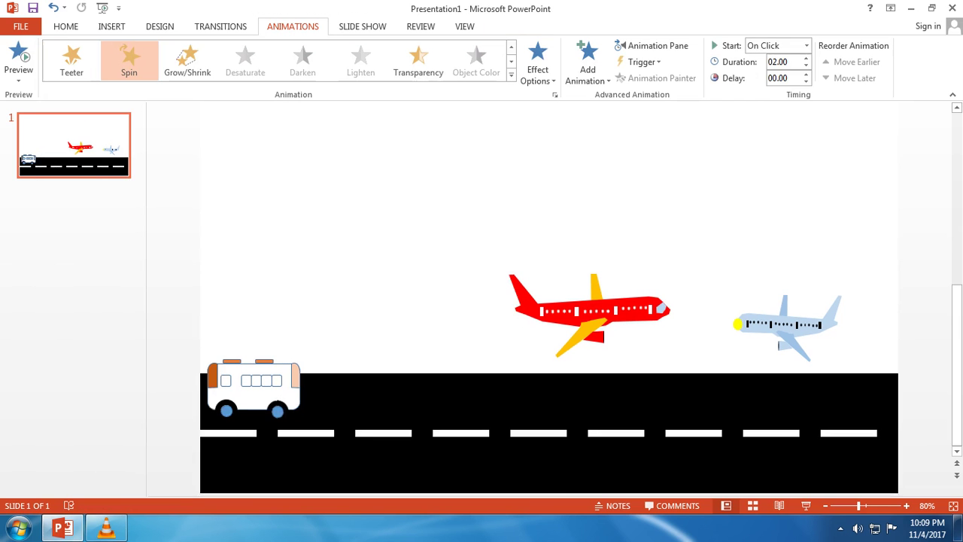
left_click(219, 401)
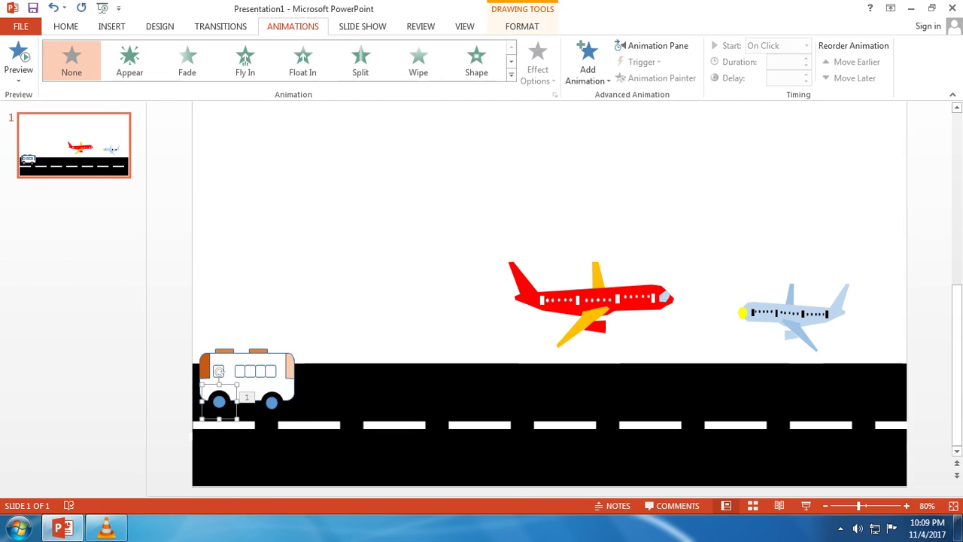
left_click(511, 74)
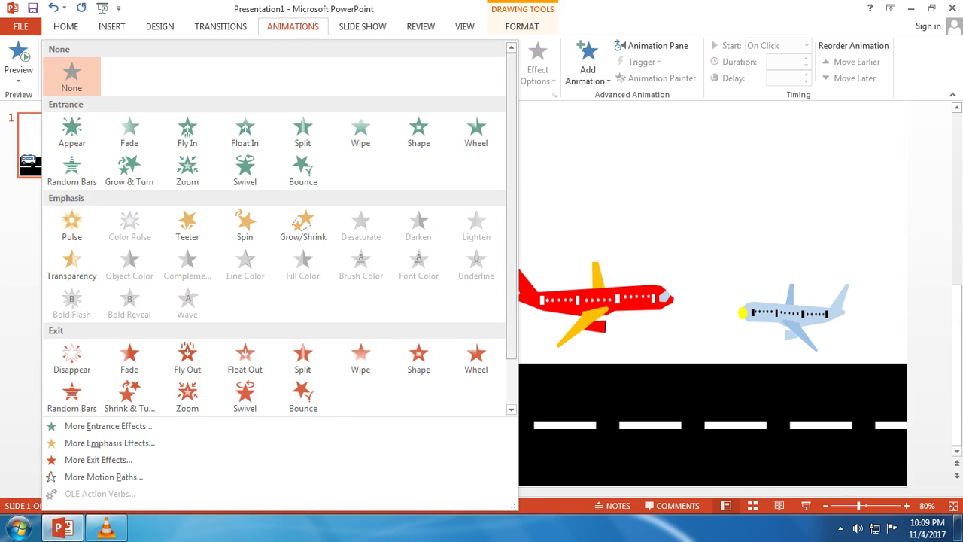
scroll(511, 226, "down", 2)
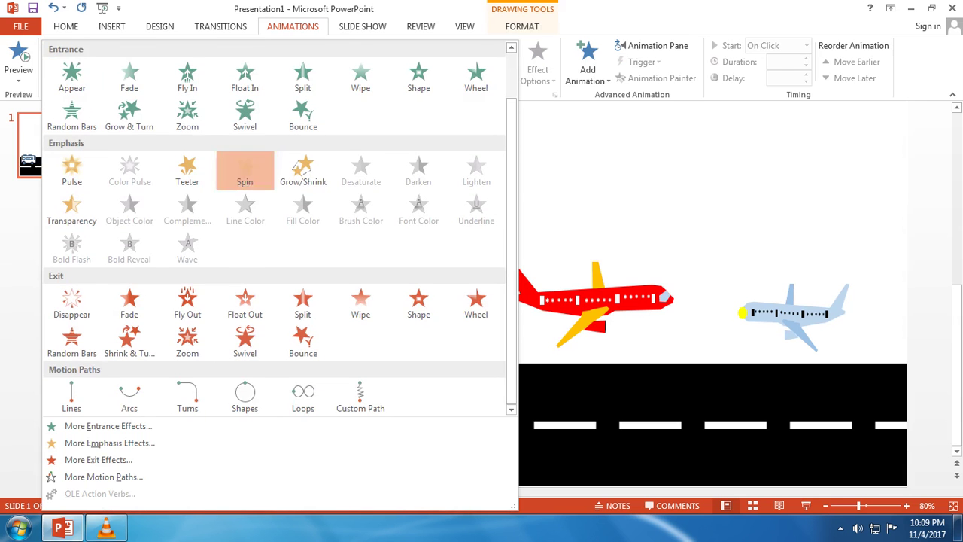
left_click(245, 172)
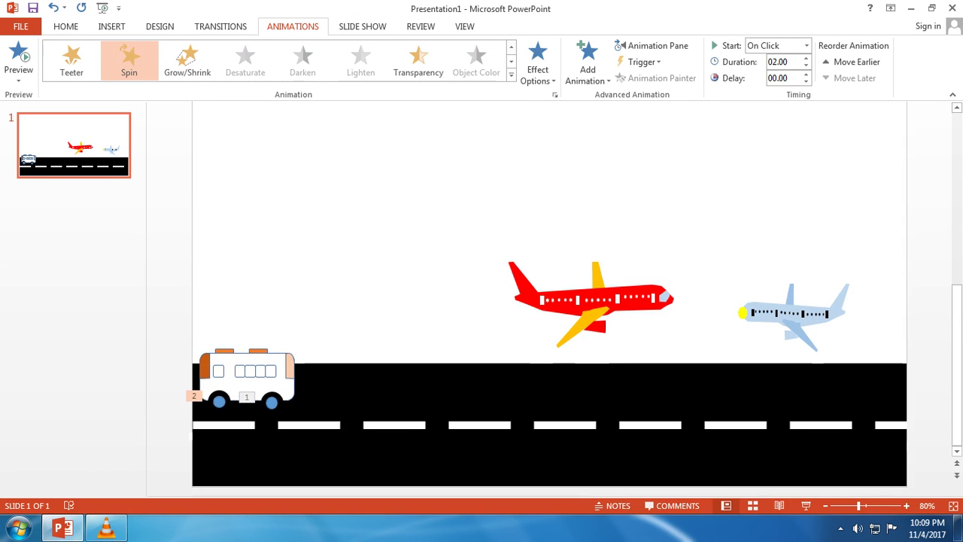
Give the whole bus a Lines motion path
left_click_drag(169, 328, 320, 416)
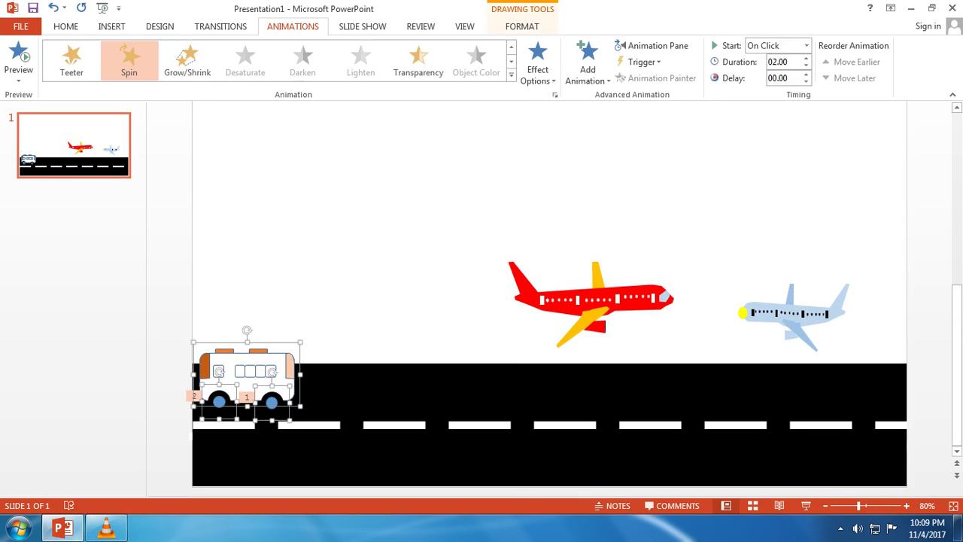
left_click(511, 75)
scroll(511, 225, "down", 1)
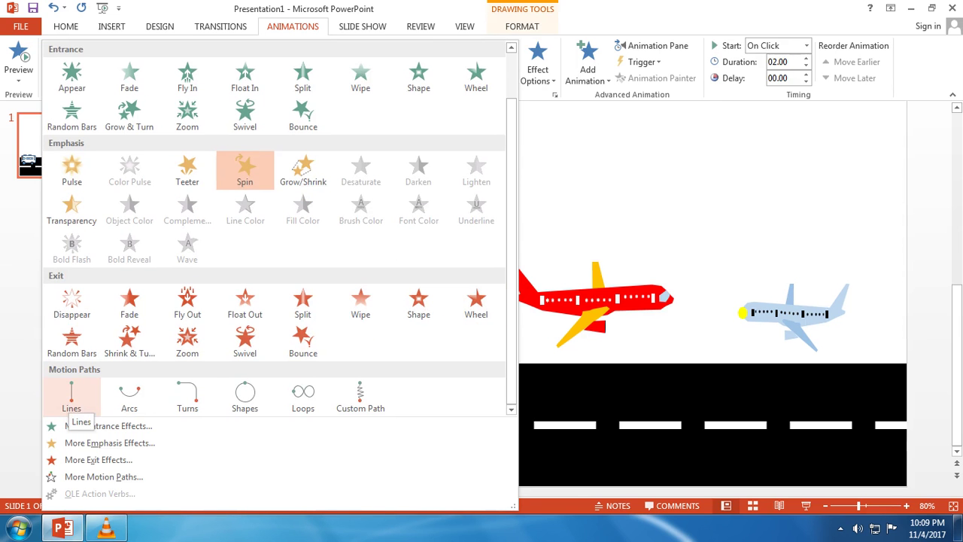
left_click(72, 396)
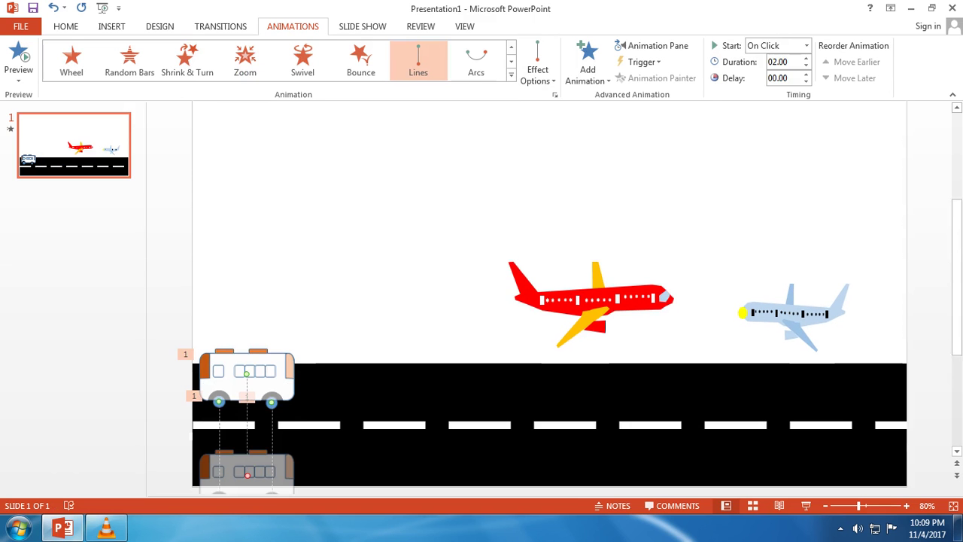
Undo the downward Lines motion path on the bus with Ctrl+Z
scroll(550, 339, "down", 1)
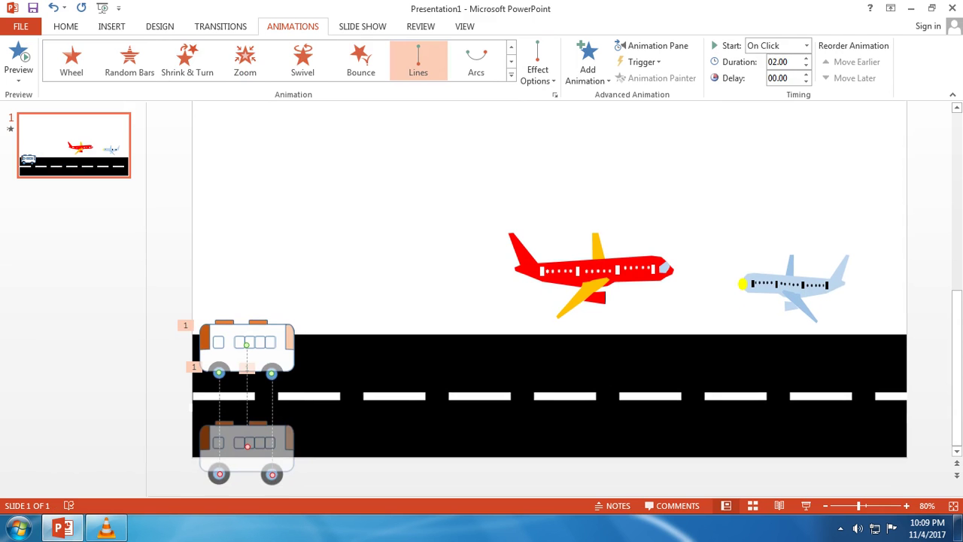
key("ctrl+z")
Draw a Custom Path for the bus running rightward along the road
left_click(511, 75)
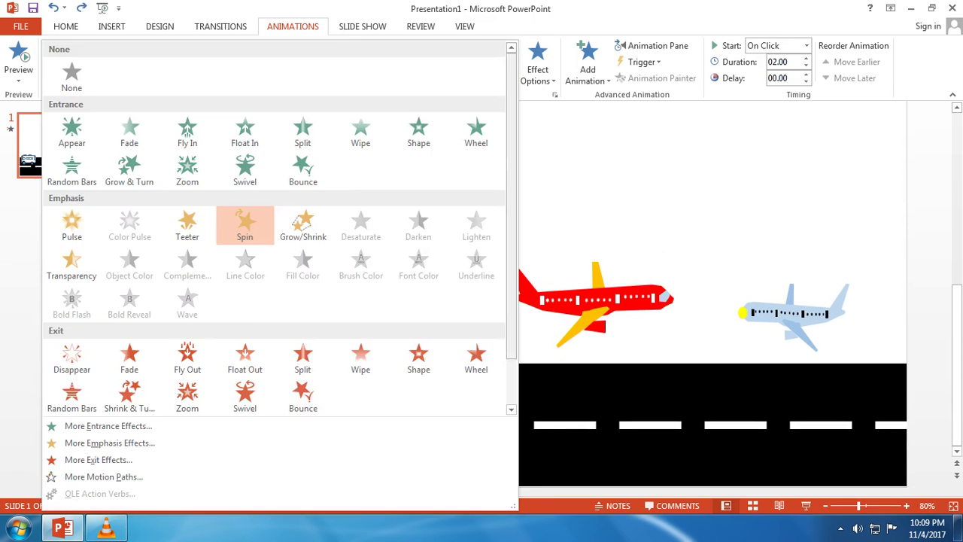
scroll(361, 301, "down", 1)
left_click(361, 395)
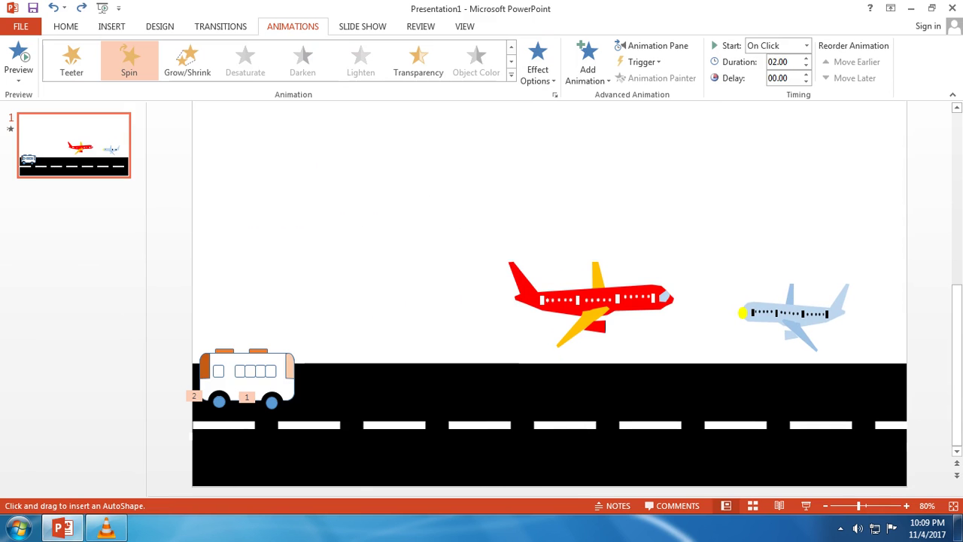
left_click_drag(295, 395, 941, 388)
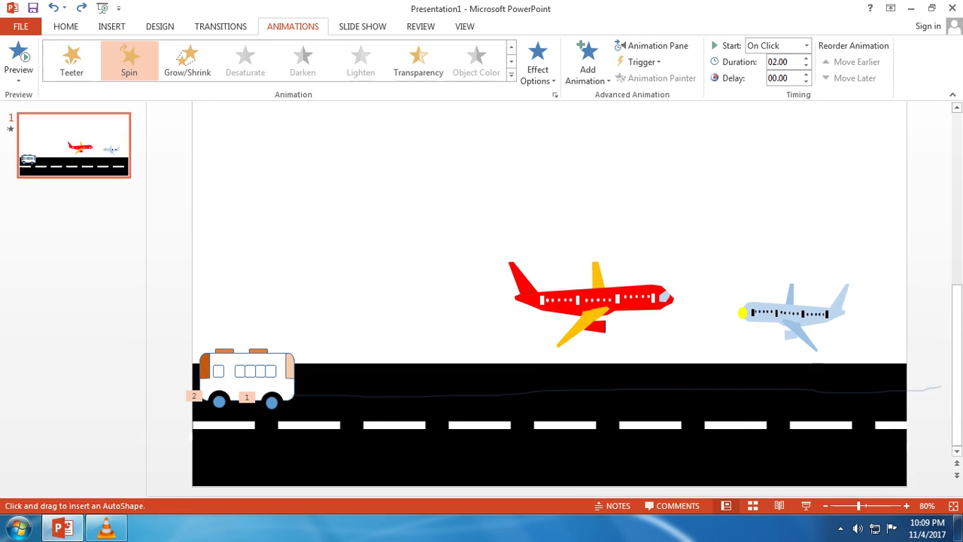
double_click(950, 386)
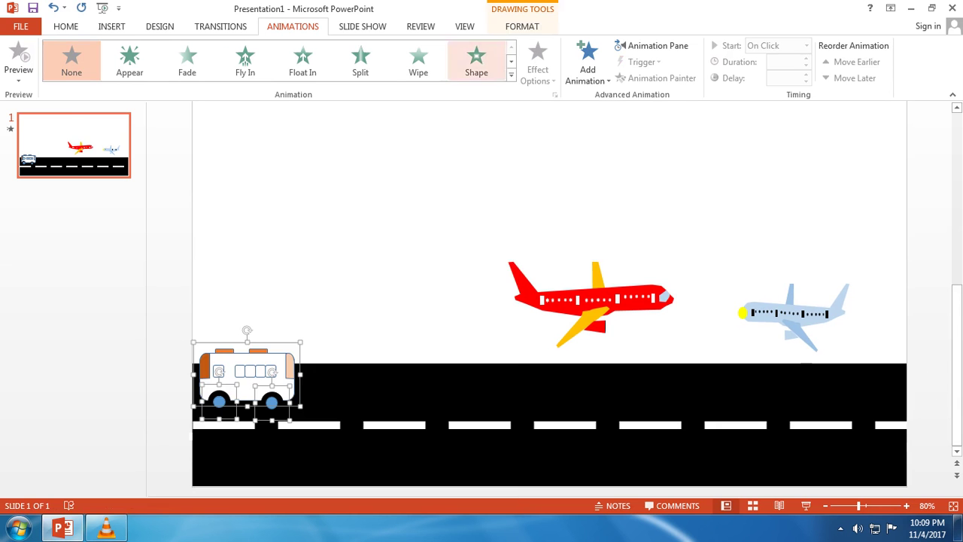
Draw a Custom Path from the bus along the road past the slide's right edge
left_click(511, 74)
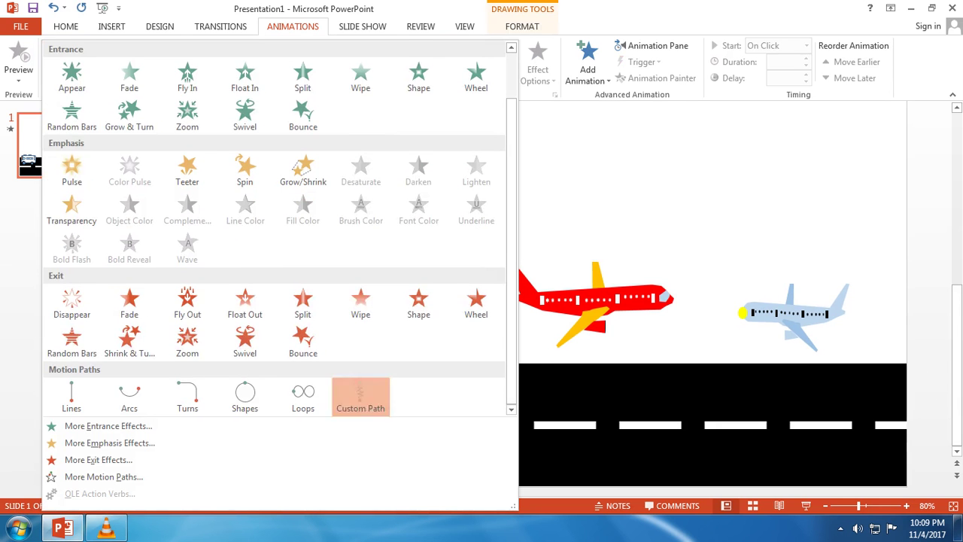
left_click(360, 395)
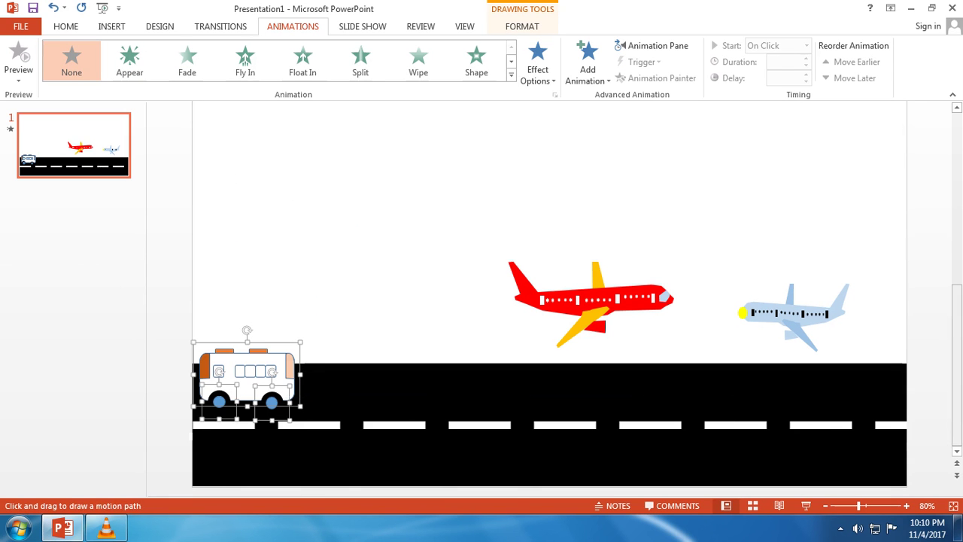
left_click(511, 75)
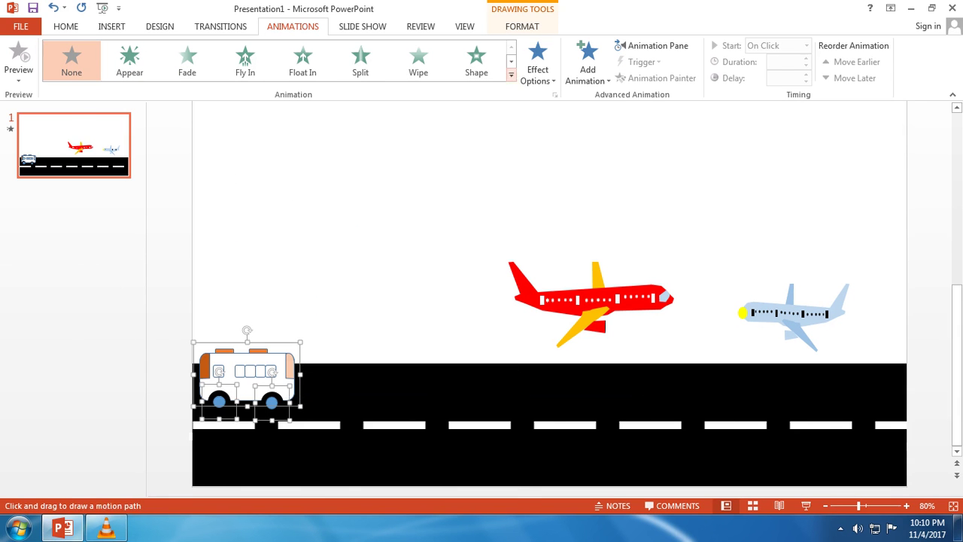
scroll(303, 237, "down", 2)
left_click(361, 395)
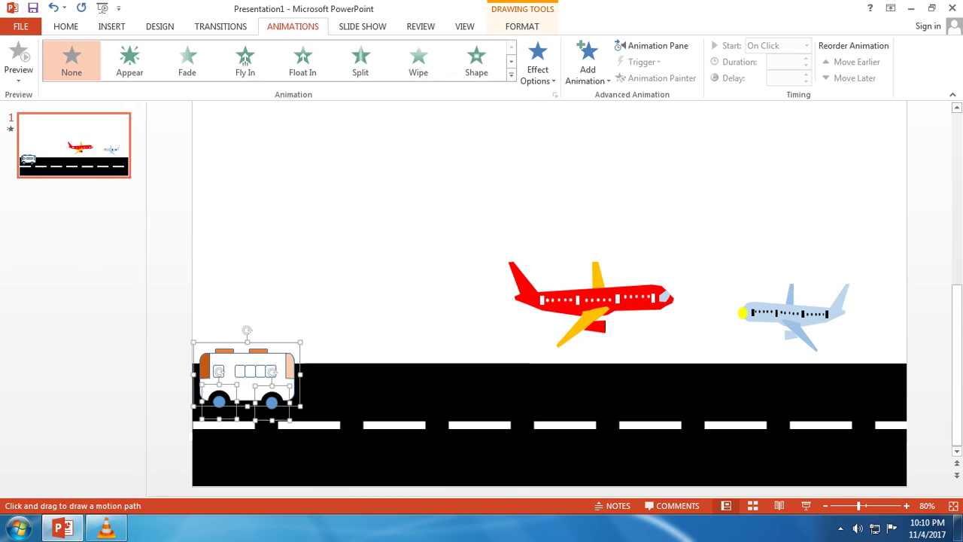
left_click_drag(304, 398, 656, 390)
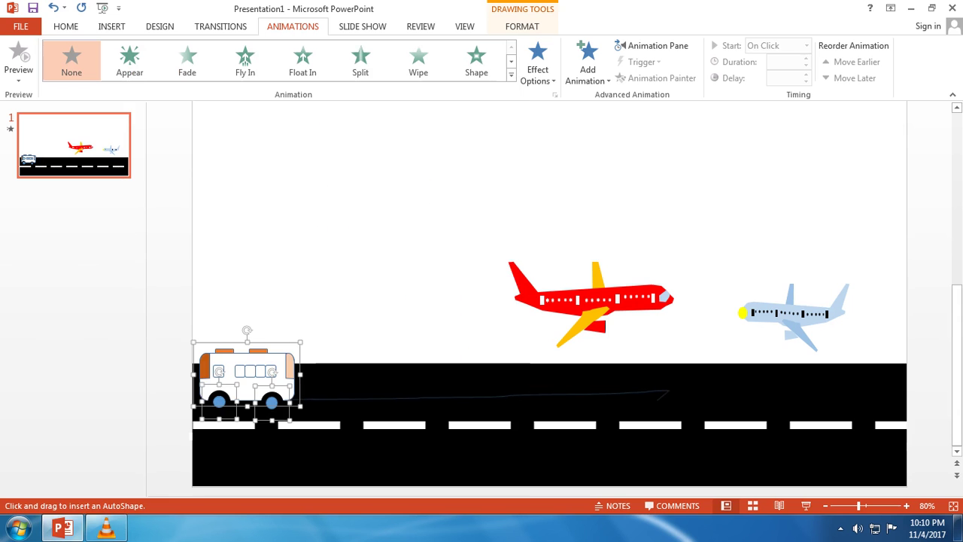
left_click_drag(668, 390, 944, 389)
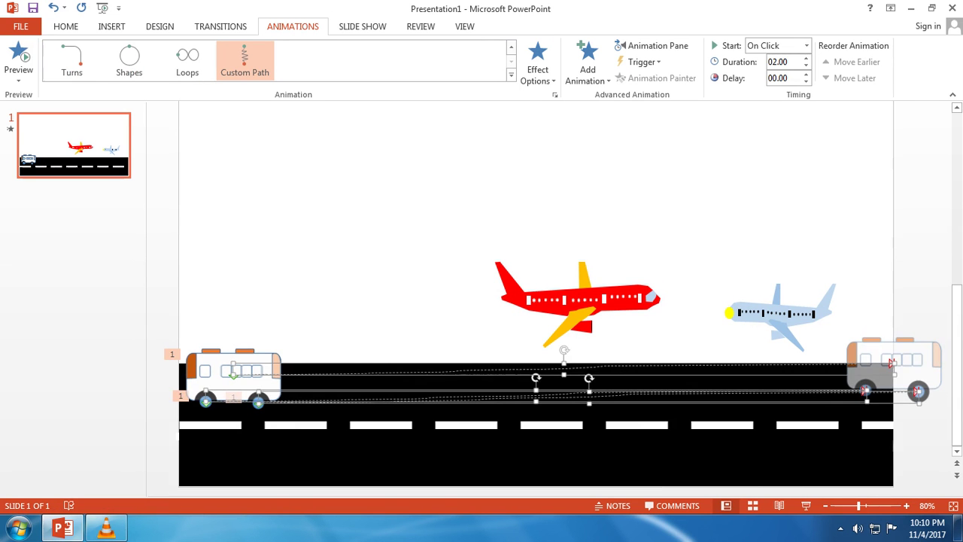
left_click_drag(524, 406, 555, 410)
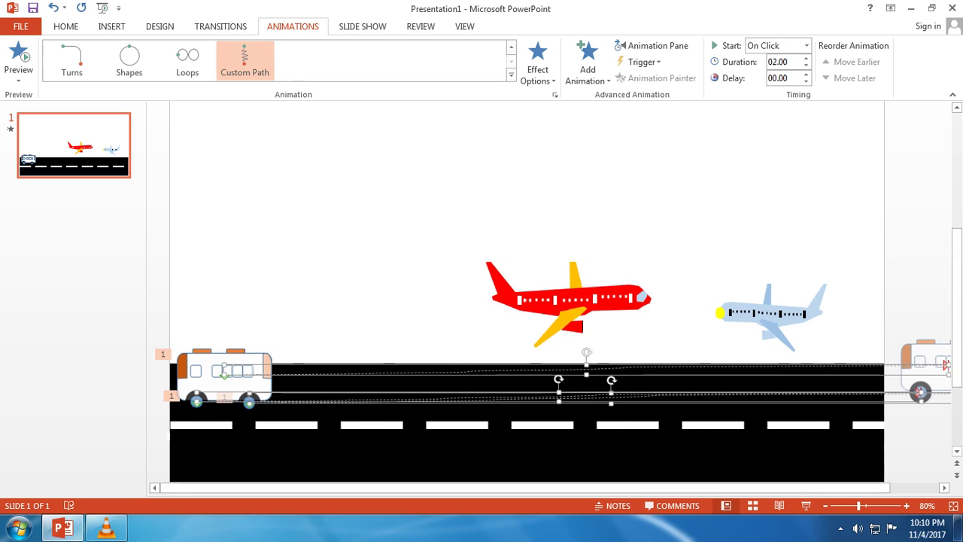
key("Escape")
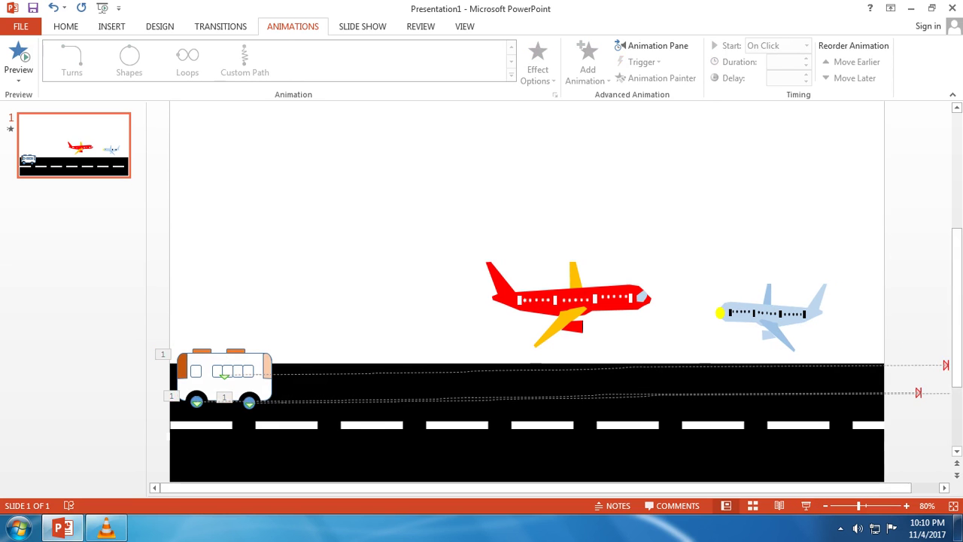
left_click(587, 368)
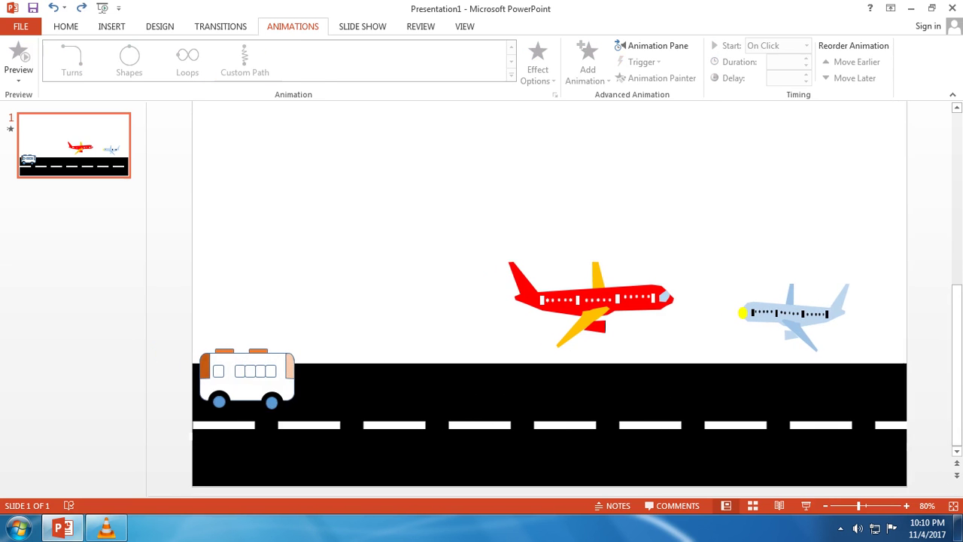
Select the bus and both wheels, then draw a straight Custom Path to the road's far right
left_click_drag(177, 323, 325, 414)
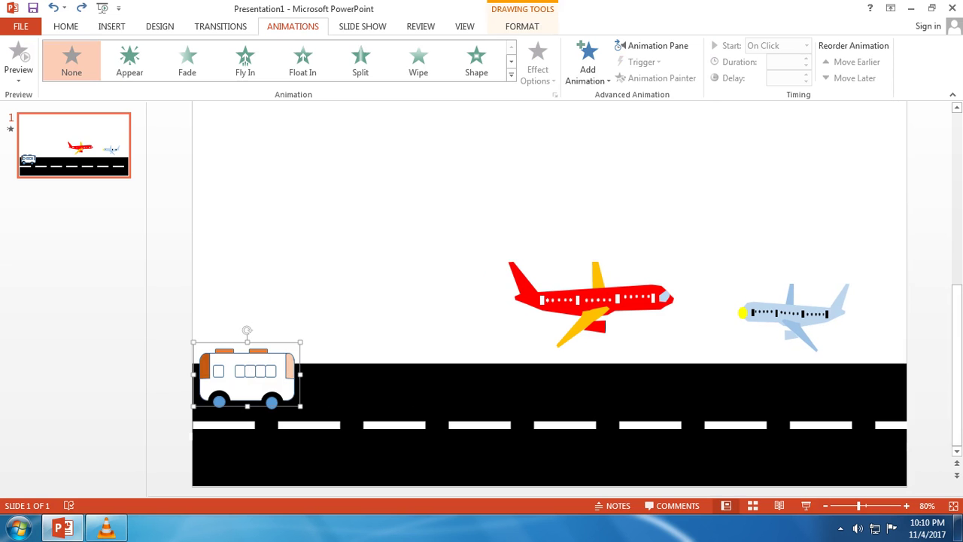
left_click(272, 402)
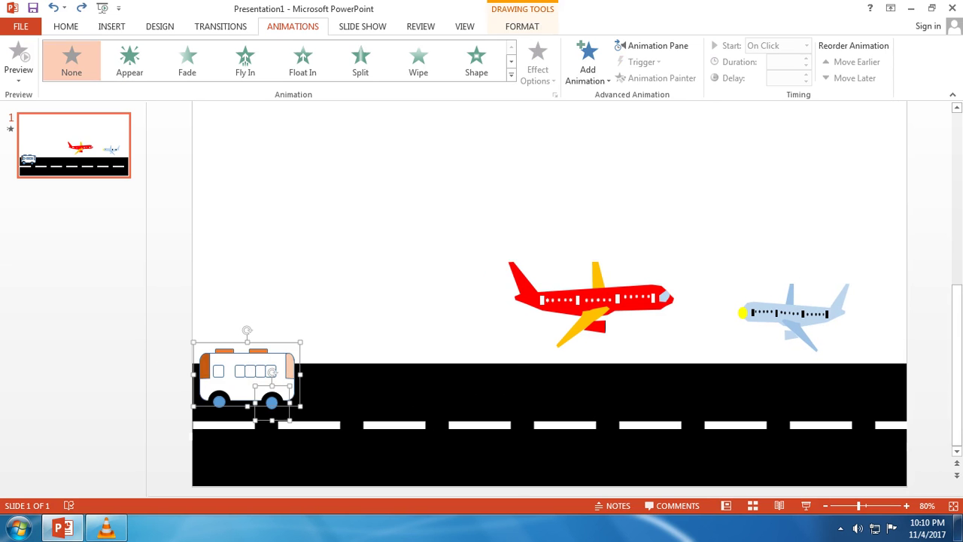
left_click(219, 402, "shift")
left_click(511, 75)
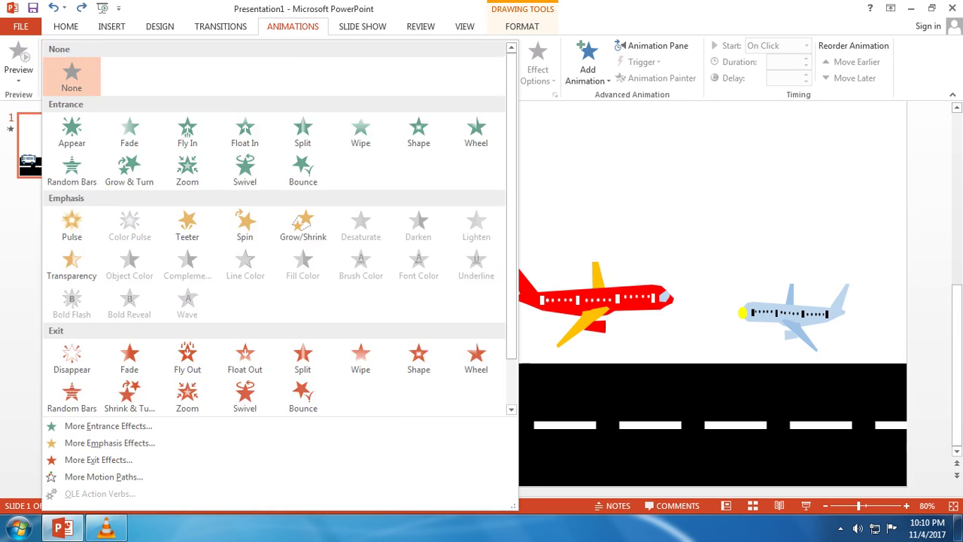
scroll(301, 226, "down", 1)
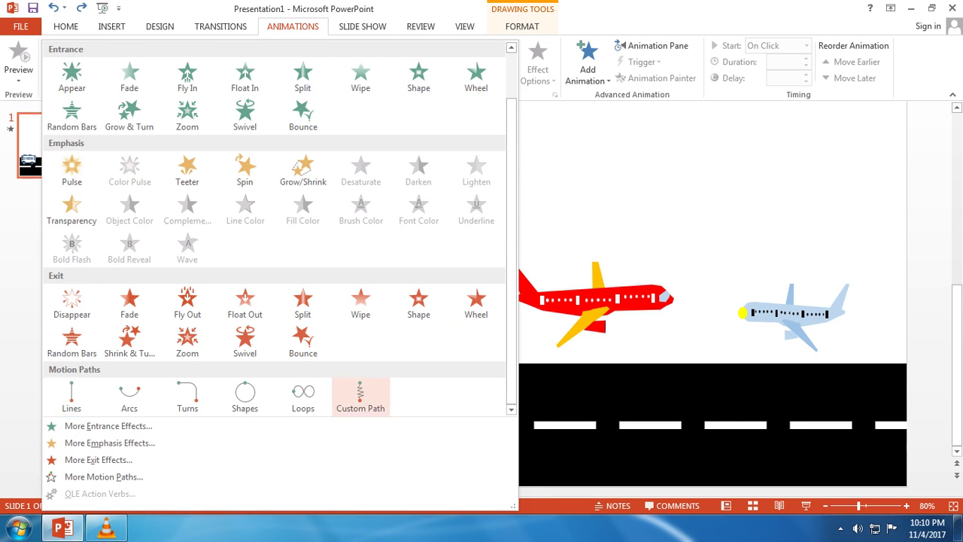
left_click(361, 395)
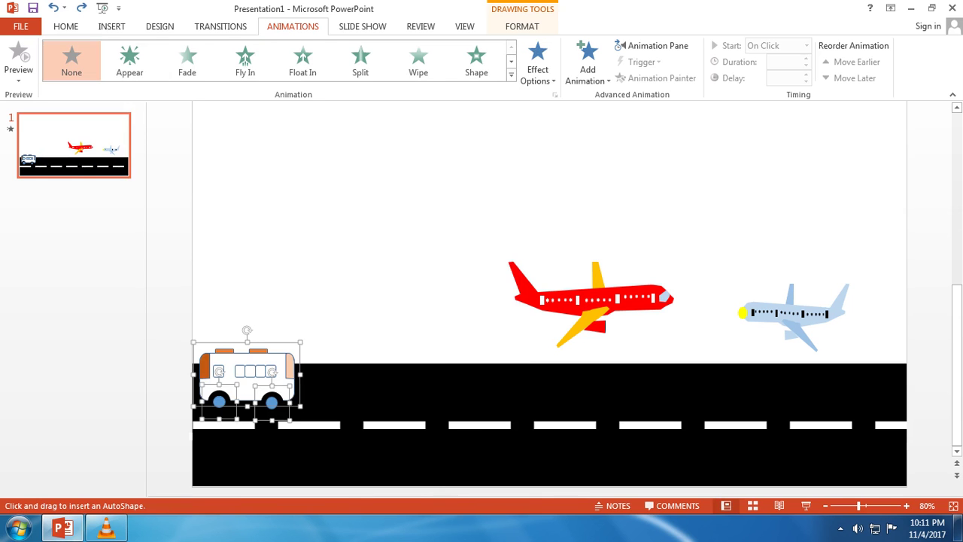
left_click_drag(256, 404, 846, 404)
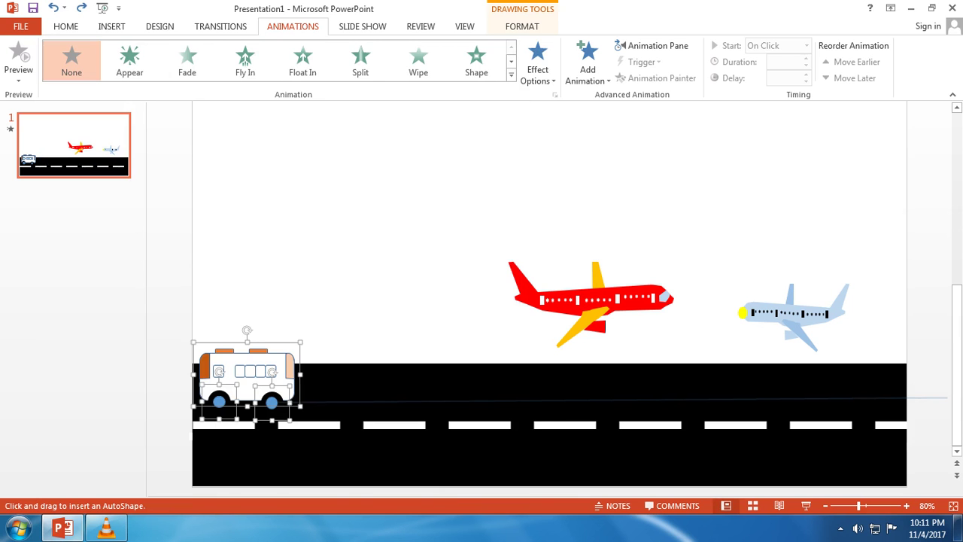
double_click(946, 397)
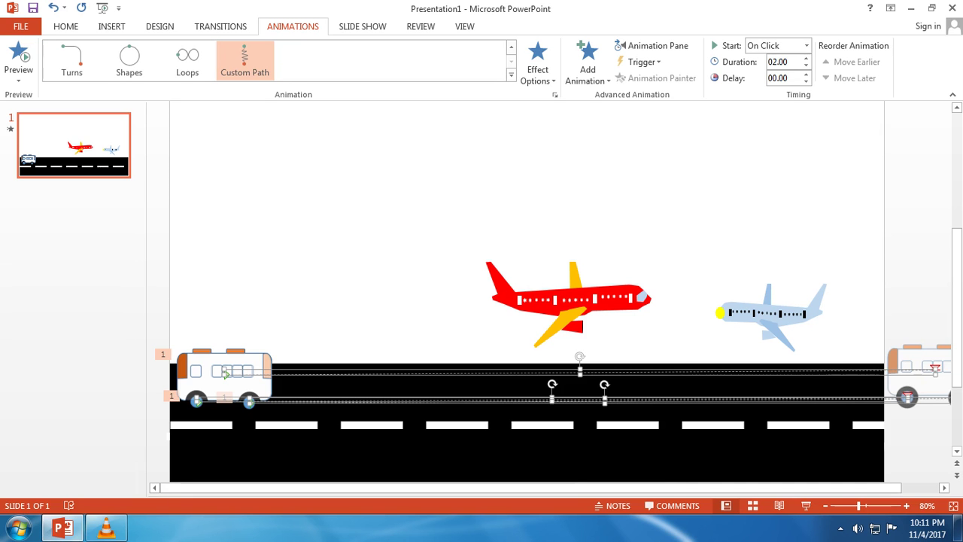
Open the Animation Pane, play the bus's motion paths, and cancel accidental path moves
left_click(652, 46)
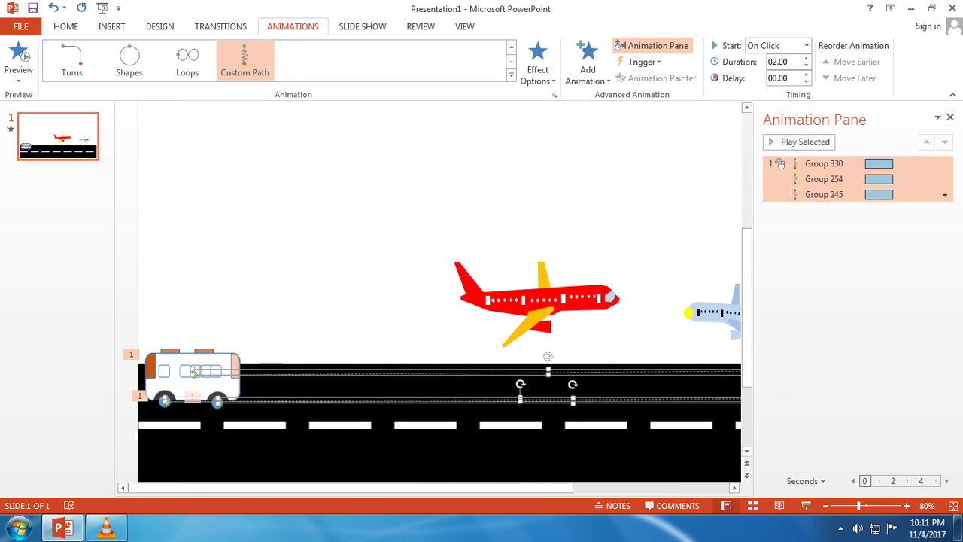
left_click(798, 141)
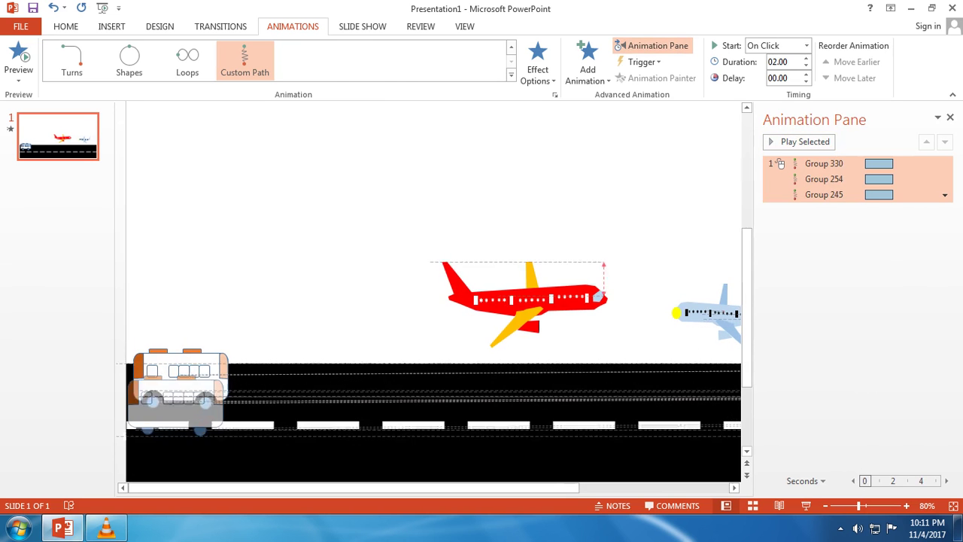
left_click_drag(182, 452, 177, 446)
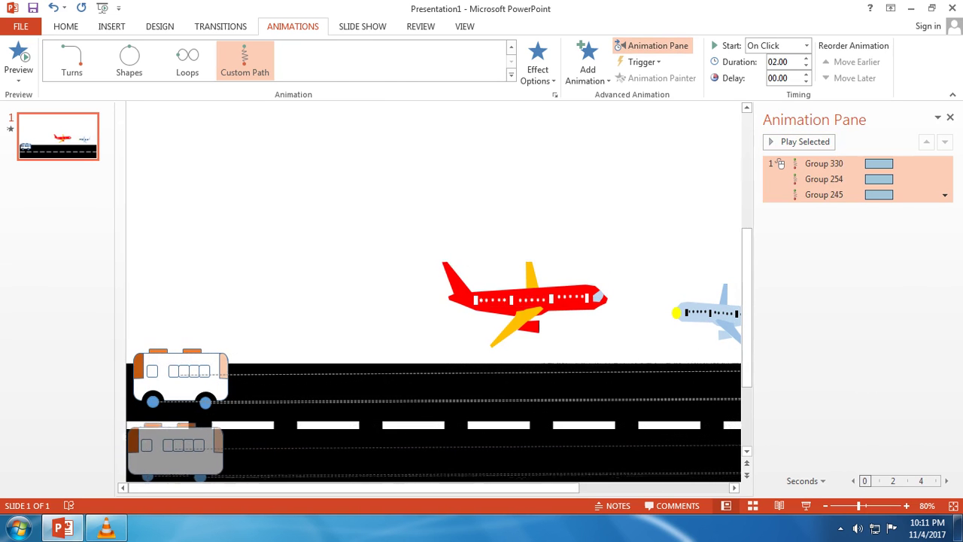
key("ctrl+z")
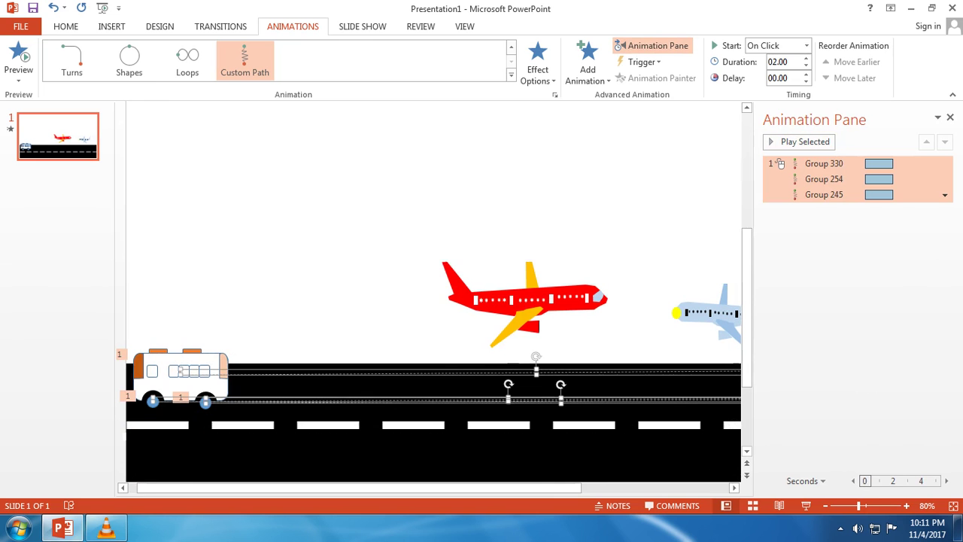
left_click_drag(536, 370, 527, 446)
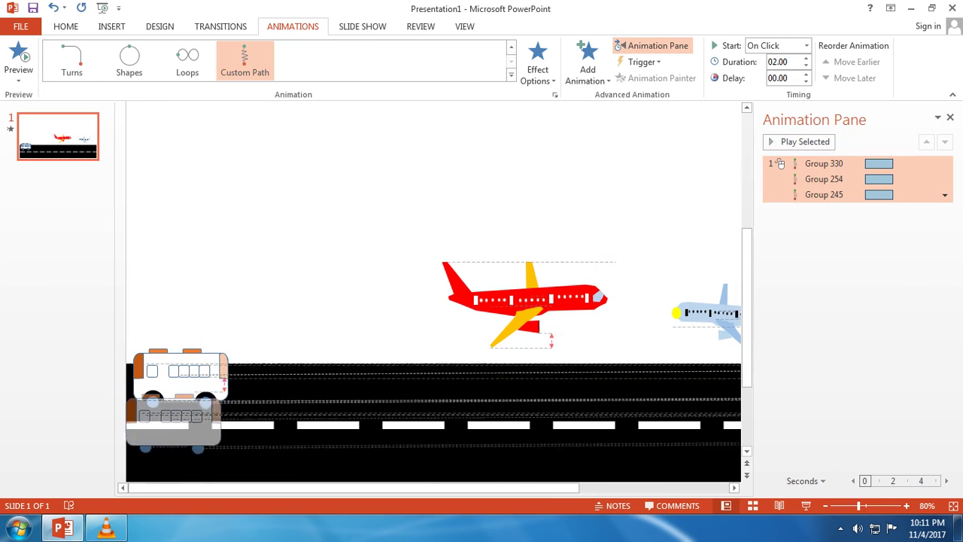
key("Escape")
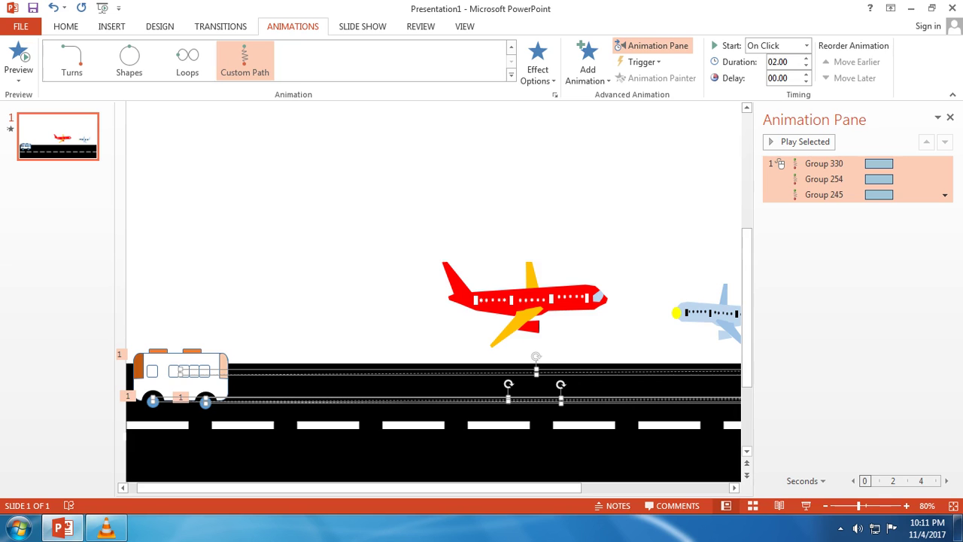
left_click_drag(858, 506, 848, 506)
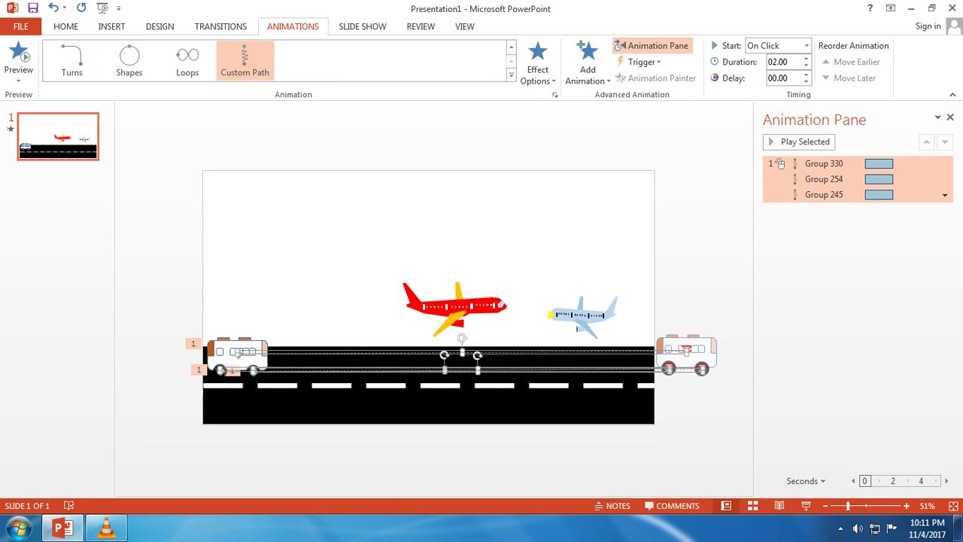
key("Escape")
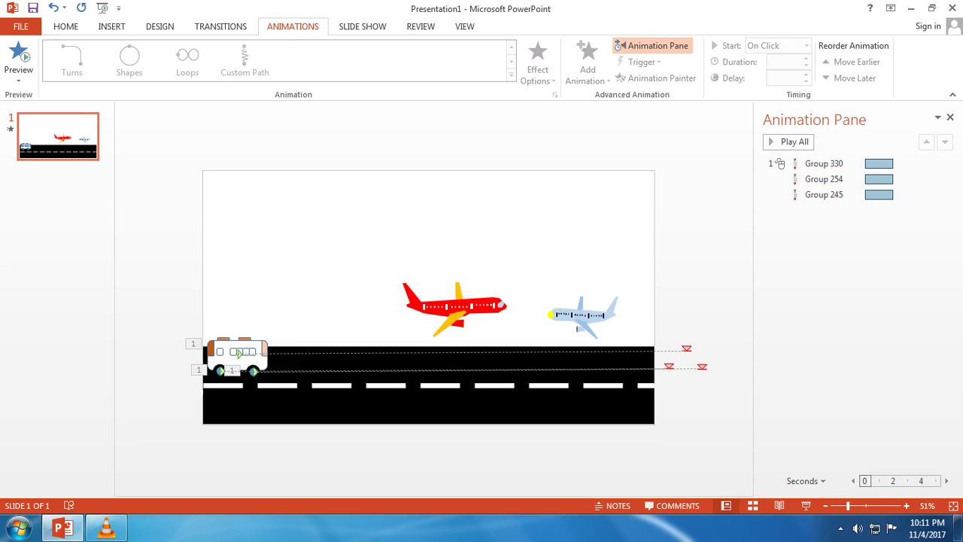
Ctrl-drag a copy of the bus onto the lower lane and reverse its path direction
left_click(237, 353)
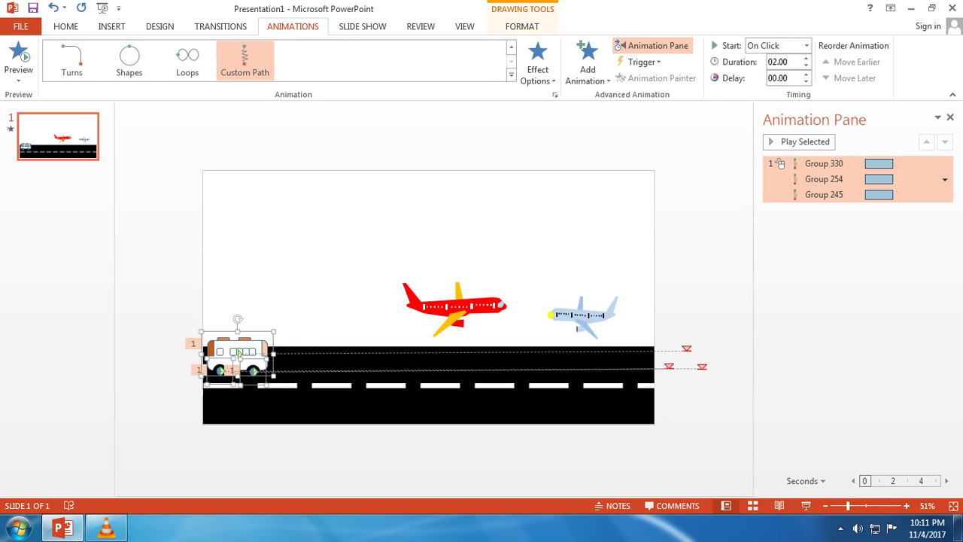
left_click_drag(238, 352, 235, 405)
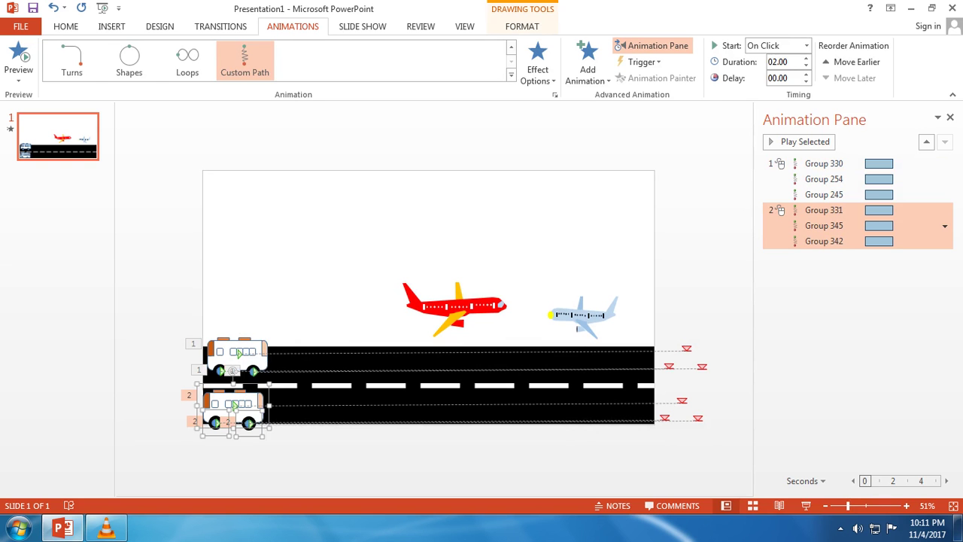
right_click(666, 404)
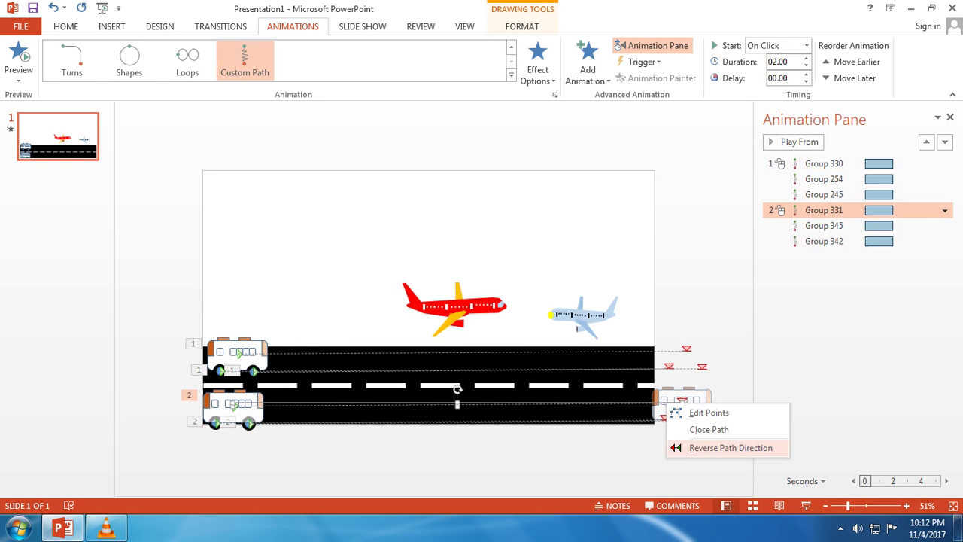
left_click(723, 448)
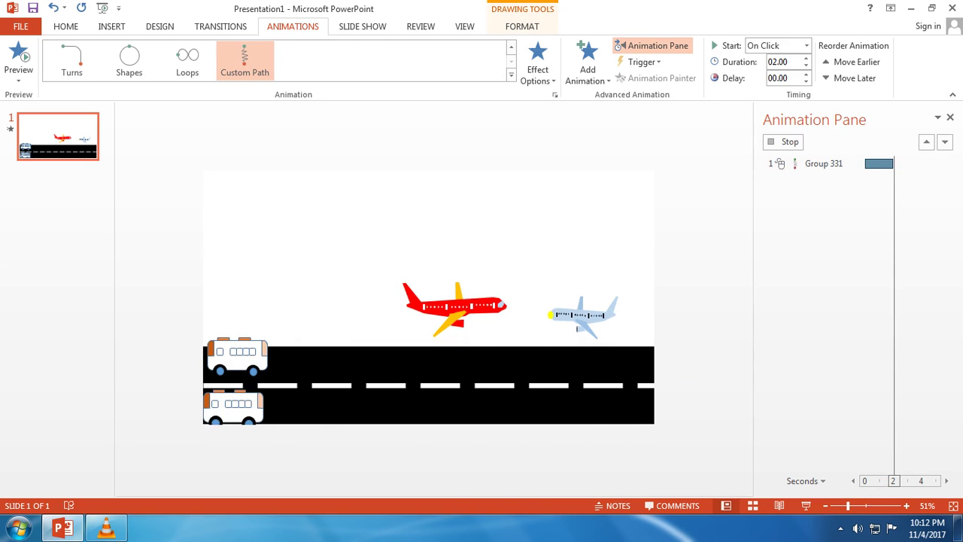
Undo and redo the lower bus's path reversal, then select the Group 331 effect
right_click(697, 420)
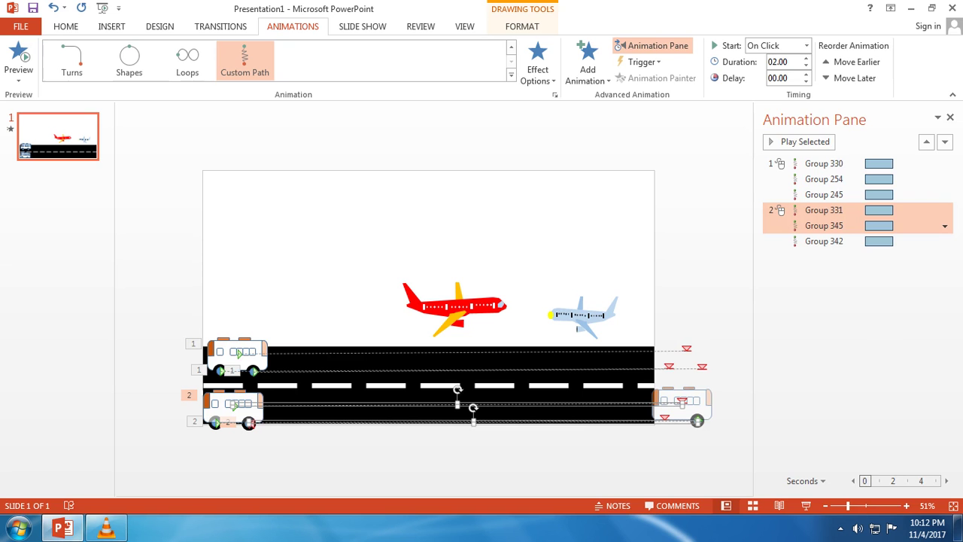
key("ctrl+z")
right_click(665, 419)
left_click(700, 464)
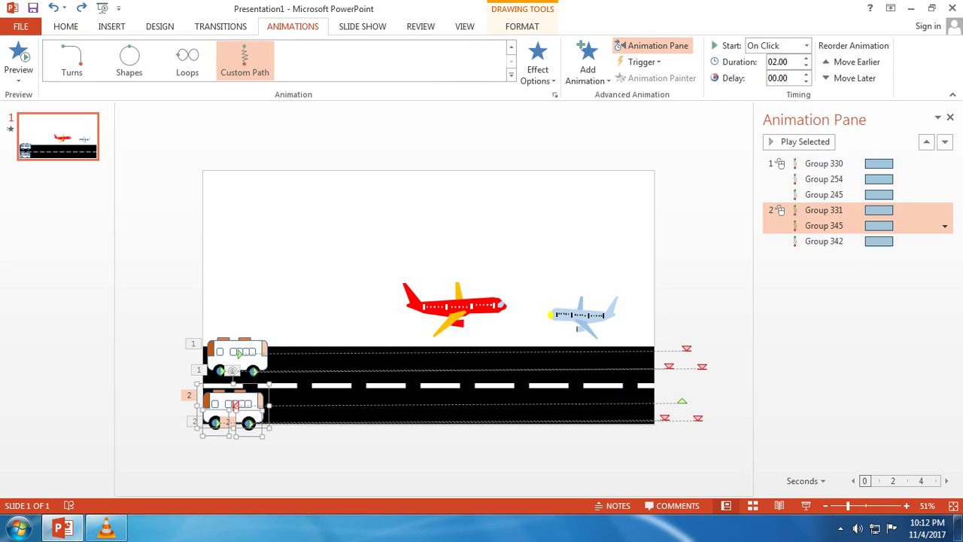
left_click(824, 210)
key("Escape")
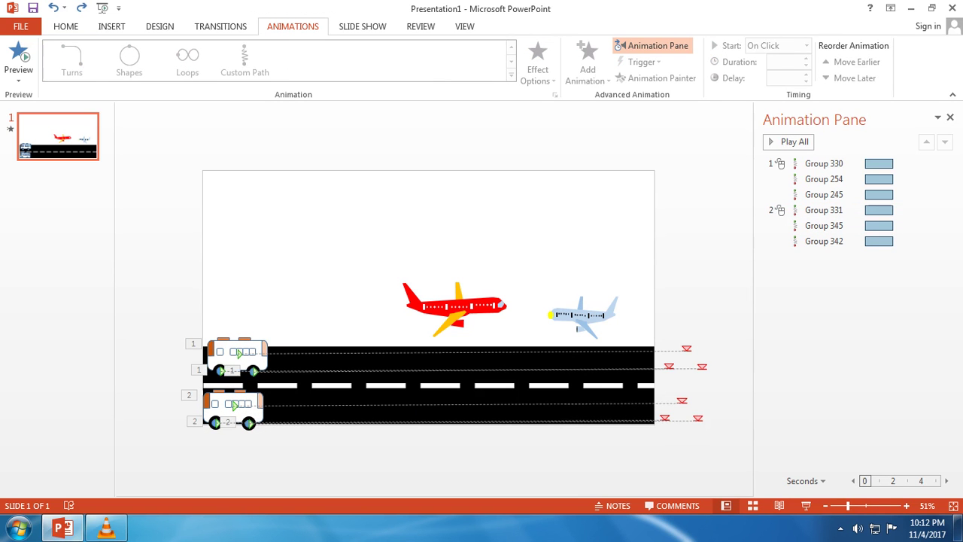
left_click(879, 210)
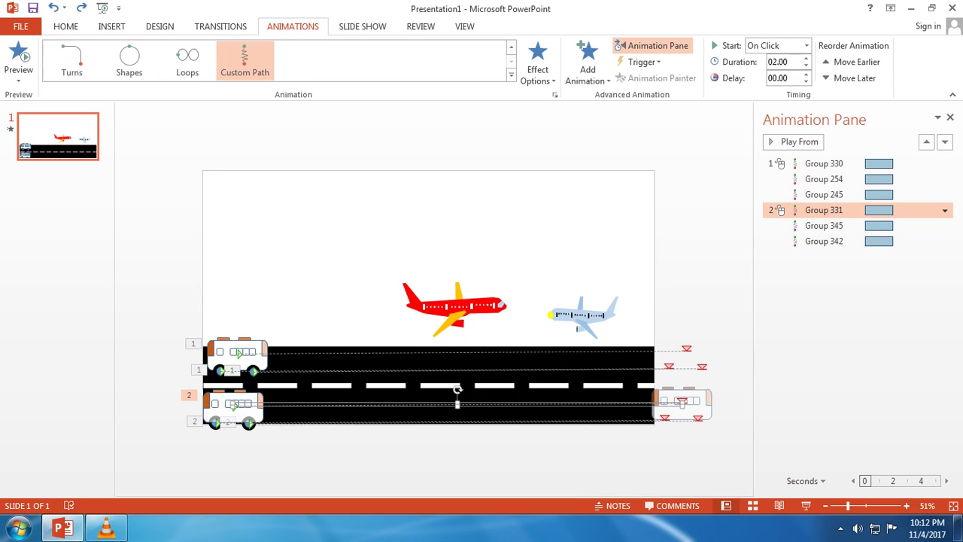
Apply Reverse Path Direction to the Group 331, 342 and 345 motion paths
right_click(584, 404)
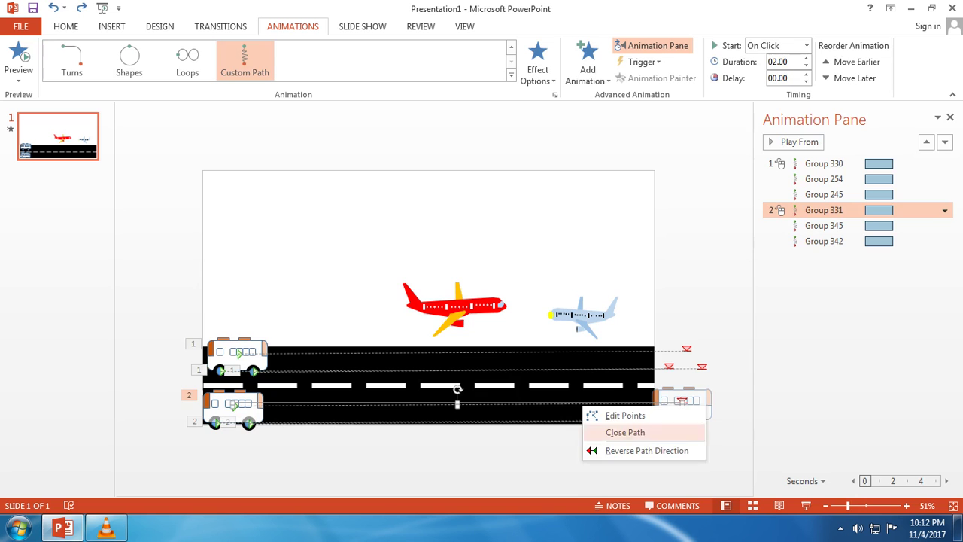
left_click(624, 449)
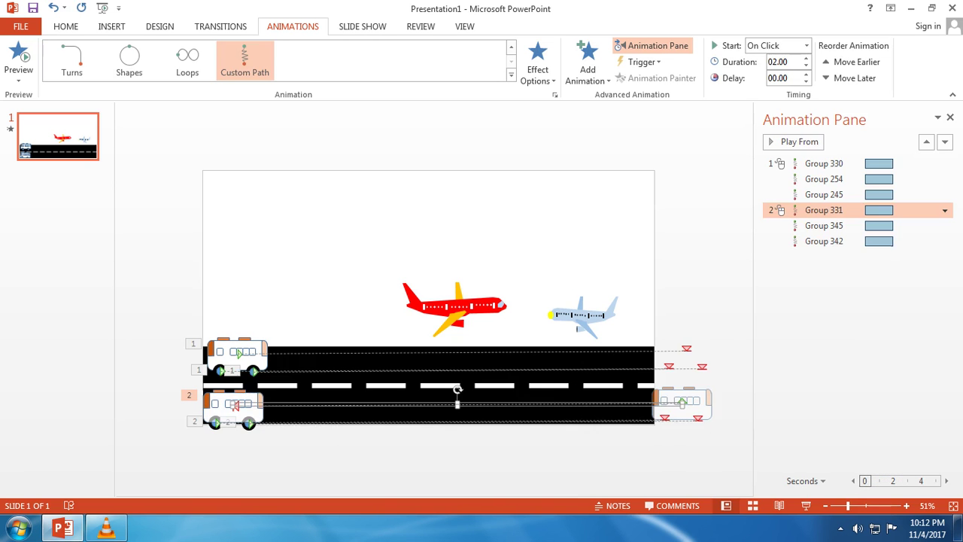
left_click(824, 241)
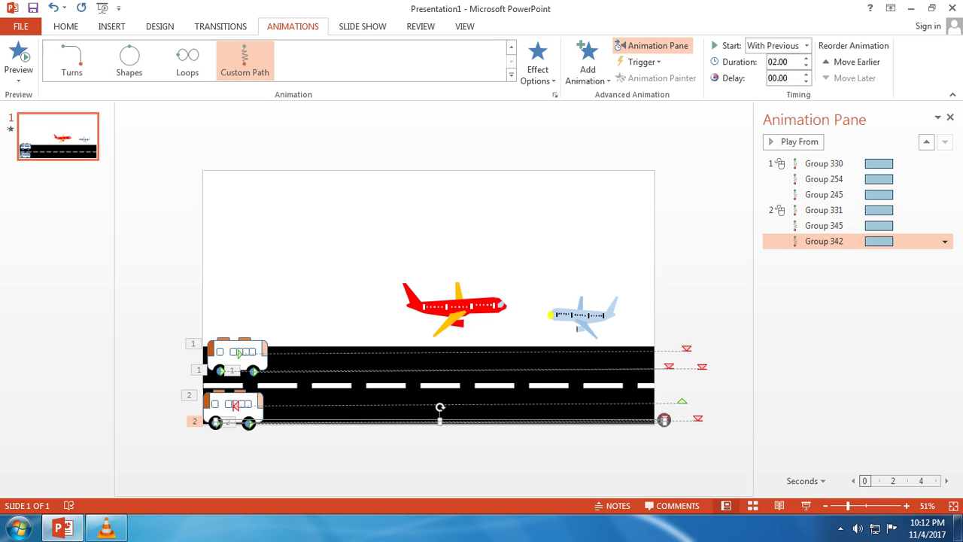
right_click(664, 419)
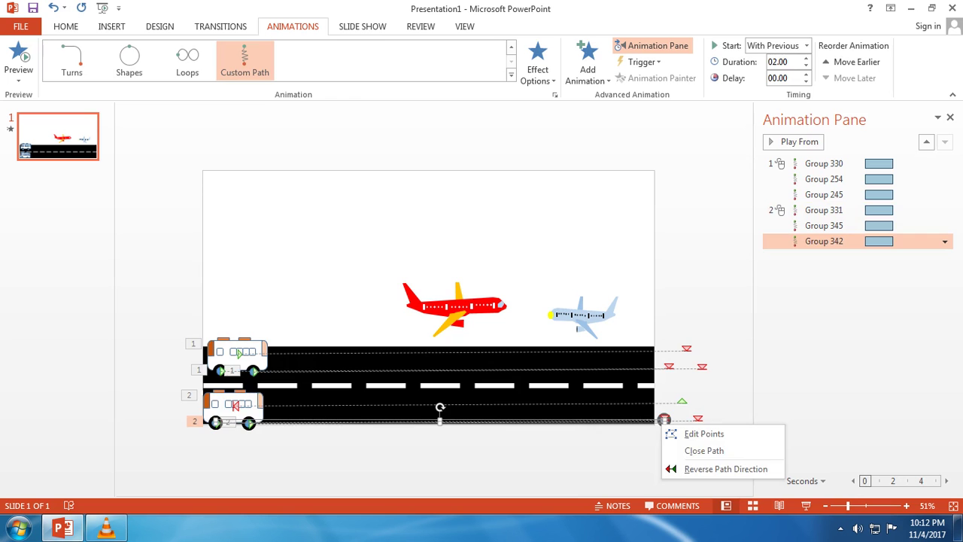
left_click(723, 468)
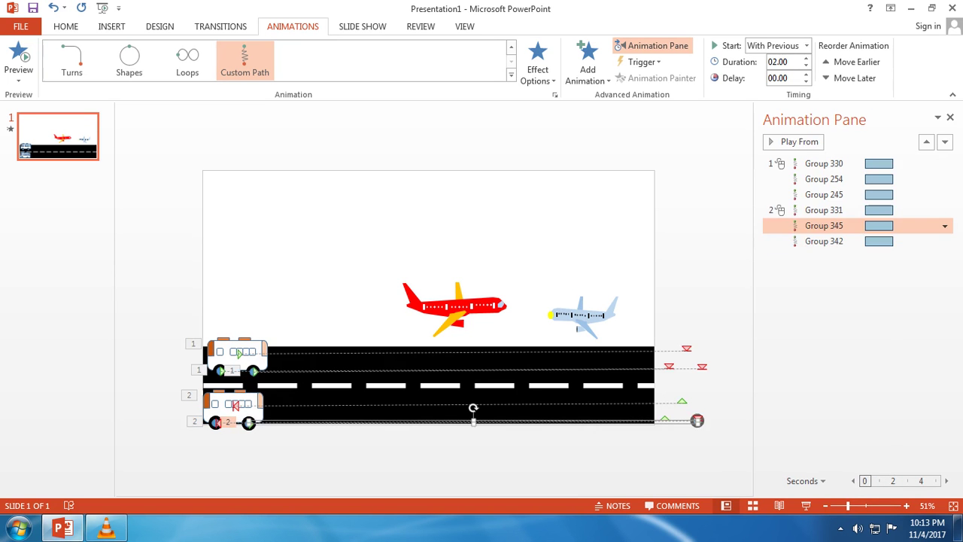
right_click(664, 419)
left_click(722, 463)
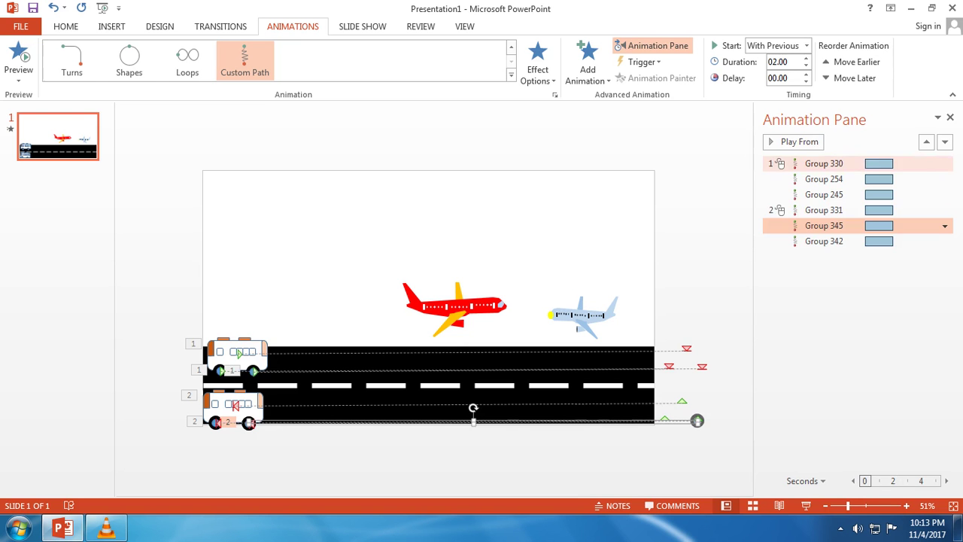
left_click(825, 163)
Set all six bus effects to start With Previous and play the preview twice
left_click(824, 241, "shift")
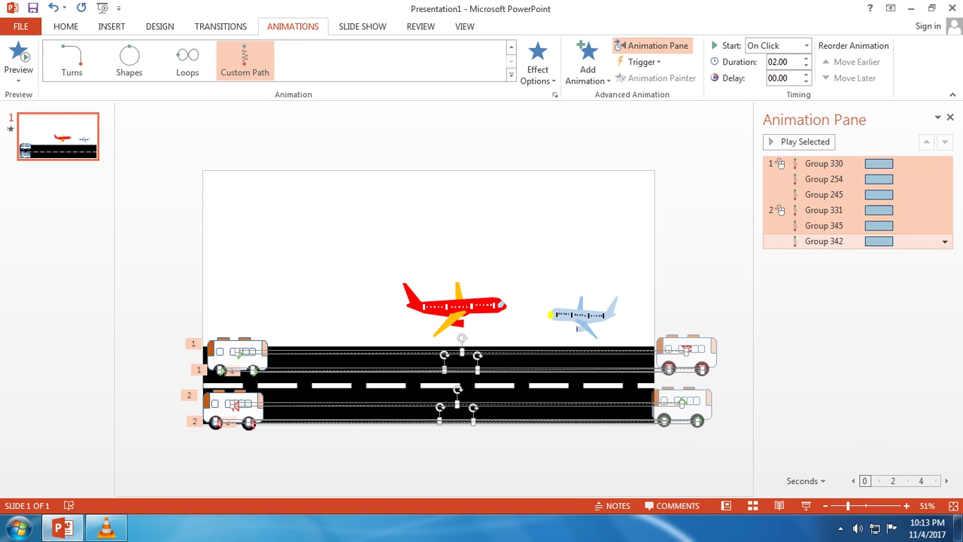
left_click(945, 241)
left_click(873, 273)
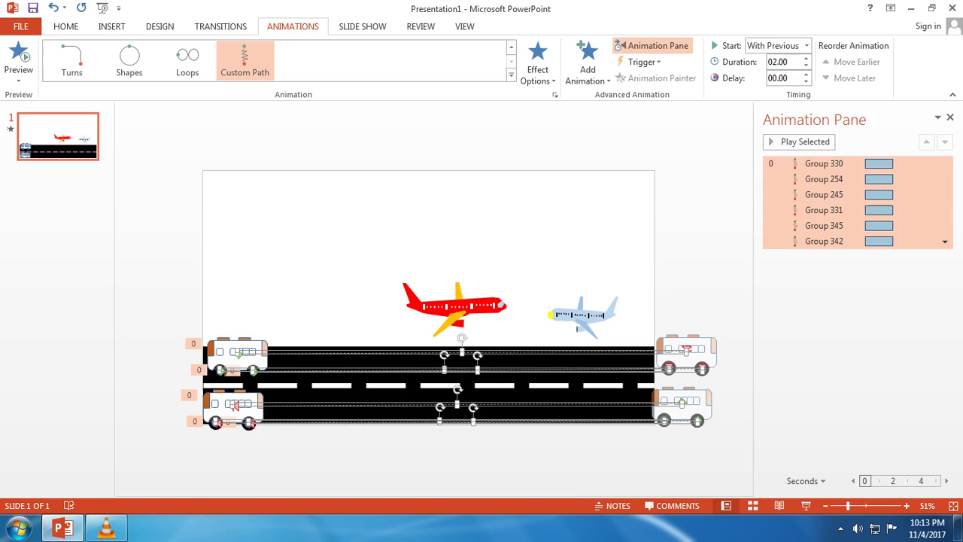
left_click(799, 141)
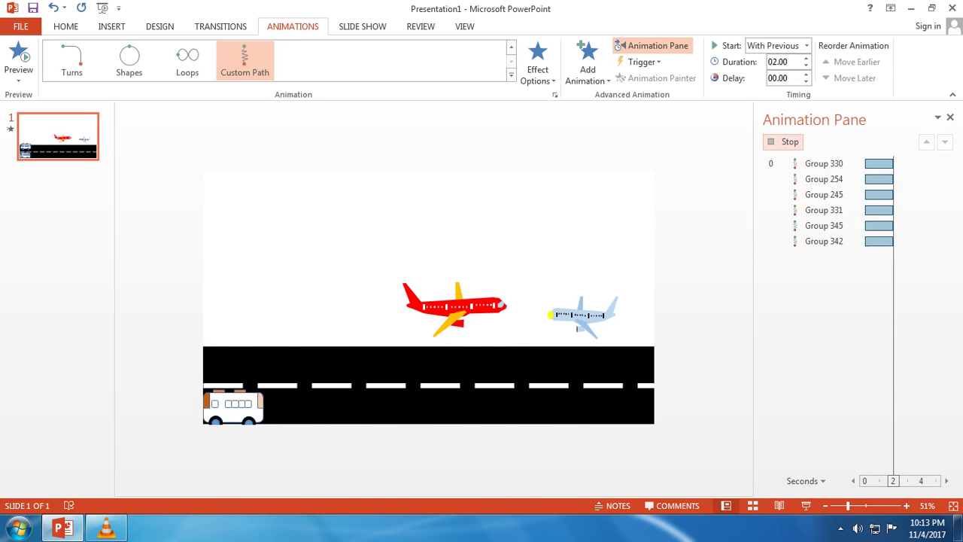
left_click(786, 141)
Move the lower bus just off the slide's left edge and stretch its motion path to the right edge
left_click(824, 210)
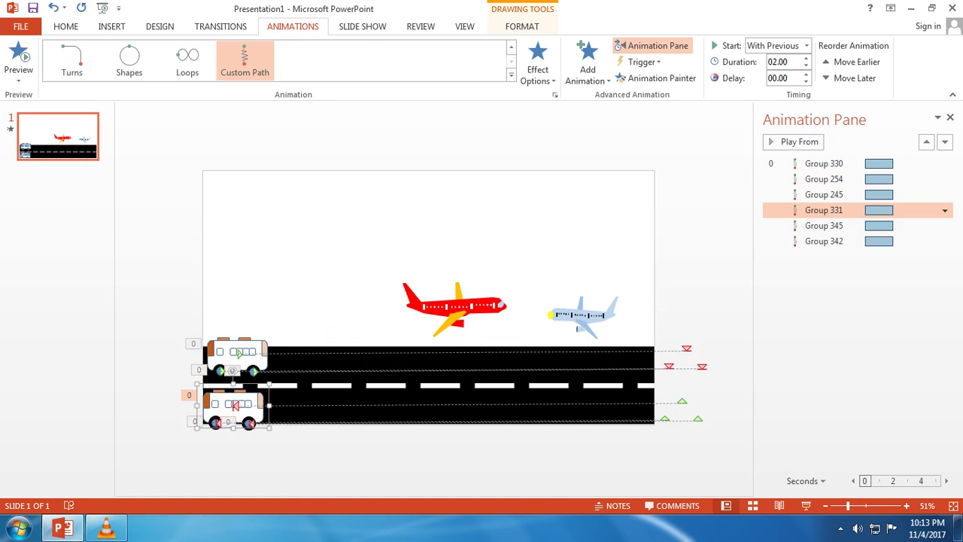
left_click_drag(234, 405, 172, 406)
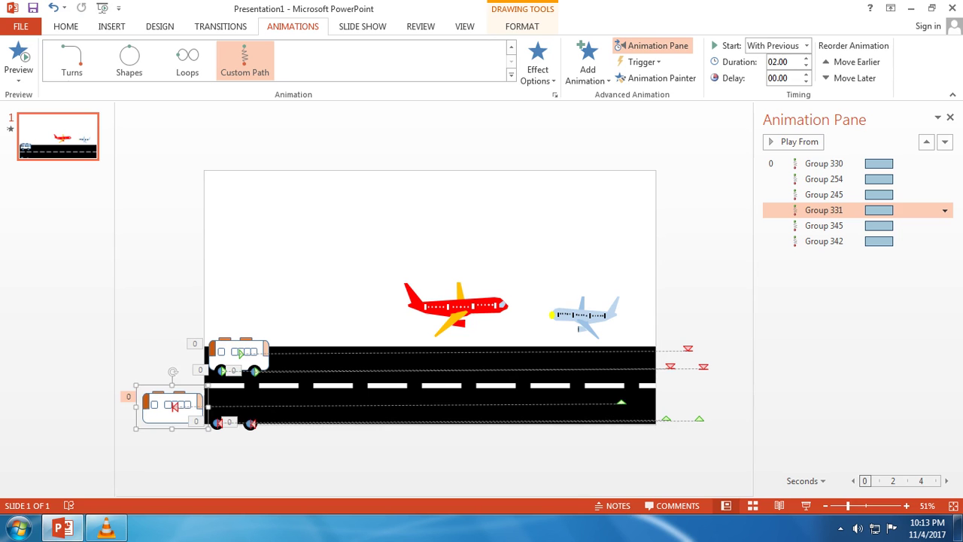
left_click(621, 403)
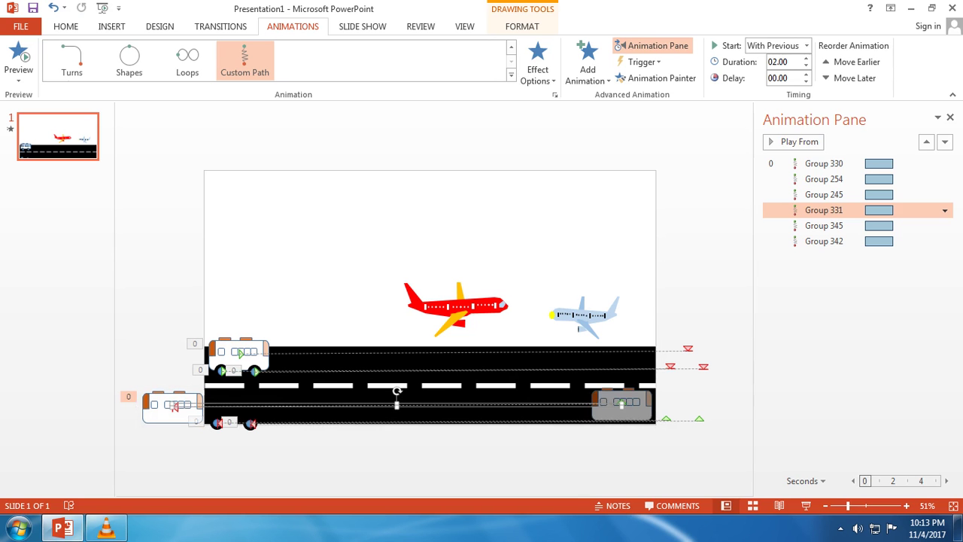
left_click_drag(622, 404, 682, 399)
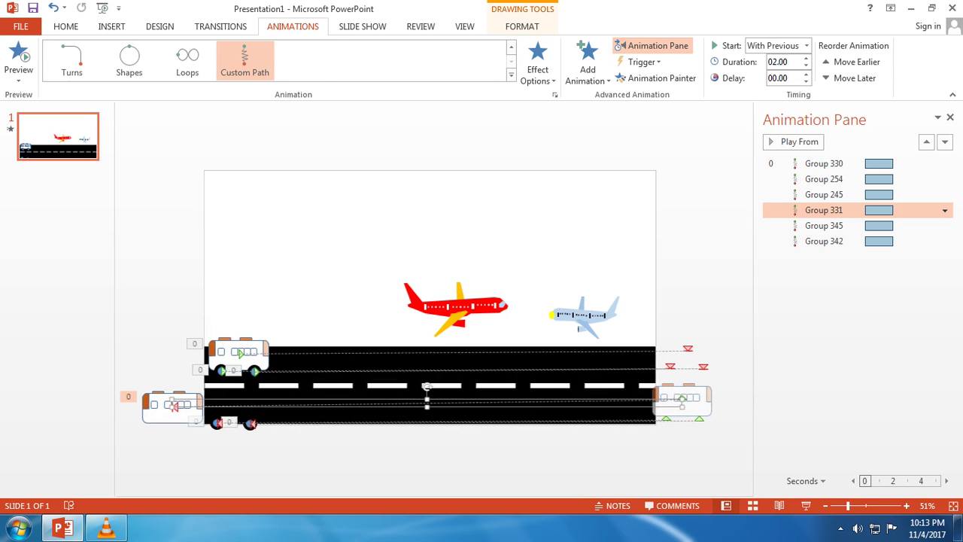
Select all six animations from Group 330 onward and preview them
left_click(824, 163)
left_click(825, 241)
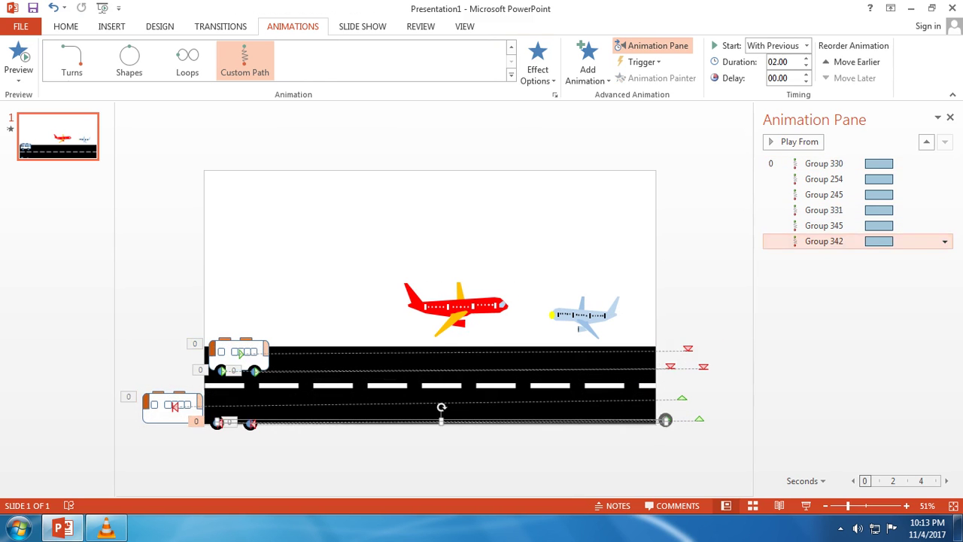
left_click(825, 163)
left_click(824, 240, "shift")
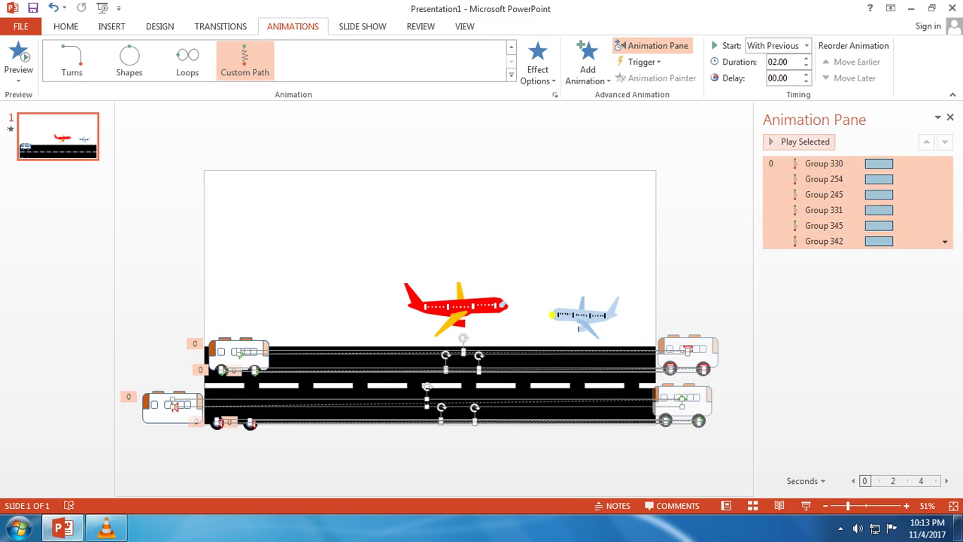
left_click(796, 141)
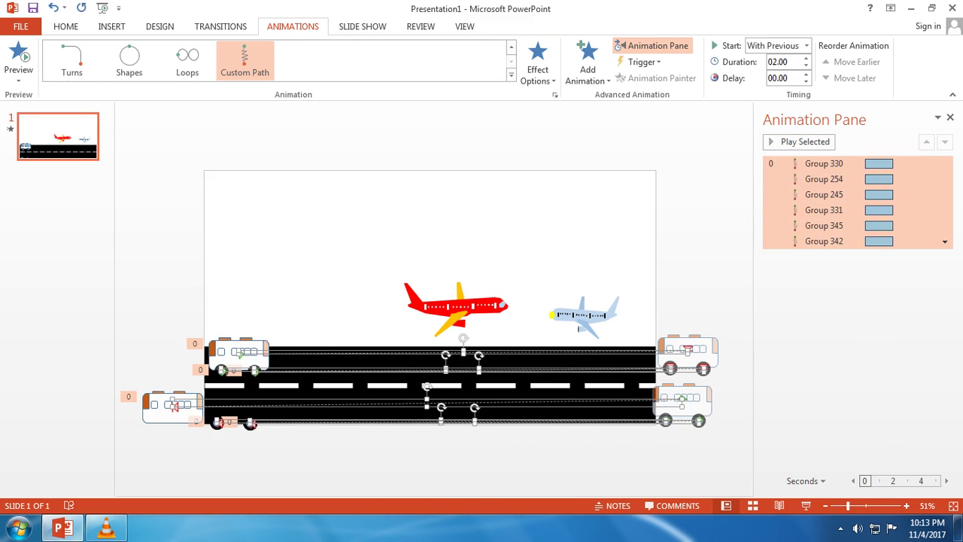
Reselect the lower bus, preview all six animations again, and reselect the bus
left_click(233, 407)
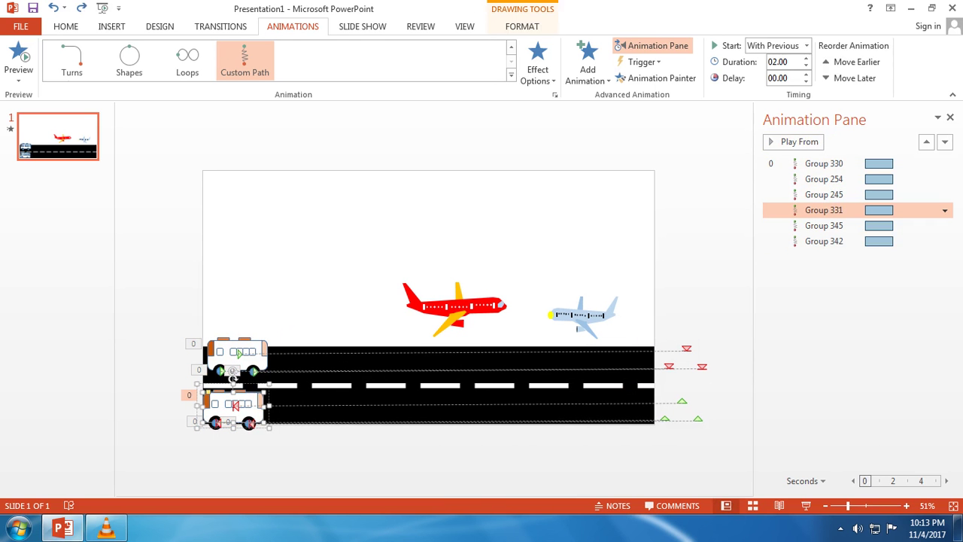
left_click_drag(170, 386, 287, 443)
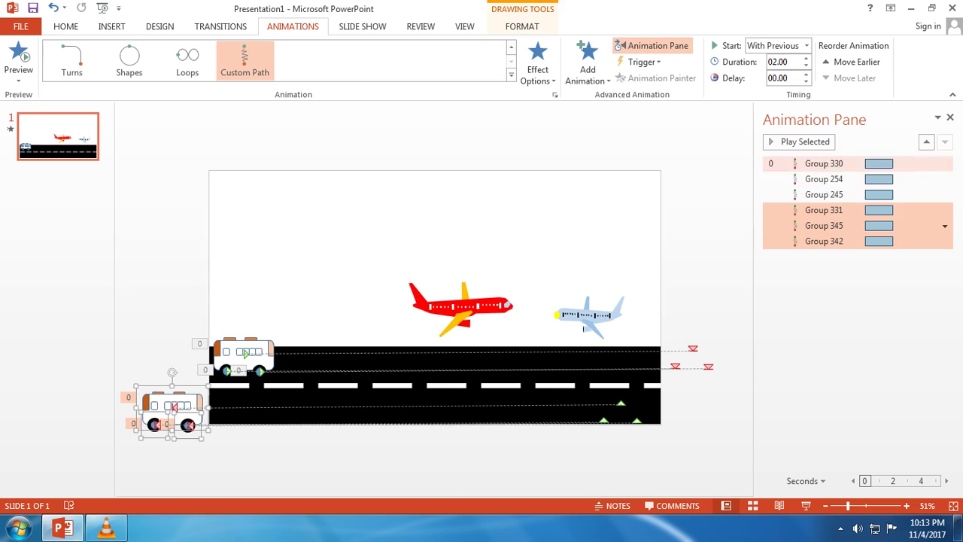
left_click(825, 163)
left_click(824, 240, "shift")
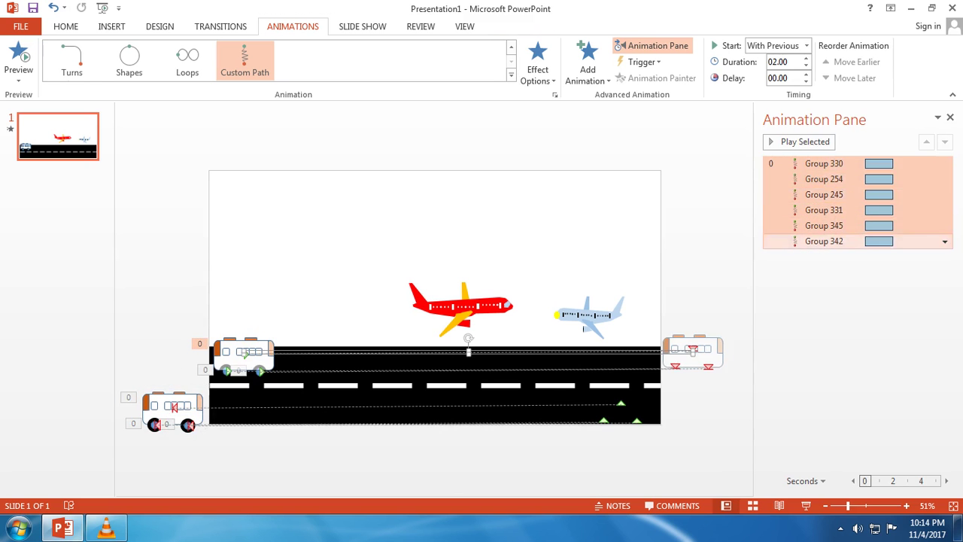
left_click(799, 141)
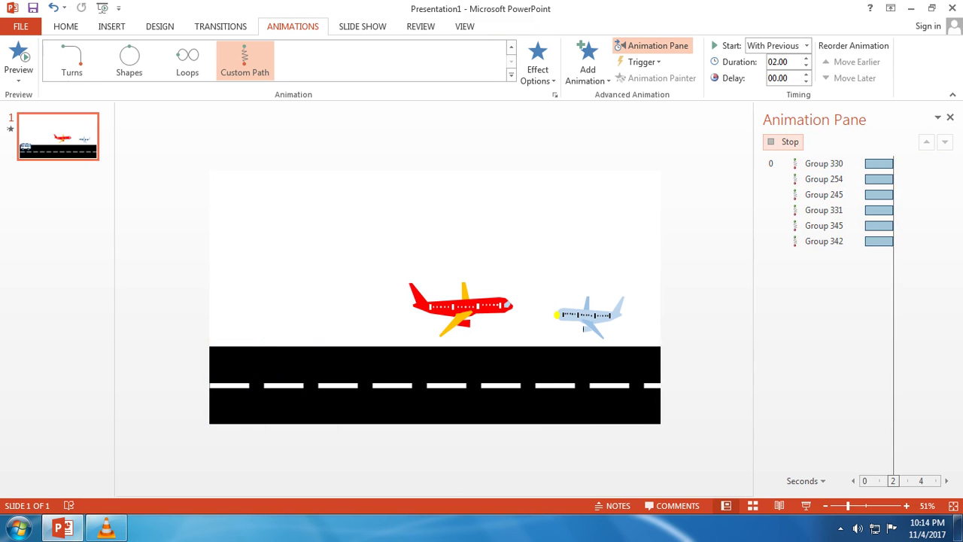
left_click(790, 141)
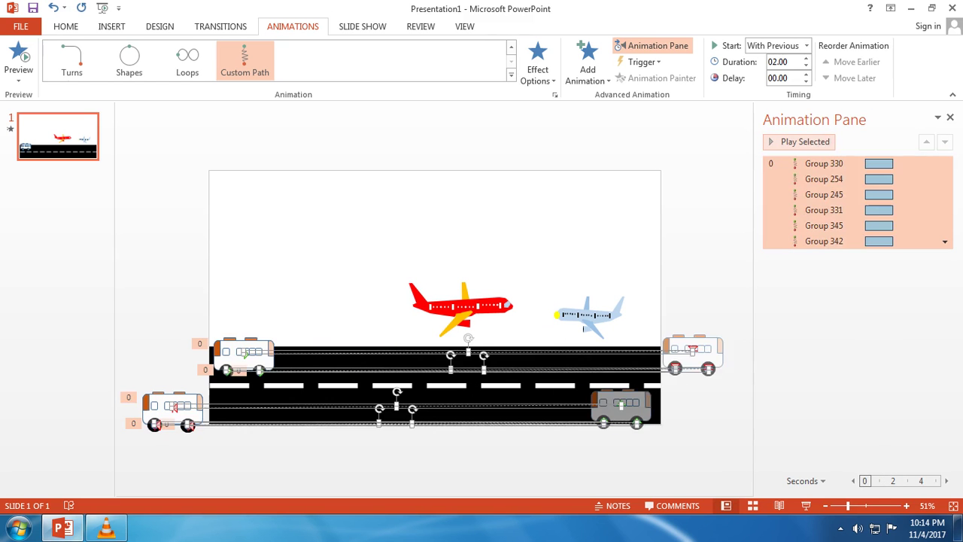
key("Escape")
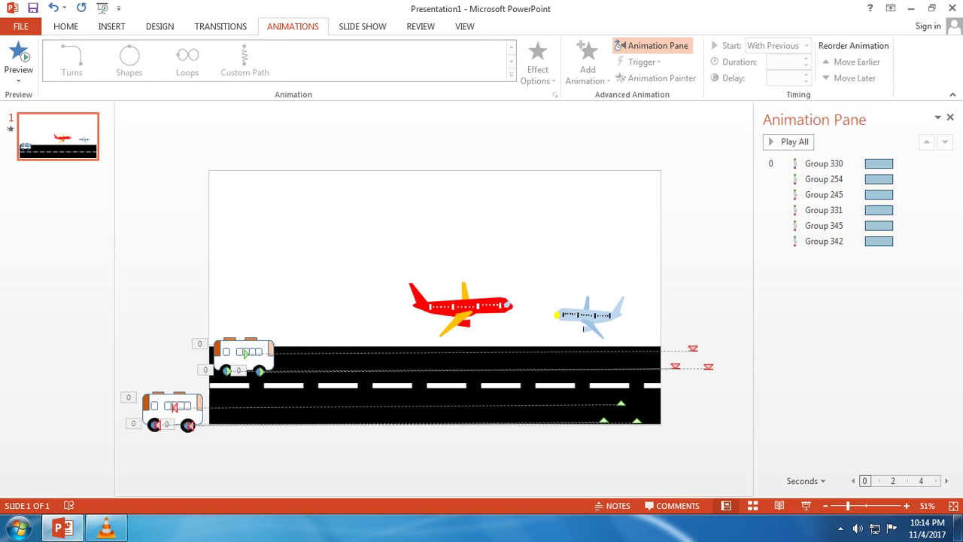
left_click(824, 210)
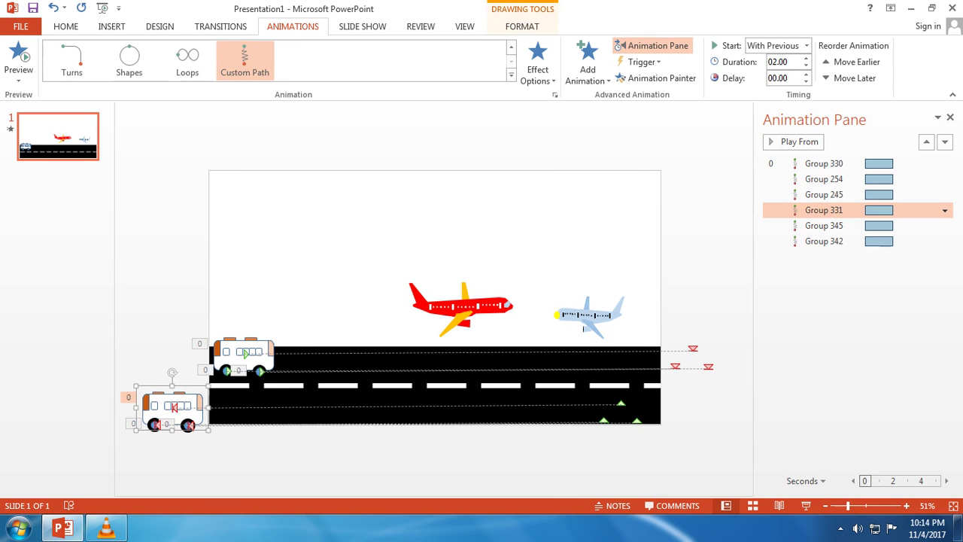
Fill the lower bus body with yellow from Home > Shape Fill
right_click(184, 390)
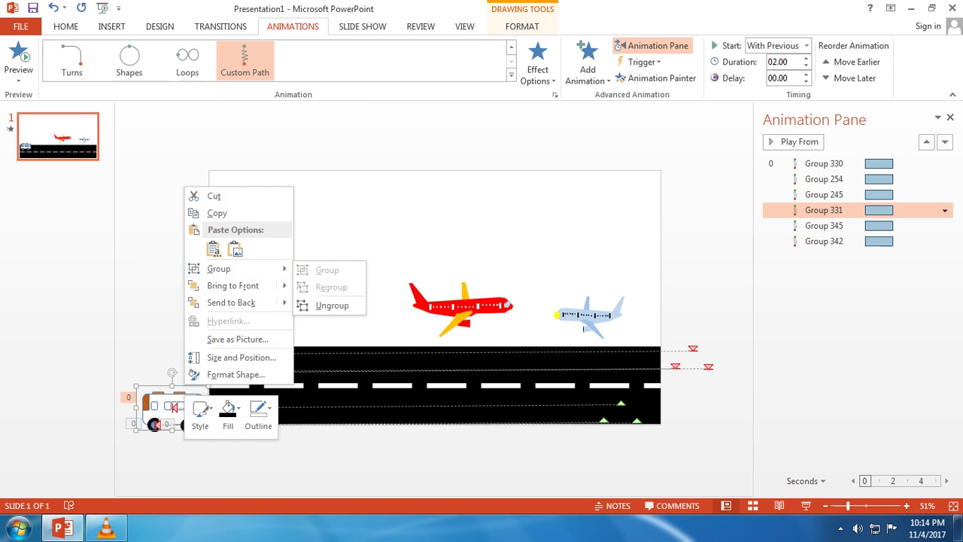
key("Escape")
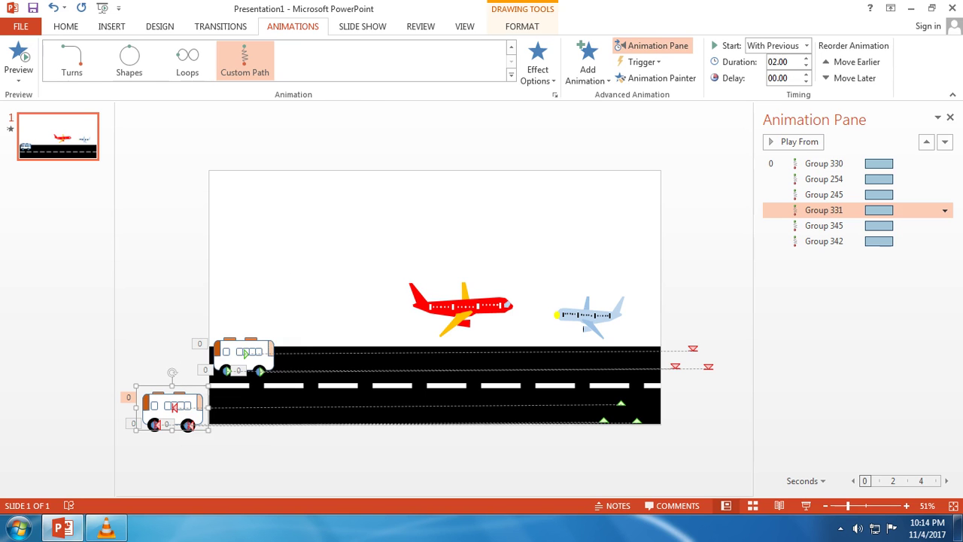
key("alt+shift+c")
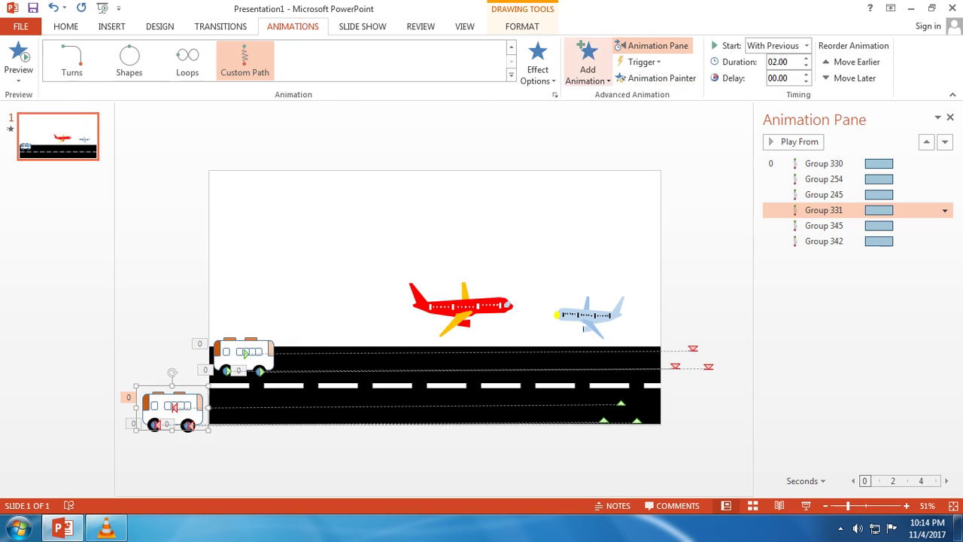
left_click(65, 26)
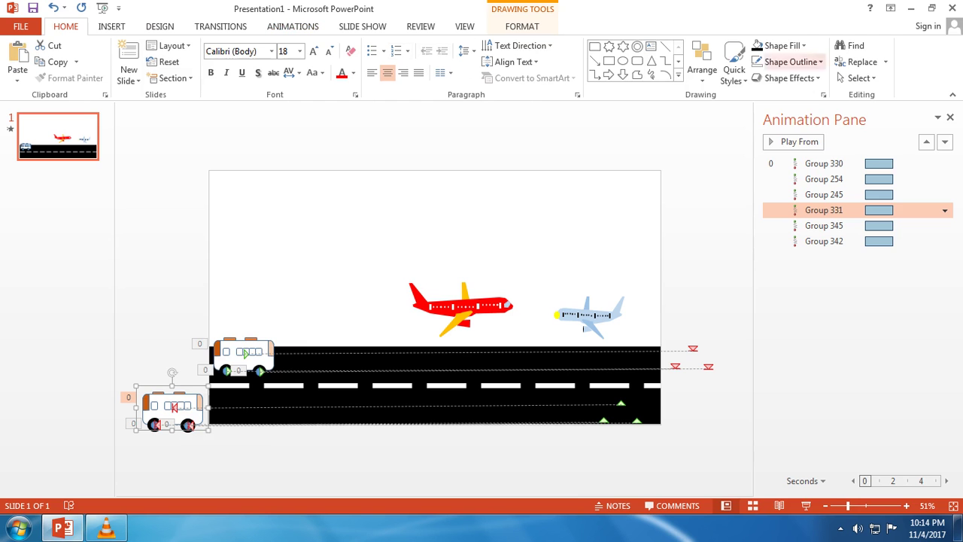
left_click(782, 45)
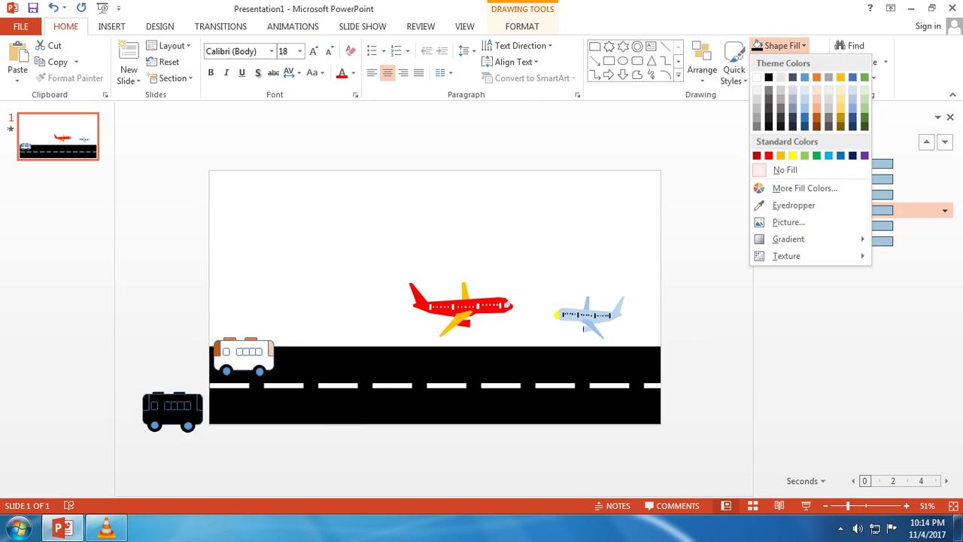
left_click(793, 156)
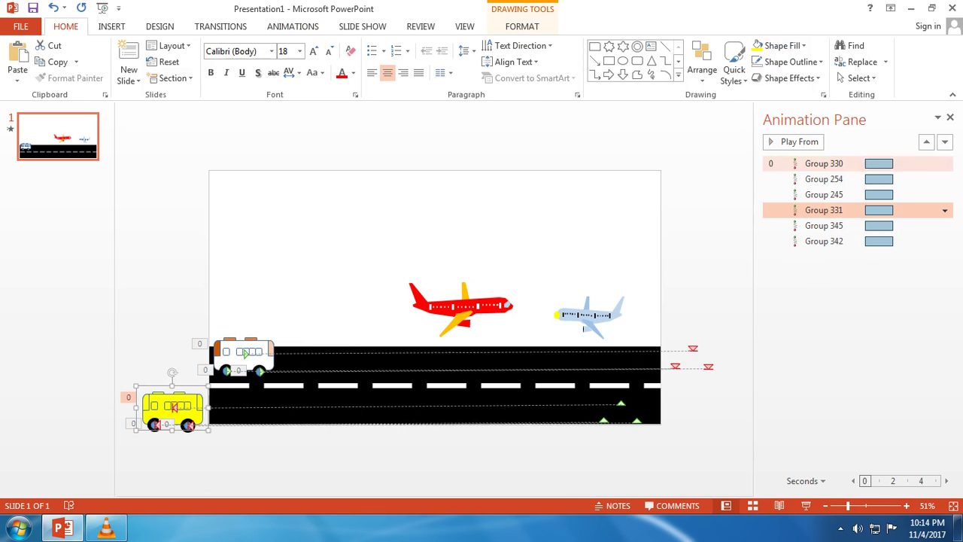
Colour the yellow bus's rear panel red
key("Escape")
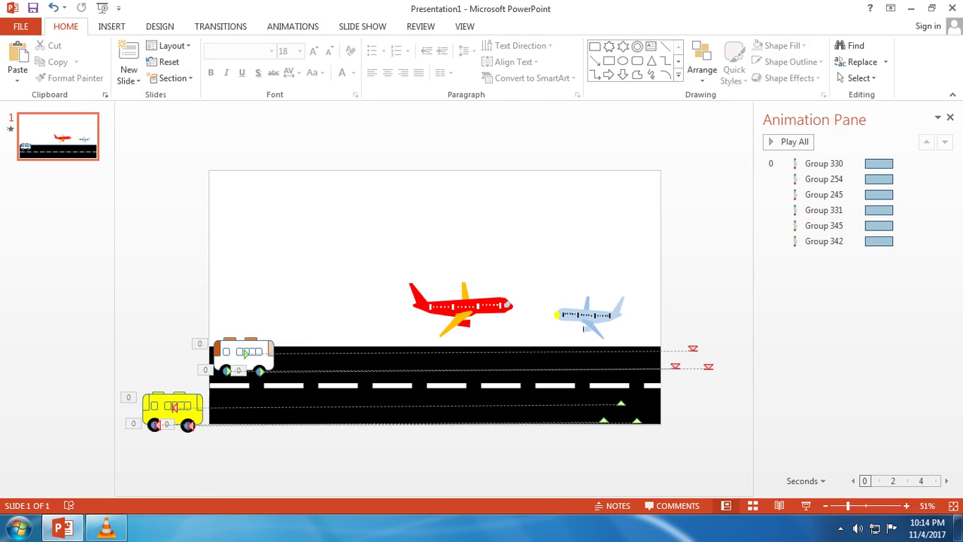
left_click(174, 407)
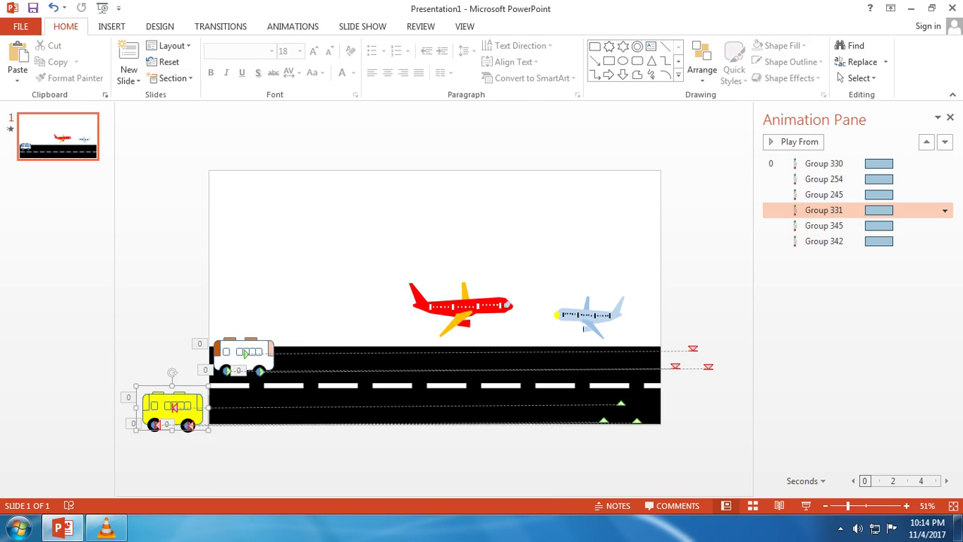
left_click(522, 26)
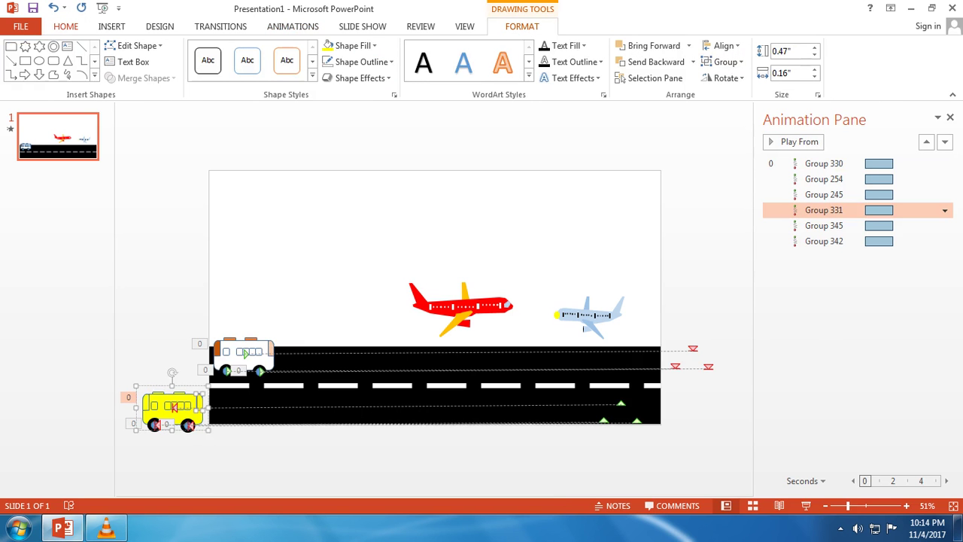
left_click(66, 27)
left_click(783, 46)
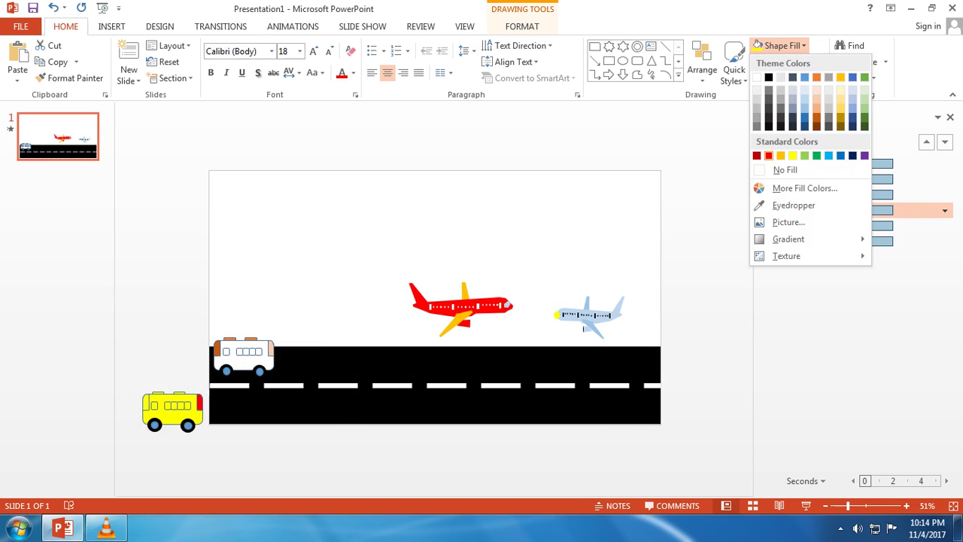
left_click(769, 155)
key("Escape")
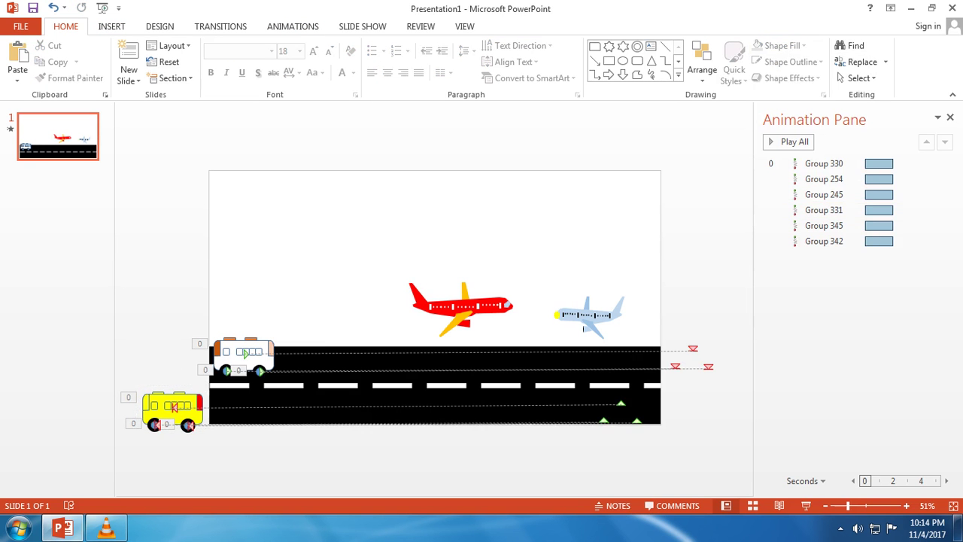
left_click(173, 406)
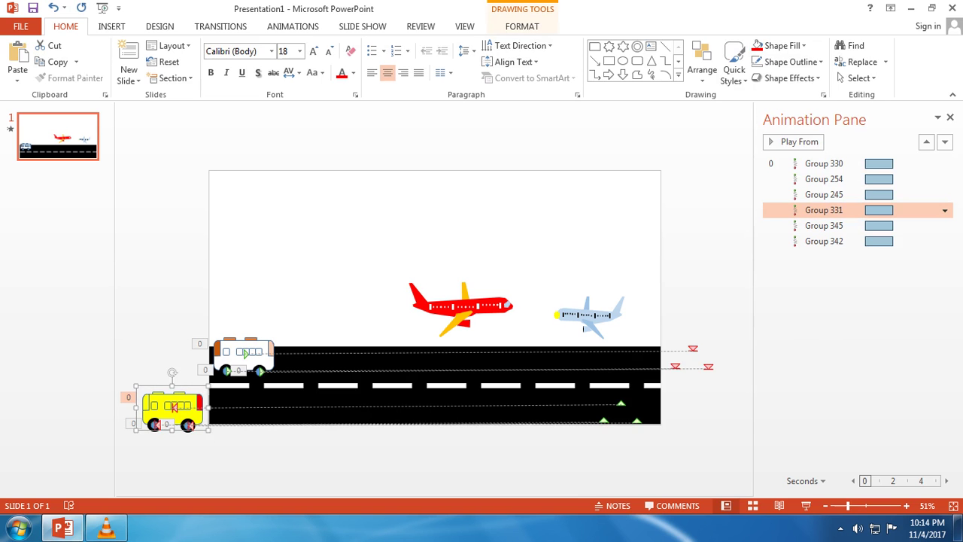
left_click(172, 406)
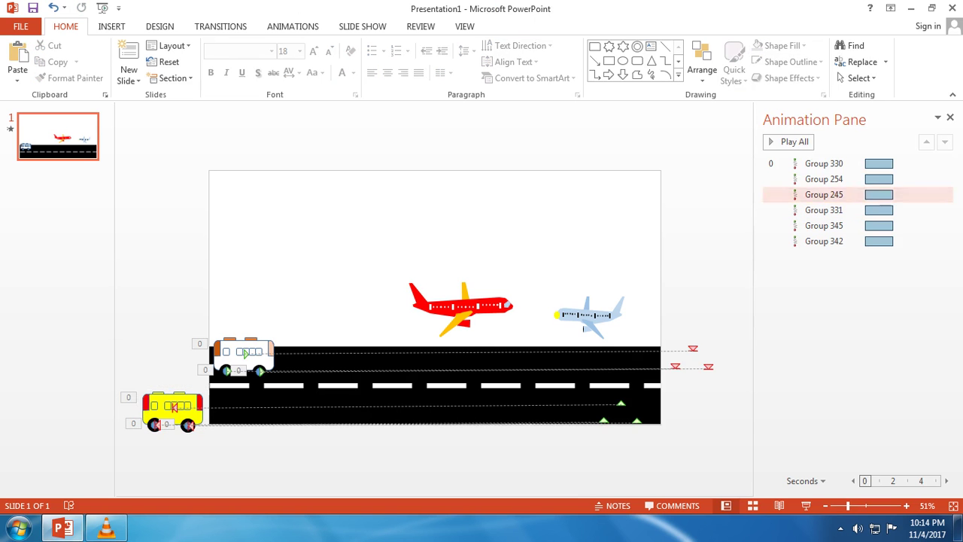
Select all six animations in the Animation Pane and preview them
left_click(824, 163)
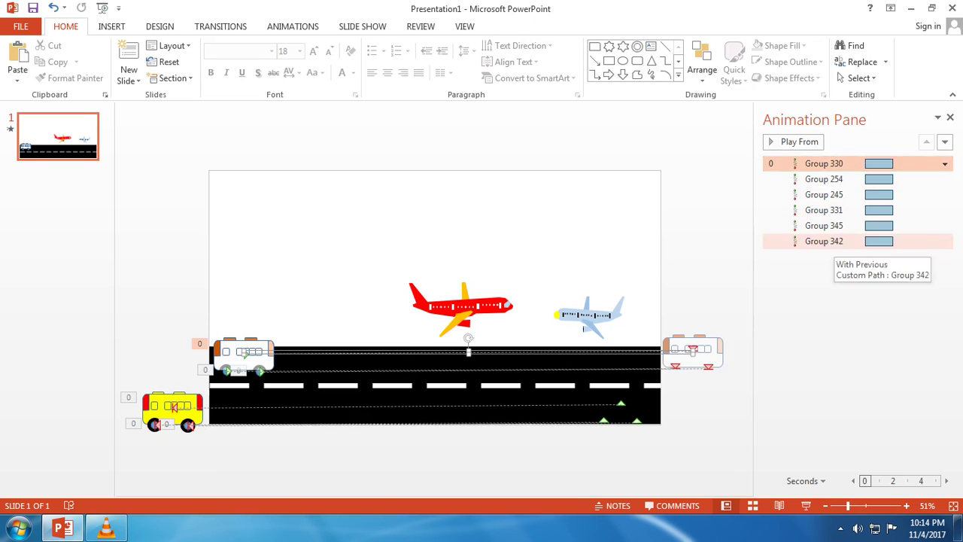
left_click(824, 241, "shift")
left_click(800, 141)
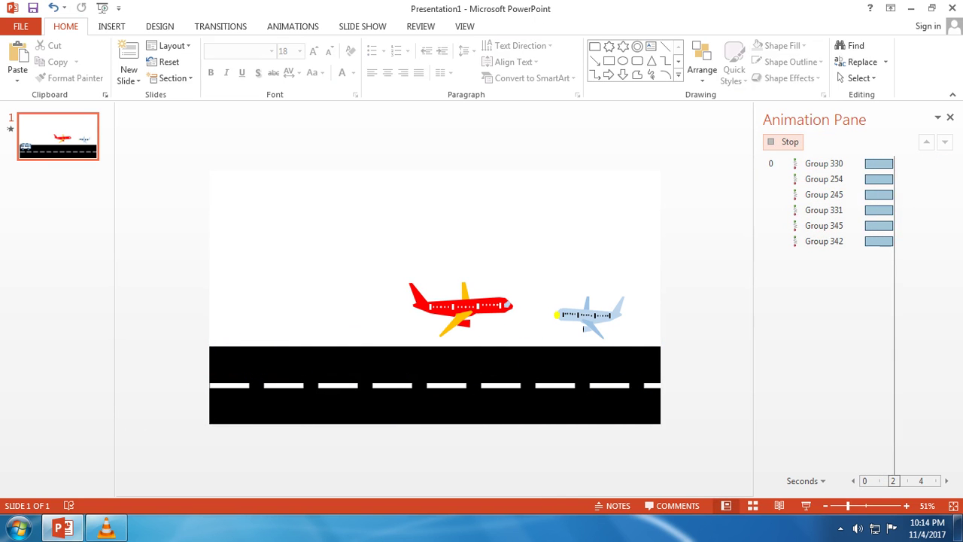
Set Group 254's Timing duration to 5 seconds (Very Slow) and confirm
left_click(945, 179)
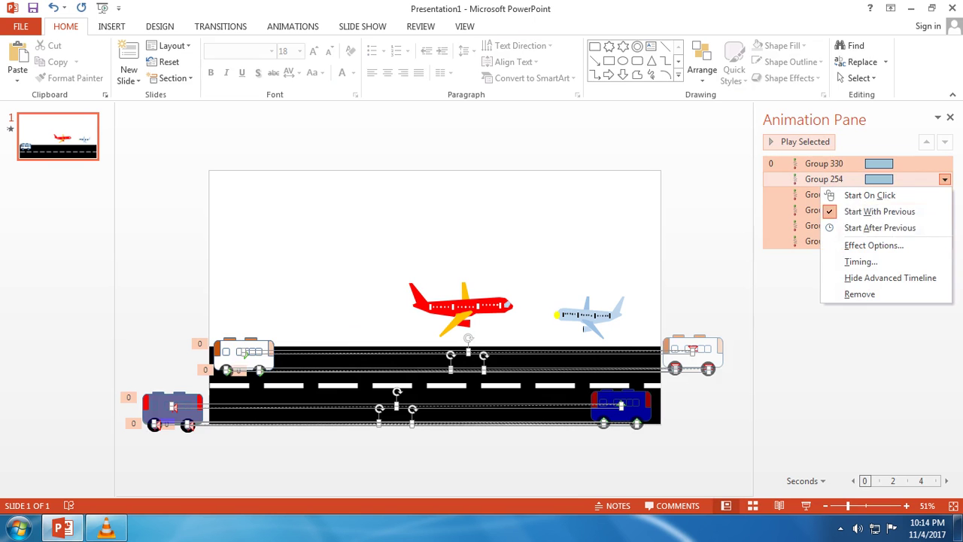
left_click(861, 262)
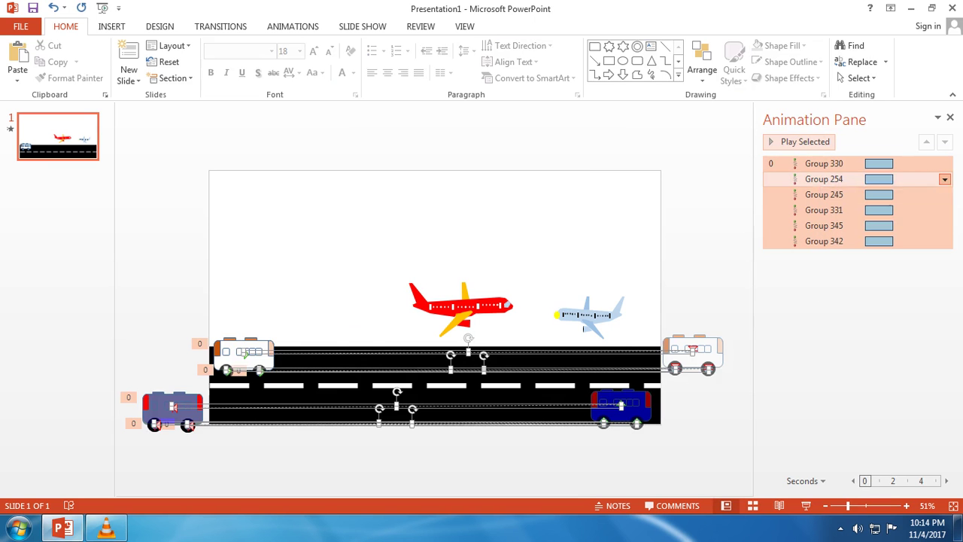
left_click(499, 205)
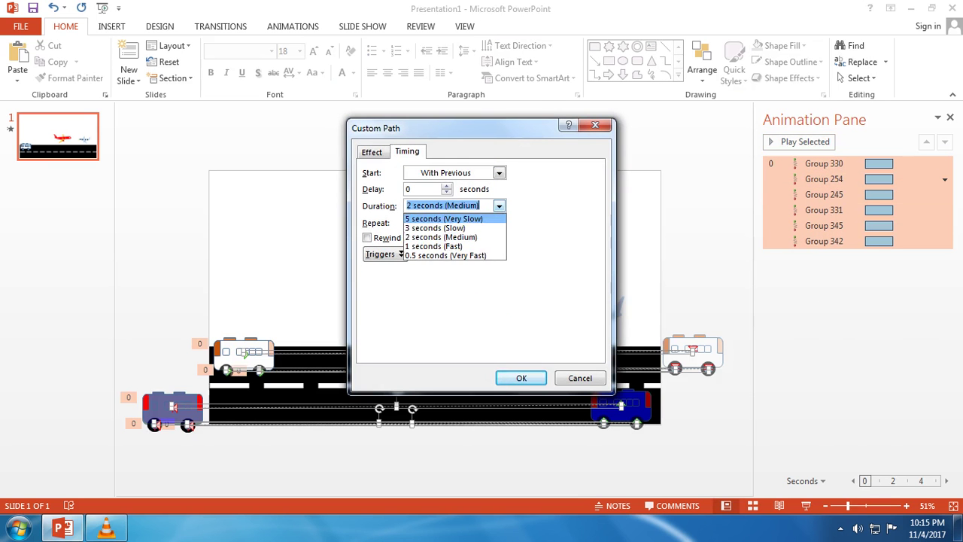
left_click(444, 218)
left_click(521, 378)
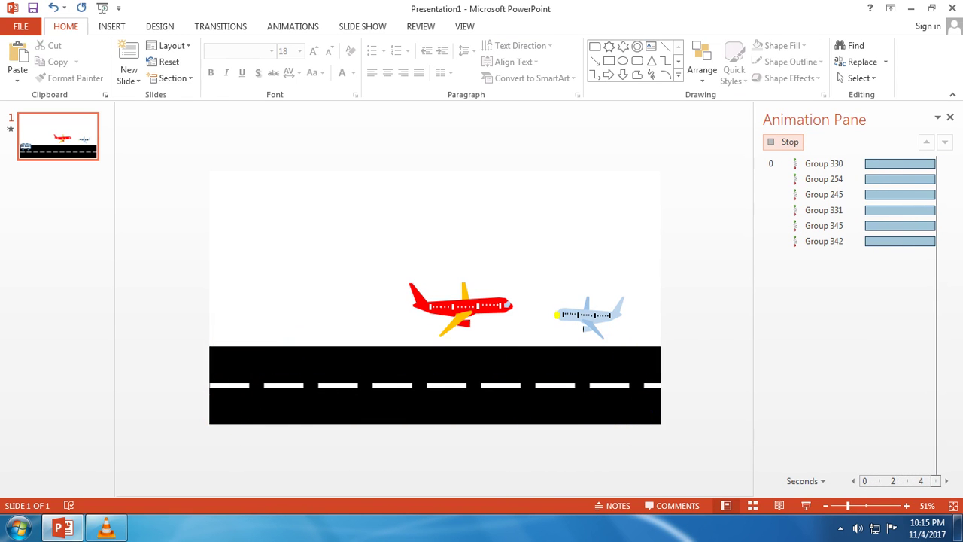
left_click(460, 305)
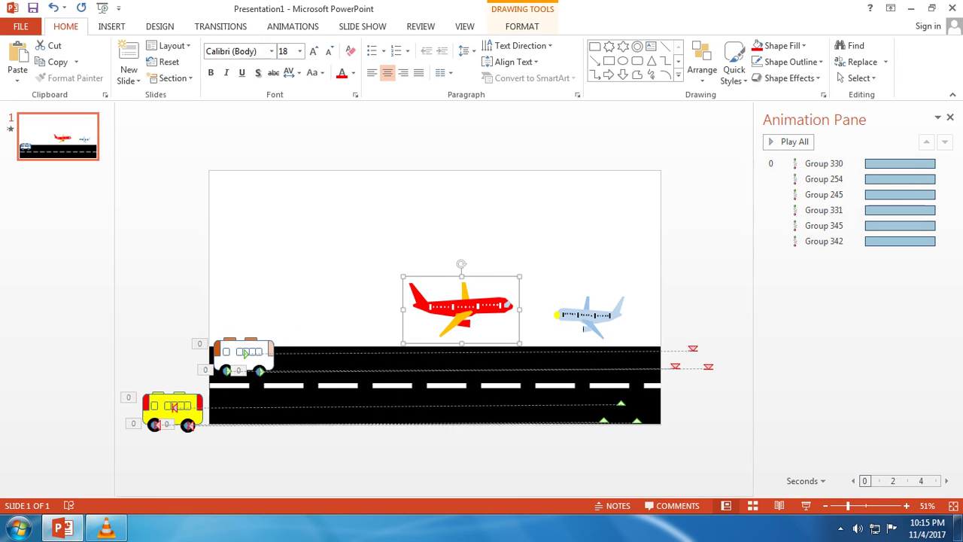
Park the red airplane off the left edge; place a slightly smaller blue airplane top-right
left_click_drag(461, 305, 159, 264)
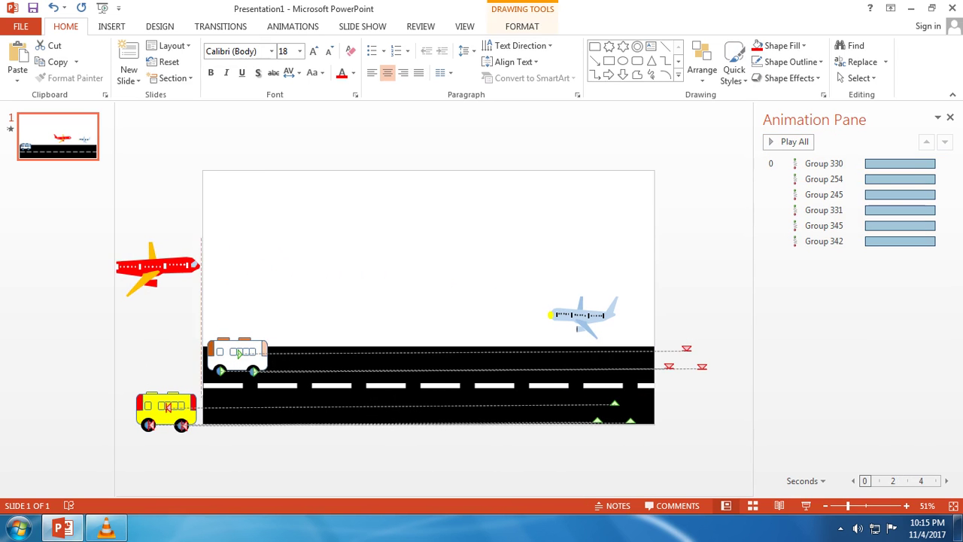
left_click(606, 324)
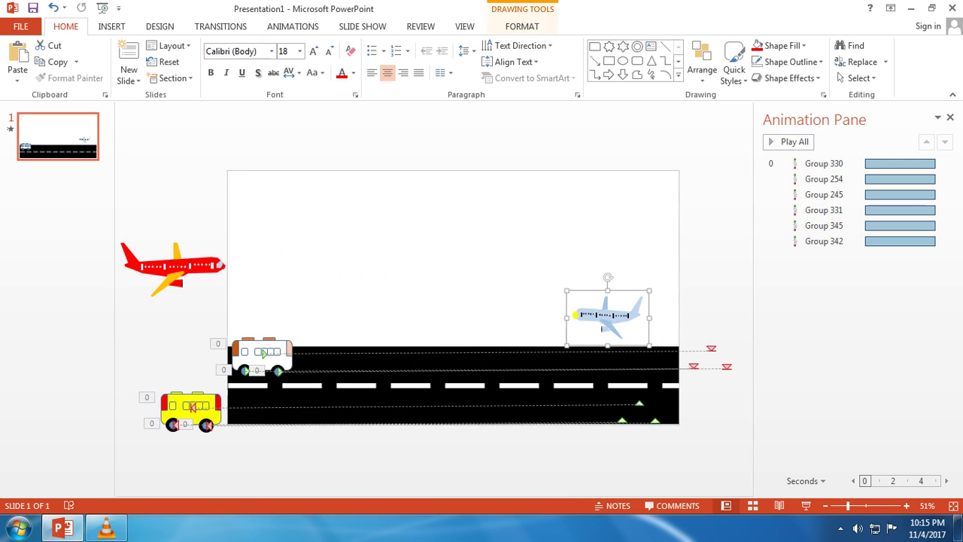
left_click_drag(606, 323, 639, 204)
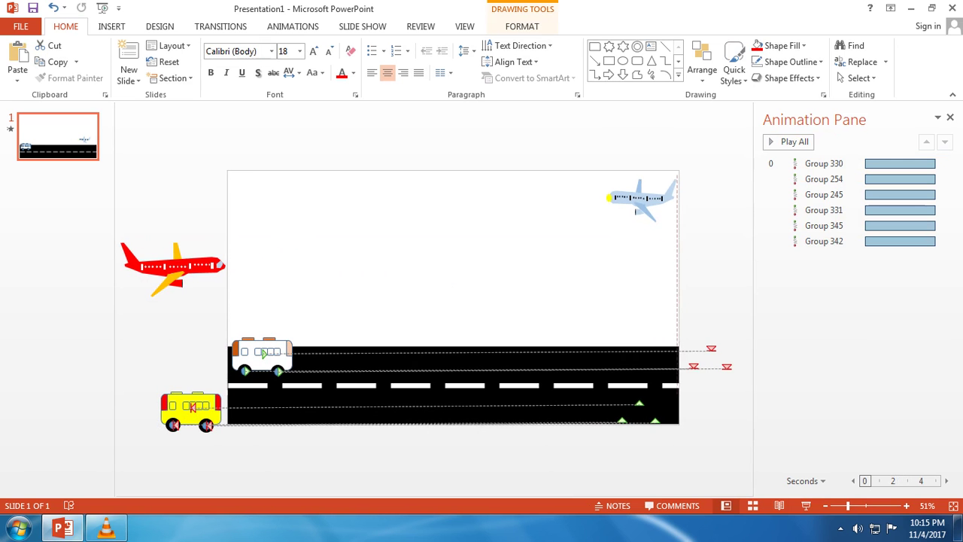
left_click_drag(638, 205, 675, 199)
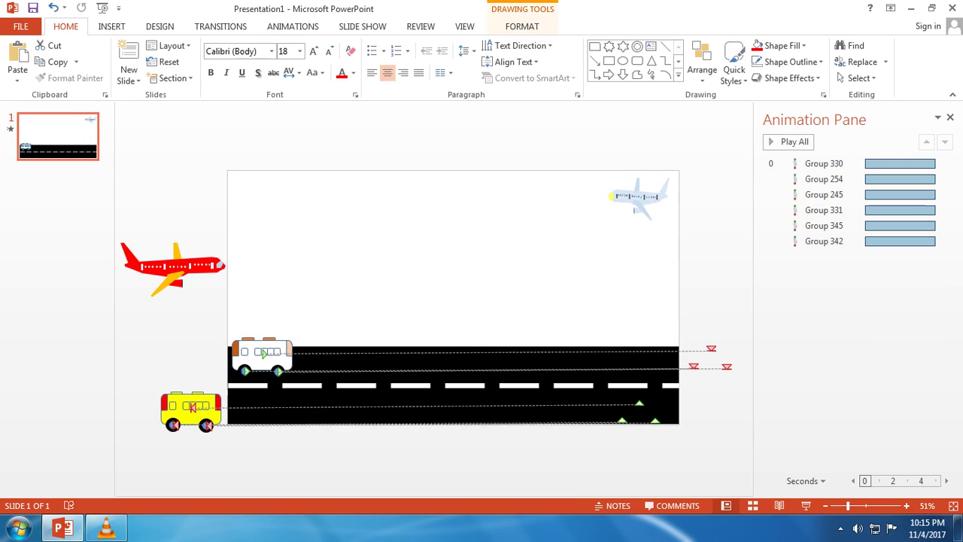
left_click_drag(638, 227, 638, 221)
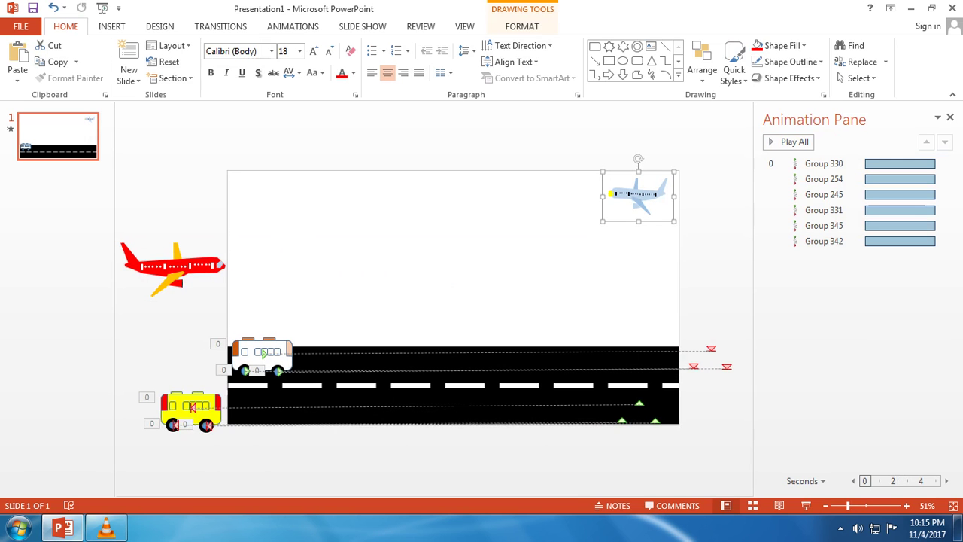
key("Escape")
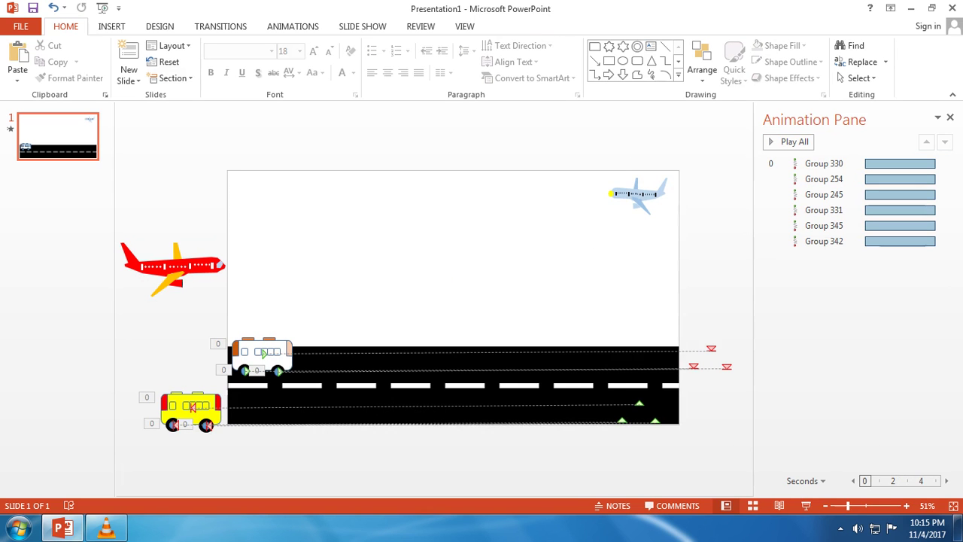
left_click(173, 268)
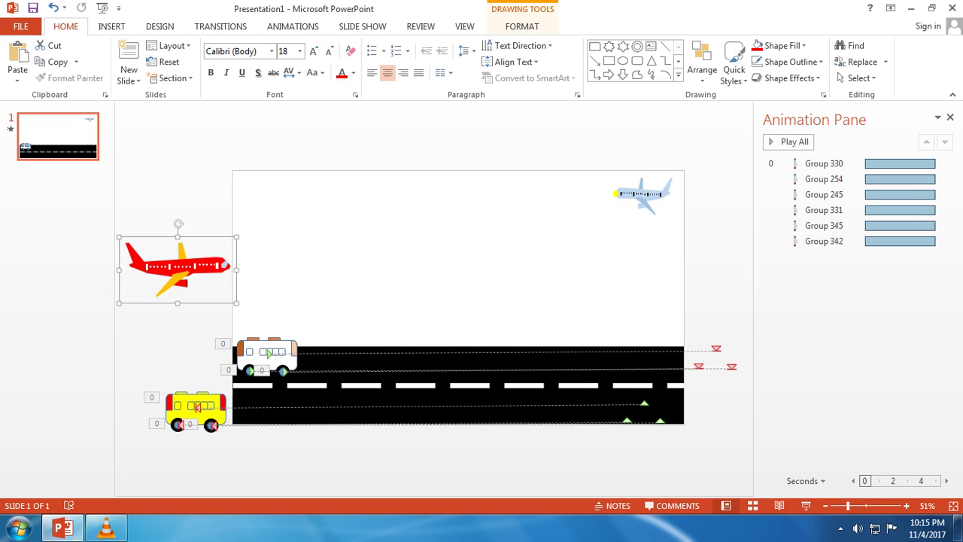
Draw a Custom Path for the red airplane flying right past the slide's right side
left_click(293, 26)
left_click(512, 81)
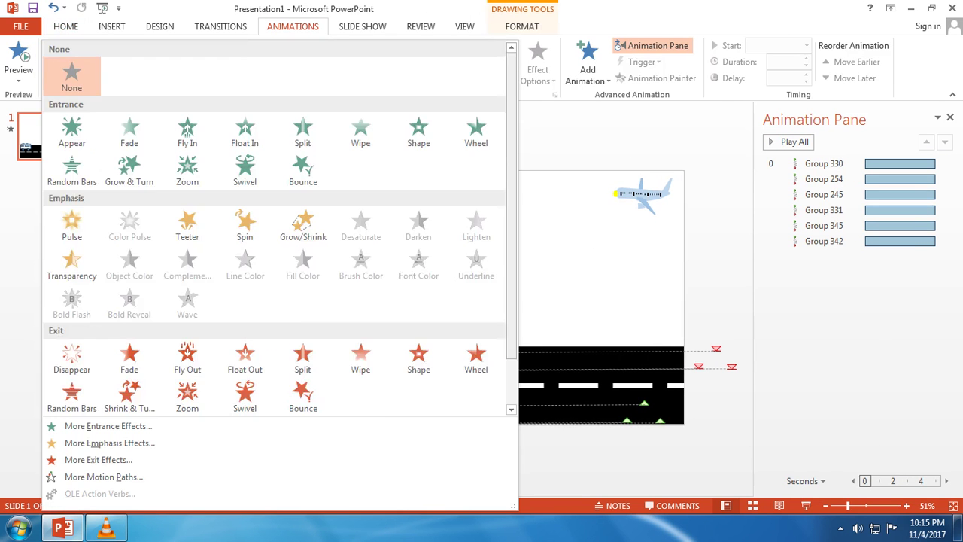
scroll(279, 226, "down", 1)
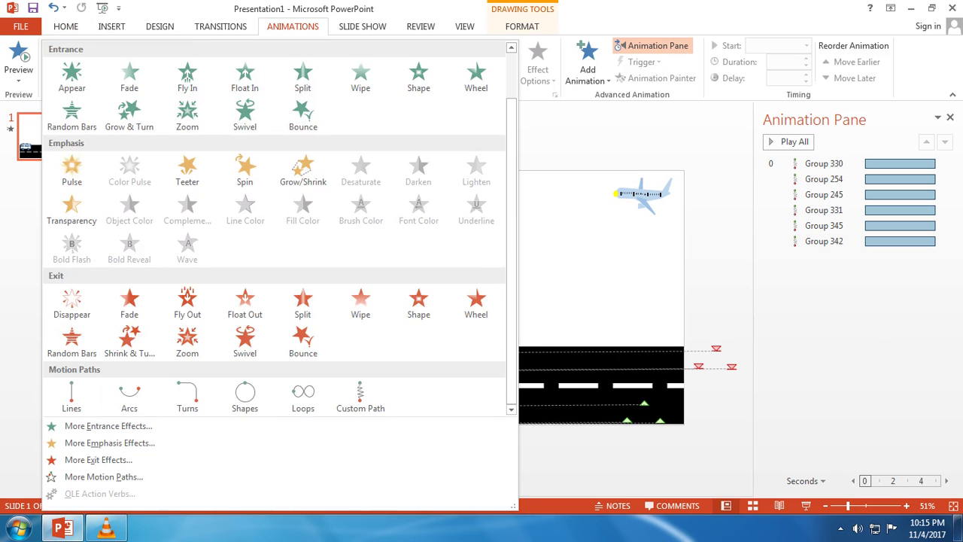
left_click(361, 396)
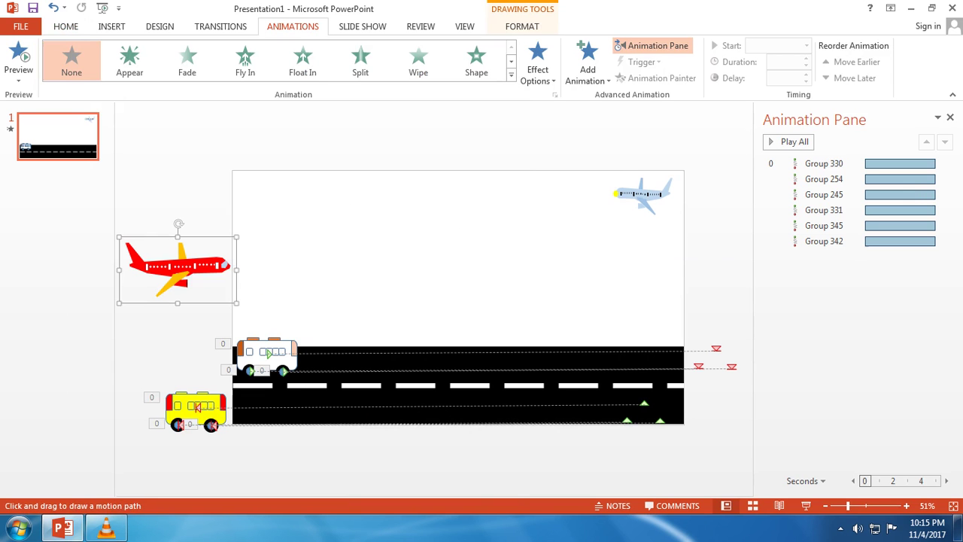
left_click(511, 74)
scroll(512, 226, "down", 1)
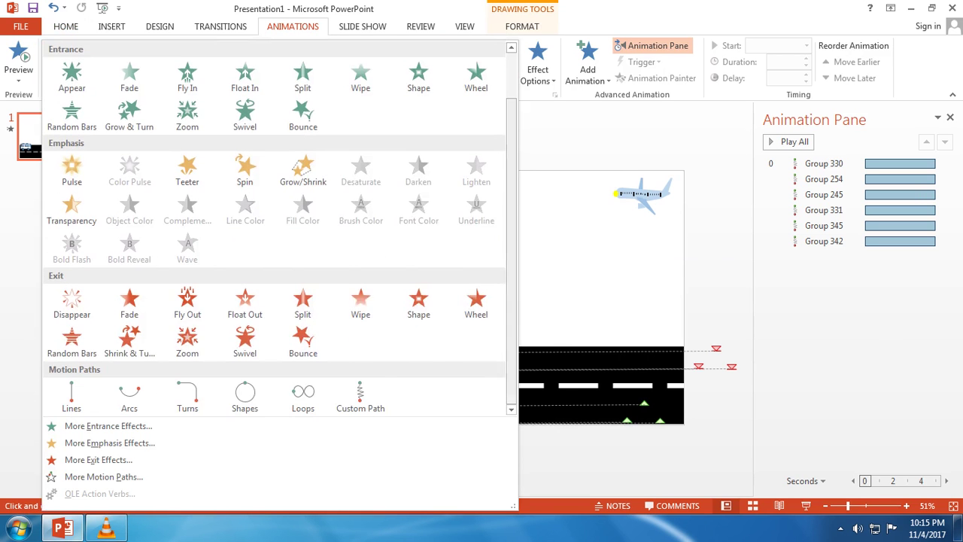
left_click(361, 397)
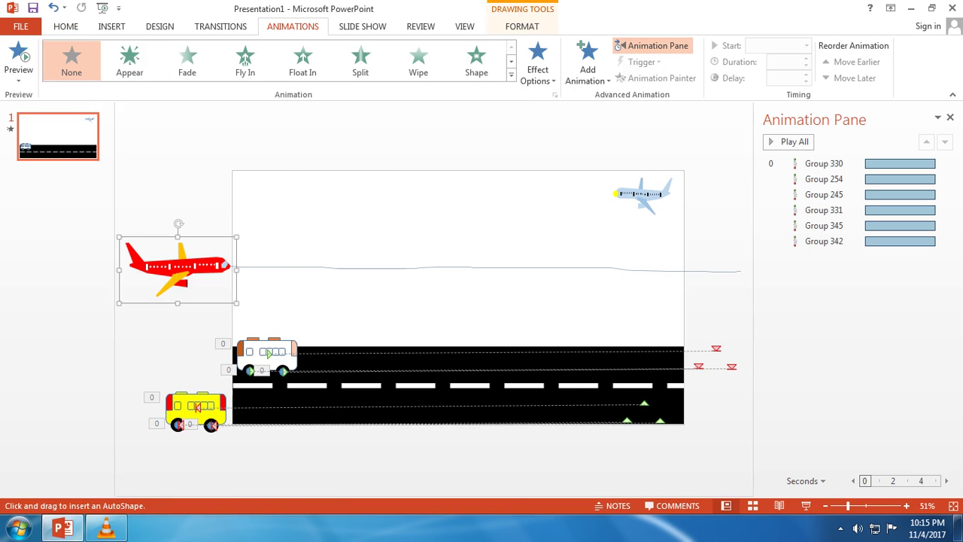
double_click(742, 270)
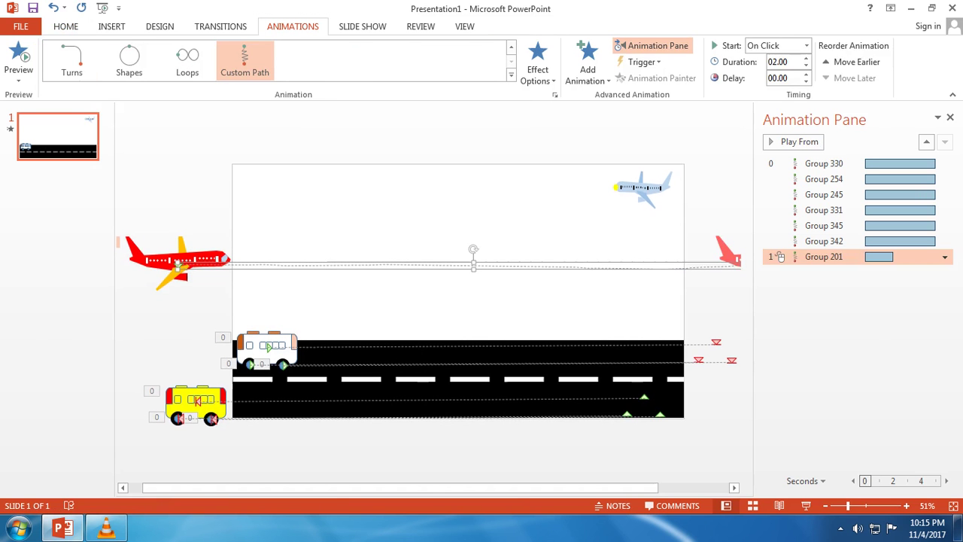
Draw a Custom Path for the blue airplane flying left along the top
left_click(644, 189)
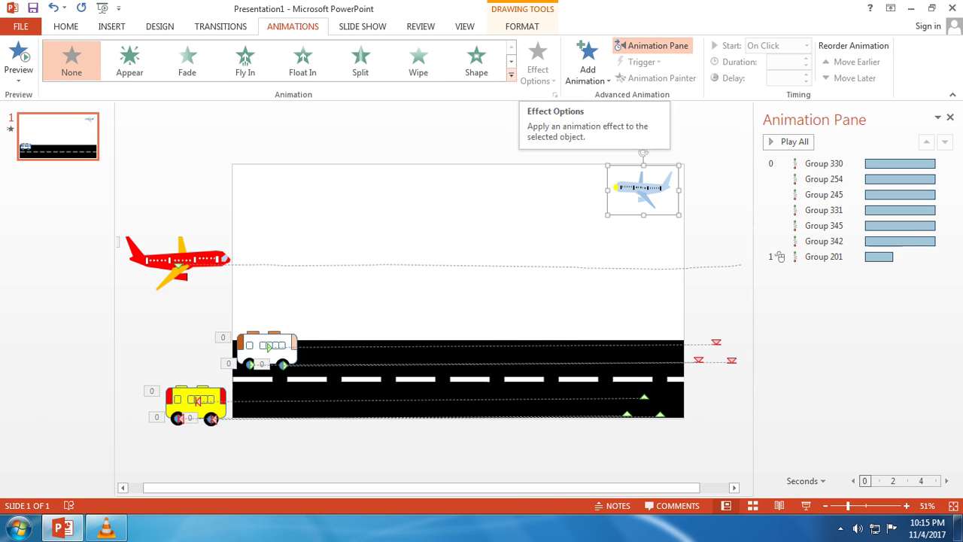
left_click(511, 75)
scroll(301, 301, "down", 2)
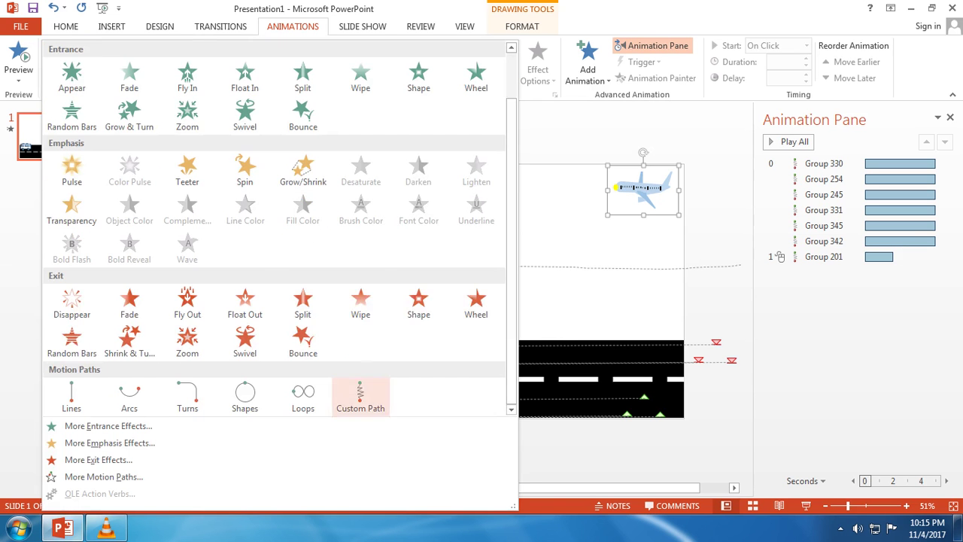
left_click(360, 393)
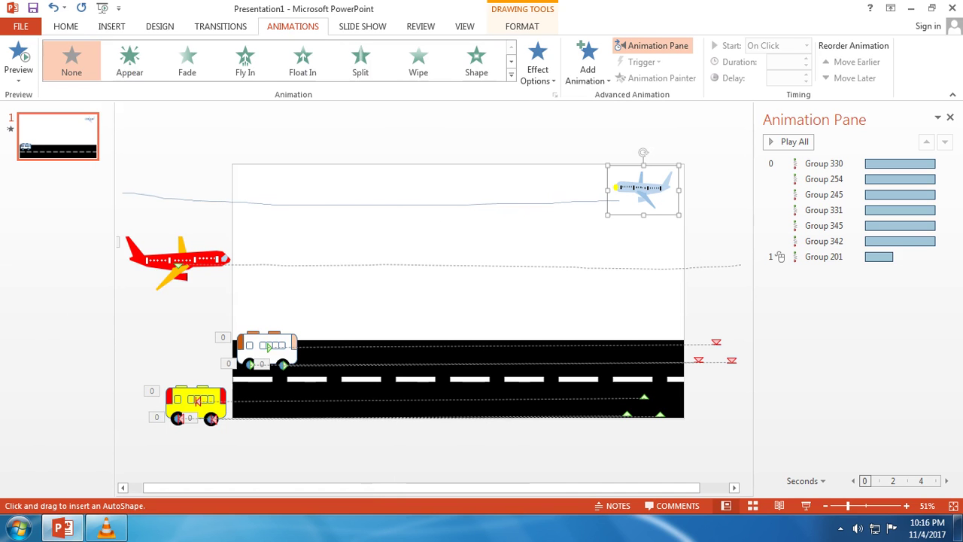
left_click_drag(122, 193, 122, 192)
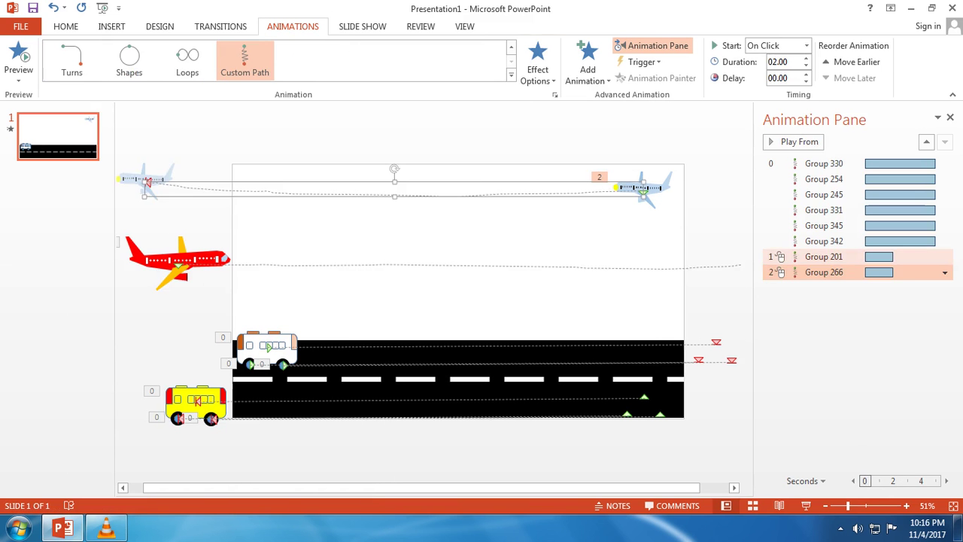
Set the Group 266 flight animations to Start With Previous and a 10-second duration
left_click(824, 272)
left_click(946, 272)
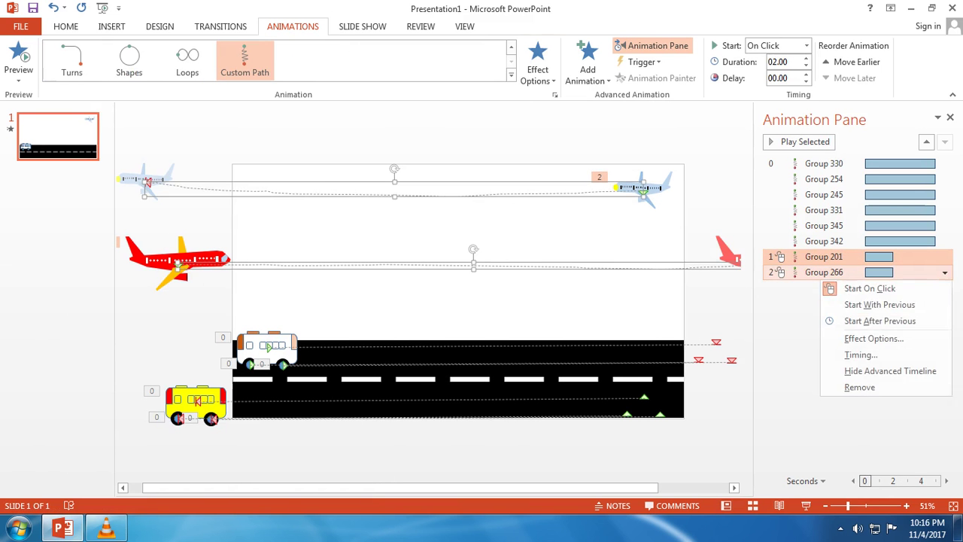
left_click(880, 305)
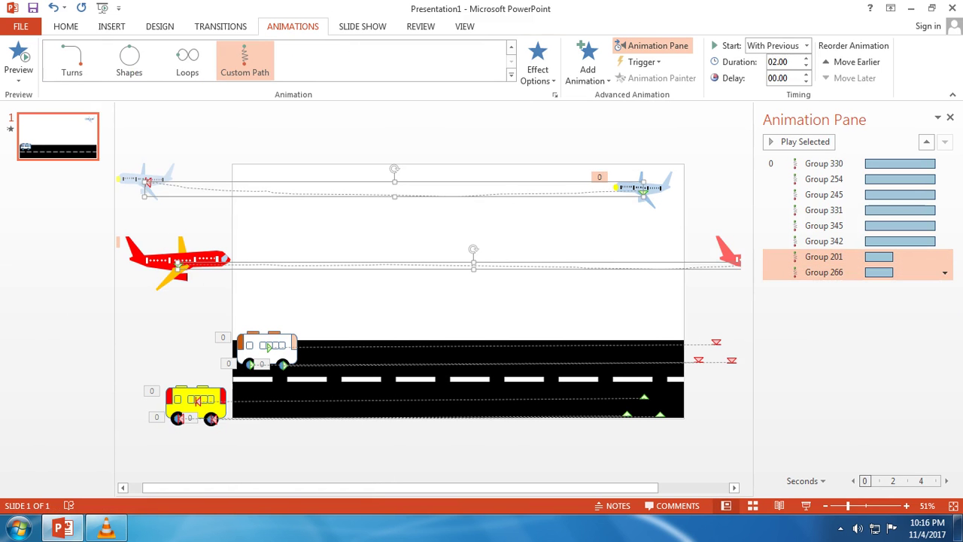
left_click(945, 272)
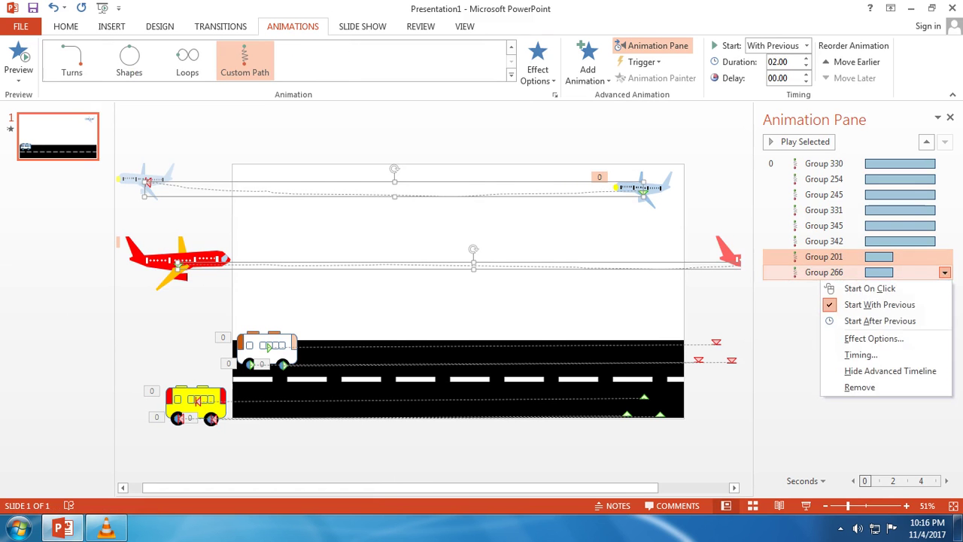
left_click(858, 353)
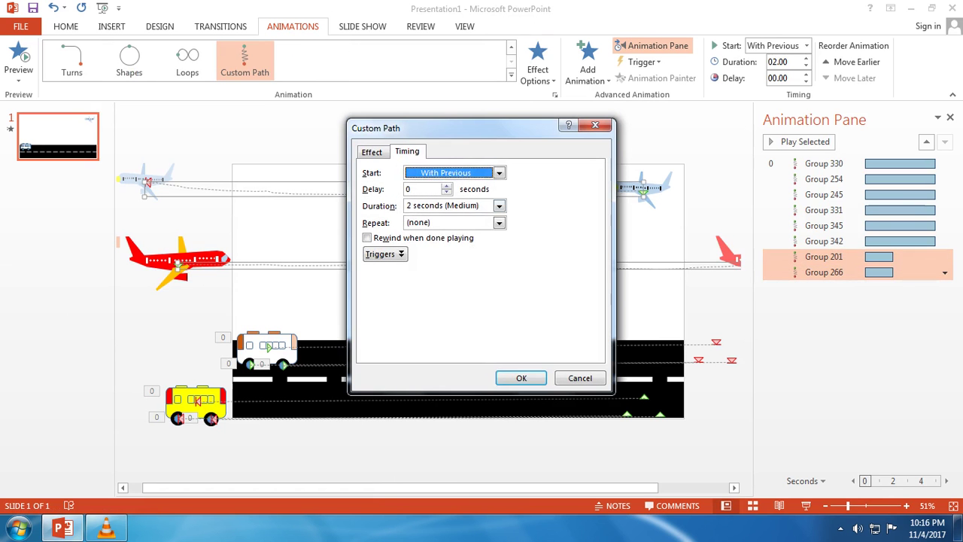
left_click(499, 206)
key("Escape")
type("10")
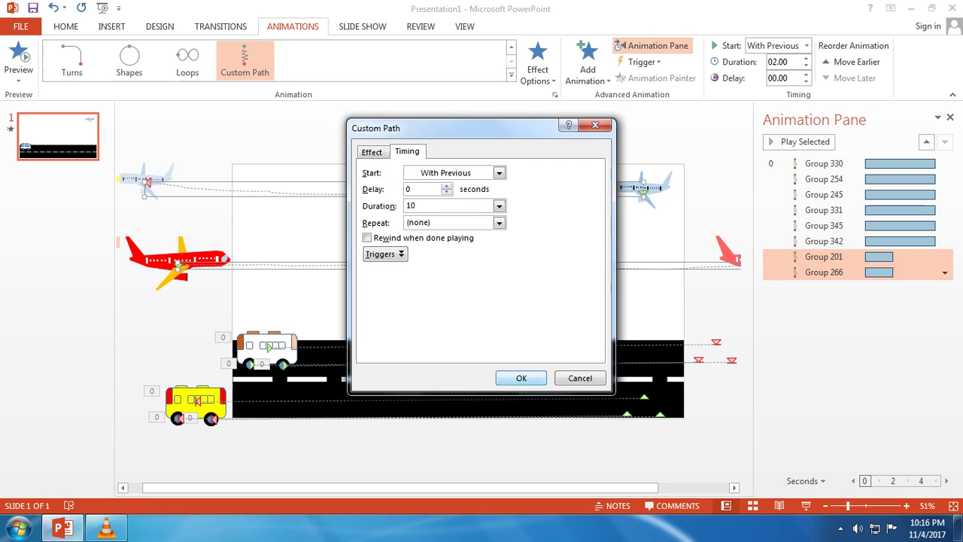
key("Return")
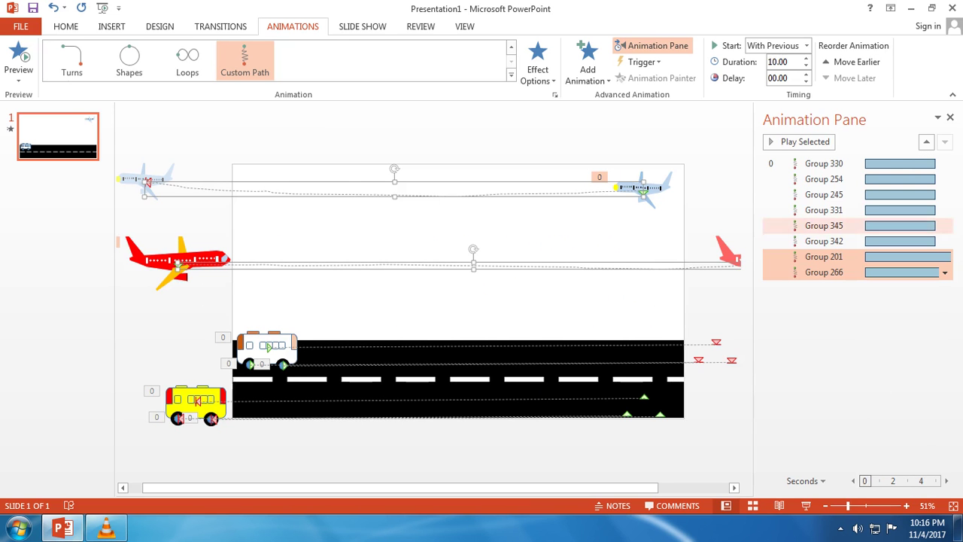
Give the slide a solid light-blue background and start the slide show with F5
right_click(581, 217)
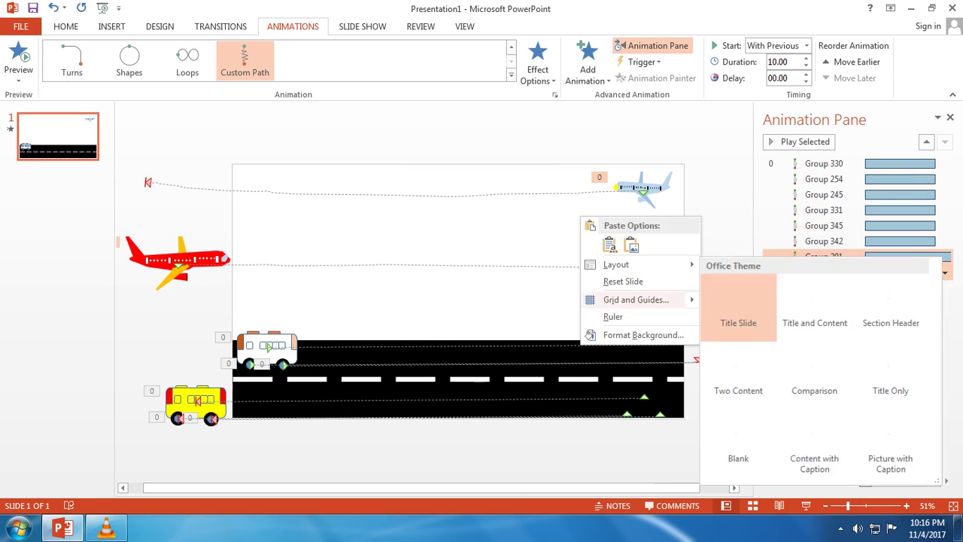
left_click(633, 335)
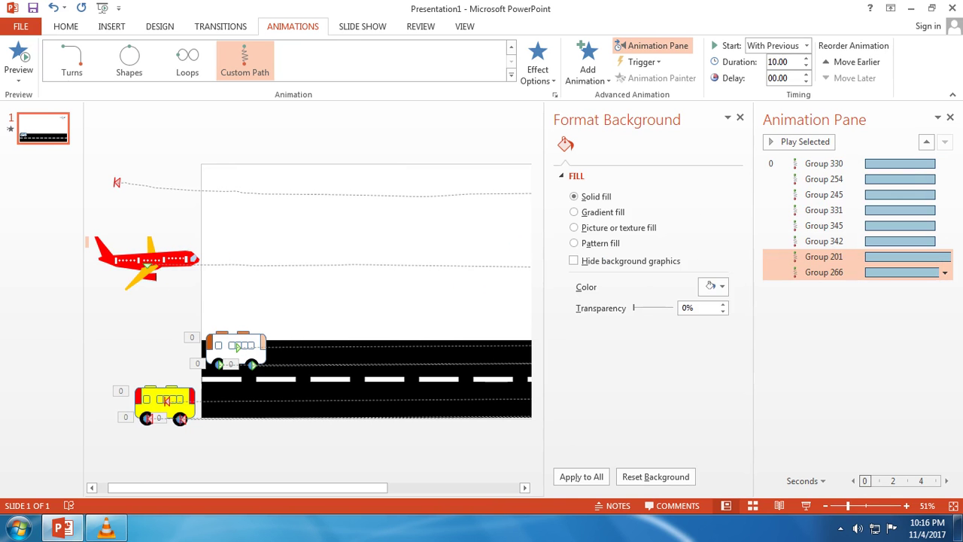
left_click(711, 287)
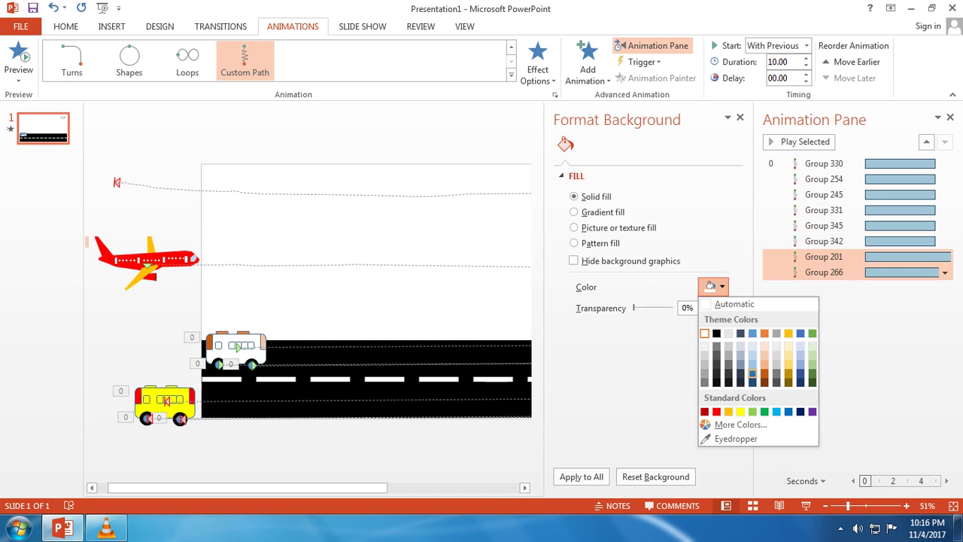
left_click(776, 412)
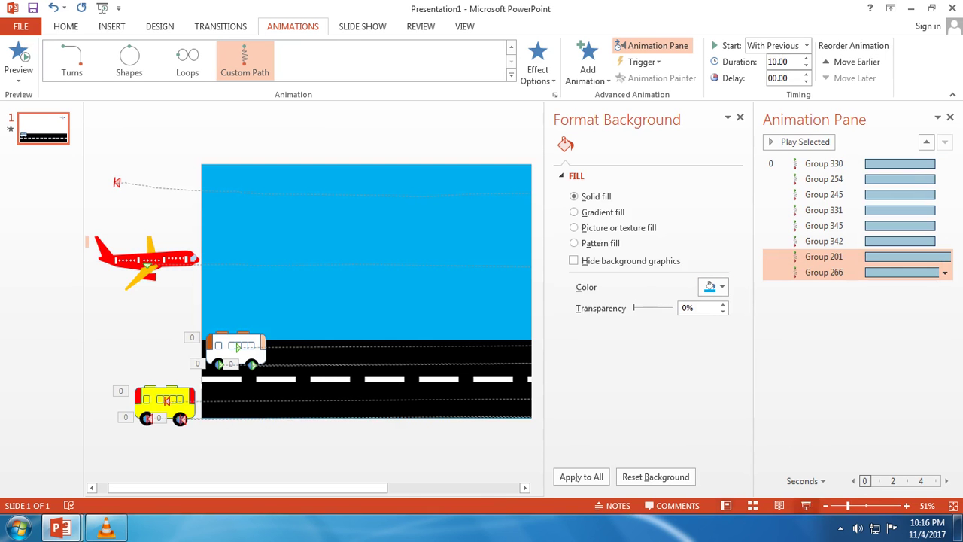
key("F5")
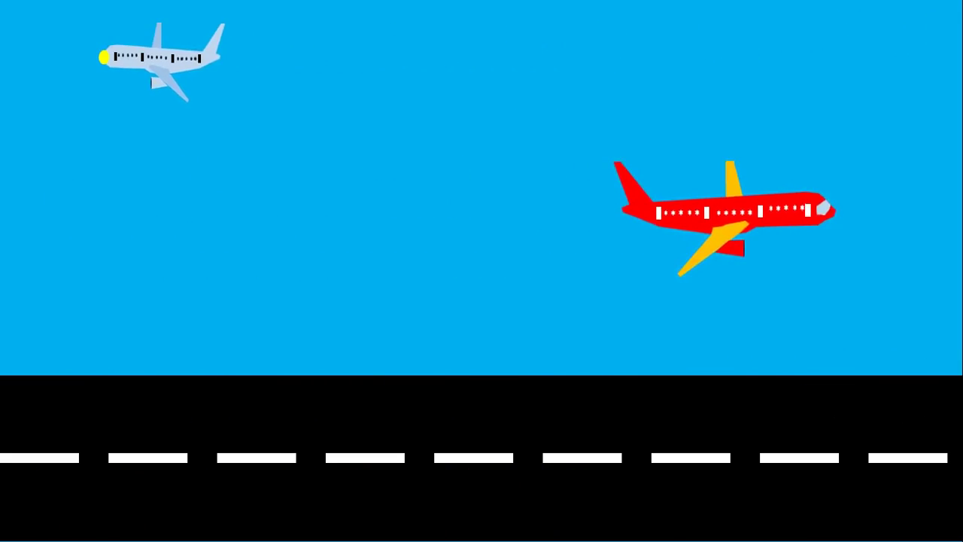
Exit the show, select Group 330 through Group 266, and confirm their path effect settings
key("Escape")
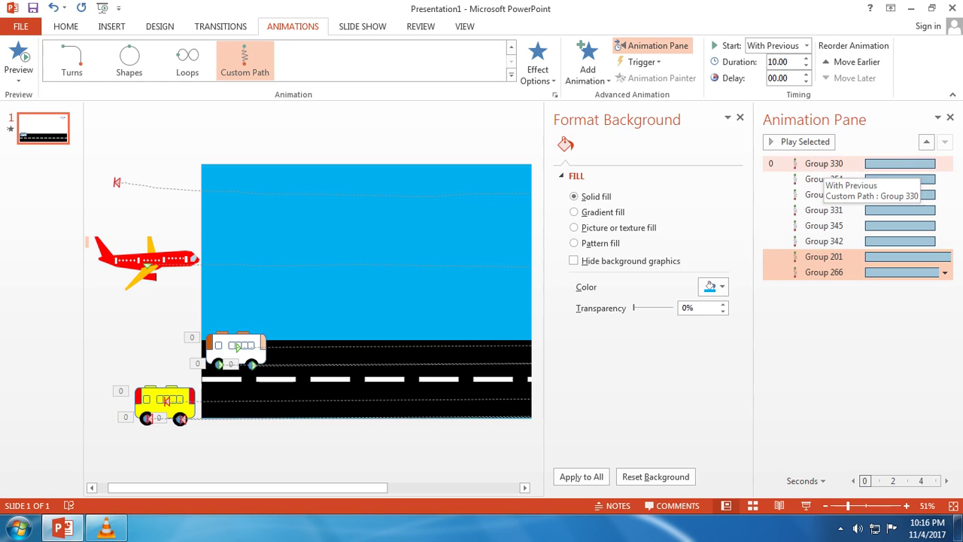
left_click(824, 163)
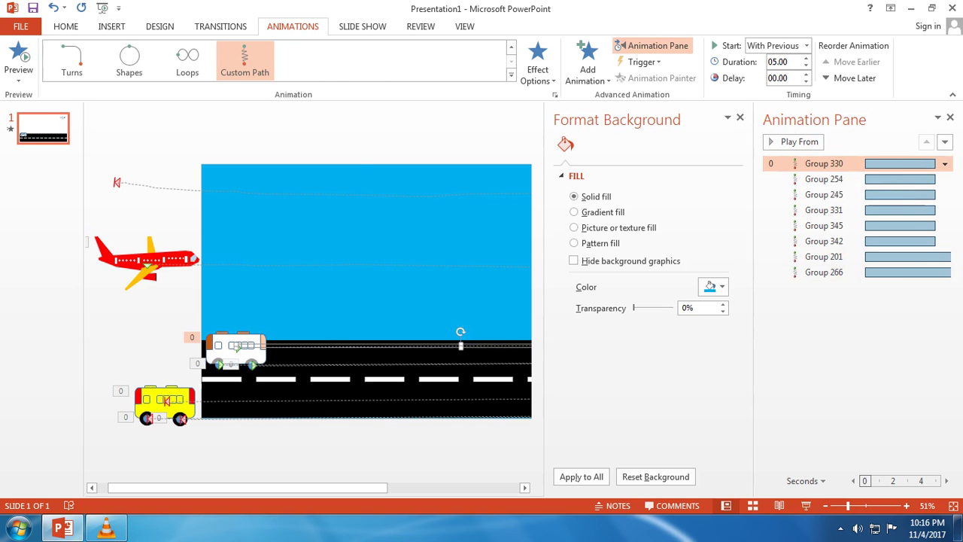
left_click(825, 273, "shift")
left_click(945, 273)
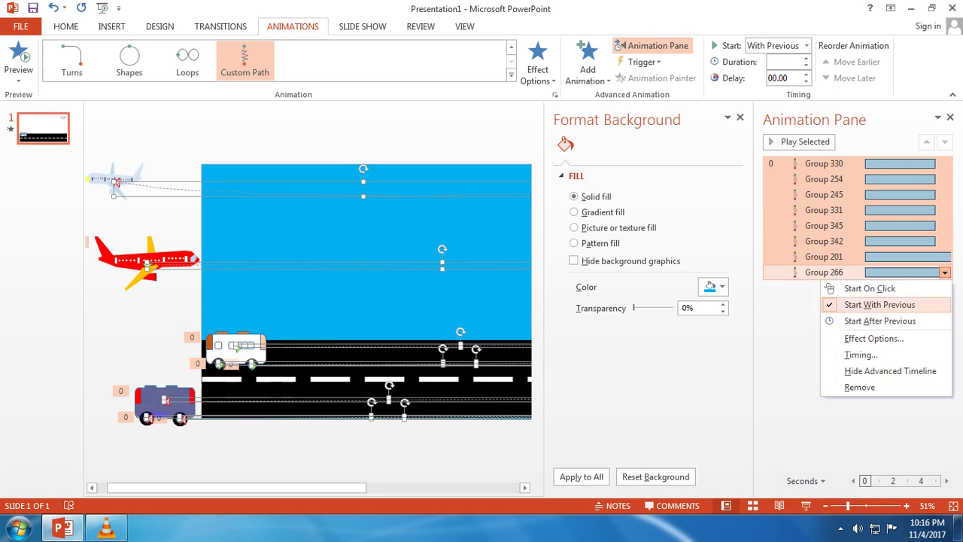
left_click(873, 339)
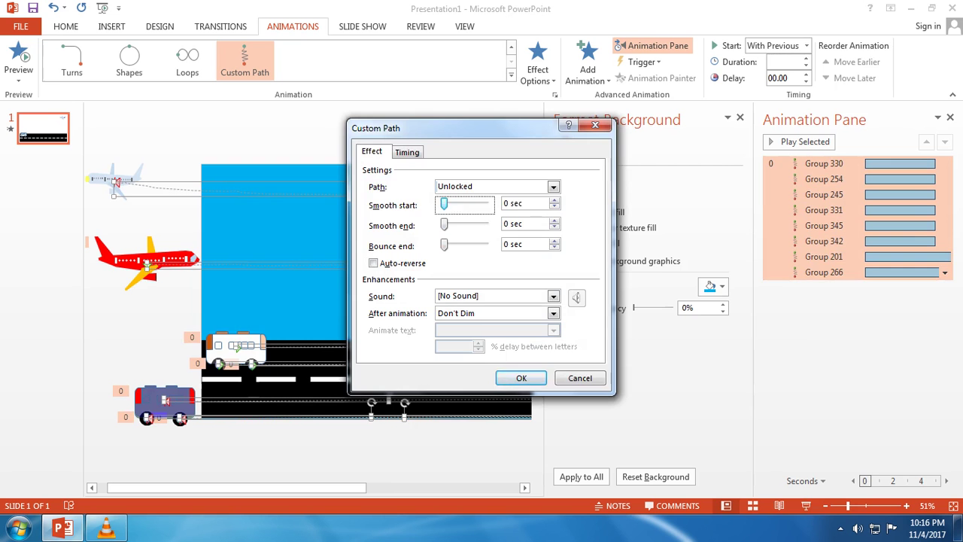
key("Return")
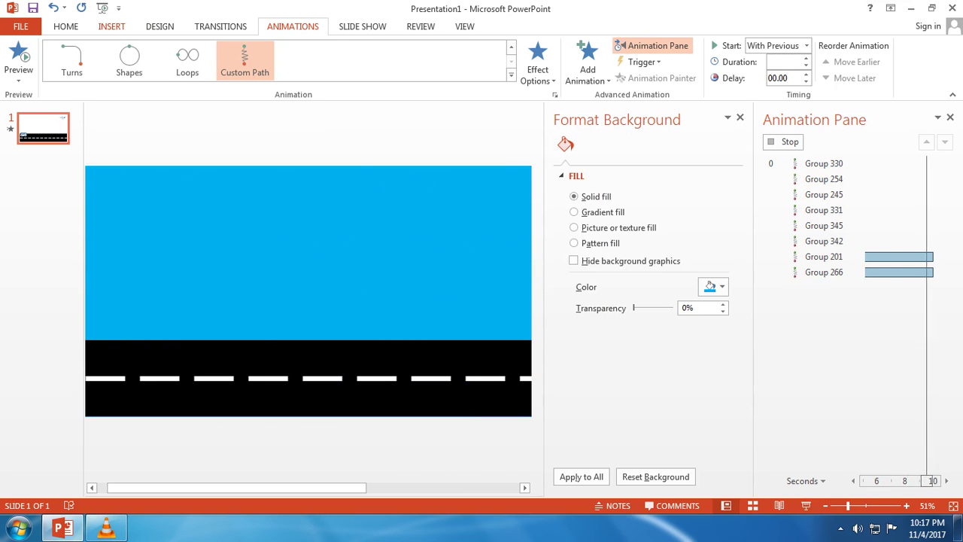
In Set Up Slide Show, enable looping continuously until Esc
left_click(362, 26)
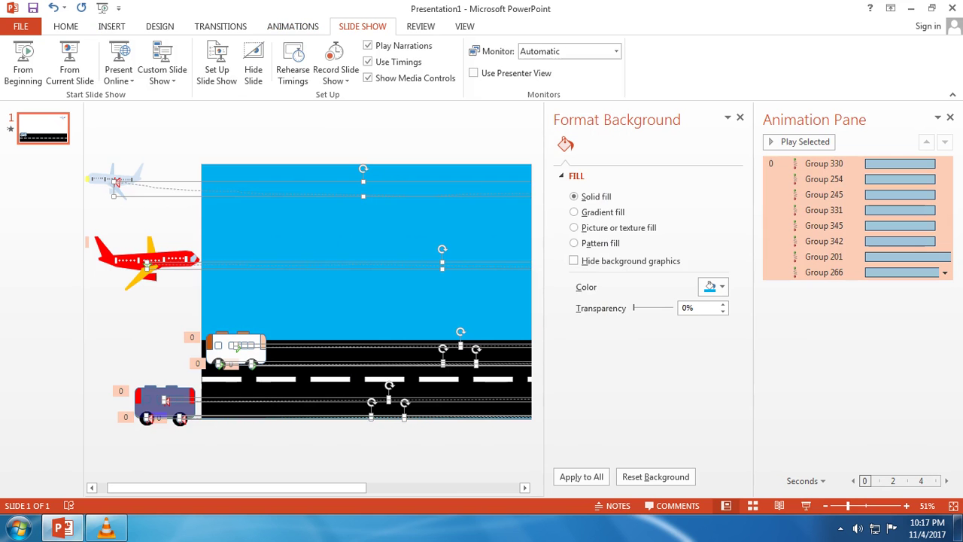
left_click(221, 26)
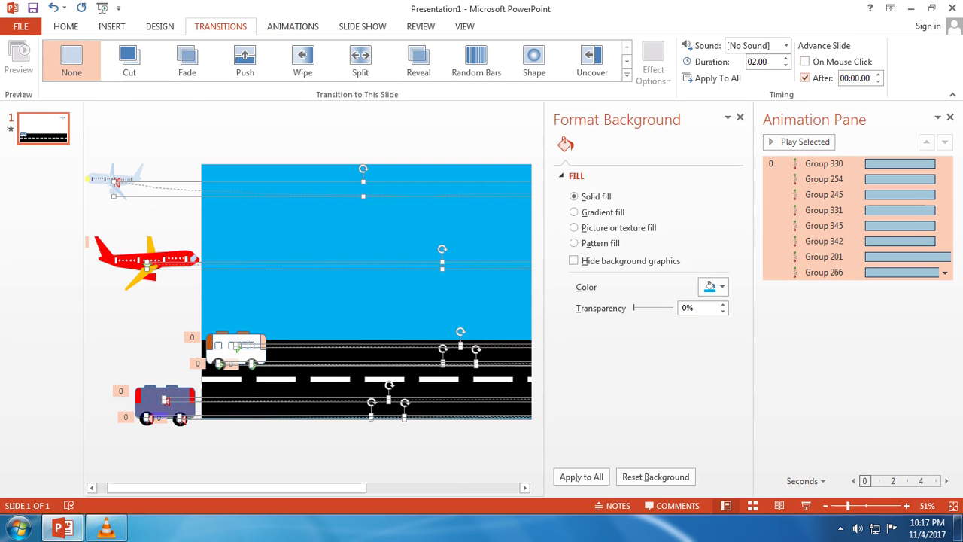
left_click(363, 27)
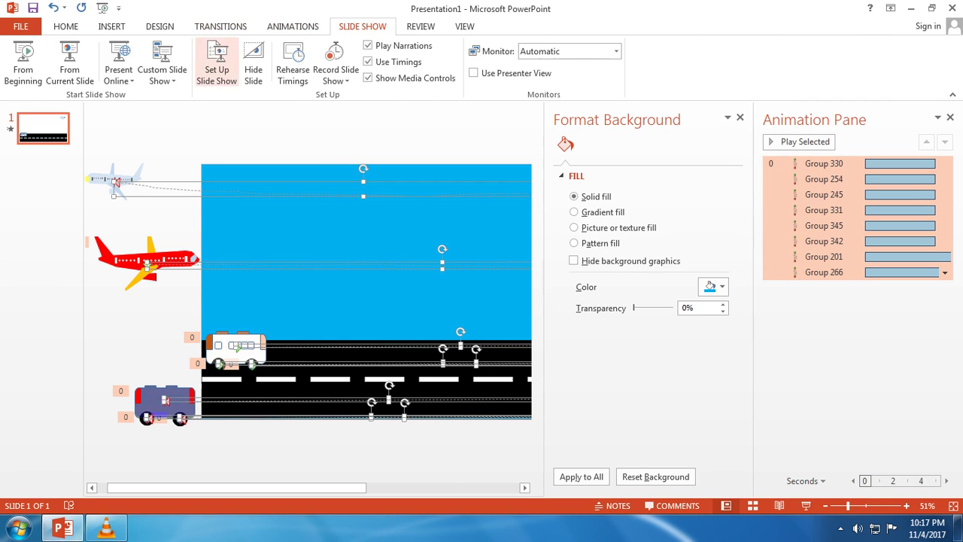
left_click(217, 69)
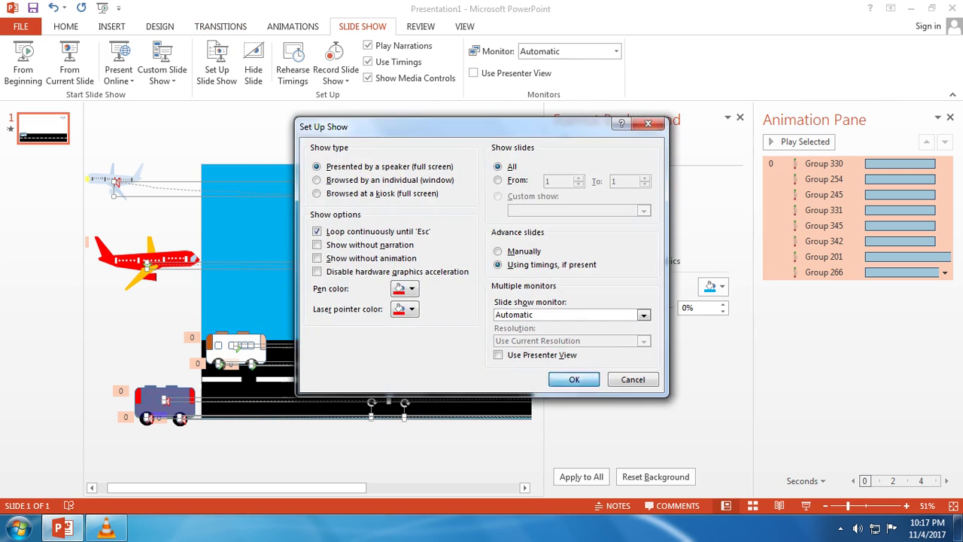
left_click(575, 380)
left_click(221, 26)
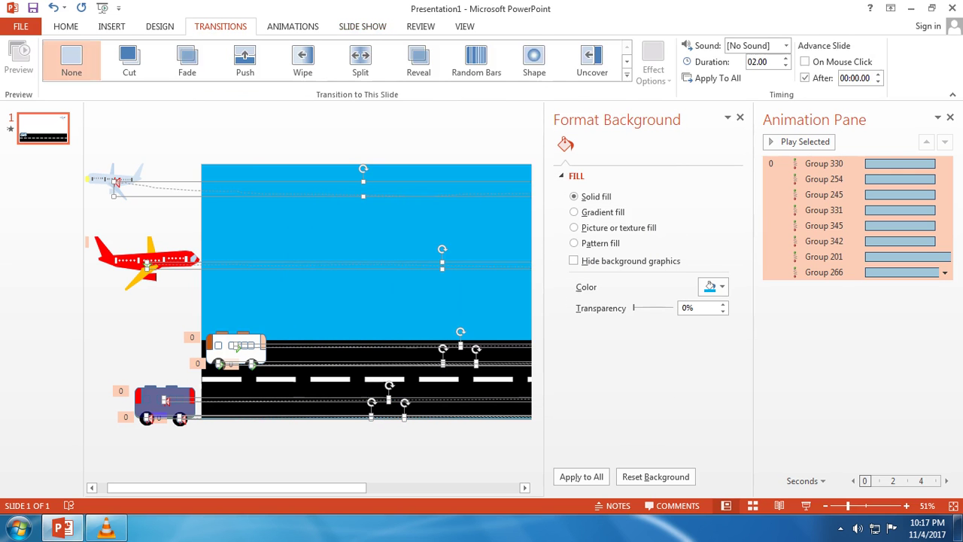
Play the looping traffic show from the status bar, then exit it with Esc
left_click(805, 505)
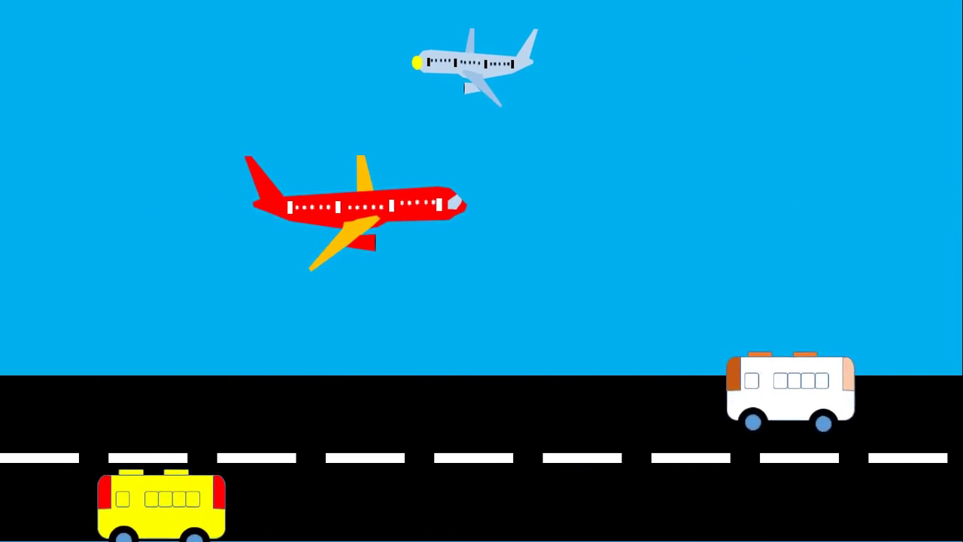
key("Escape")
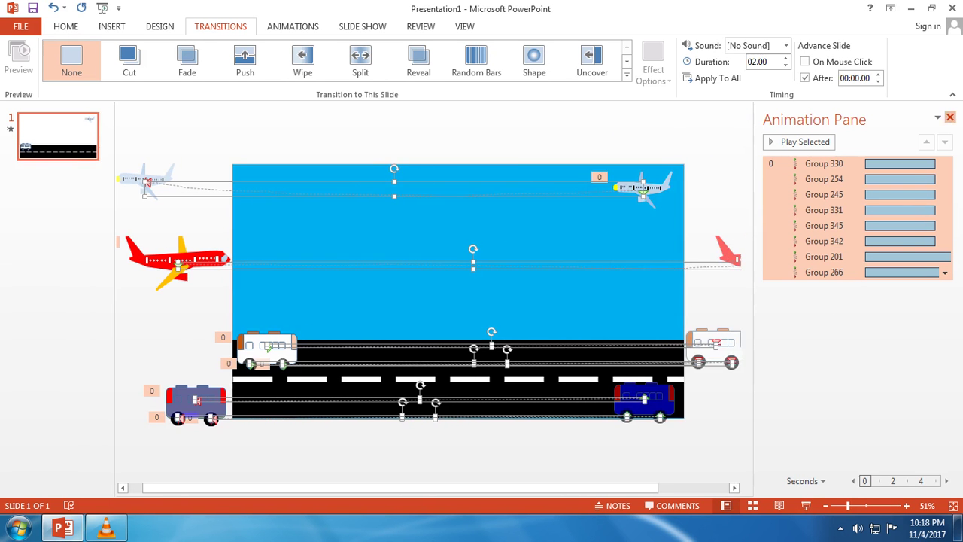
Close the Animation Pane and place a font-size 20 text box above the slide
key("Escape")
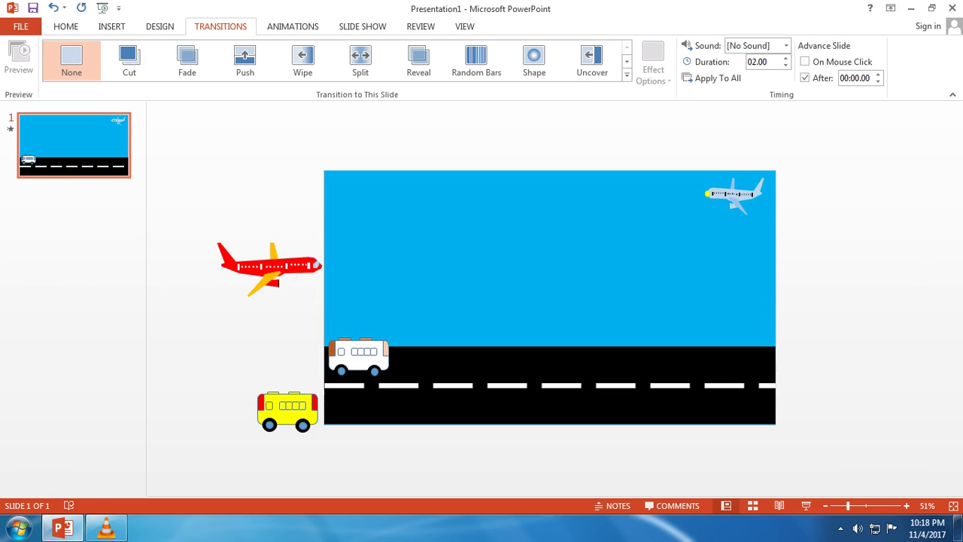
key("alt+h")
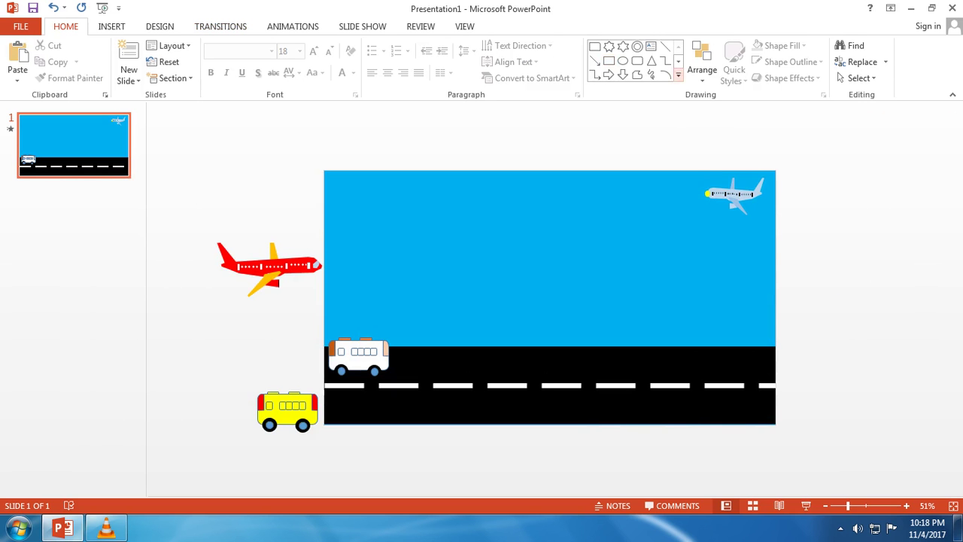
left_click(679, 75)
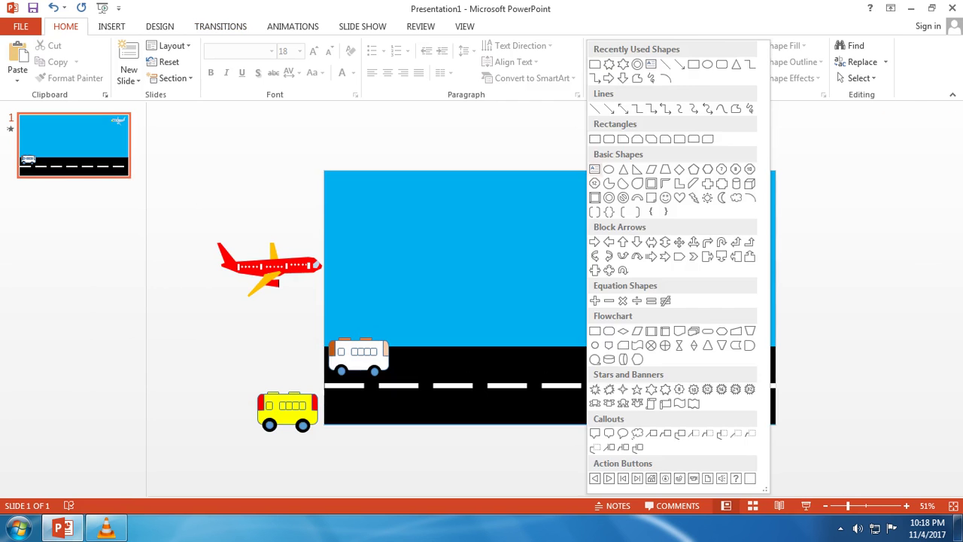
left_click(595, 169)
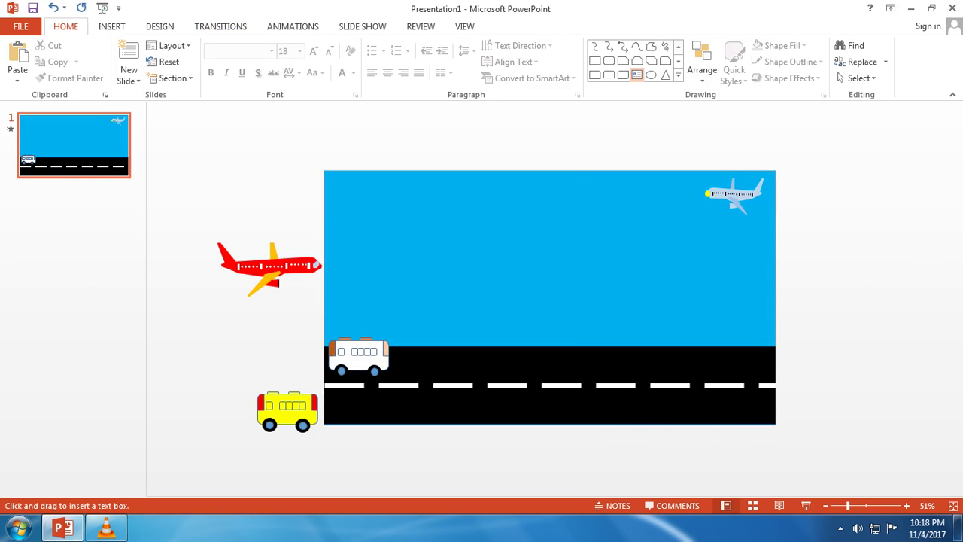
left_click(220, 135)
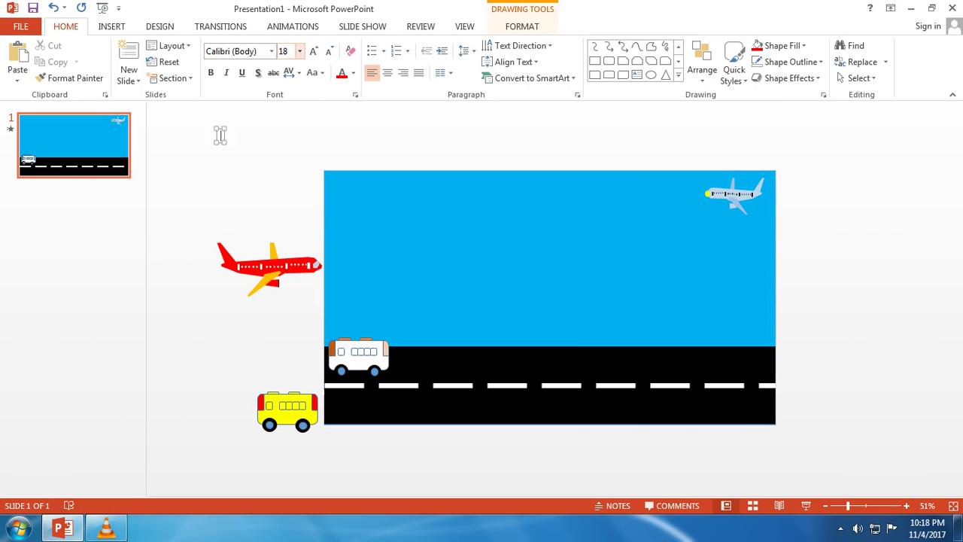
left_click(300, 50)
left_click(285, 187)
type("Thank")
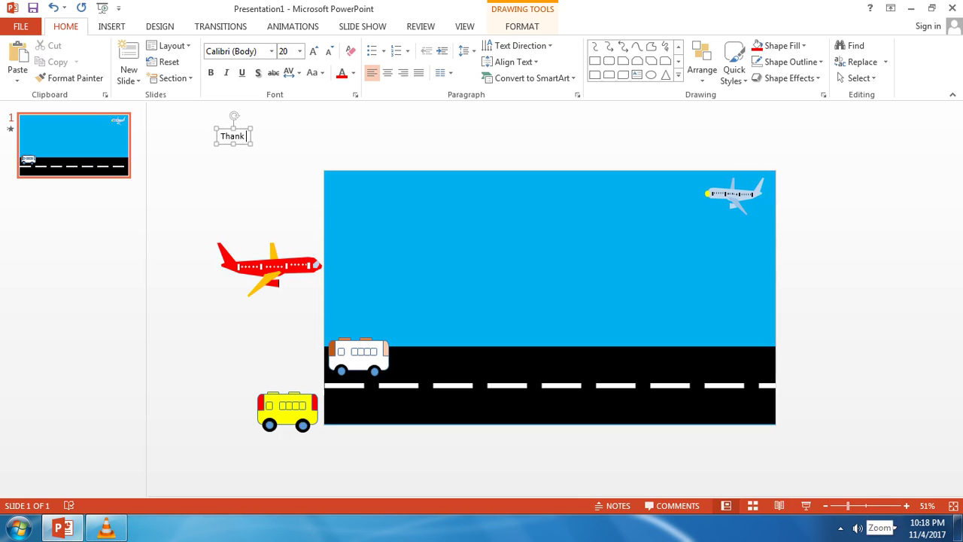
Zoom in and run the slide show to preview the thank-you line on the sky
scroll(267, 127, "up", 5)
type("you very much for watching. Enjoy Designing your own City Traffic")
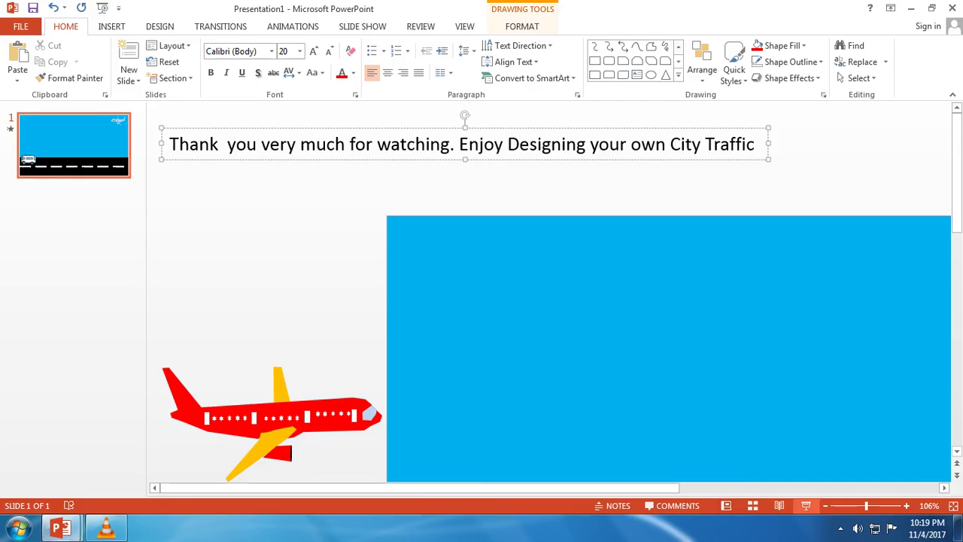
key("F5")
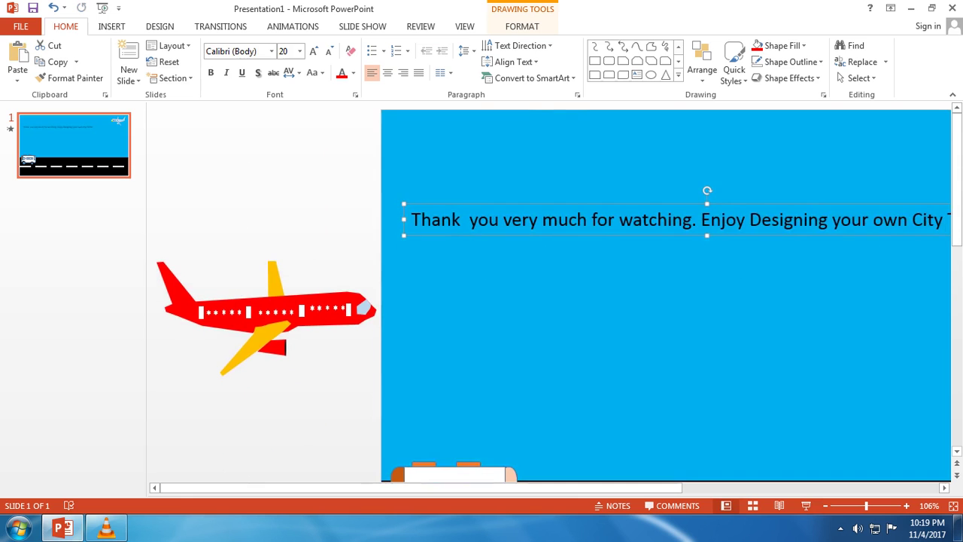
key("F5")
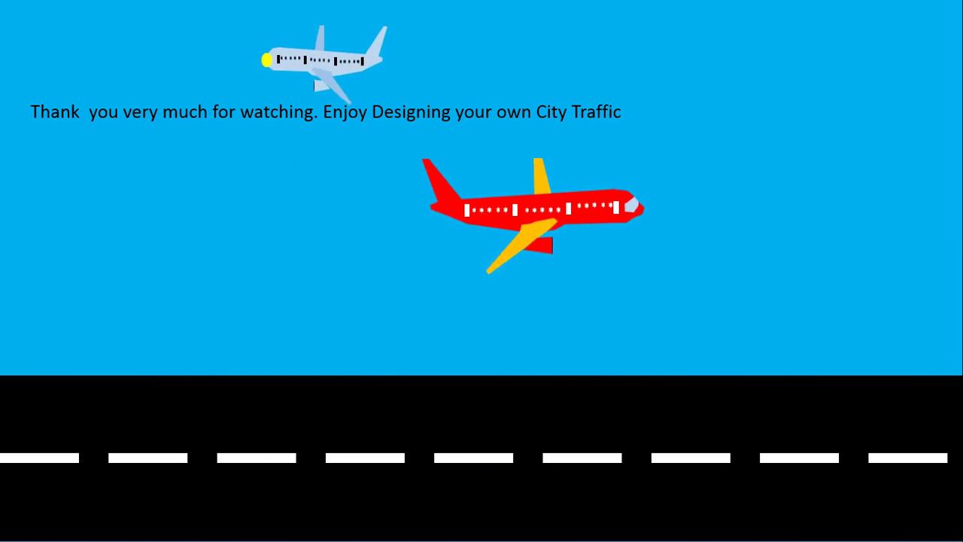
End the show, delete the thank-you text box, and replay the slide show without it
key("Escape")
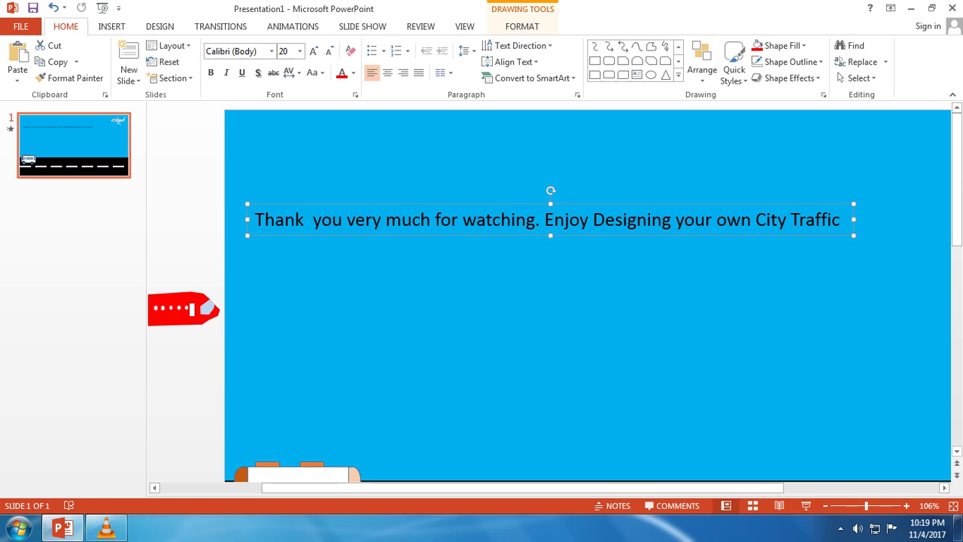
key("Delete")
left_click(806, 506)
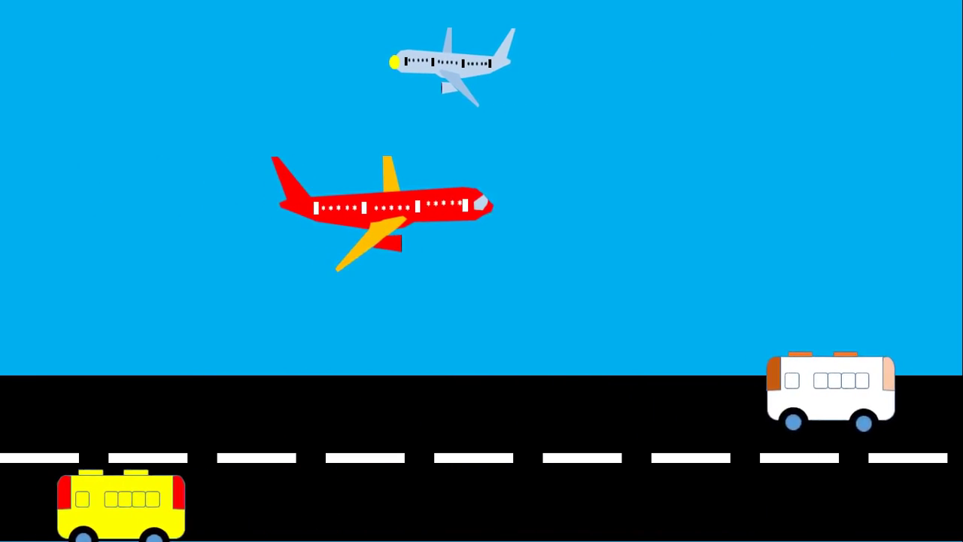
key("Escape")
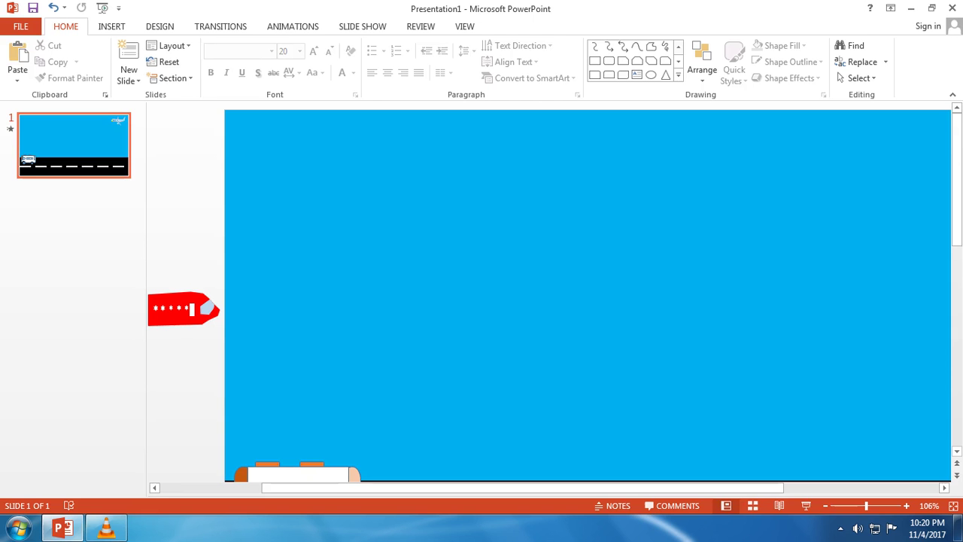